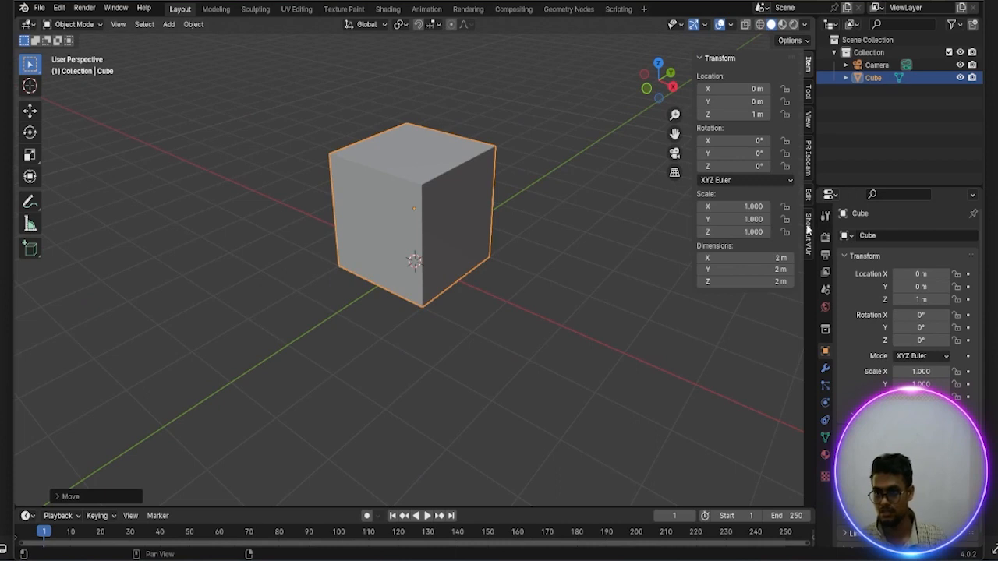
# Start the Shortcut VUr key display, dock it at the center of the viewport, and hide the sidebar
pyautogui.click(808, 227)
pyautogui.click(704, 78)
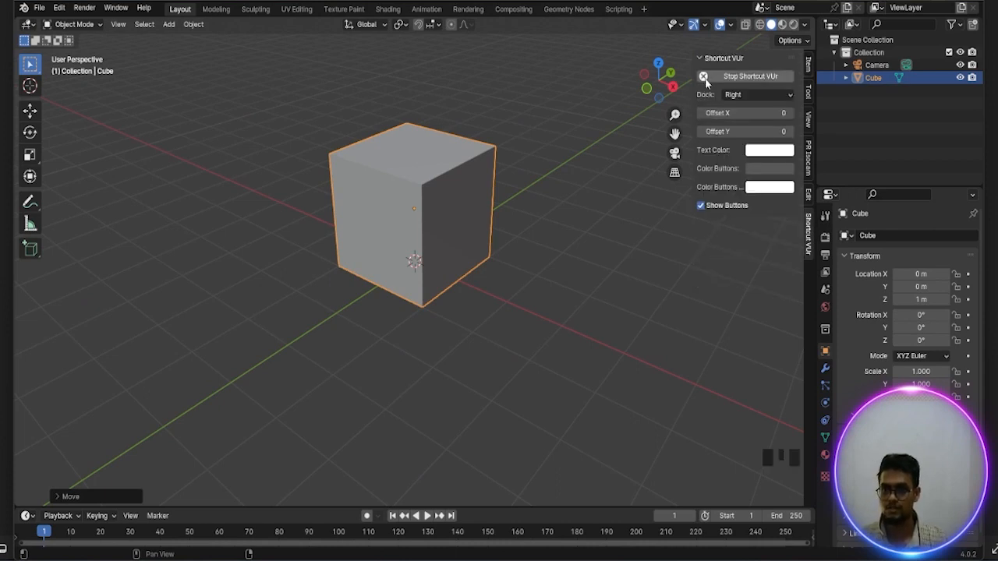
pyautogui.click(775, 95)
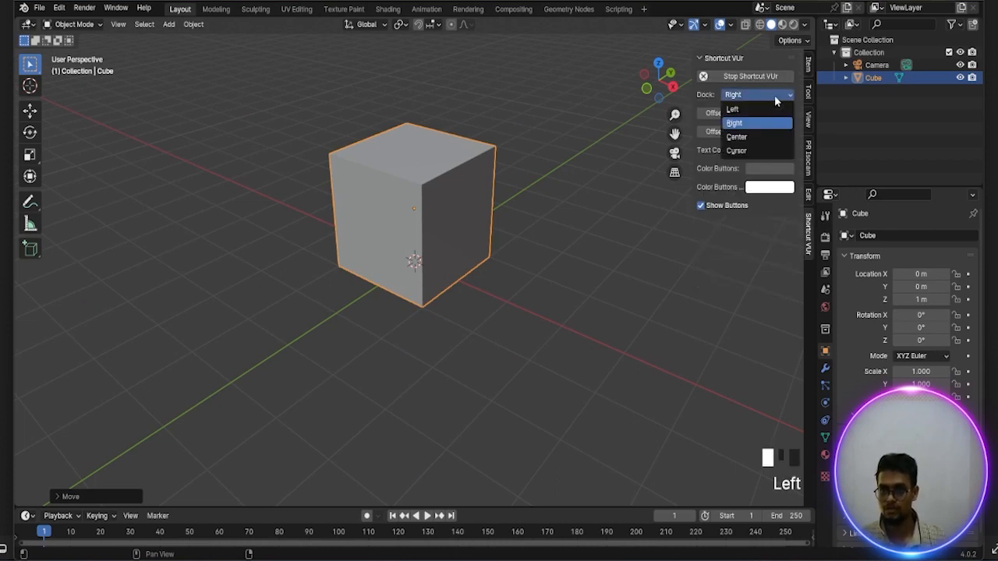
pyautogui.click(745, 136)
pyautogui.press('n')
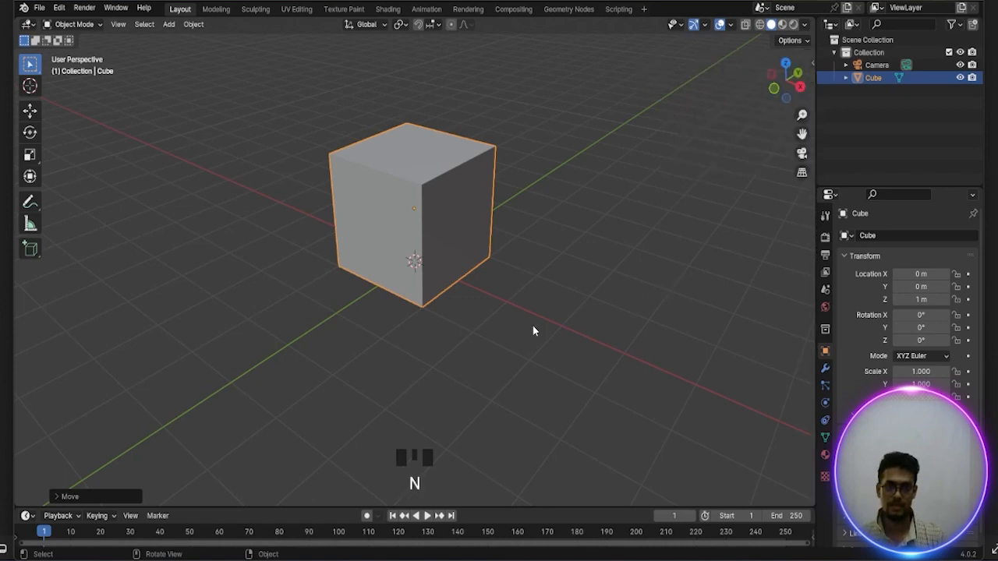
# Enter Edit Mode on the cube and scale the whole mesh down along the Y axis to make it narrower
pyautogui.scroll(2, 530, 331)
pyautogui.scroll(-3, 477, 310)
pyautogui.moveTo(476, 310); pyautogui.dragTo(452, 291, button='middle')
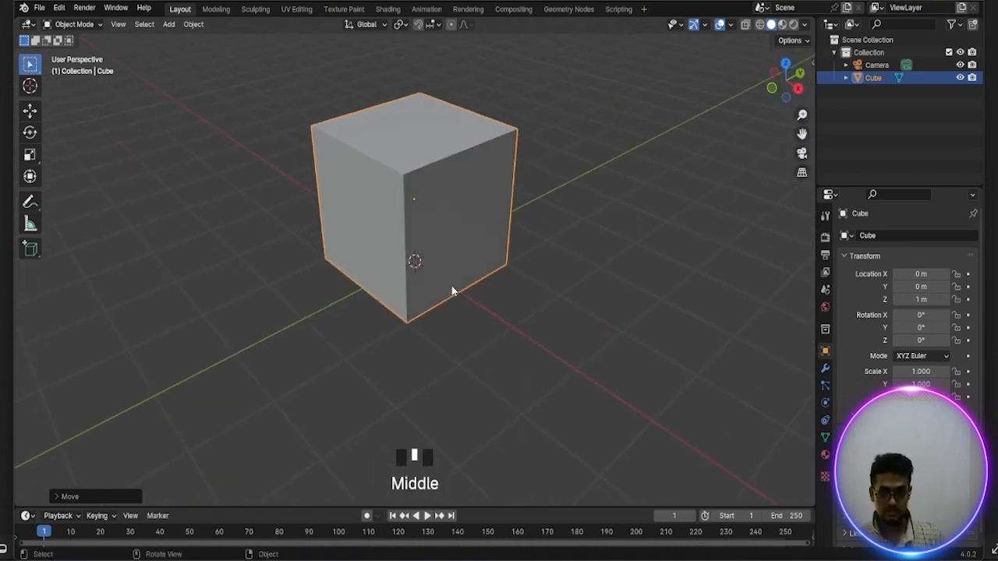
pyautogui.press('Tab')
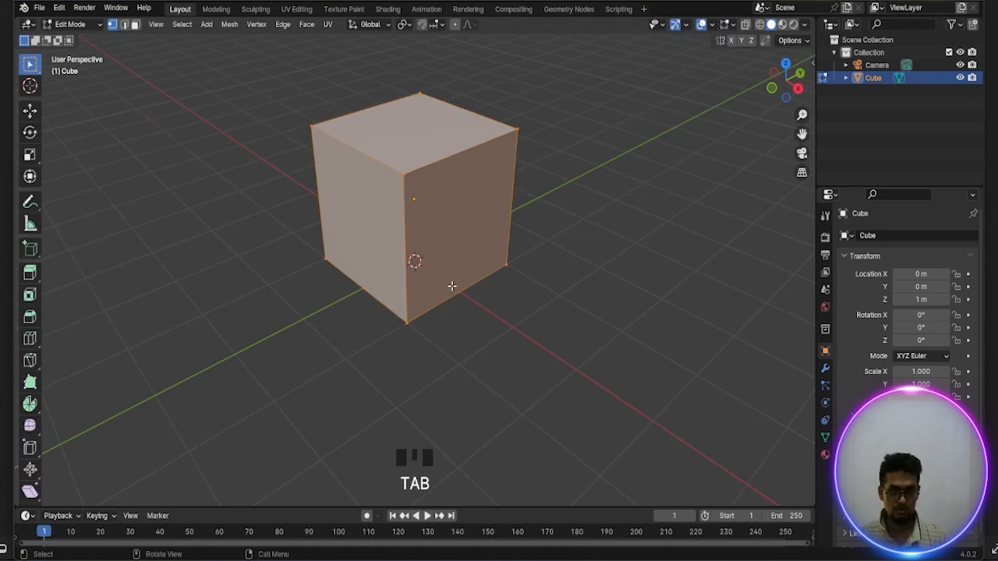
pyautogui.scroll(-2, 452, 286)
pyautogui.scroll(2, 466, 291)
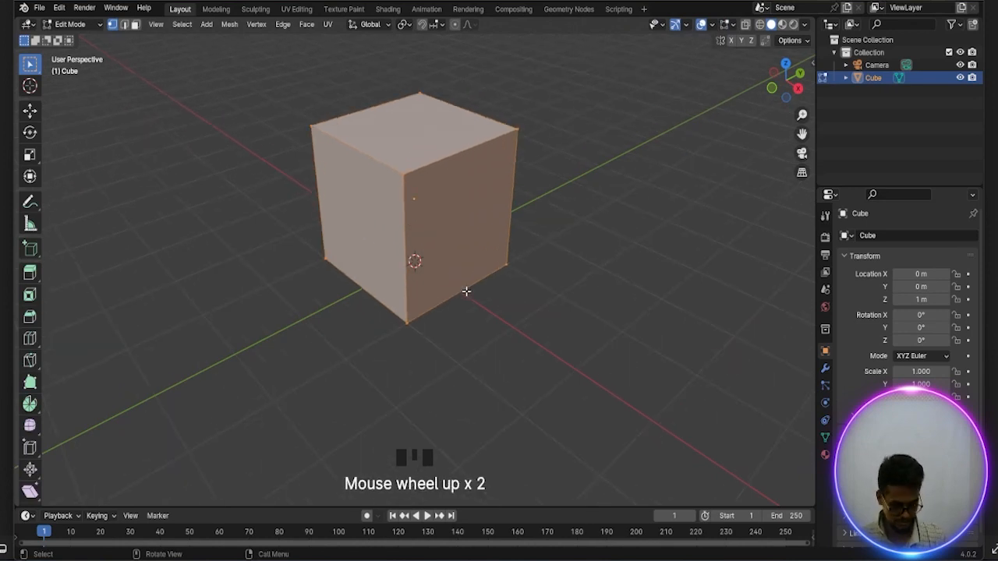
pyautogui.scroll(-1, 531, 278)
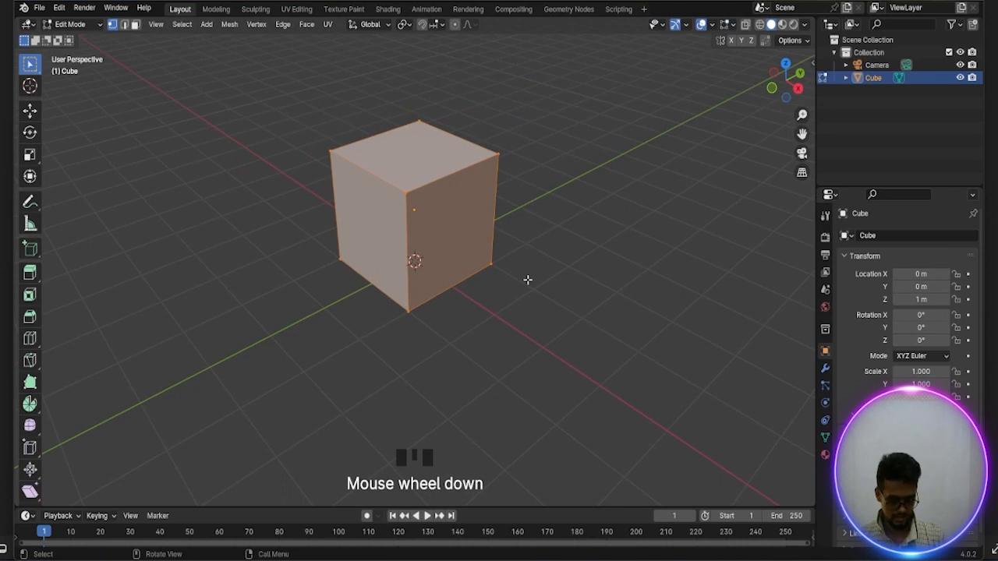
pyautogui.press('s')
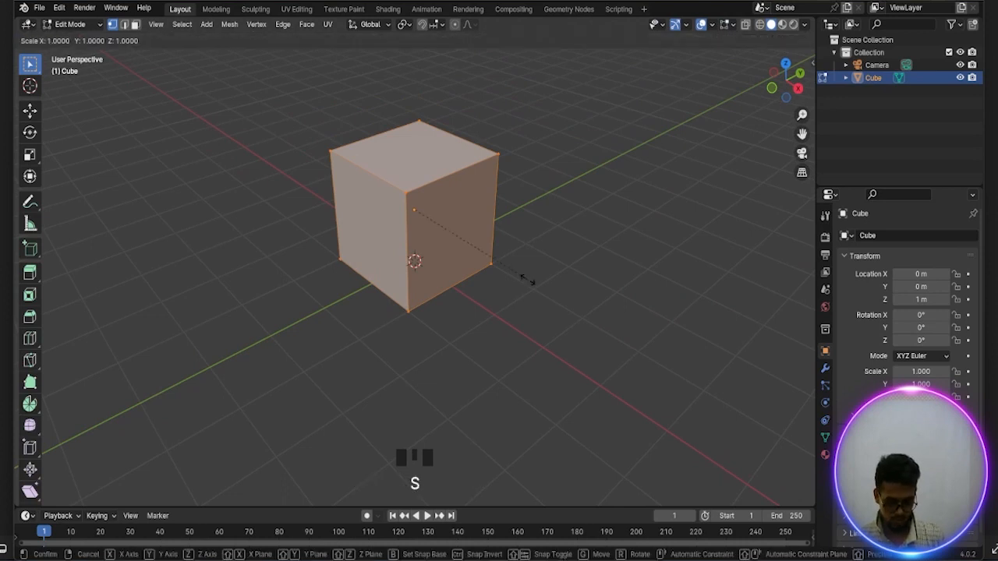
pyautogui.press('y')
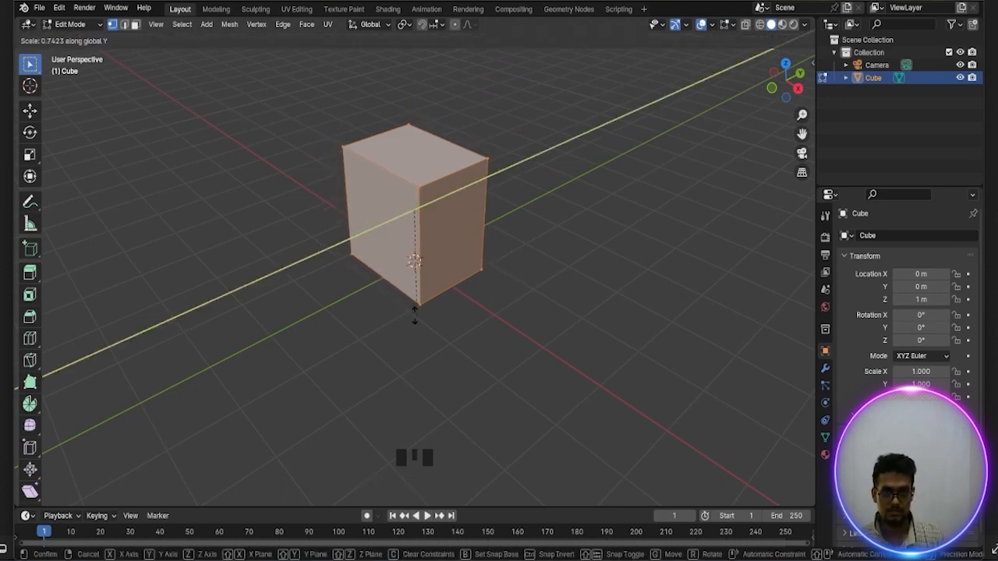
pyautogui.click(419, 265)
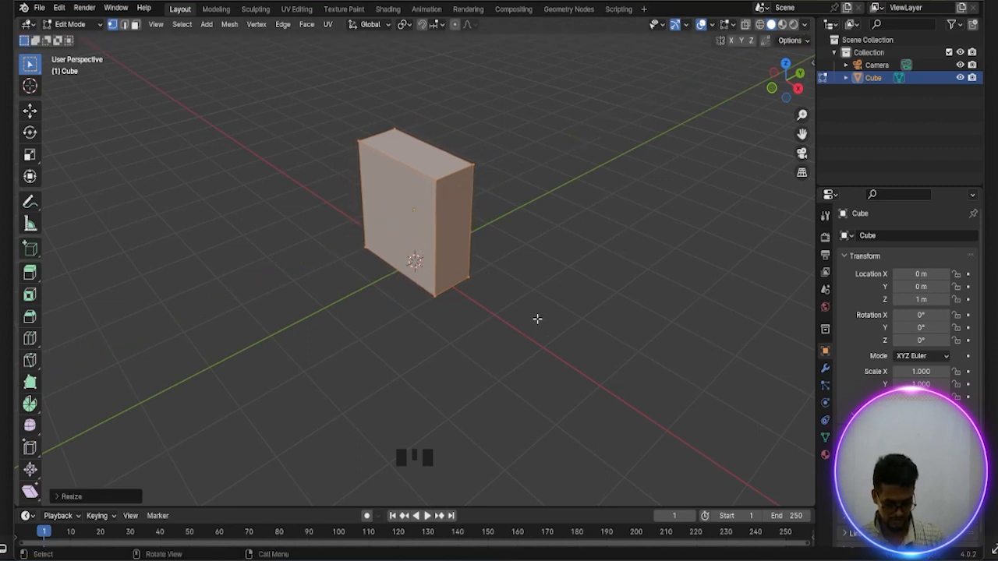
# Scale the whole mesh down along the X axis to form a slim upright block
pyautogui.press('s')
pyautogui.press('x')
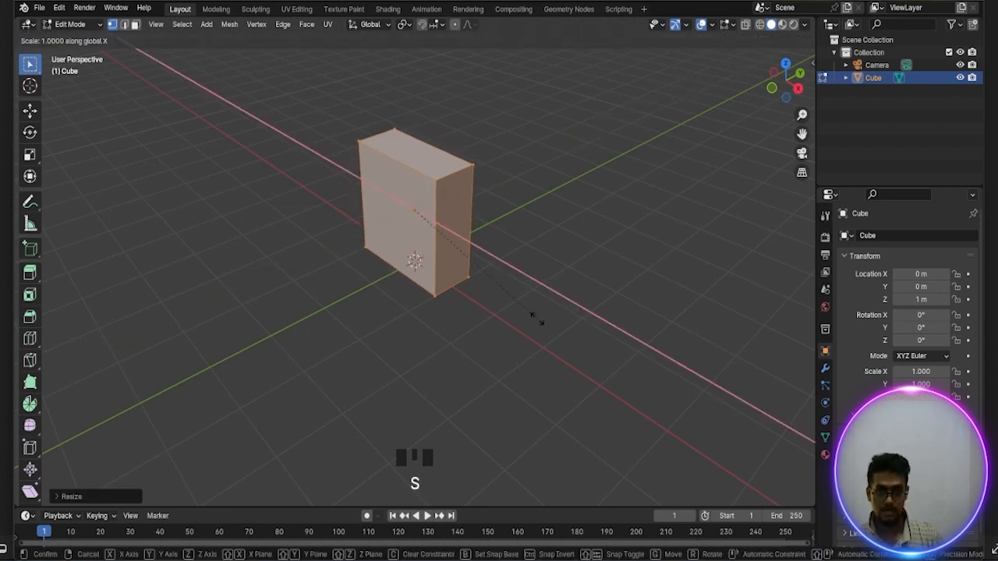
pyautogui.click(477, 270)
# Select the block's top vertices and move them down about 1 m along the Z axis to shorten it
pyautogui.scroll(-2, 486, 265)
pyautogui.scroll(2, 486, 264)
pyautogui.moveTo(486, 265); pyautogui.dragTo(484, 317, button='middle')
pyautogui.scroll(2, 474, 301)
pyautogui.click(290, 113)
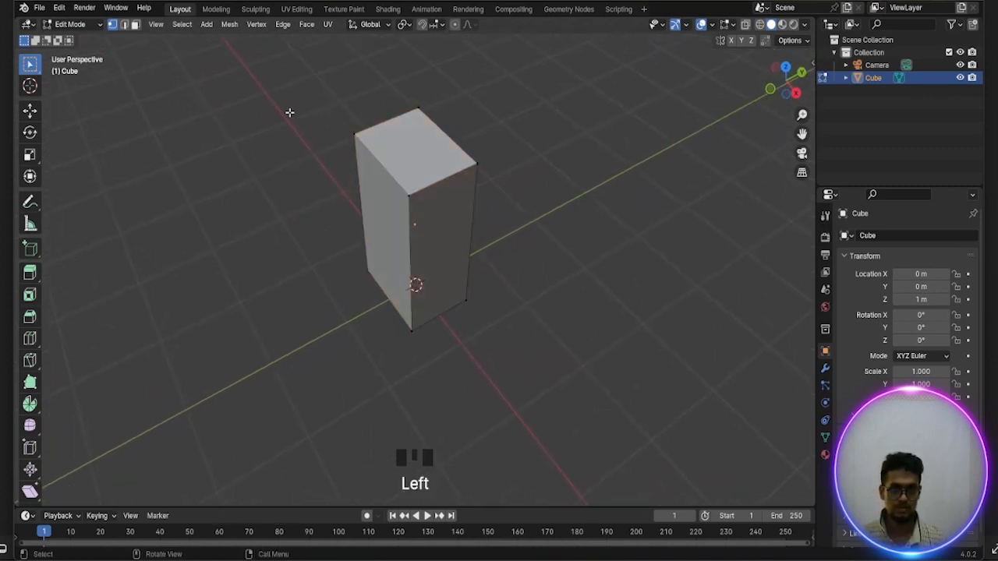
pyautogui.moveTo(320, 86); pyautogui.dragTo(493, 220)
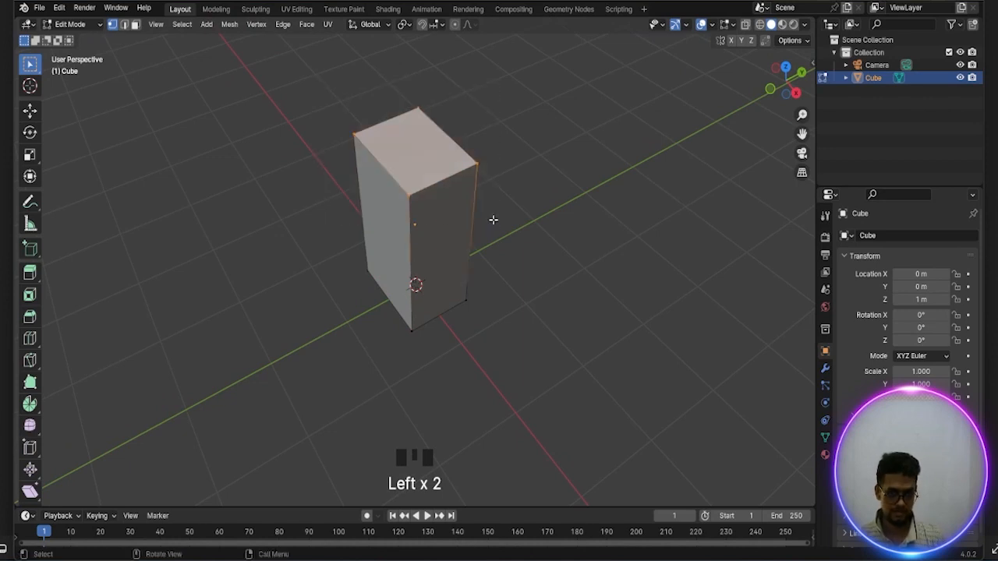
pyautogui.moveTo(493, 220); pyautogui.dragTo(495, 205, button='middle')
pyautogui.press('g')
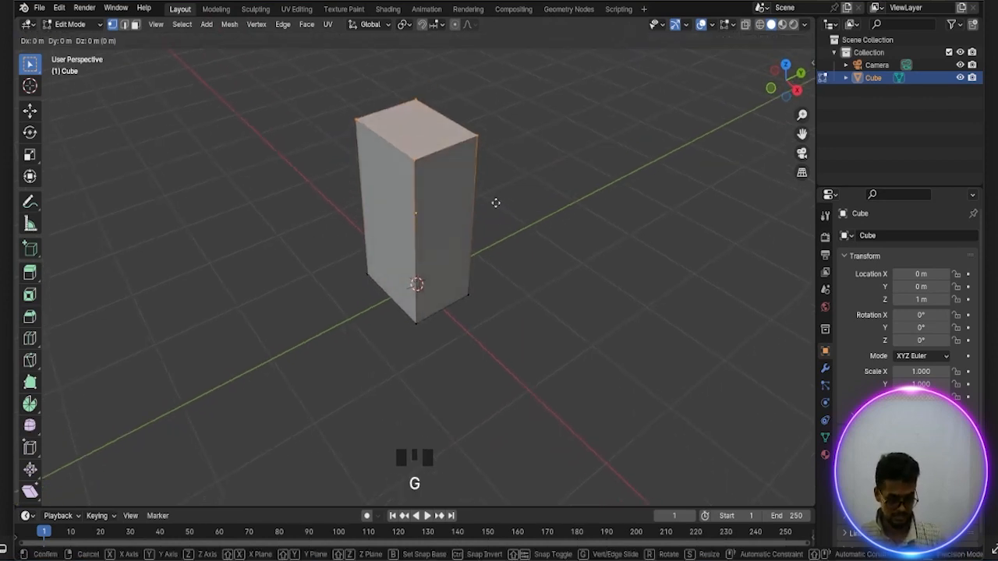
pyautogui.press('z')
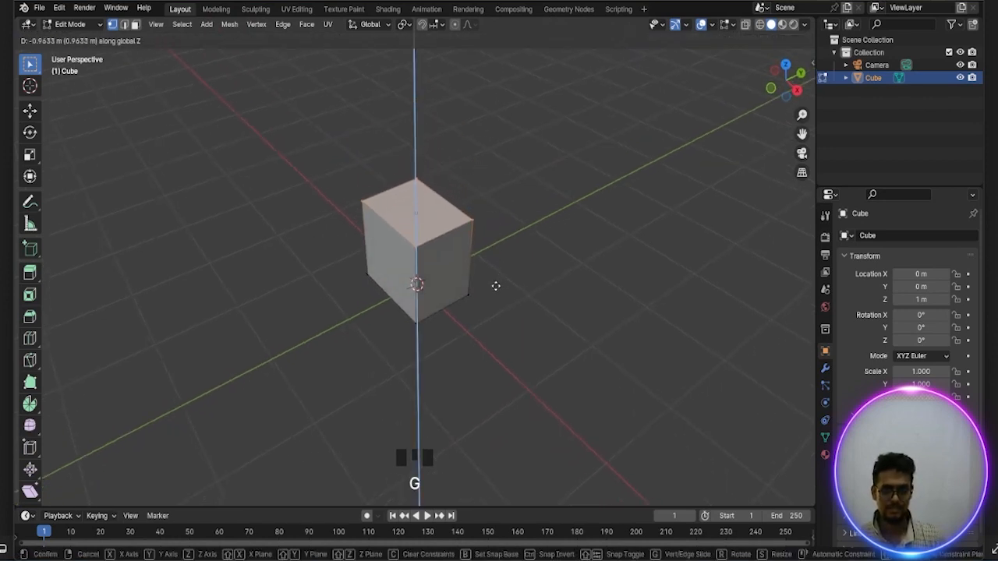
pyautogui.click(495, 288)
# Select the block's front face in face mode and inset it with a thickness of about 0.19 m
pyautogui.moveTo(495, 288); pyautogui.dragTo(548, 255, button='middle')
pyautogui.scroll(3, 546, 264)
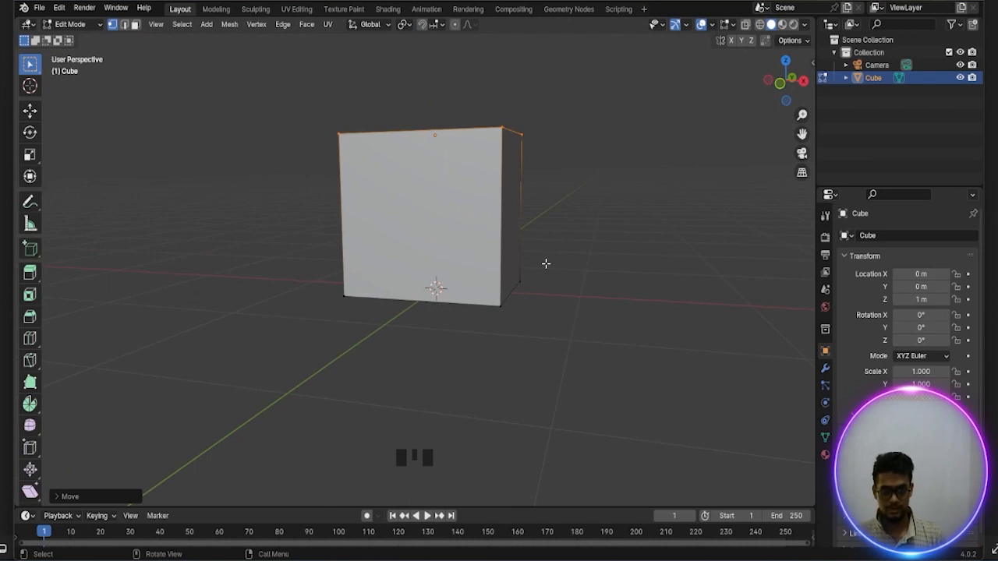
pyautogui.moveTo(546, 263); pyautogui.dragTo(570, 270, button='middle')
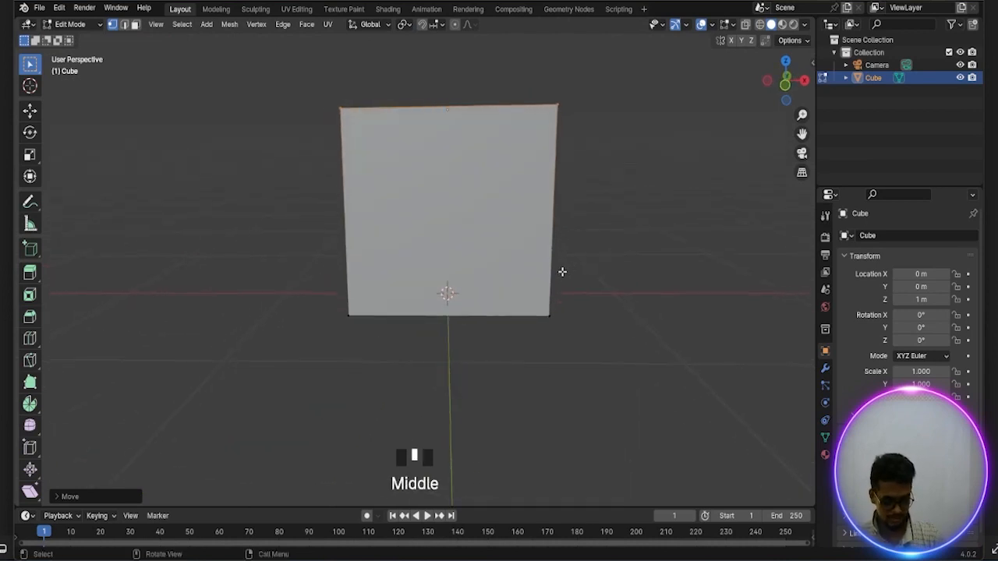
pyautogui.press('3')
pyautogui.click(481, 225)
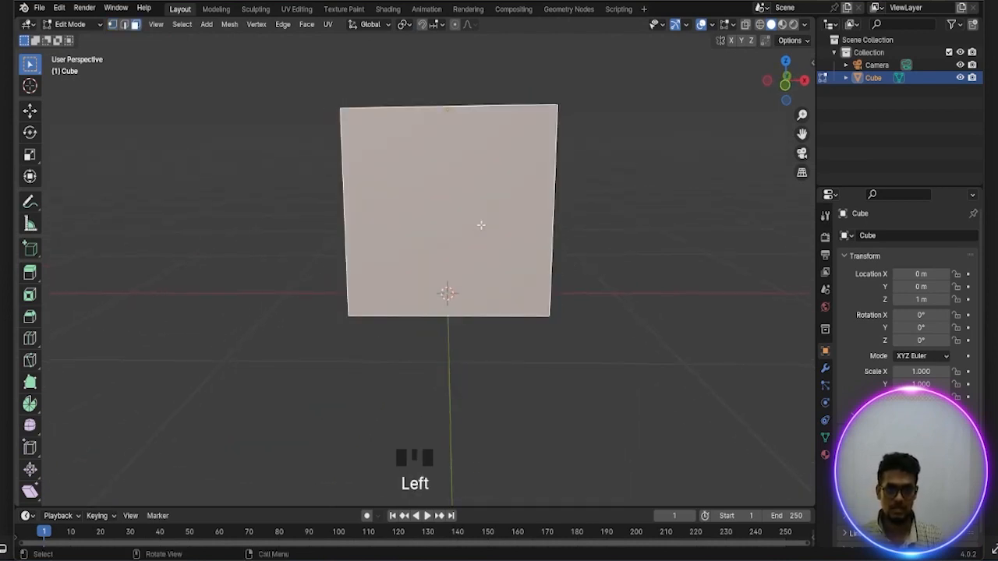
pyautogui.scroll(-1, 481, 225)
pyautogui.scroll(1, 481, 225)
pyautogui.moveTo(481, 223); pyautogui.dragTo(513, 257, button='middle')
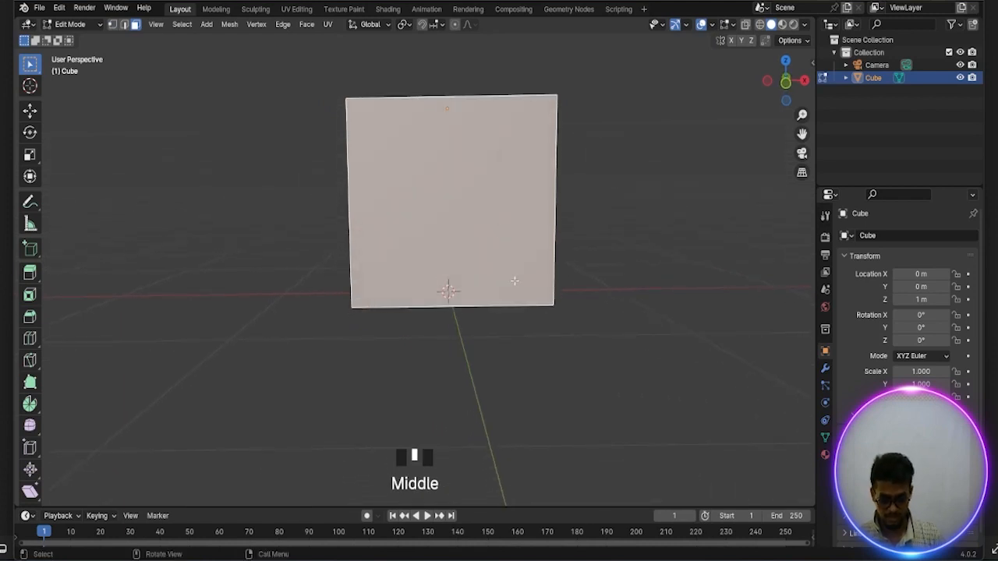
pyautogui.press('i')
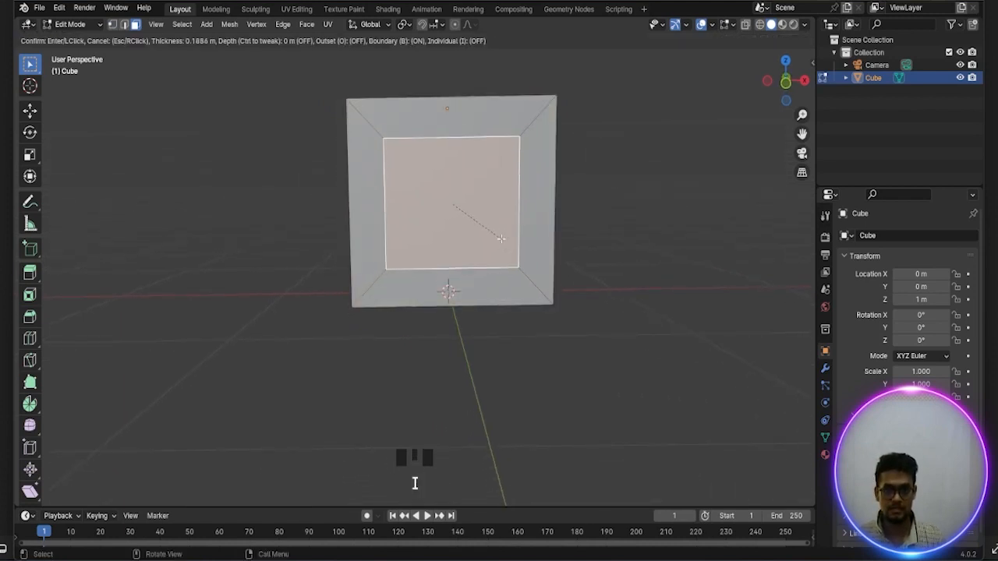
pyautogui.click(503, 236)
pyautogui.scroll(1, 503, 235)
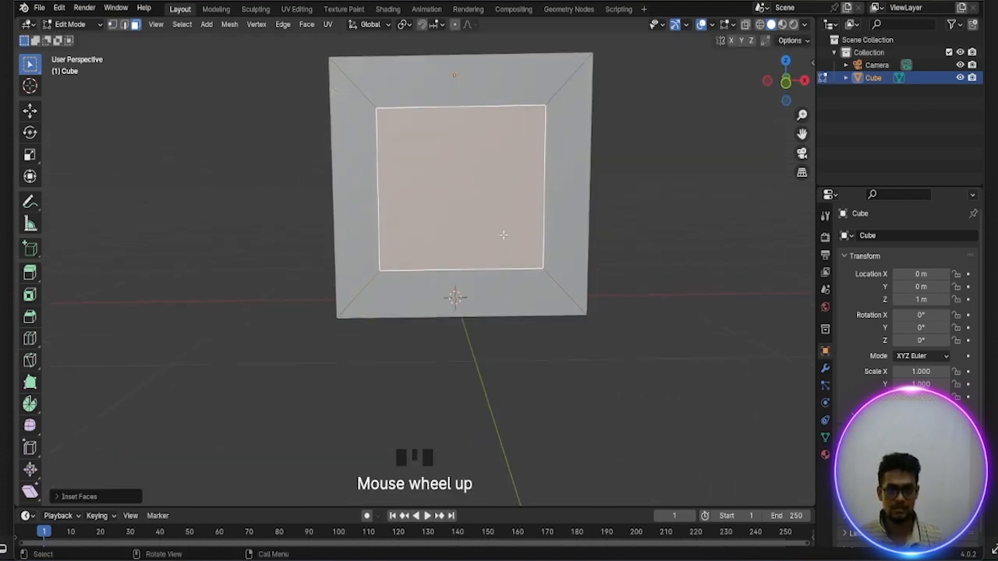
pyautogui.scroll(-1, 503, 234)
pyautogui.keyDown('shift'); pyautogui.moveTo(485, 252); pyautogui.dragTo(469, 273, button='middle'); pyautogui.keyUp('shift')
pyautogui.scroll(1, 490, 307)
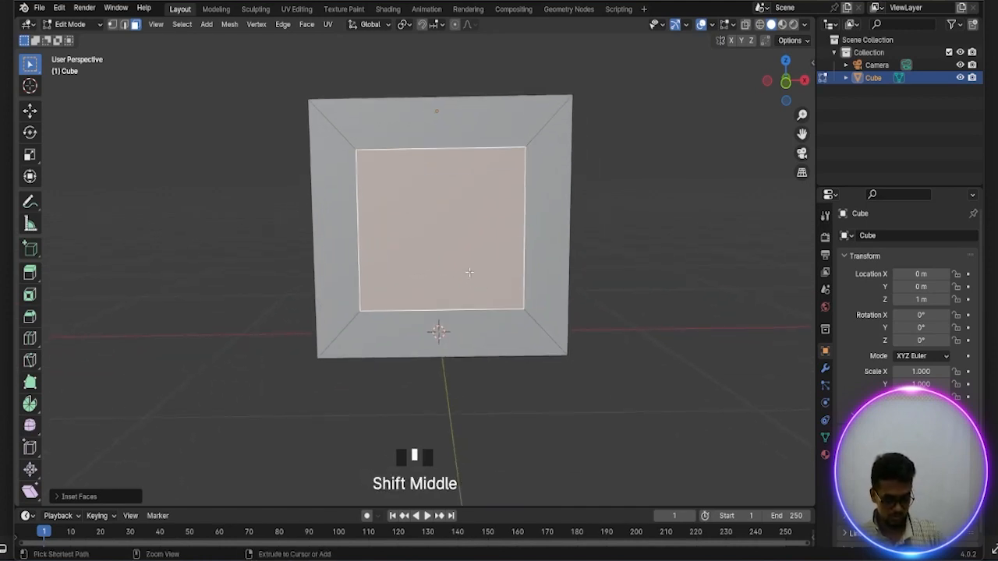
pyautogui.hotkey('ctrl', 'r')
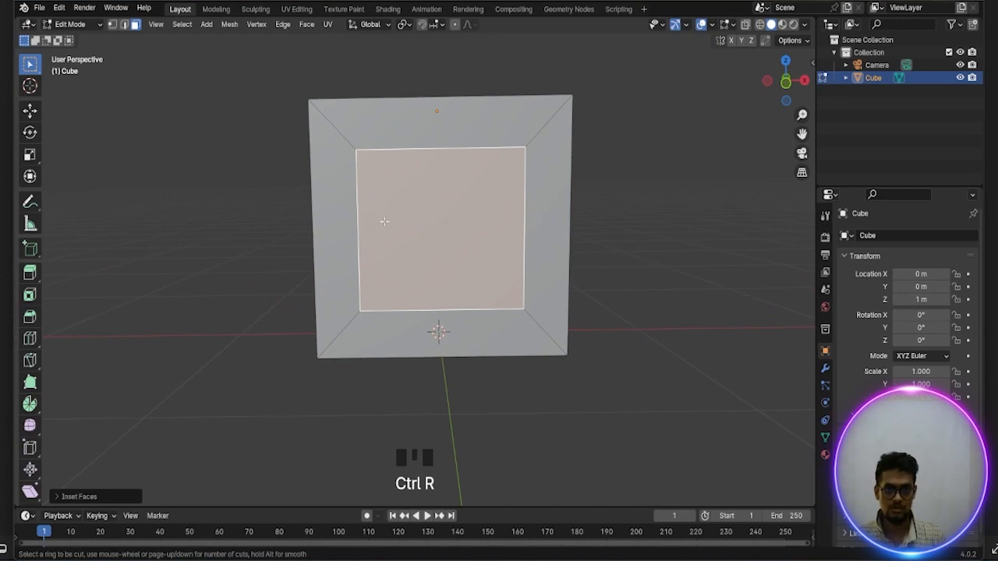
pyautogui.rightClick(358, 215)
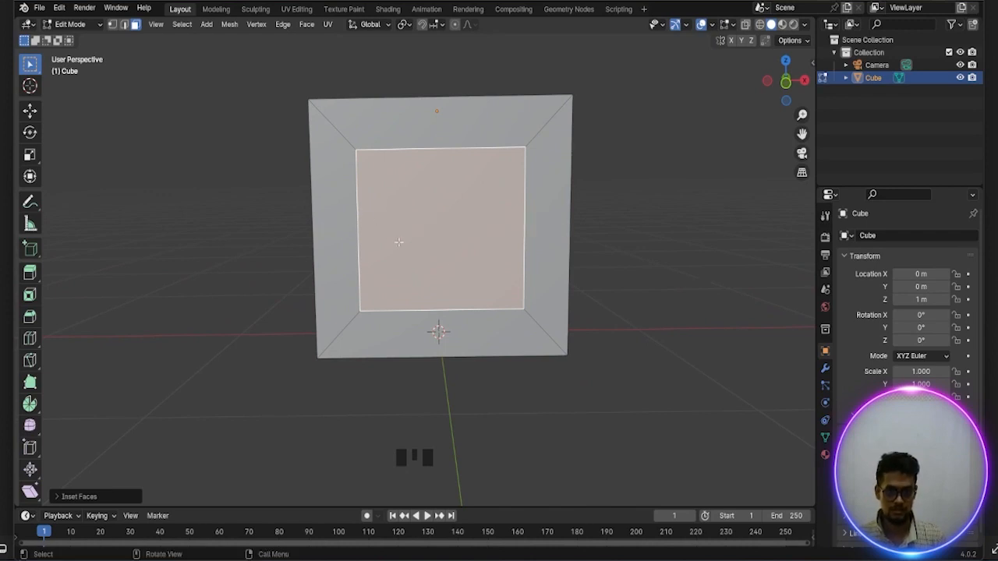
pyautogui.click(390, 230)
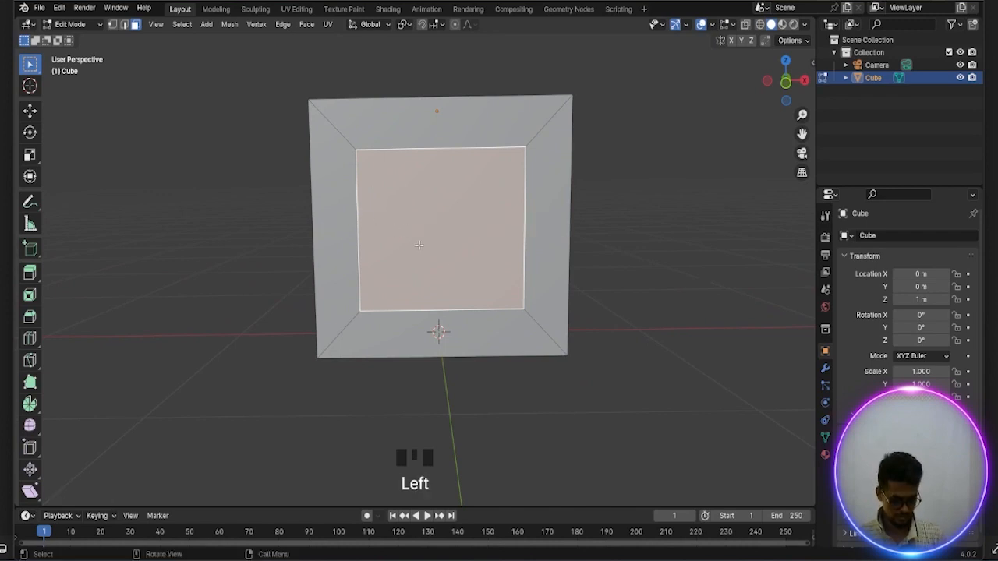
# Add one centered horizontal and one centered vertical loop cut that cross in the middle of the front face
pyautogui.hotkey('ctrl', 'r')
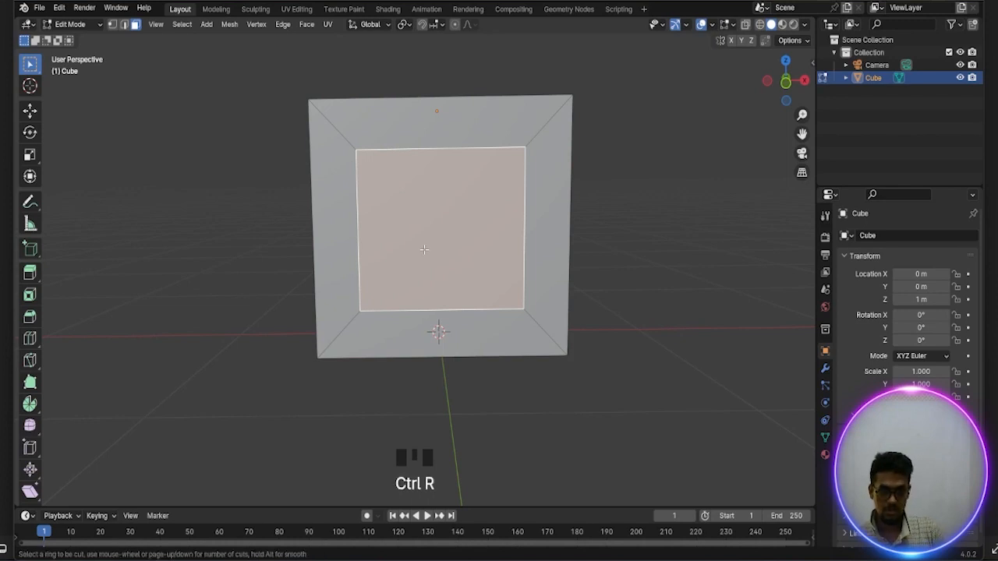
pyautogui.click(370, 216)
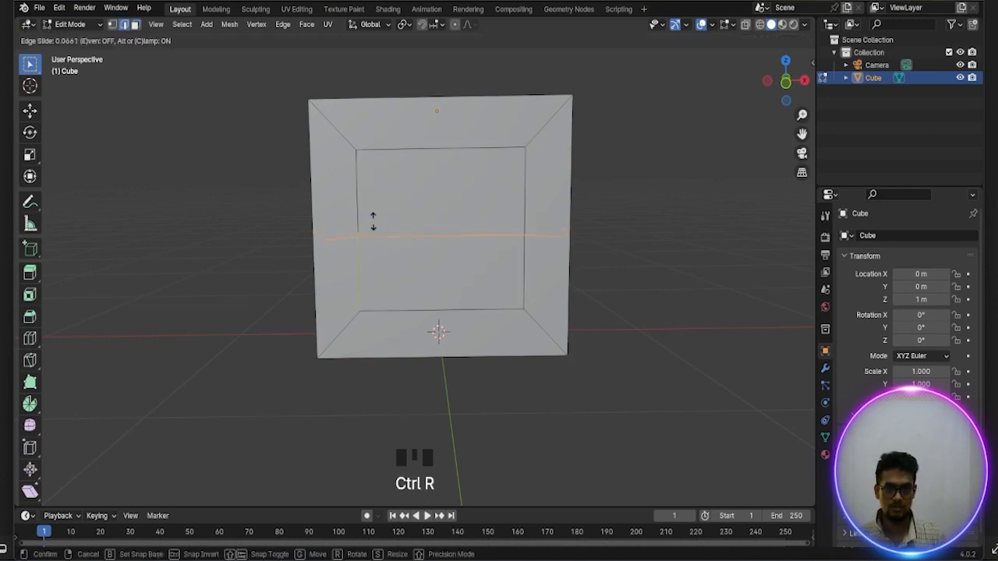
pyautogui.click(371, 215)
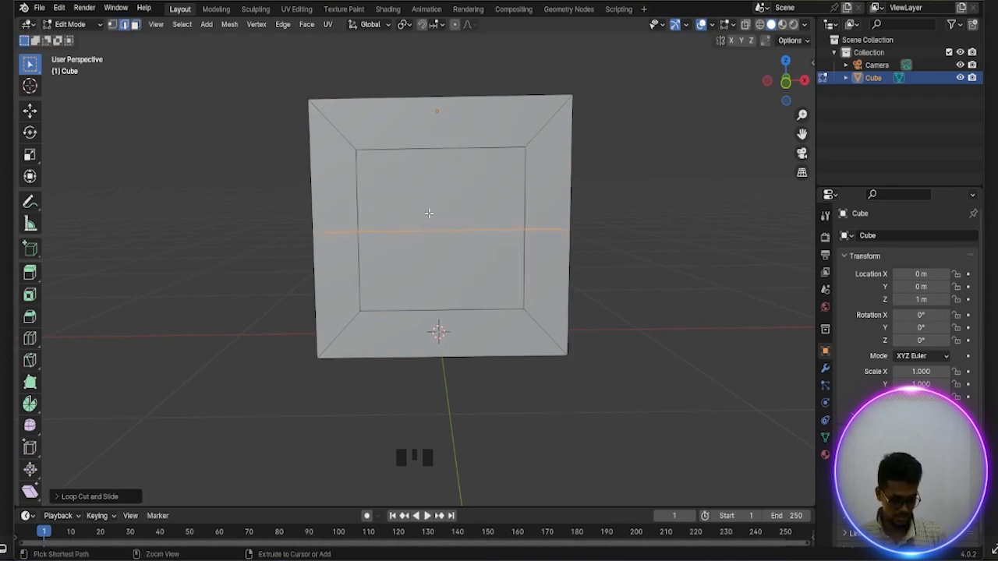
pyautogui.hotkey('ctrl', 'r')
pyautogui.click(429, 213)
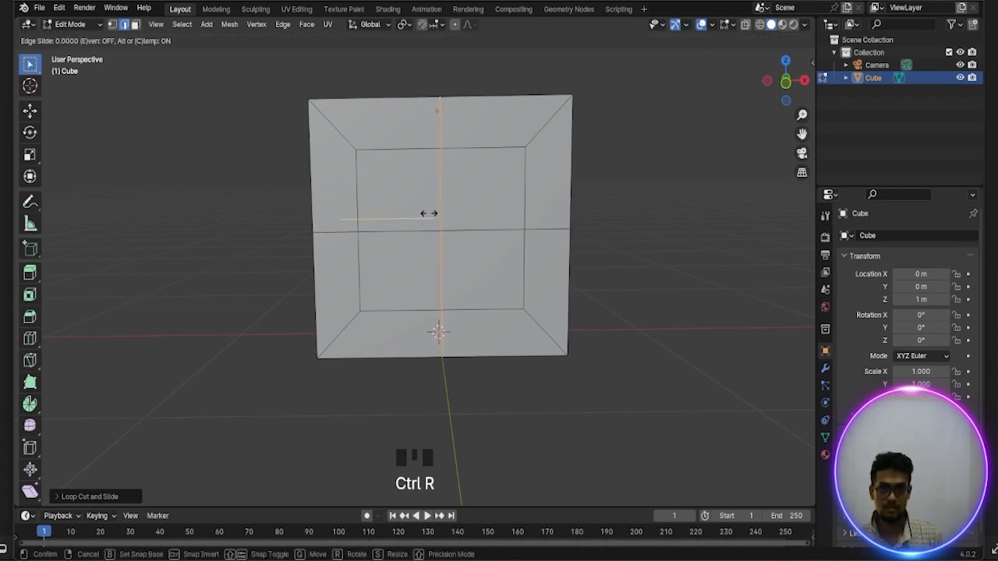
pyautogui.click(429, 215)
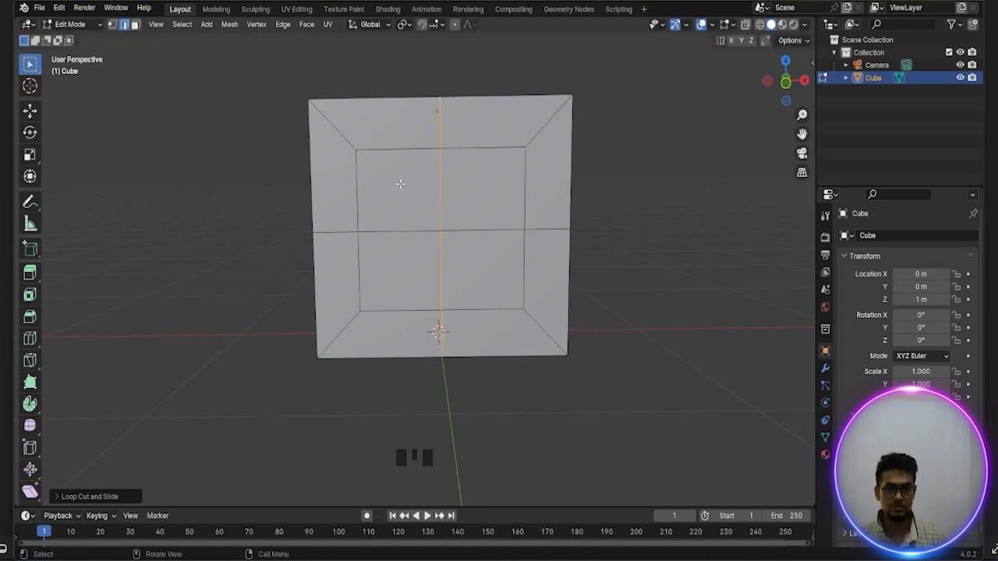
# Select the four inner faces of the inset and reshape them into a circle with LoopTools
pyautogui.moveTo(401, 184); pyautogui.dragTo(480, 250)
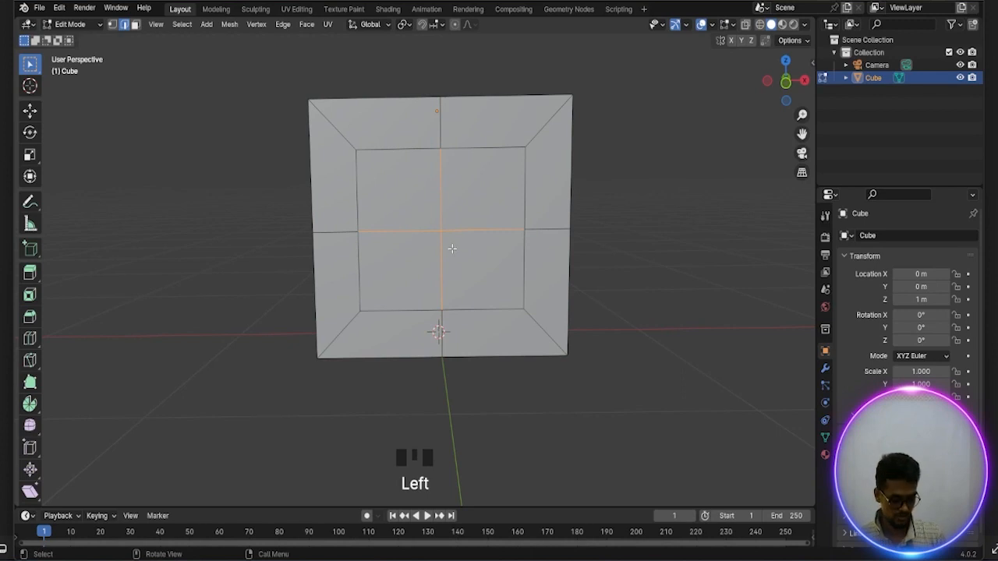
pyautogui.press('3')
pyautogui.moveTo(411, 202); pyautogui.dragTo(463, 253)
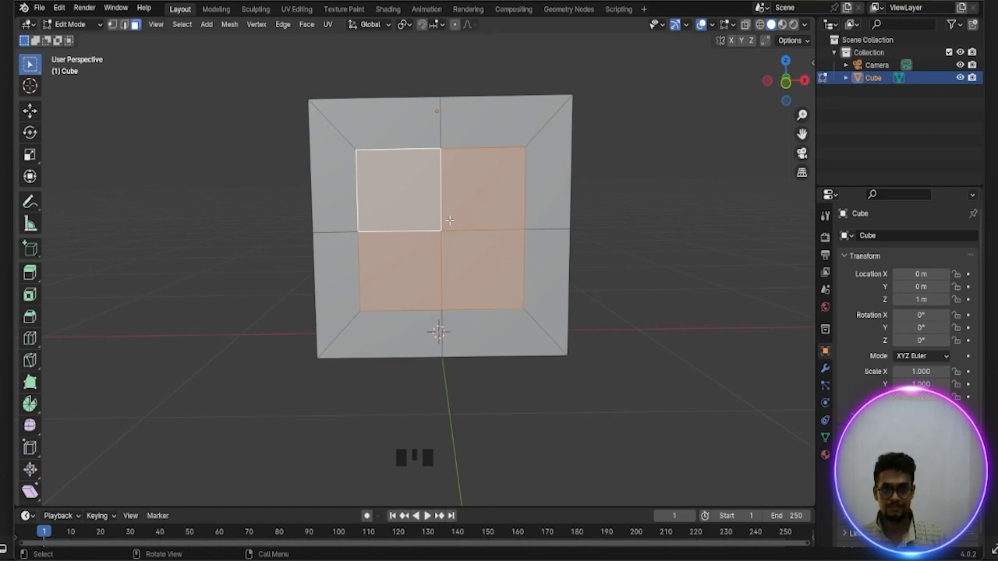
pyautogui.rightClick(449, 220)
pyautogui.moveTo(439, 204)
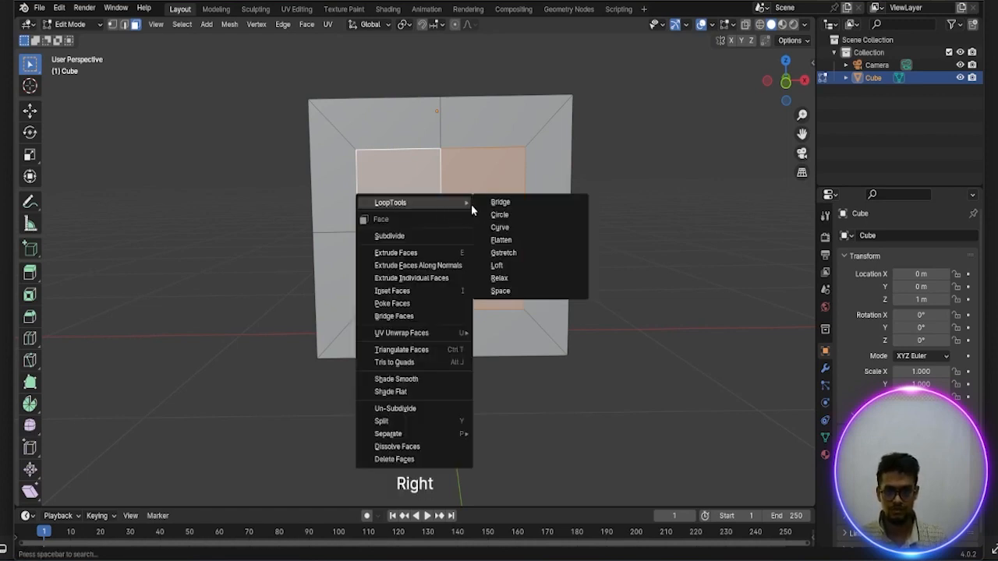
pyautogui.click(499, 215)
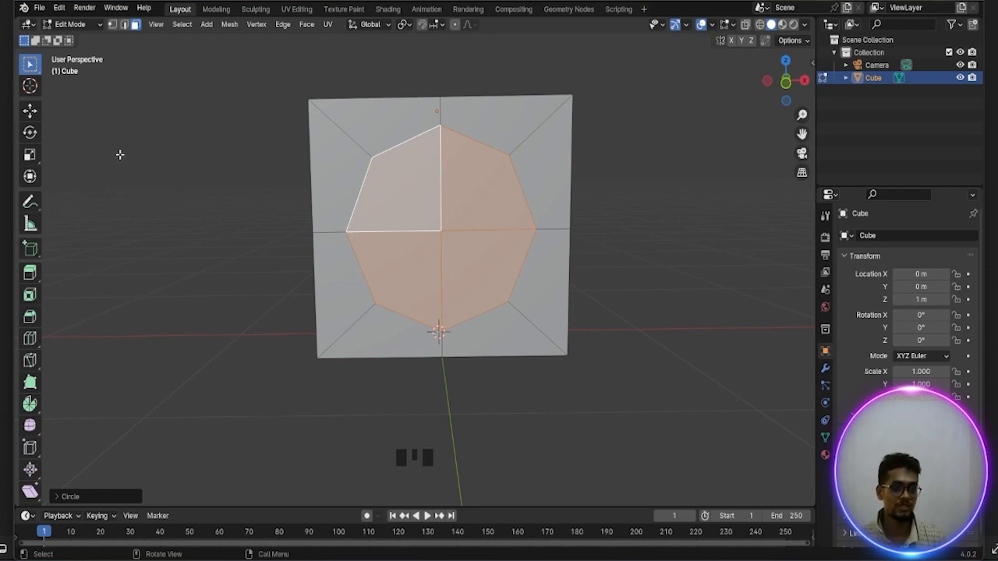
# Open the add-on preferences and search for "loop" to check that the LoopTools add-on is enabled
pyautogui.click(59, 11)
pyautogui.click(89, 169)
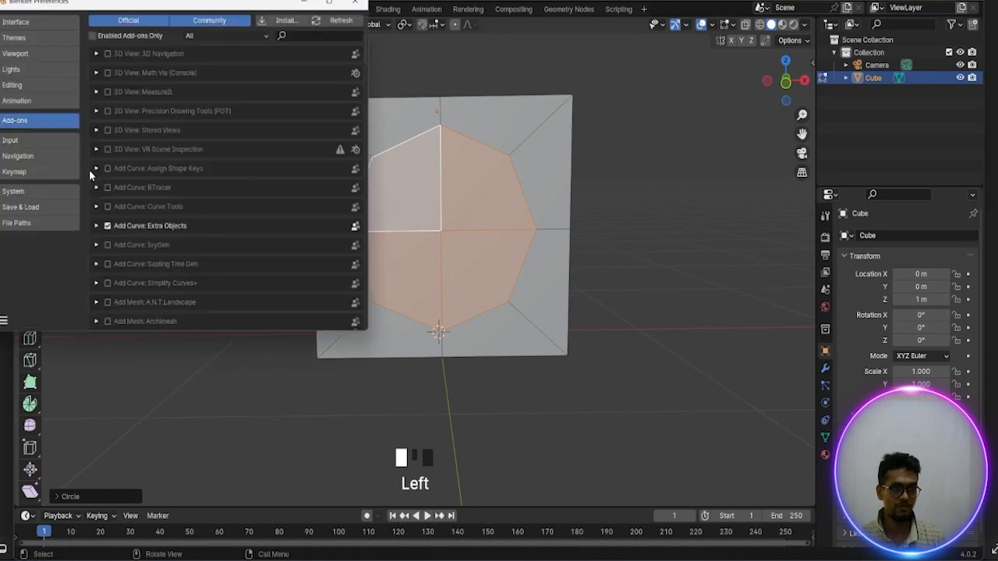
pyautogui.click(311, 33)
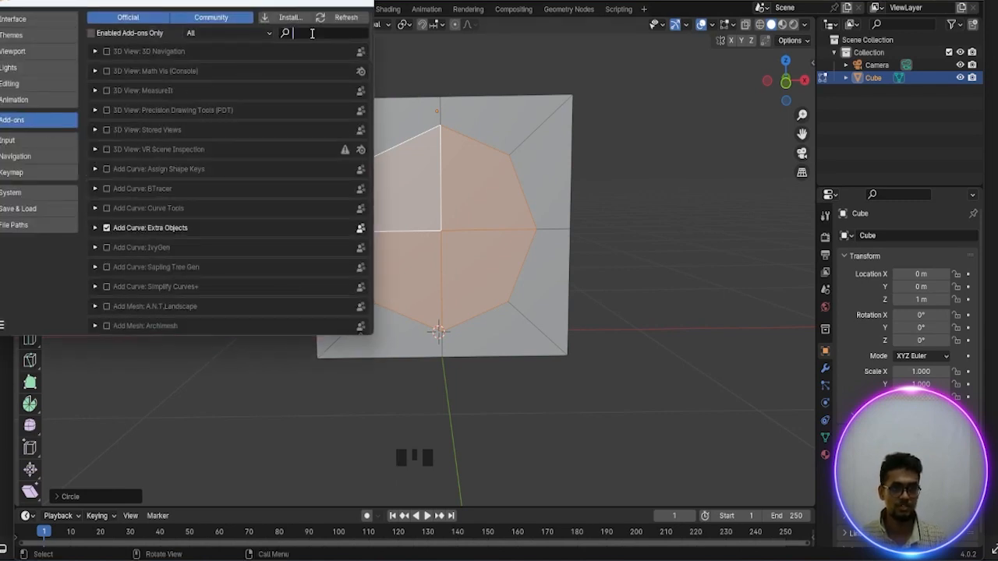
pyautogui.write('tool')
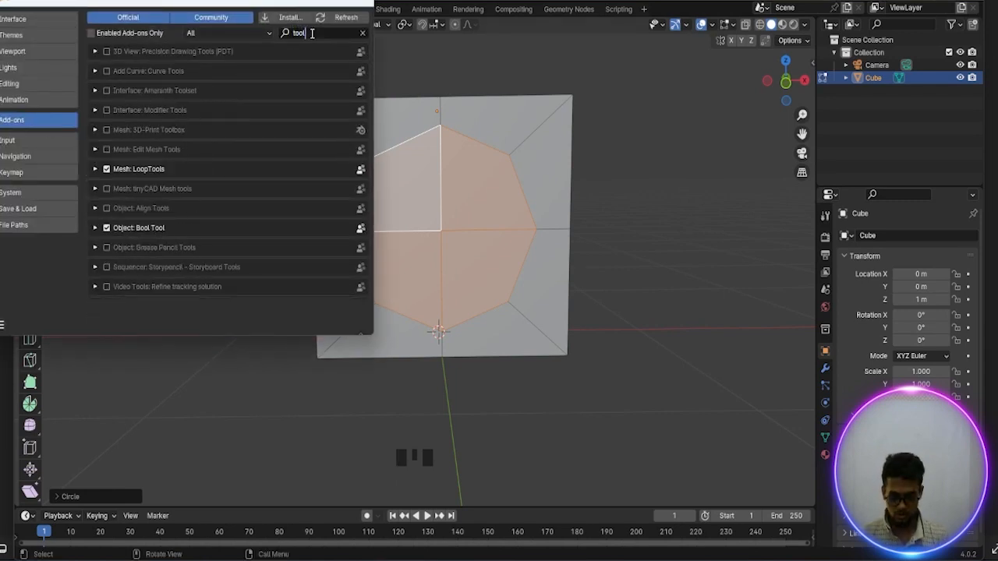
pyautogui.write('op')
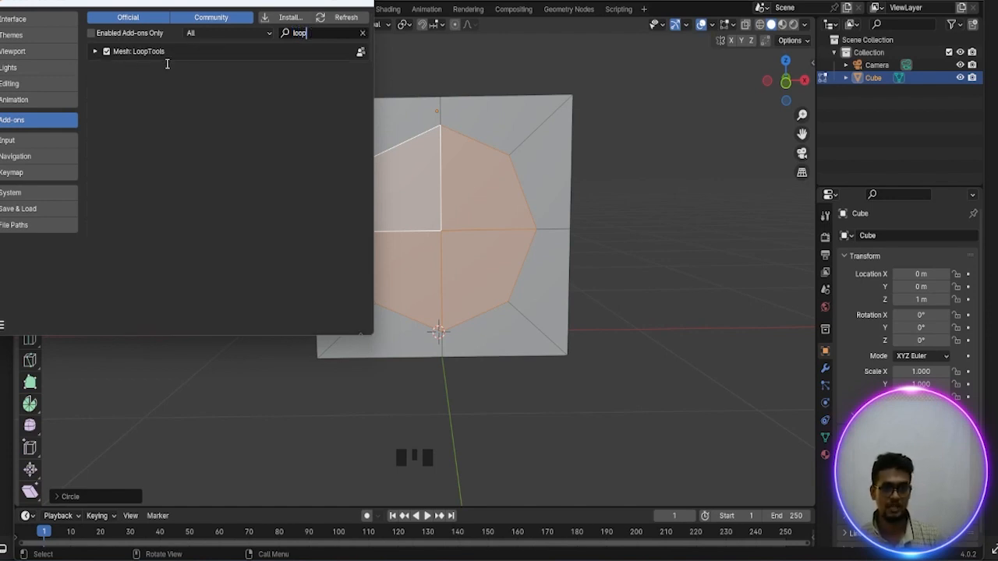
# Search the add-ons for "extra" to check the Extra Objects add-ons, and close the preferences
pyautogui.press('BackSpace')
pyautogui.press('BackSpace')
pyautogui.press('BackSpace')
pyautogui.press('BackSpace')
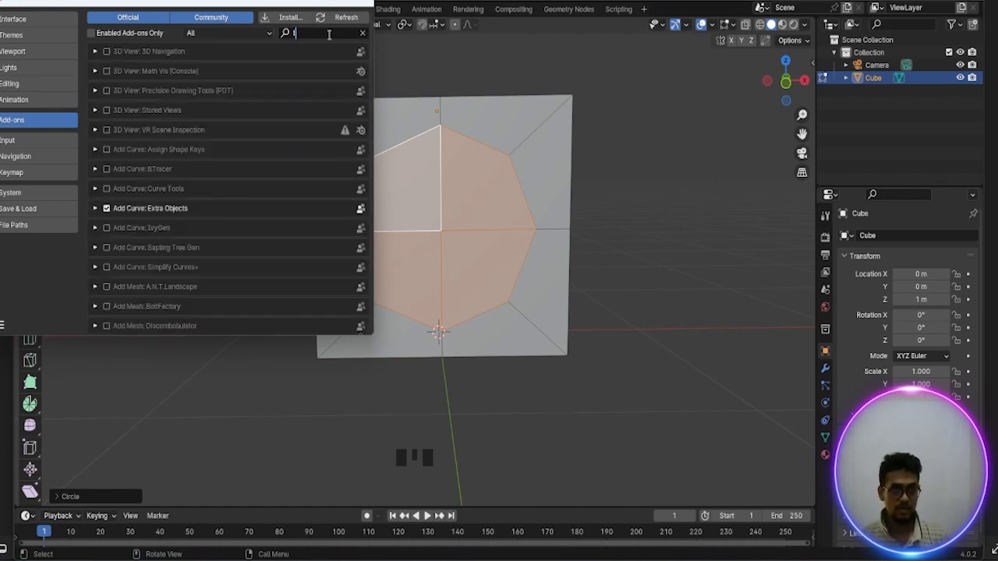
pyautogui.write('extra')
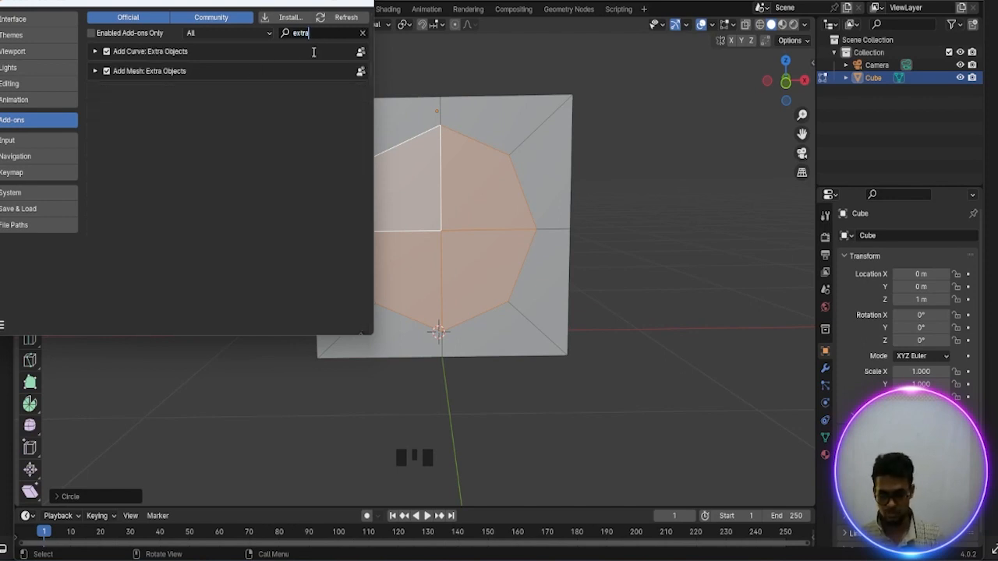
pyautogui.press('BackSpace')
pyautogui.press('BackSpace')
pyautogui.press('BackSpace')
pyautogui.press('BackSpace')
pyautogui.press('BackSpace')
pyautogui.click(361, 7)
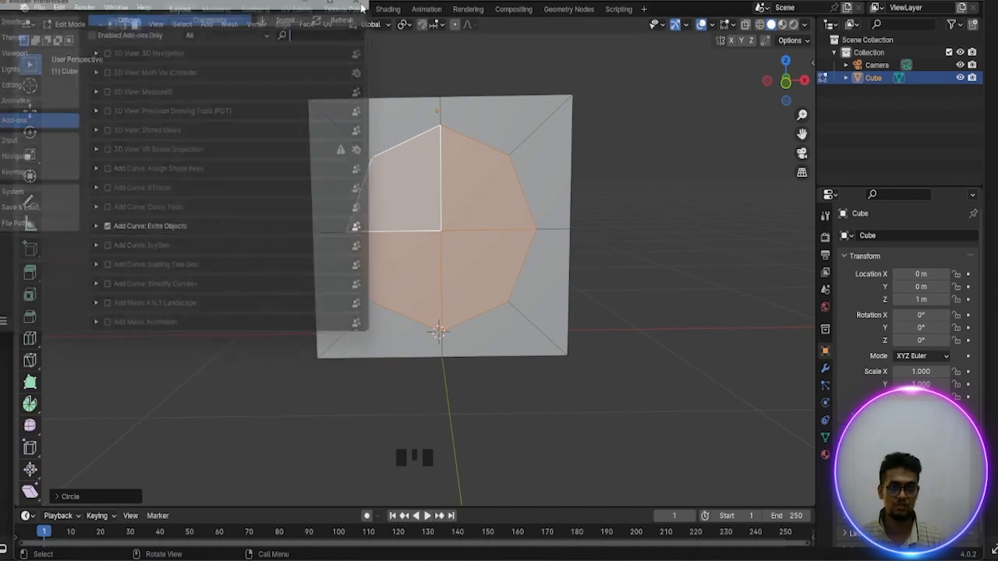
# Scale the selected circular faces on the block's front down to about 0.91
pyautogui.scroll(-2, 474, 163)
pyautogui.scroll(1, 474, 163)
pyautogui.scroll(2, 492, 210)
pyautogui.scroll(-2, 504, 203)
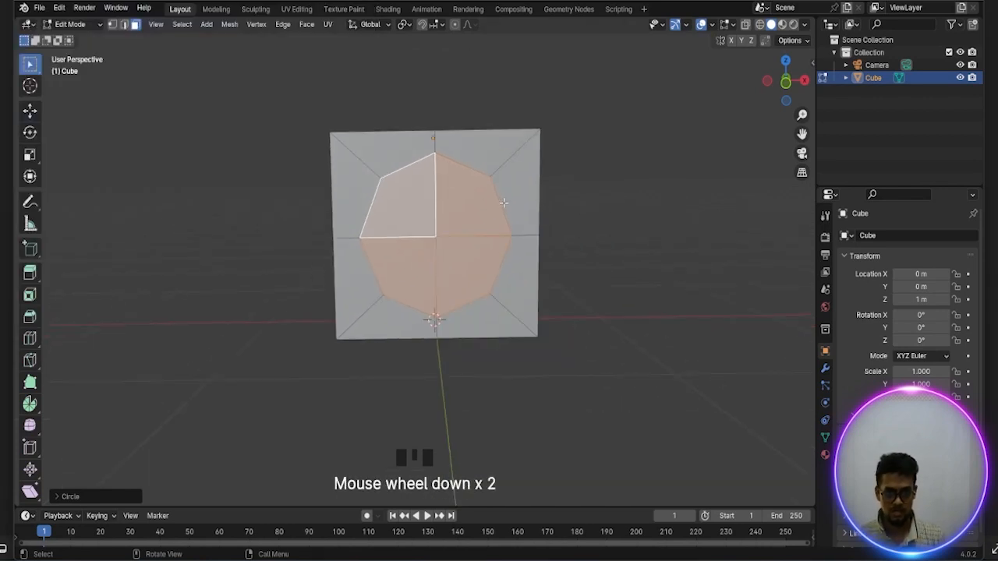
pyautogui.scroll(1, 503, 203)
pyautogui.press('s')
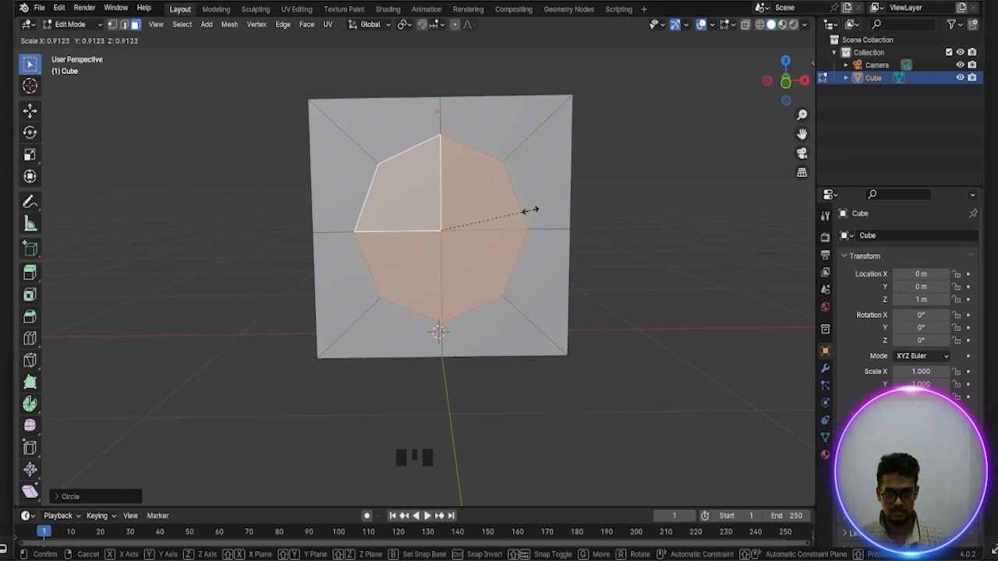
pyautogui.click(530, 211)
pyautogui.scroll(1, 531, 211)
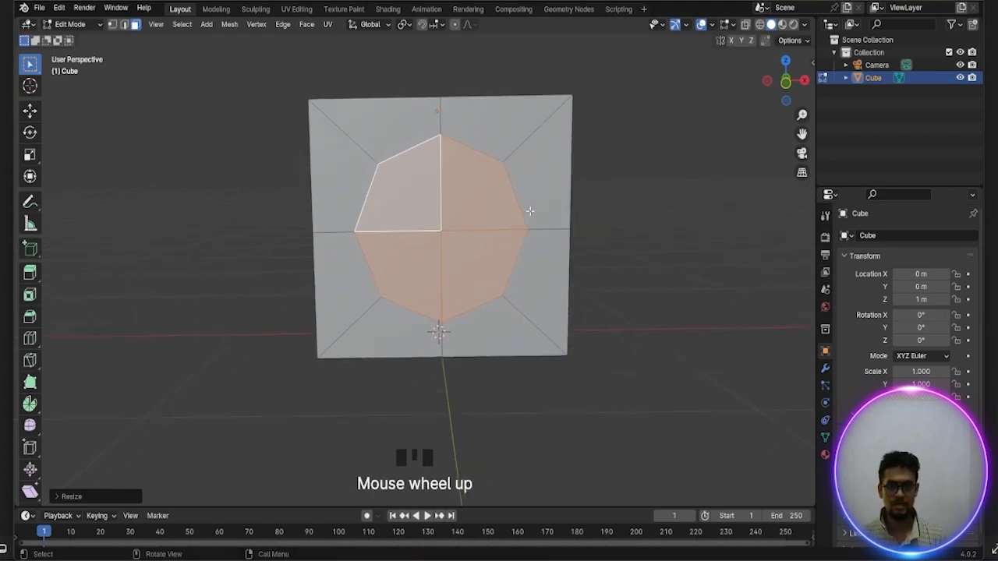
# Extrude the selected circular faces about 0.2 m inward to form a recess in the block's front
pyautogui.moveTo(530, 211); pyautogui.dragTo(474, 226, button='middle')
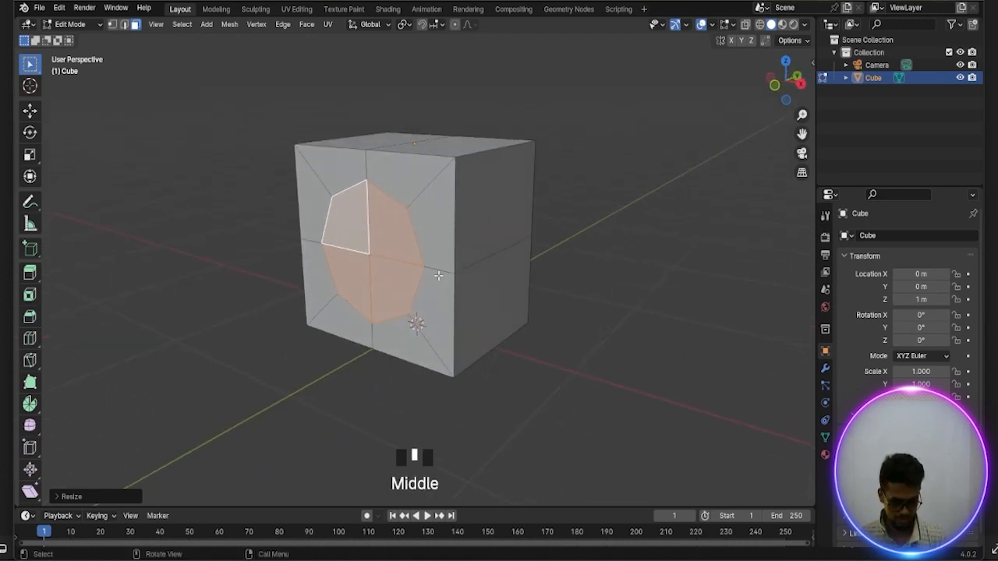
pyautogui.press('e')
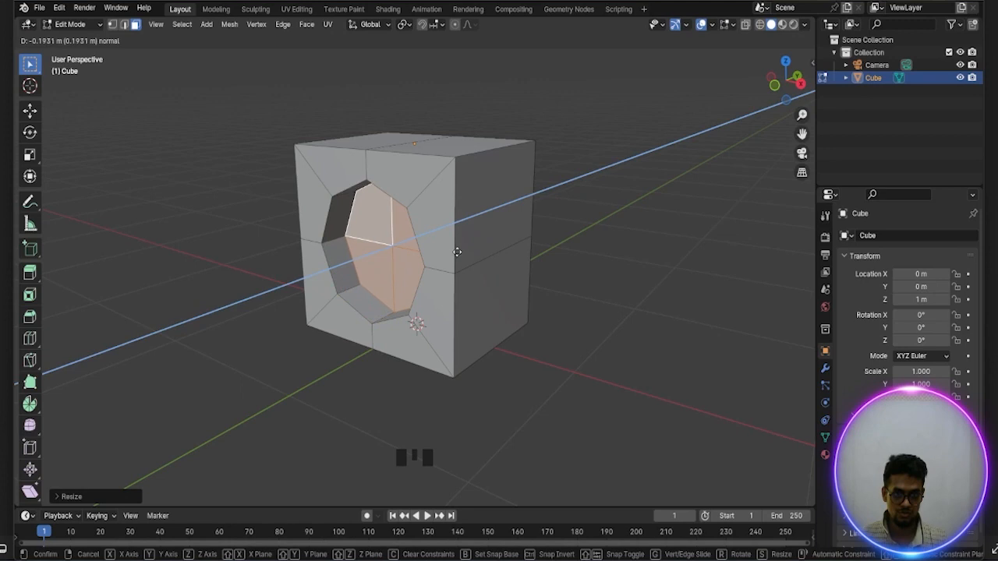
pyautogui.click(456, 252)
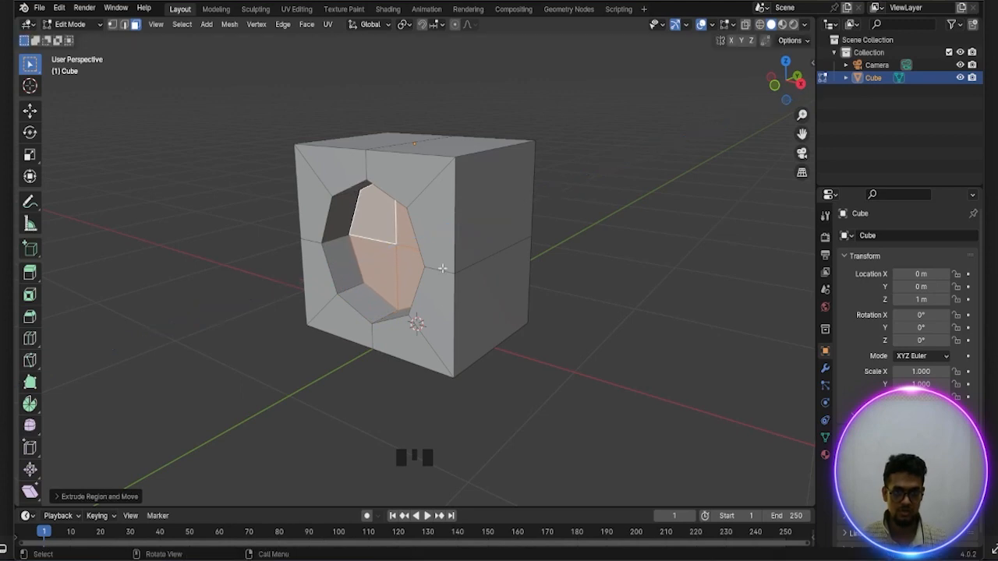
# Snap the 3D cursor to the middle of the selected recess floor faces
pyautogui.moveTo(442, 268); pyautogui.dragTo(491, 257, button='middle')
pyautogui.scroll(2, 491, 257)
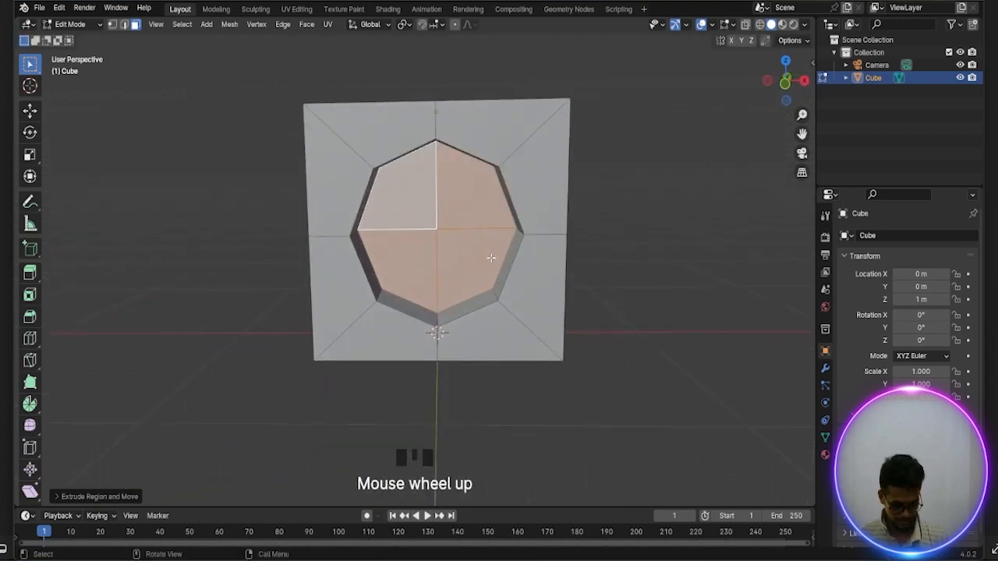
pyautogui.hotkey('shift', 's')
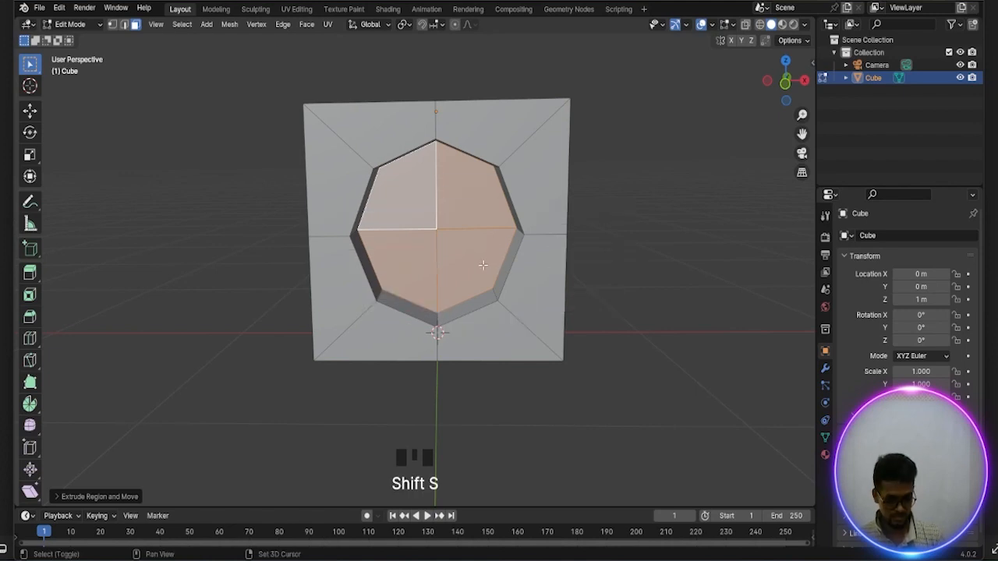
pyautogui.hotkey('shift', 's')
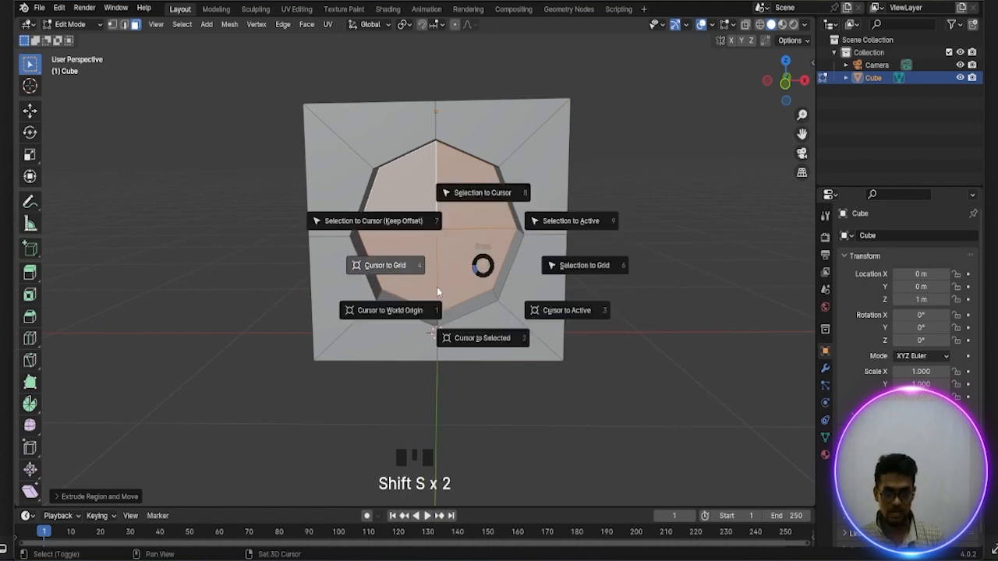
pyautogui.click(492, 341)
pyautogui.scroll(1, 491, 314)
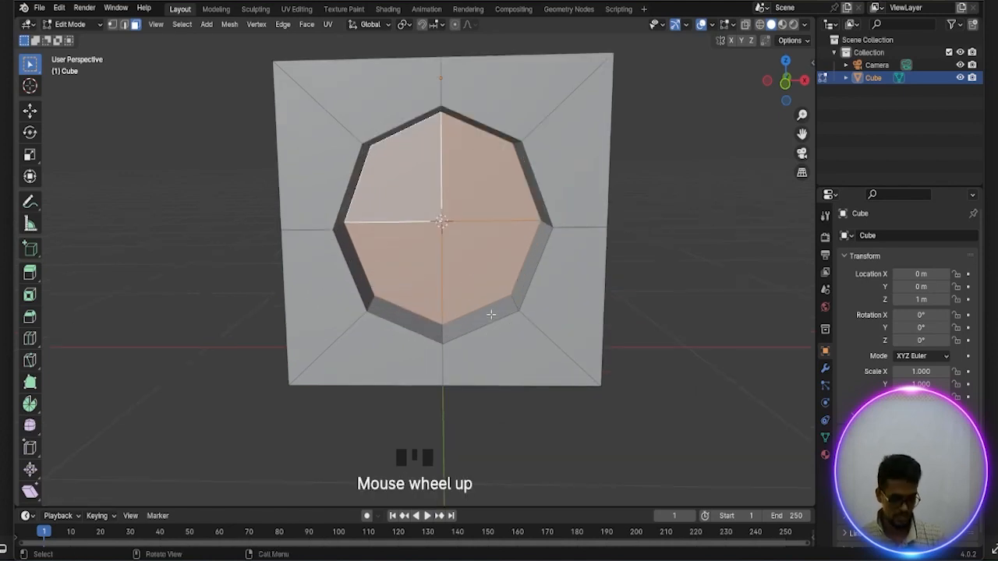
# Switch to Object Mode and add a mesh circle at the 3D cursor
pyautogui.press('Tab')
pyautogui.scroll(-1, 491, 313)
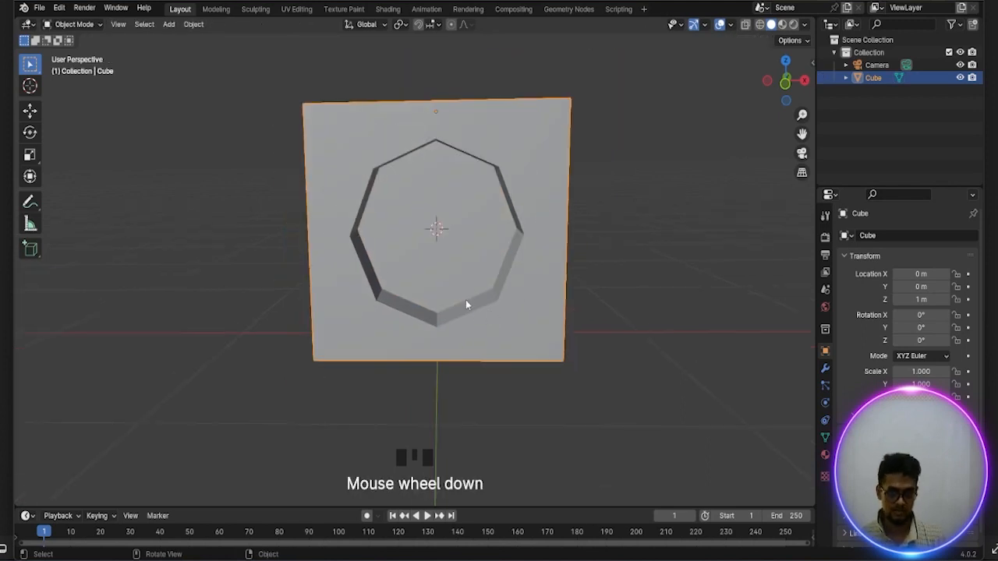
pyautogui.scroll(1, 466, 305)
pyautogui.press('shift')
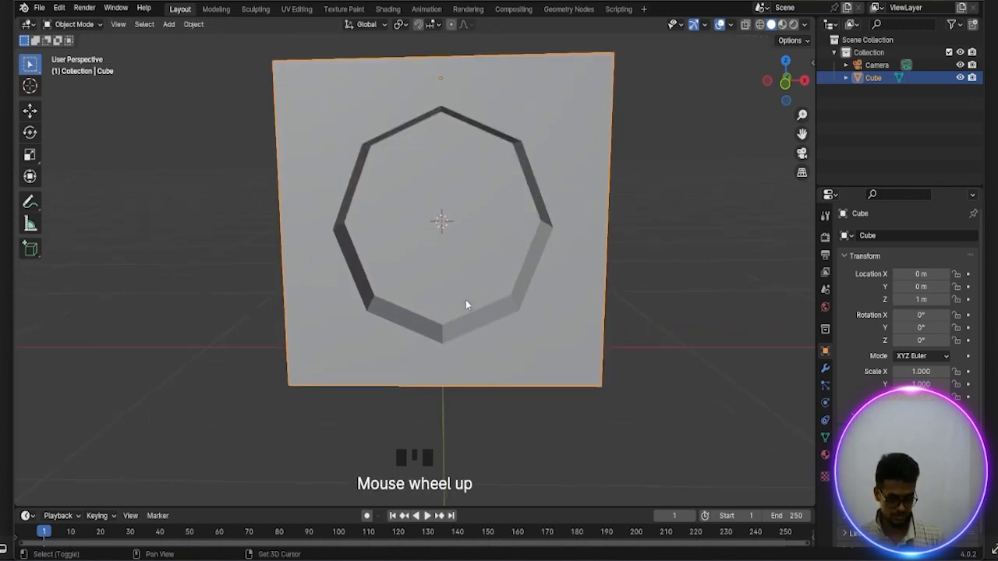
pyautogui.hotkey('shift', 'a')
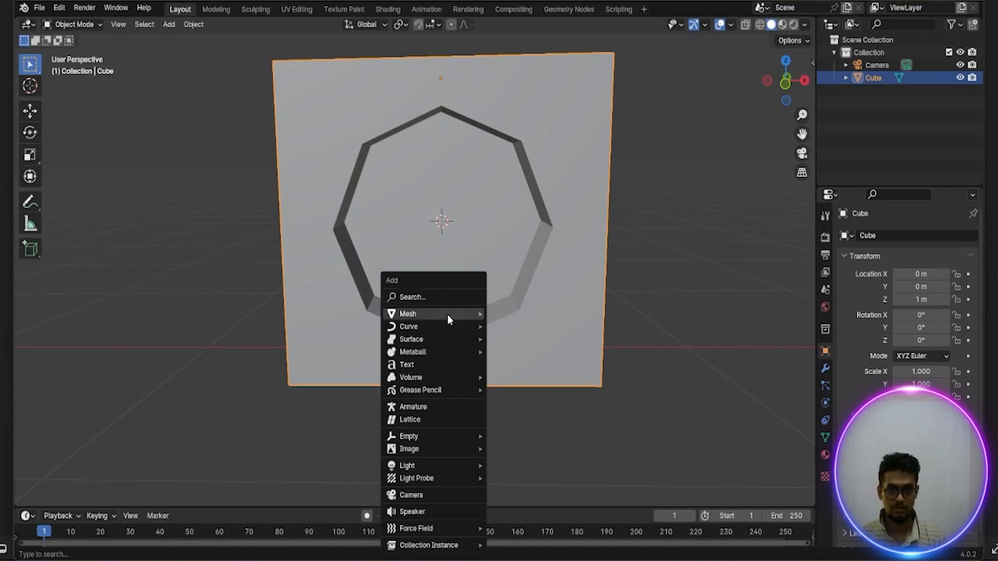
pyautogui.moveTo(447, 314)
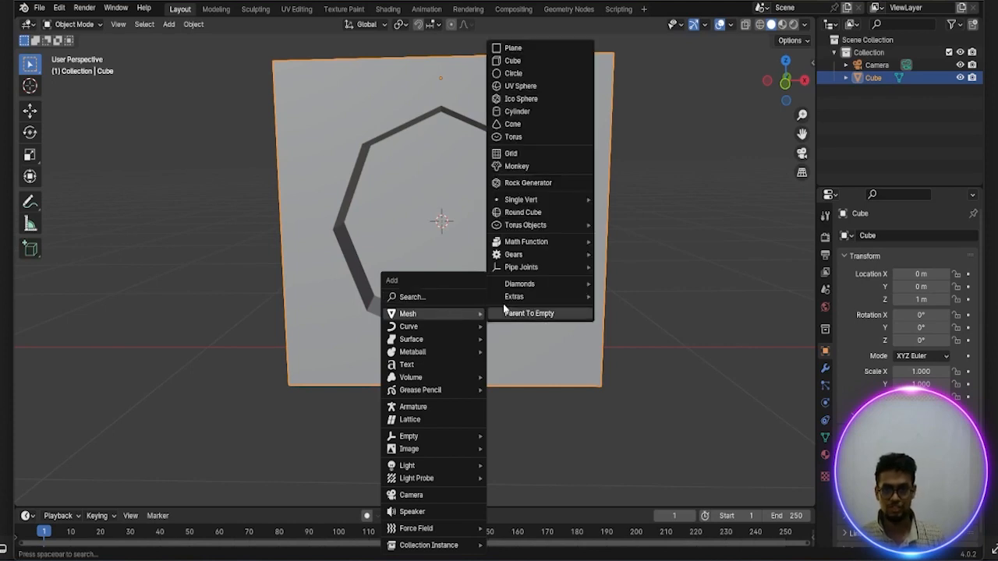
pyautogui.click(514, 73)
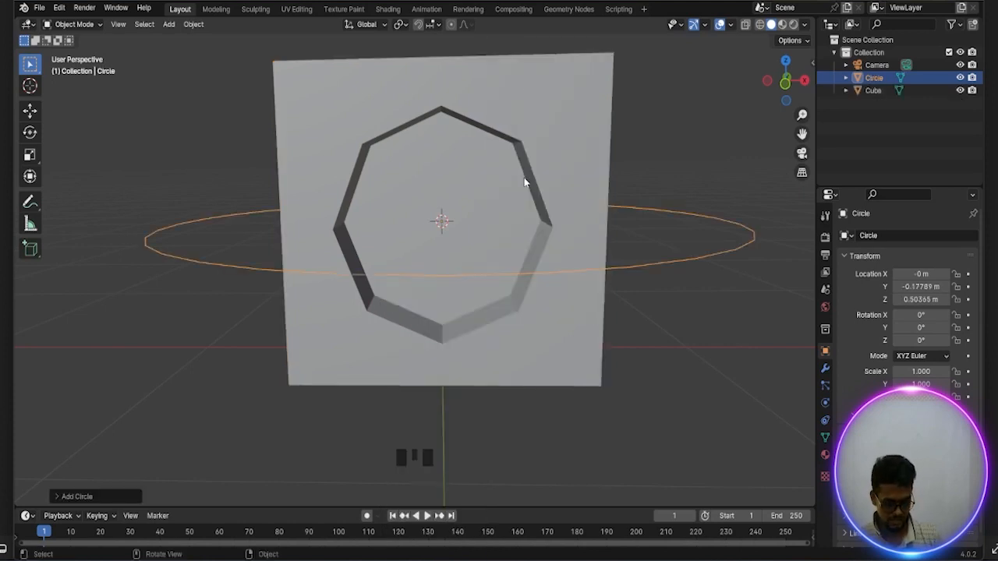
# Set the new circle's vertex count to 24
pyautogui.press('r')
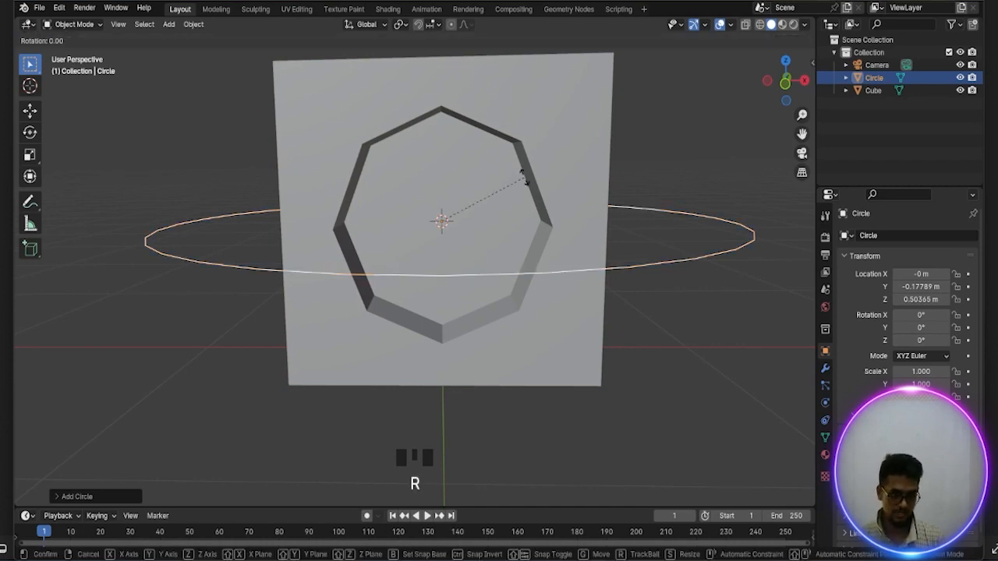
pyautogui.rightClick(525, 178)
pyautogui.click(78, 495)
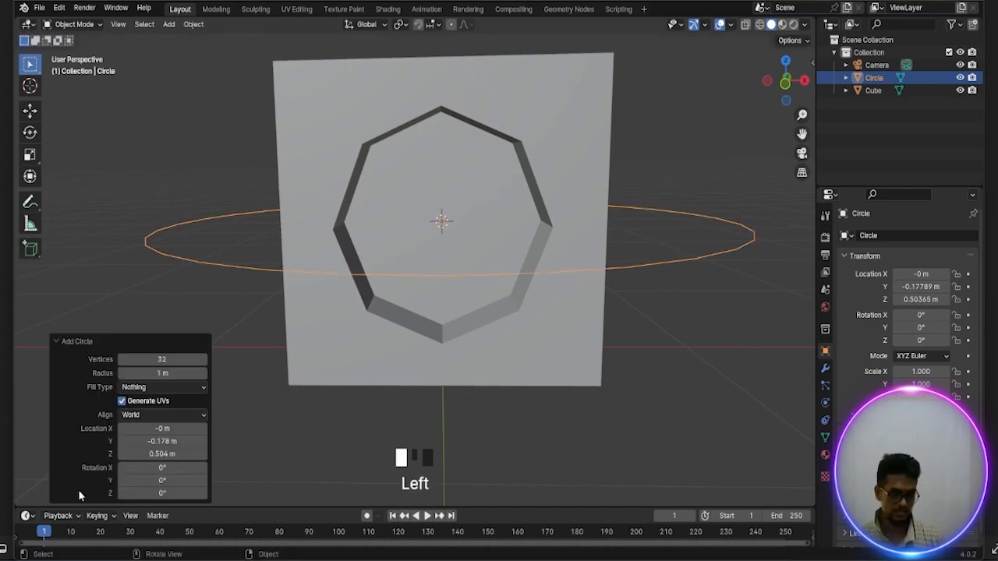
pyautogui.doubleClick(164, 359)
pyautogui.press('BackSpace')
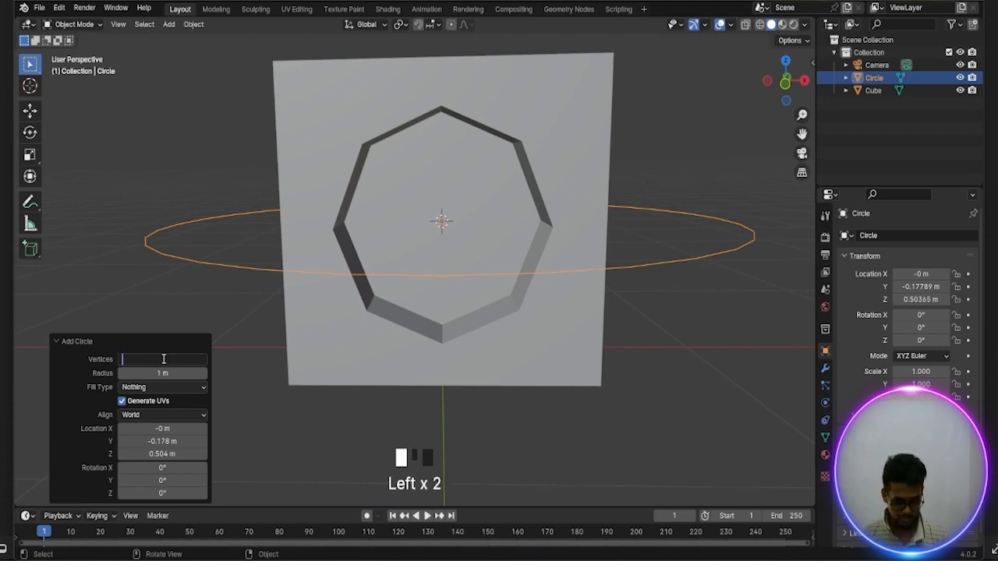
pyautogui.write('24')
pyautogui.press('Return')
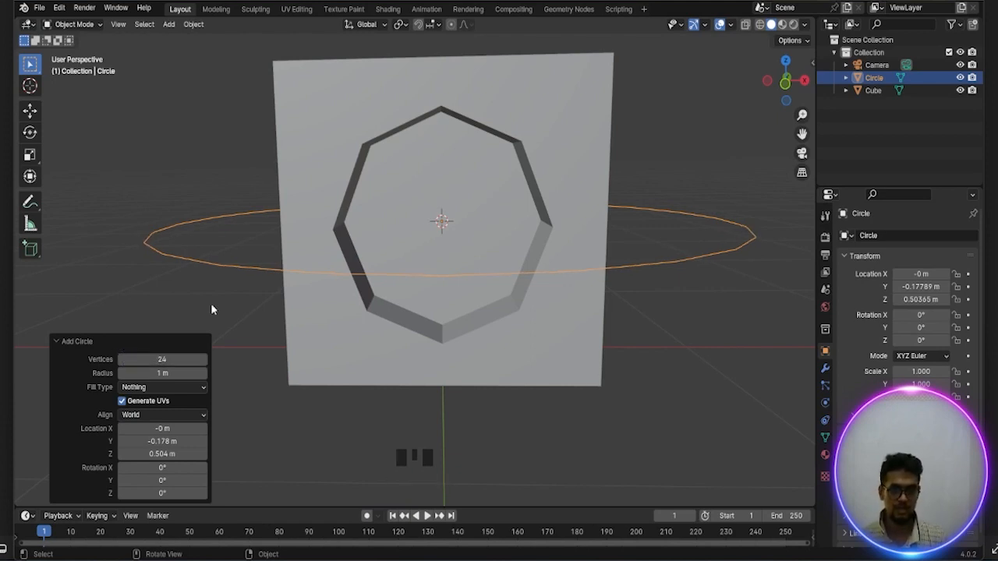
# Rotate the circle 90° around the X axis so it stands parallel to the block's front face
pyautogui.press('r')
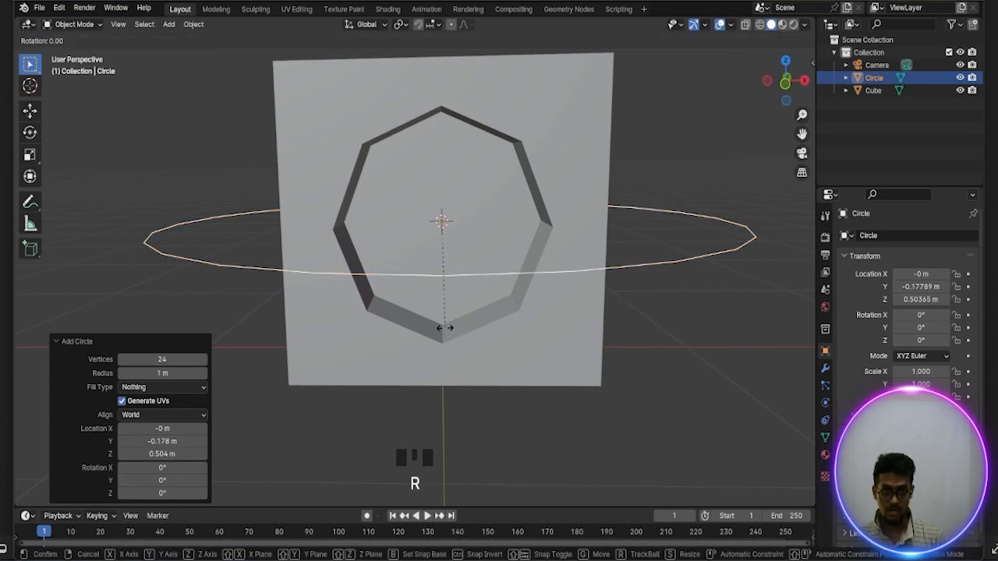
pyautogui.write('x90')
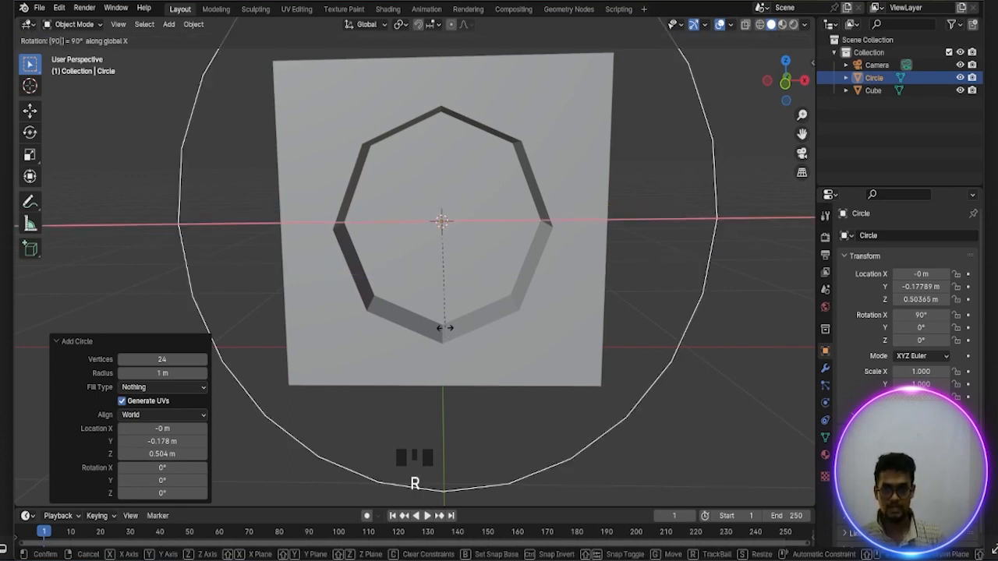
pyautogui.press('Return')
pyautogui.scroll(-2, 445, 331)
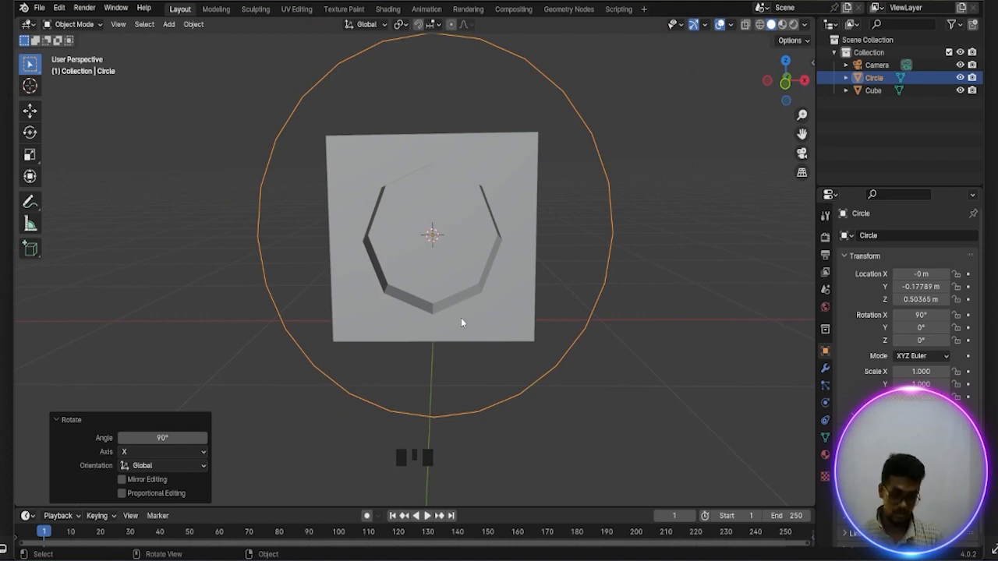
# Show the scene as wireframe in front view and scale the circle to about 0.325 so it fits inside the recess outline
pyautogui.press('z')
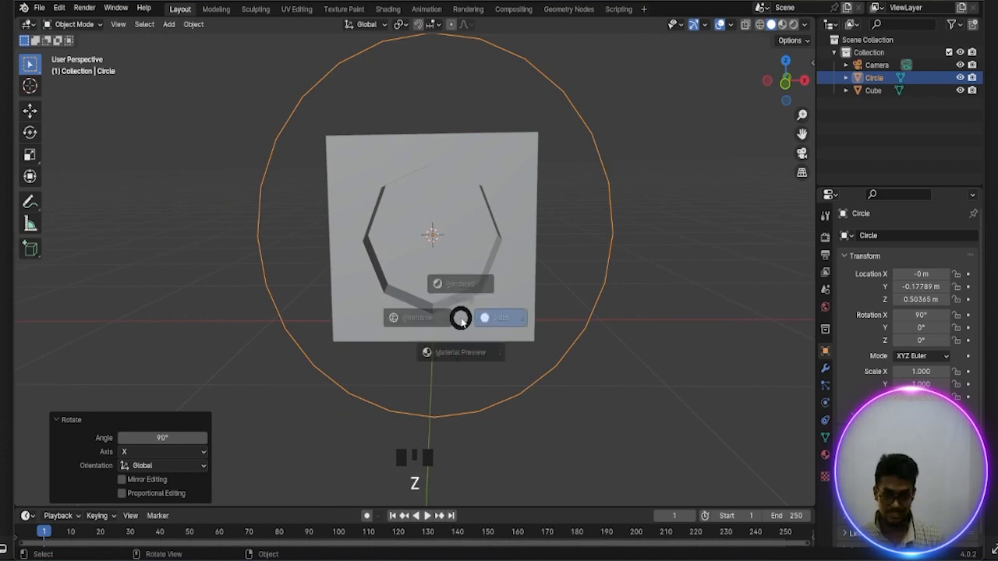
pyautogui.click(363, 319)
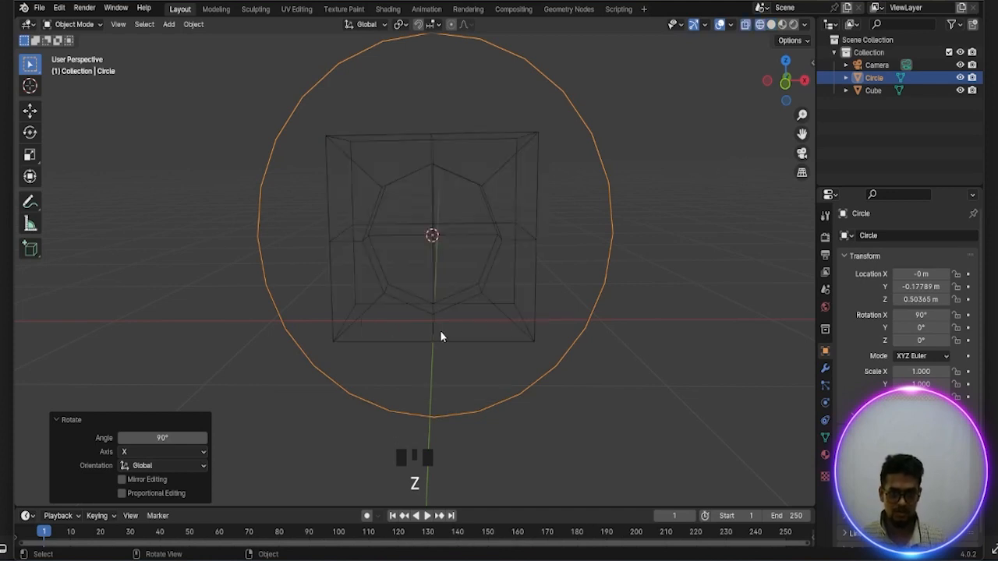
pyautogui.press('KP_1')
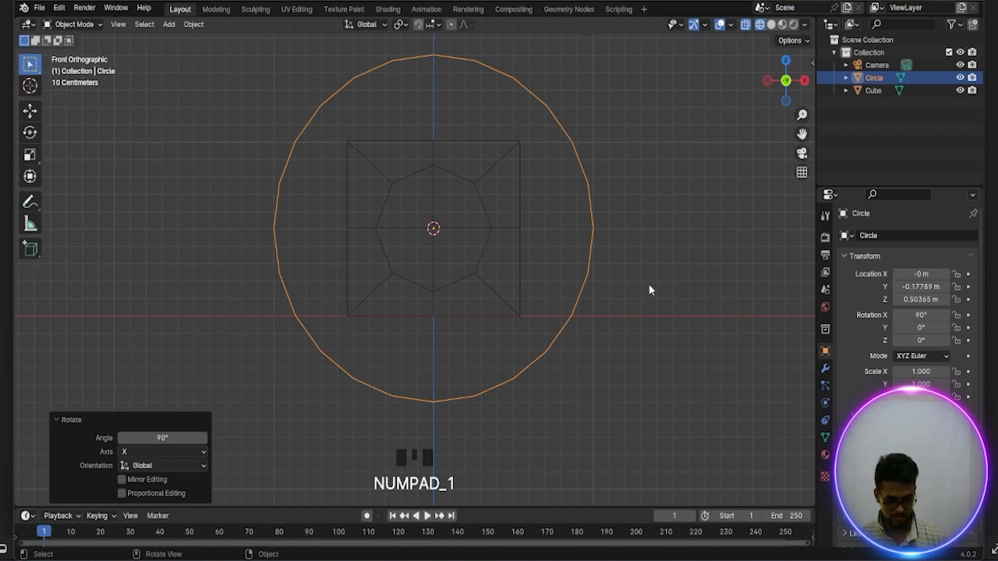
pyautogui.press('s')
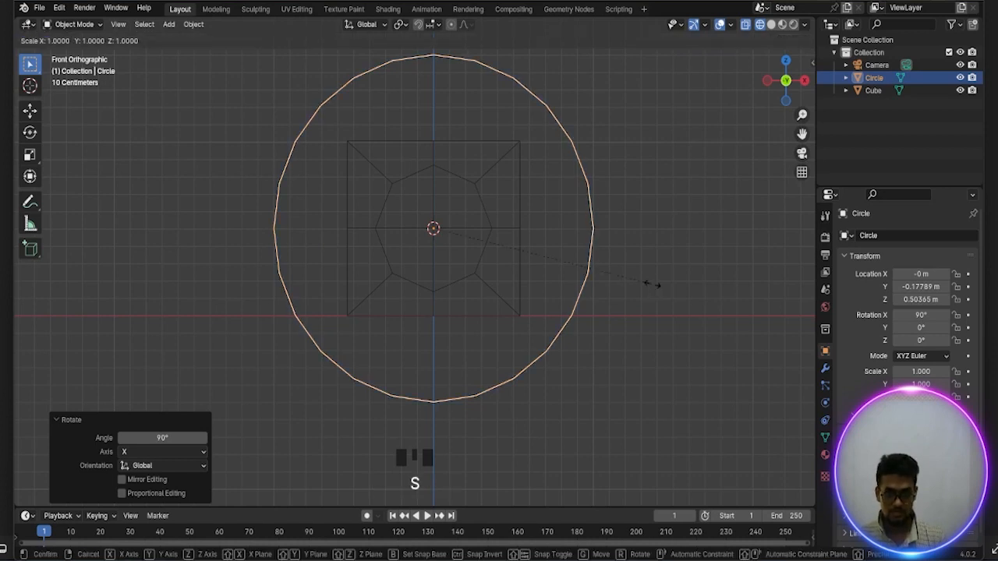
pyautogui.click(506, 233)
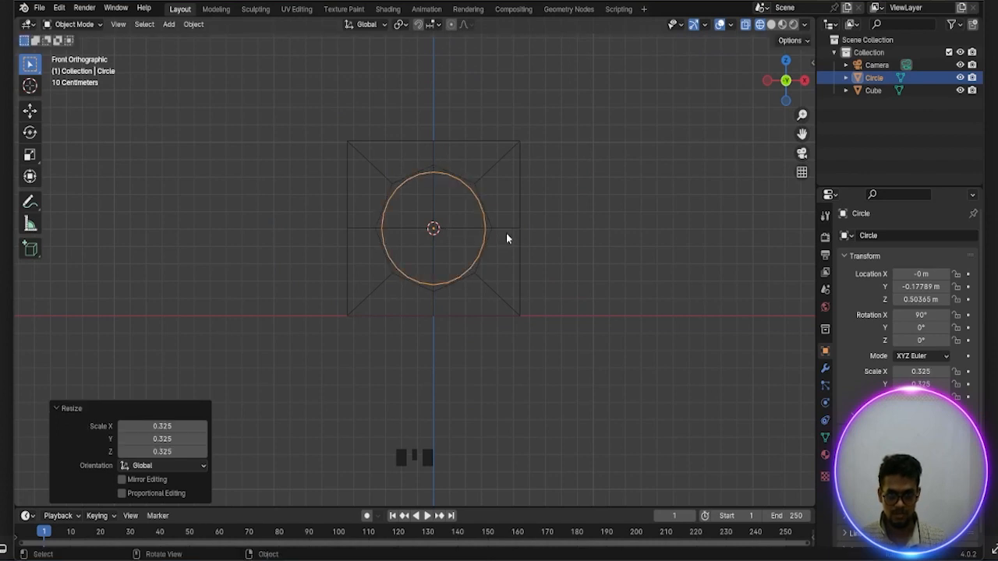
pyautogui.scroll(3, 506, 233)
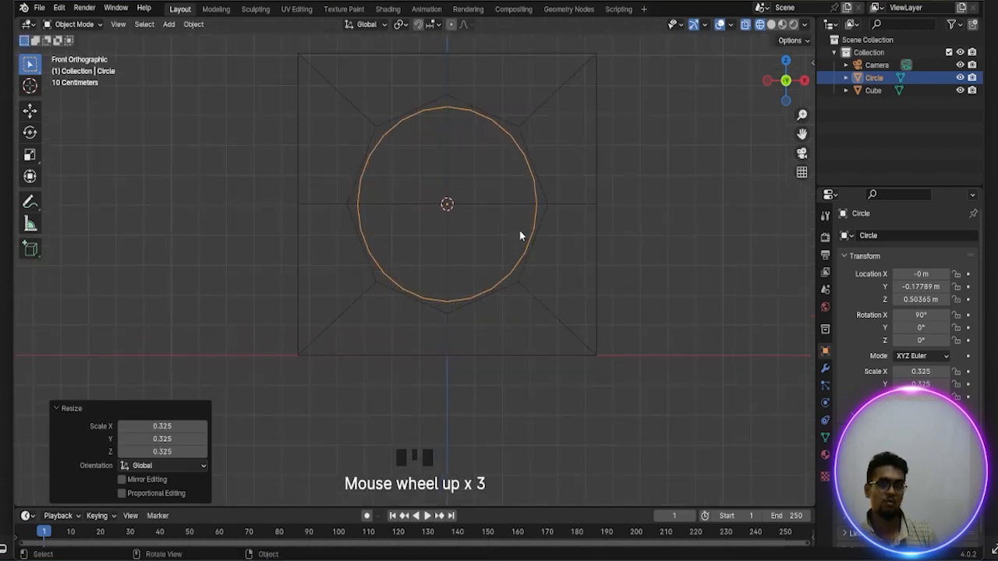
# Enter Edit Mode on the circle and fill its outline with a face
pyautogui.press('f')
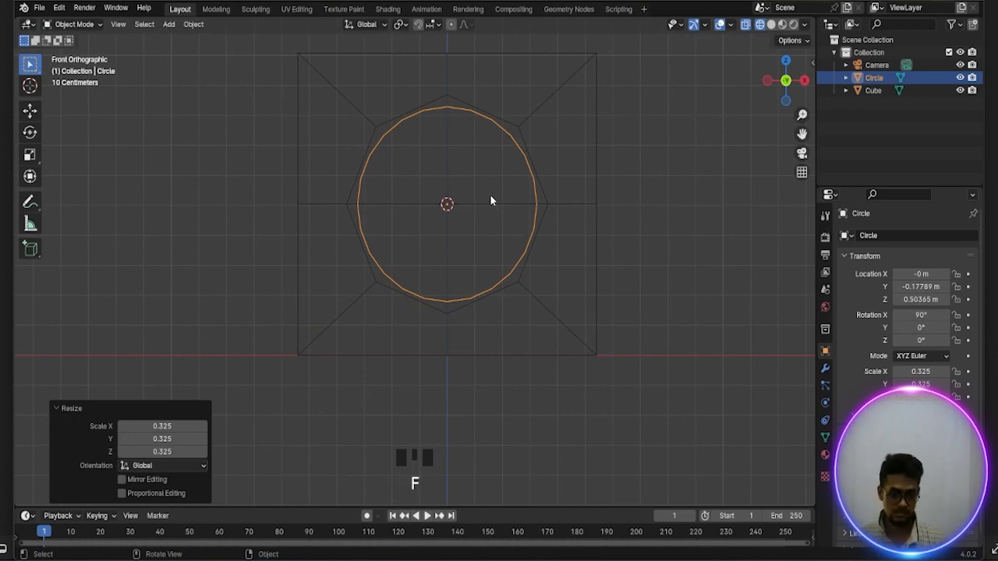
pyautogui.press('Tab')
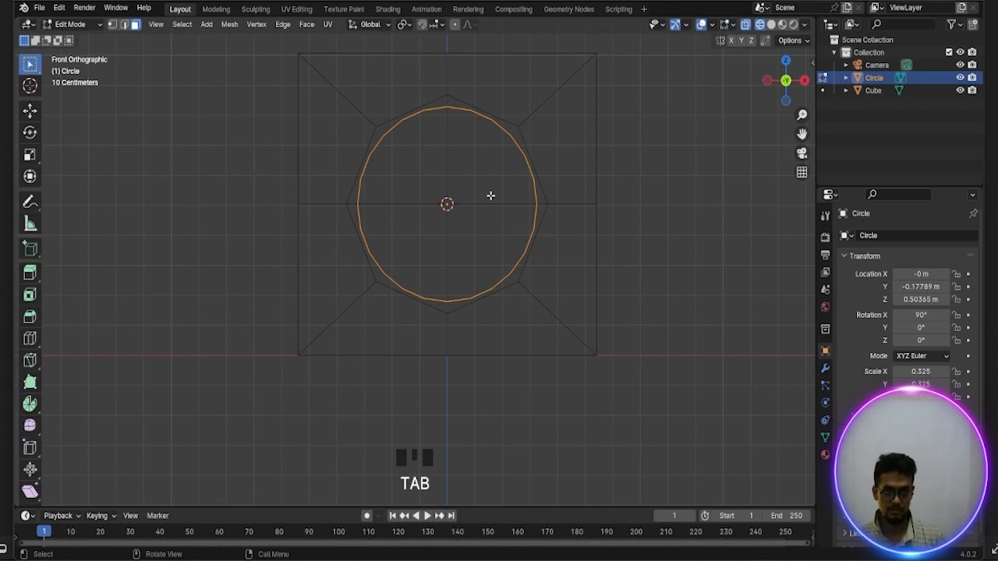
pyautogui.press('f')
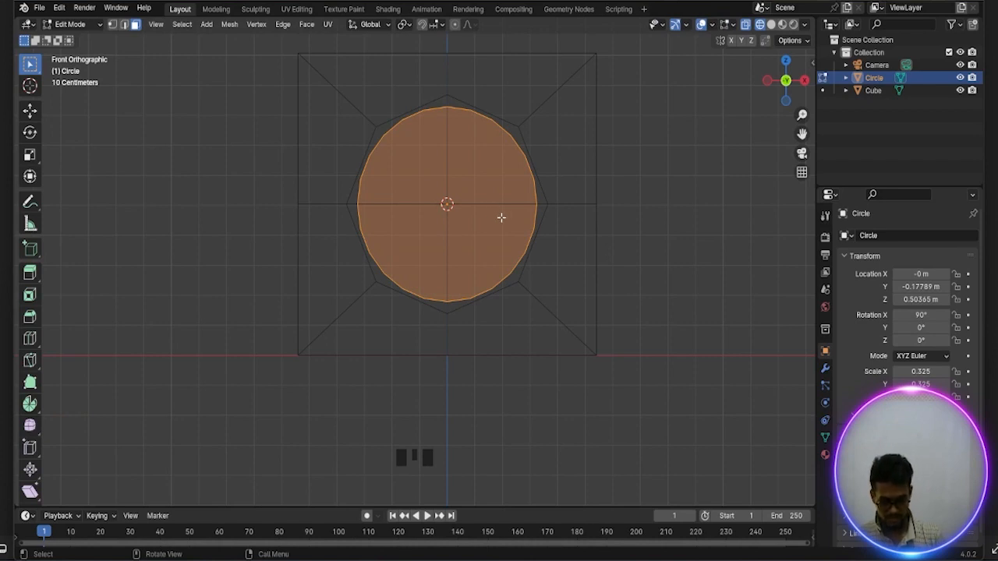
# Try insetting the circle's face by about 0.597 m, then undo the inset
pyautogui.press('i')
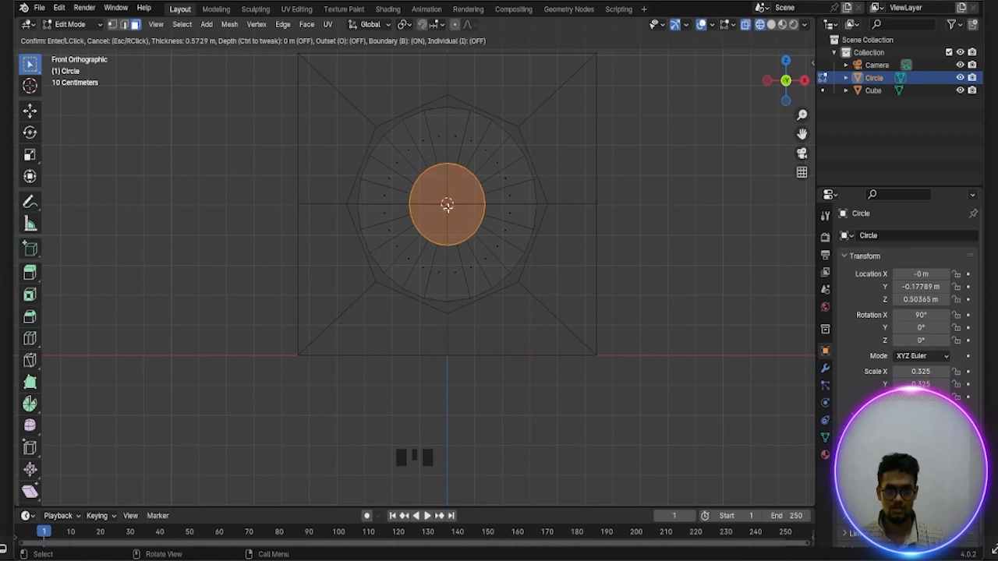
pyautogui.click(451, 211)
pyautogui.scroll(-1, 472, 216)
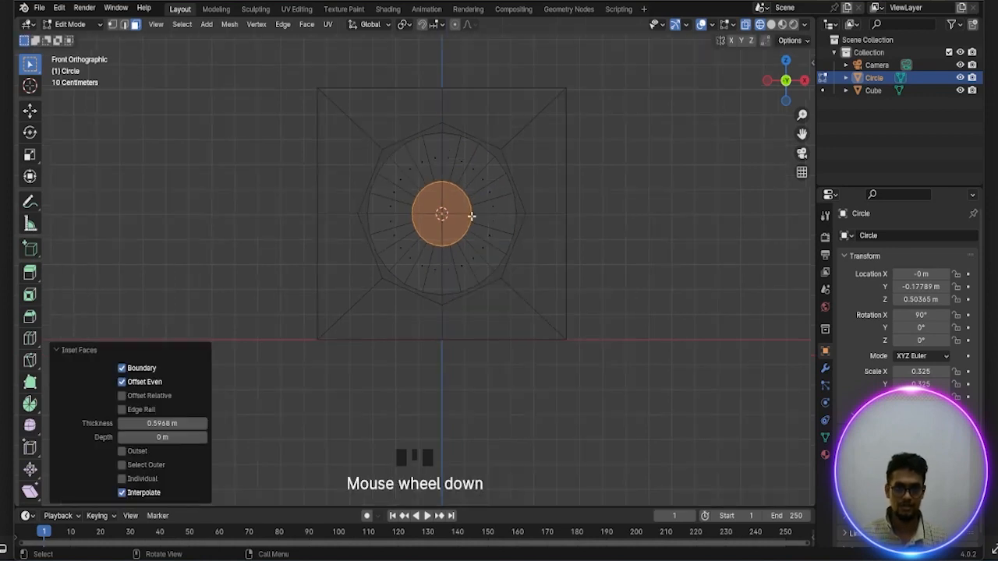
pyautogui.scroll(2, 475, 216)
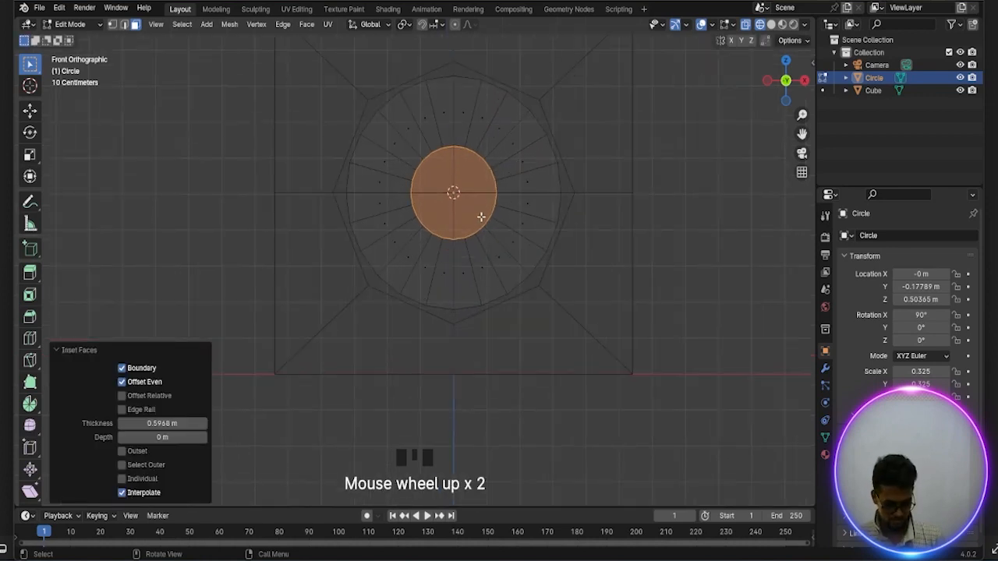
pyautogui.hotkey('ctrl', 'z')
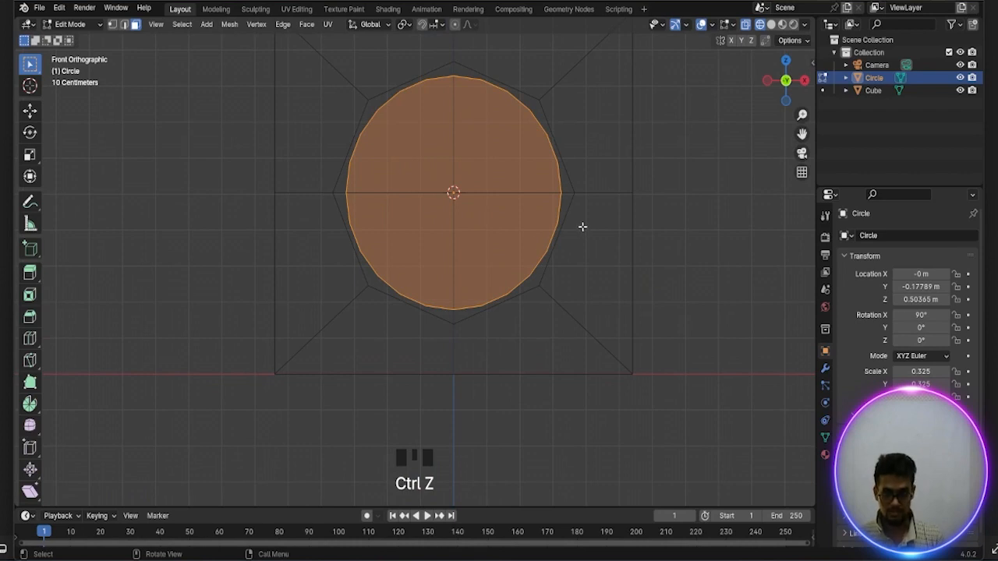
# Inset the circle's face by about 0.728 m to form a small central hub surrounded by wedge faces
pyautogui.press('i')
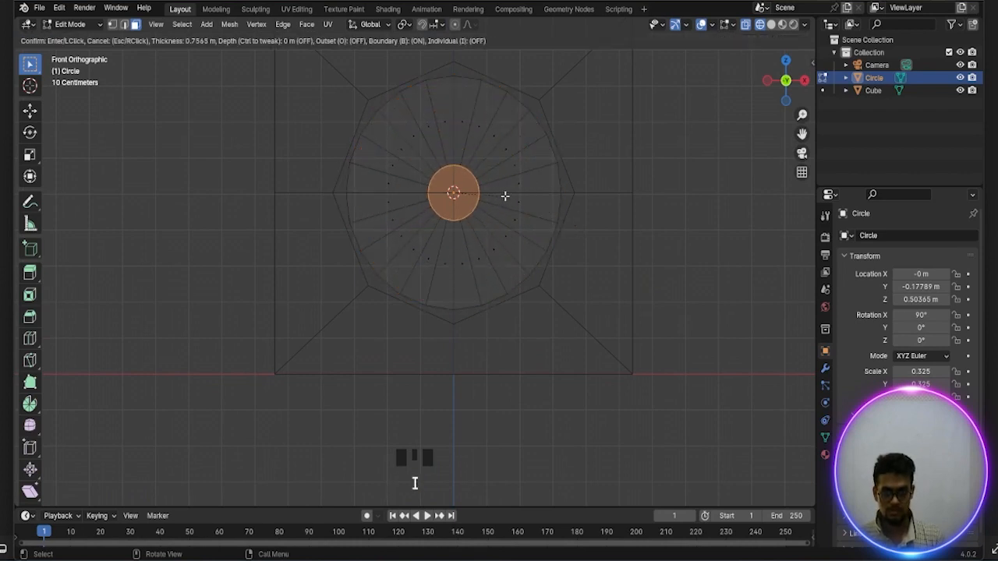
pyautogui.click(507, 195)
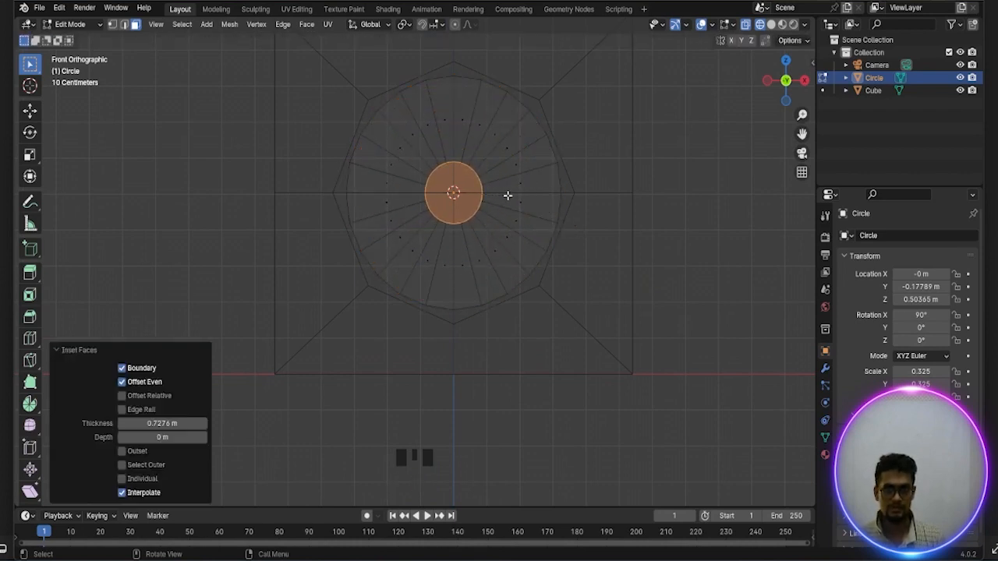
pyautogui.scroll(1, 507, 194)
pyautogui.scroll(-1, 507, 196)
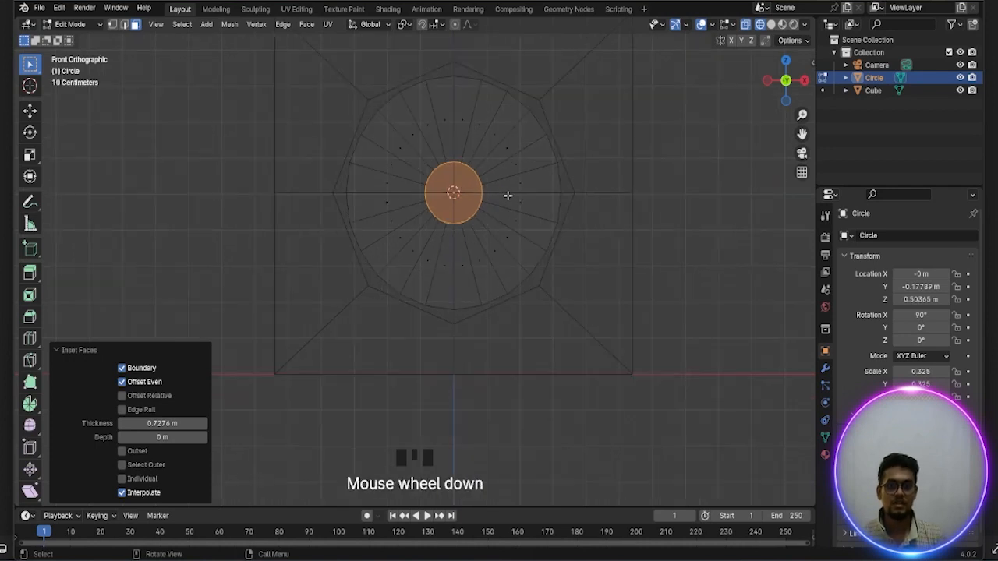
# Select the two adjacent wedge faces immediately left of the ring's upper vertical centre line
pyautogui.click(442, 113)
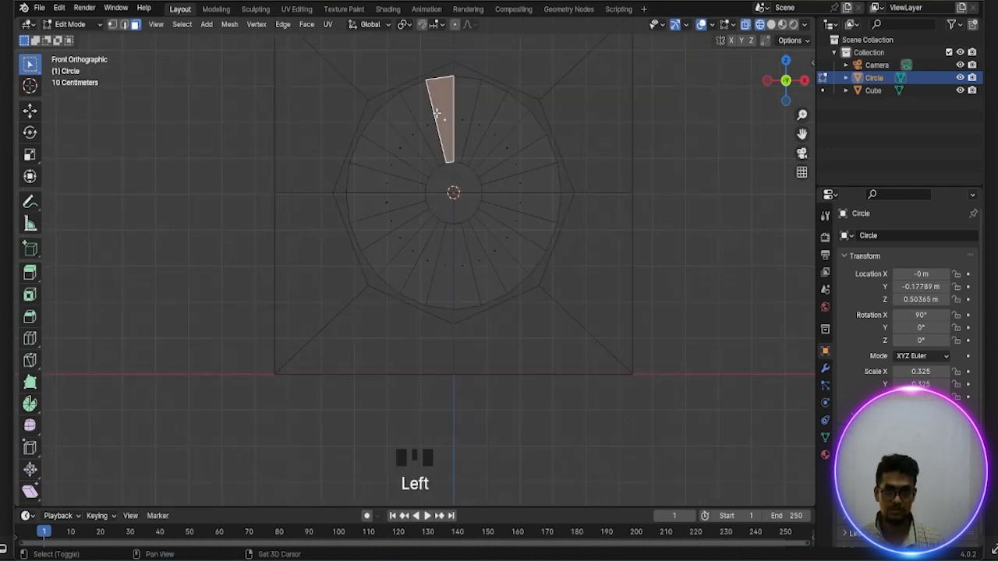
pyautogui.keyDown('shift'); pyautogui.click(426, 111); pyautogui.keyUp('shift')
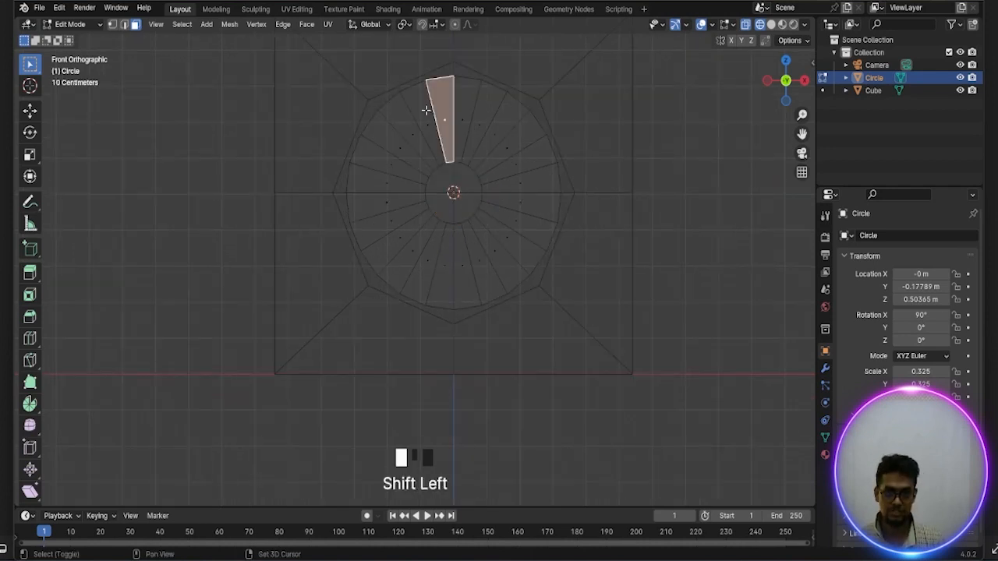
# Try adding further pairs of wedge faces around the ring to the selection, then undo back to the first pair
pyautogui.keyDown('shift'); pyautogui.click(387, 180); pyautogui.keyUp('shift')
pyautogui.keyDown('shift'); pyautogui.click(387, 204); pyautogui.keyUp('shift')
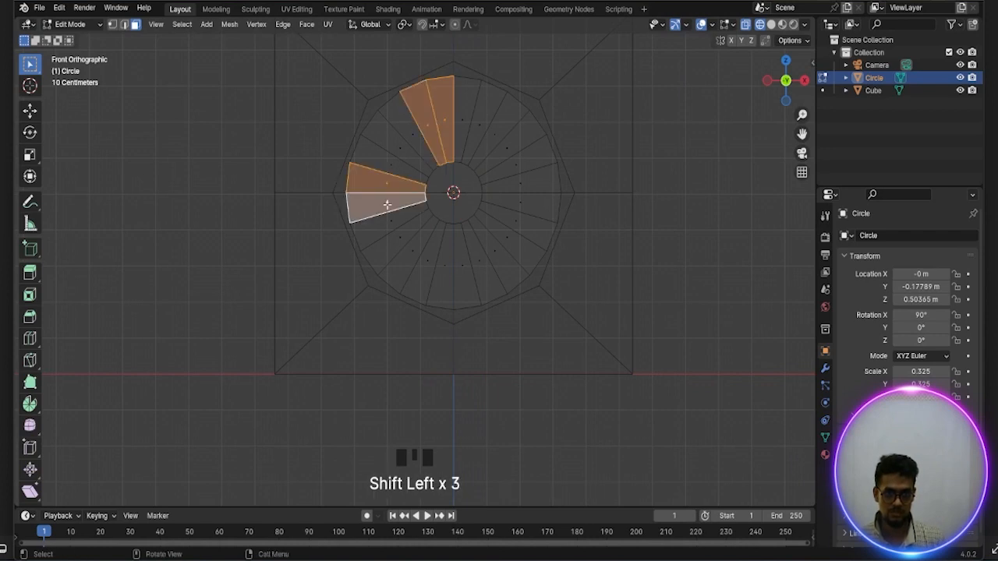
pyautogui.keyDown('shift'); pyautogui.click(426, 272); pyautogui.keyUp('shift')
pyautogui.keyDown('shift'); pyautogui.click(442, 278); pyautogui.keyUp('shift')
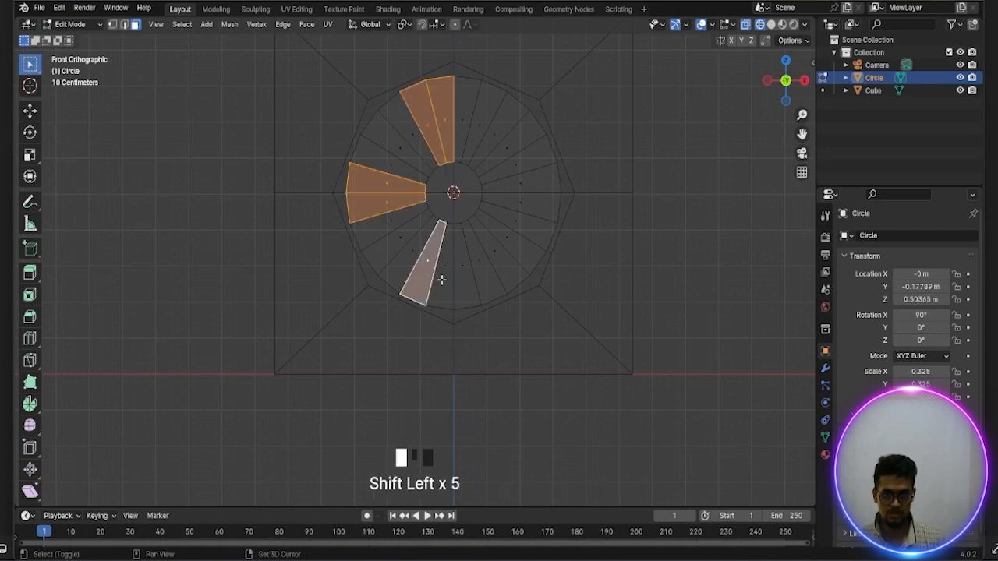
pyautogui.keyDown('shift'); pyautogui.click(492, 262); pyautogui.keyUp('shift')
pyautogui.keyDown('shift'); pyautogui.click(513, 247); pyautogui.keyUp('shift')
pyautogui.keyDown('shift'); pyautogui.click(520, 182); pyautogui.keyUp('shift')
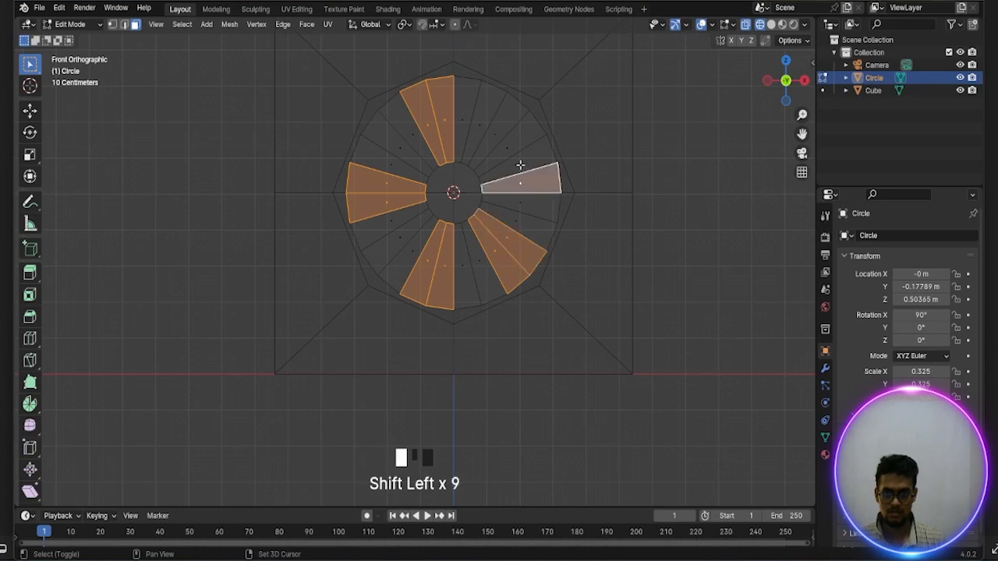
pyautogui.keyDown('shift'); pyautogui.click(516, 162); pyautogui.keyUp('shift')
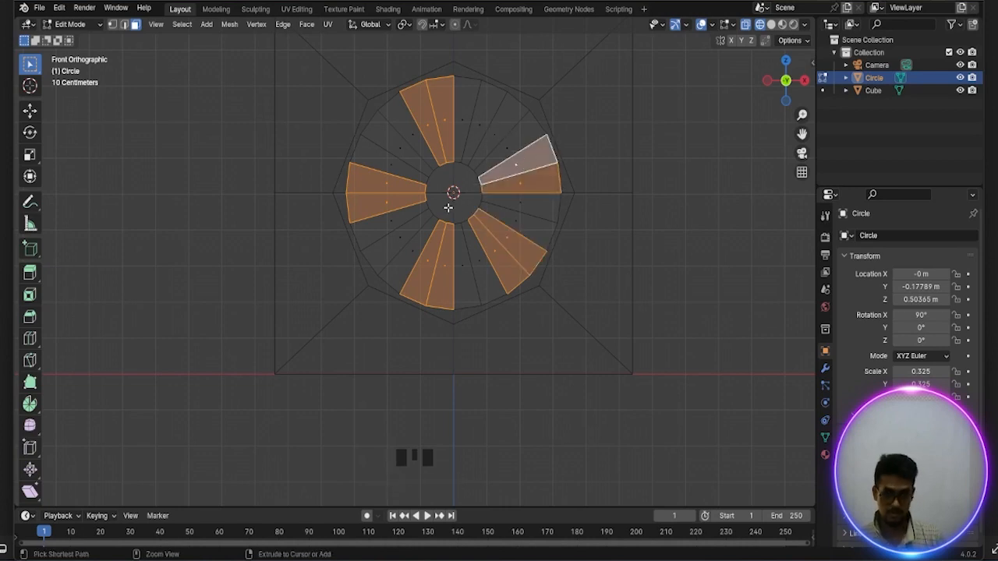
pyautogui.hotkey('ctrl', 'z')
pyautogui.hotkey('ctrl', 'z')
pyautogui.hotkey('ctrl', 'z')
pyautogui.hotkey('ctrl', 'z')
pyautogui.hotkey('ctrl', 'z')
pyautogui.hotkey('ctrl', 'z')
pyautogui.hotkey('ctrl', 'z')
pyautogui.hotkey('ctrl', 'z')
pyautogui.hotkey('ctrl', 'z')
pyautogui.hotkey('ctrl', 'z')
pyautogui.hotkey('ctrl', 'z')
pyautogui.hotkey('ctrl', 'z')
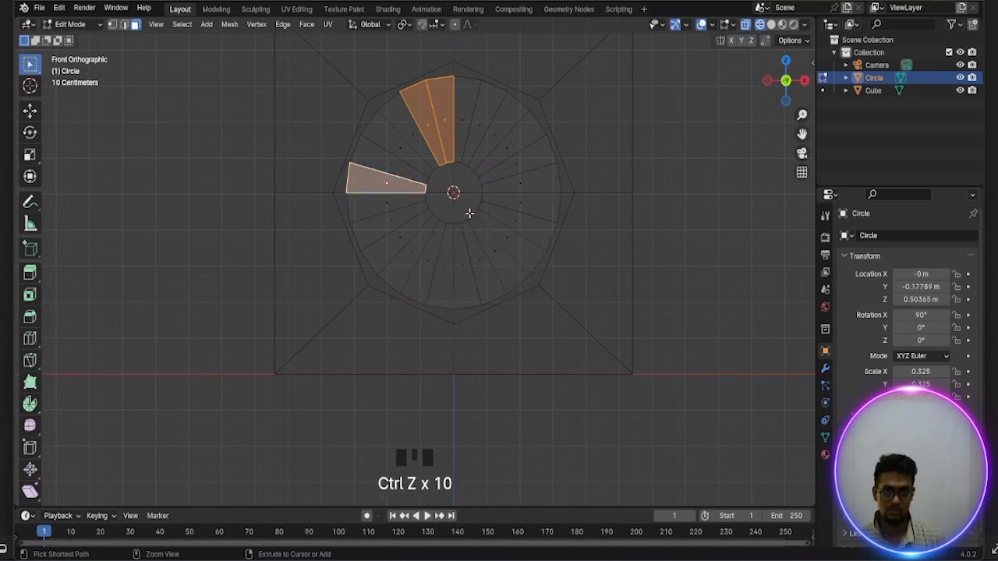
# Add every other pair of wedge faces counter-clockwise to the selection, skipping two wedges each time, up to the pair just below the right horizontal centre line
pyautogui.keyDown('shift'); pyautogui.click(386, 165); pyautogui.keyUp('shift')
pyautogui.keyDown('shift'); pyautogui.click(383, 185); pyautogui.keyUp('shift')
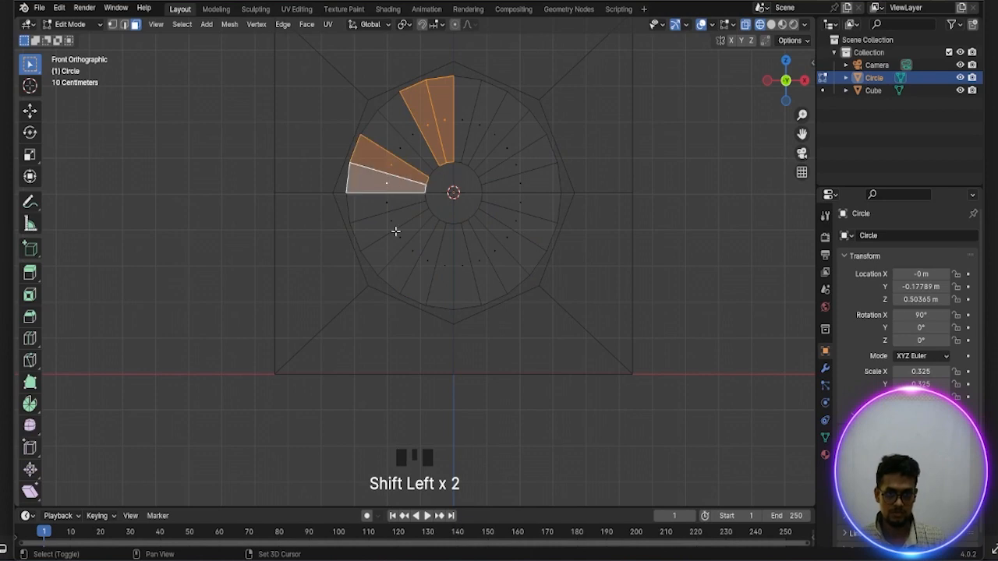
pyautogui.keyDown('shift'); pyautogui.click(411, 254); pyautogui.keyUp('shift')
pyautogui.keyDown('shift'); pyautogui.click(414, 262); pyautogui.keyUp('shift')
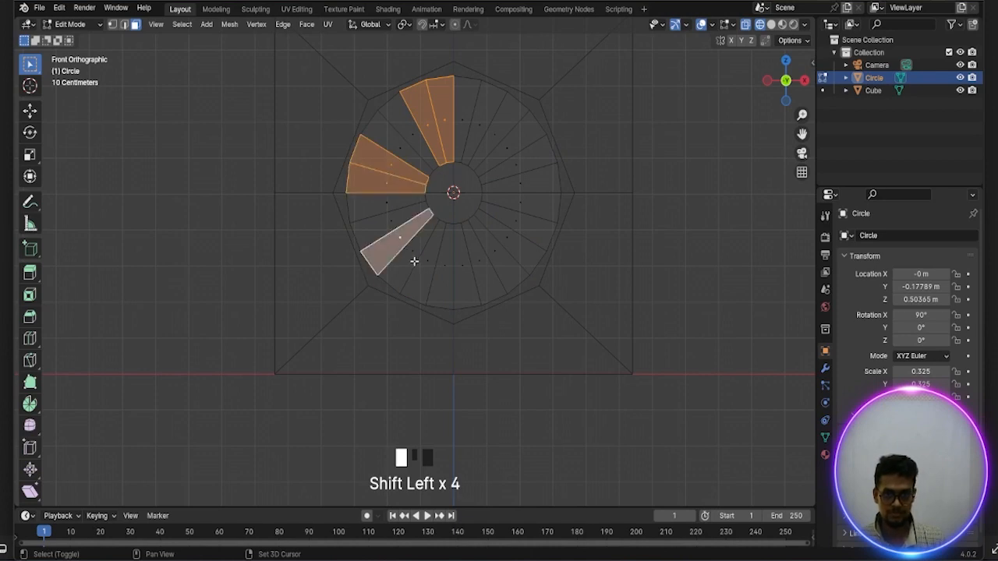
pyautogui.keyDown('shift'); pyautogui.click(460, 278); pyautogui.keyUp('shift')
pyautogui.keyDown('shift'); pyautogui.click(487, 275); pyautogui.keyUp('shift')
pyautogui.keyDown('shift'); pyautogui.click(521, 225); pyautogui.keyUp('shift')
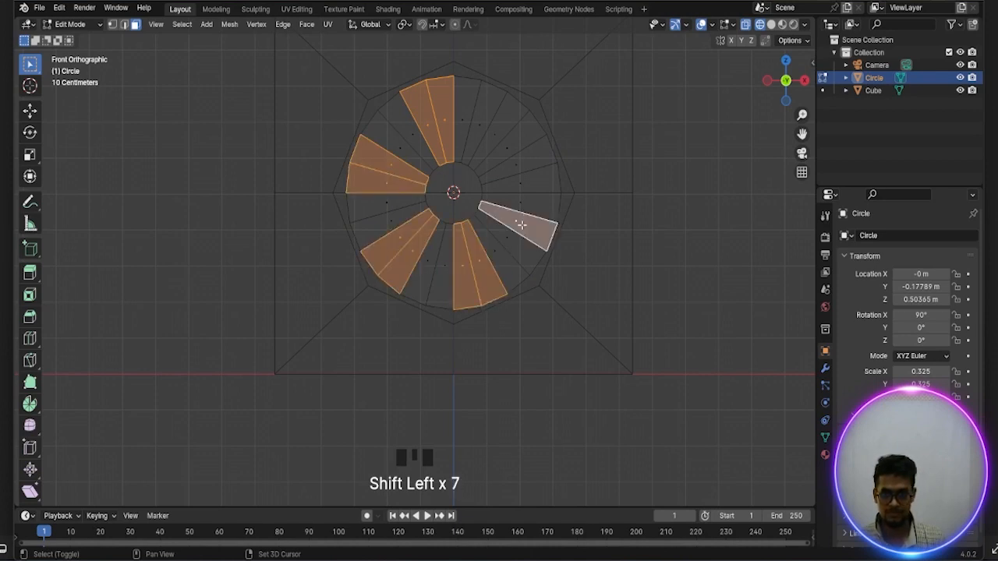
pyautogui.keyDown('shift'); pyautogui.click(529, 205); pyautogui.keyUp('shift')
# Try adding two upper-right wedge faces to the selection, then undo both picks
pyautogui.keyDown('shift'); pyautogui.click(517, 160); pyautogui.keyUp('shift')
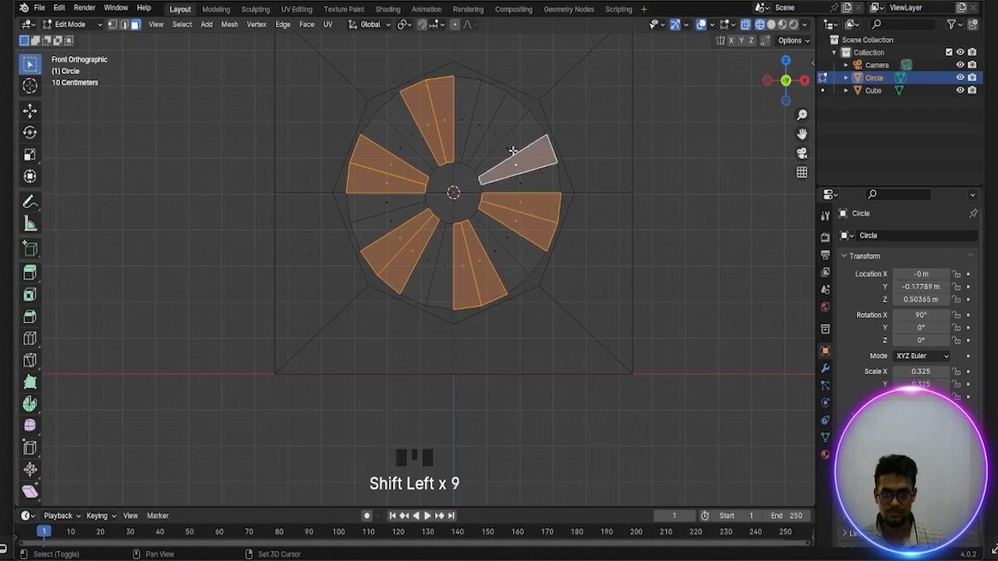
pyautogui.keyDown('shift'); pyautogui.click(508, 150); pyautogui.keyUp('shift')
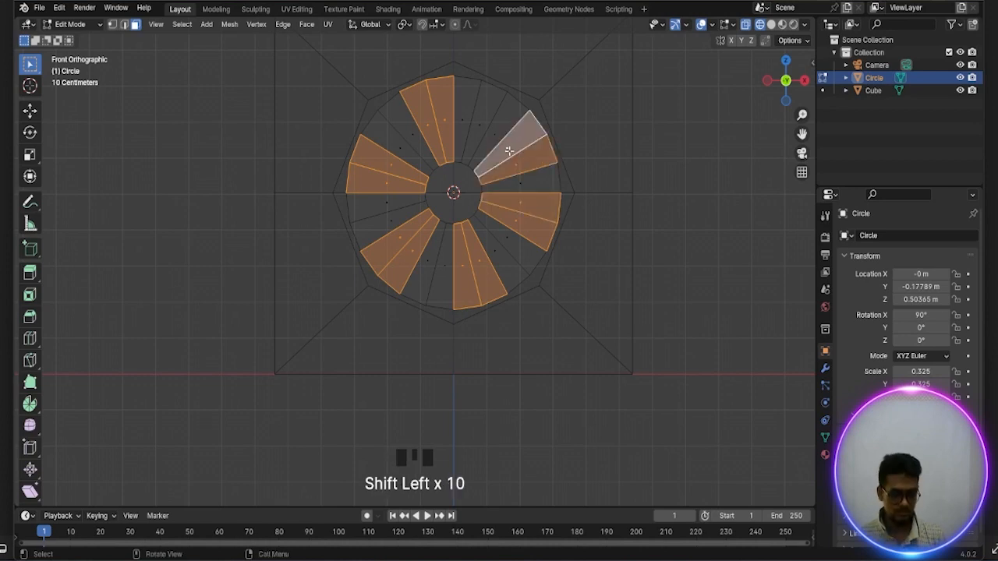
pyautogui.hotkey('ctrl', 'z')
pyautogui.hotkey('ctrl', 'z')
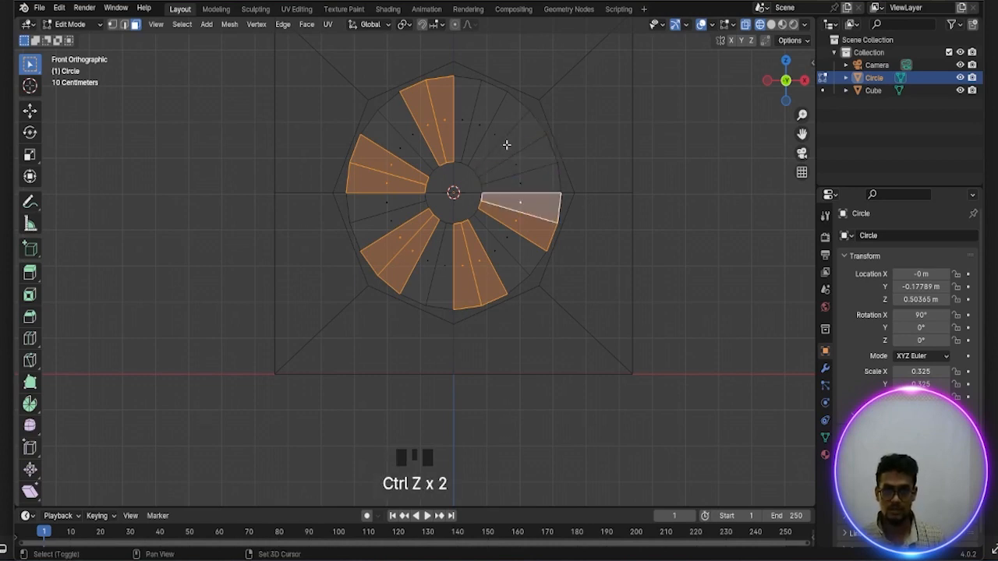
# Add the last pair of wedge faces at the ring's upper right and delete all the selected faces, leaving six blades
pyautogui.keyDown('shift'); pyautogui.click(507, 145); pyautogui.keyUp('shift')
pyautogui.keyDown('shift'); pyautogui.click(495, 132); pyautogui.keyUp('shift')
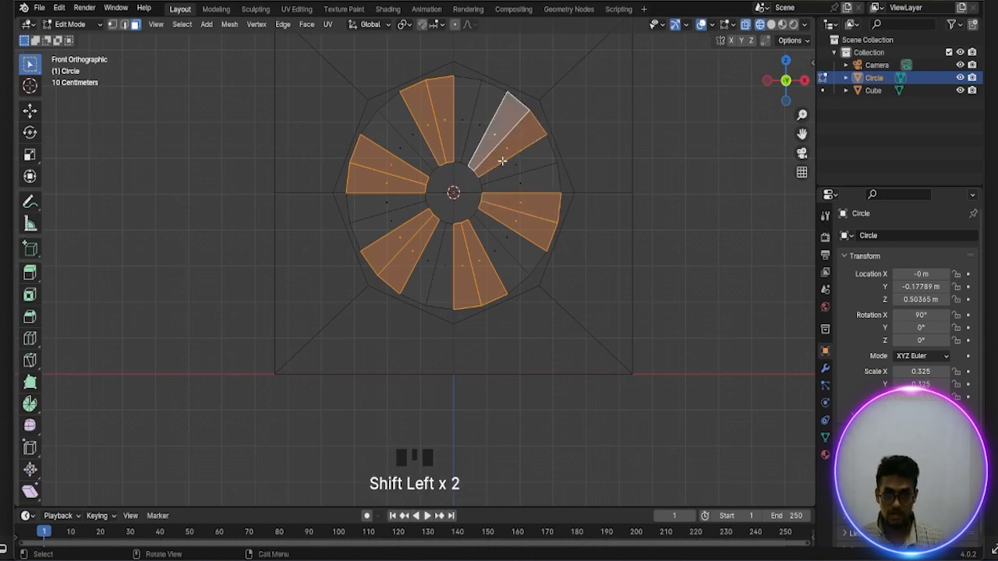
pyautogui.press('x')
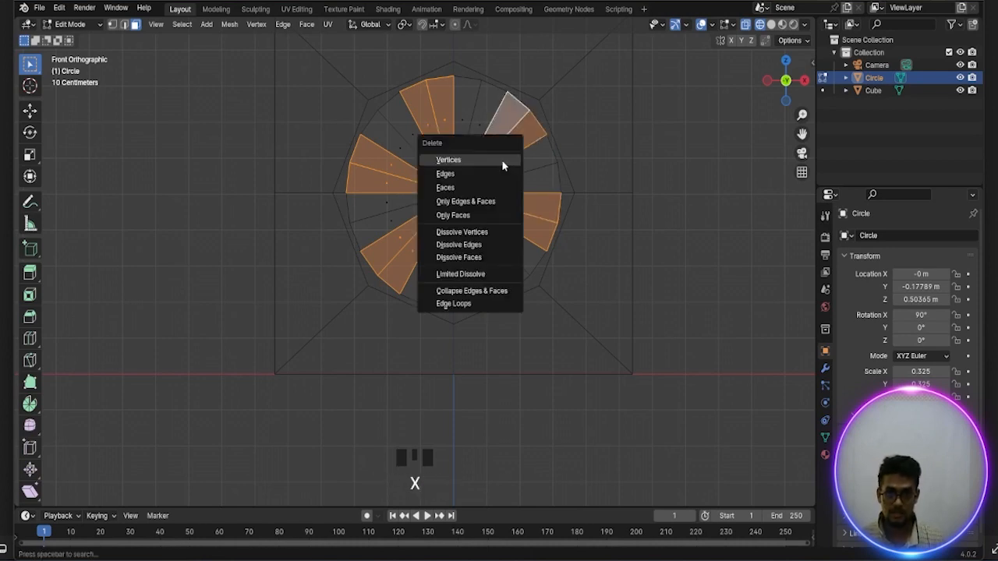
pyautogui.click(448, 188)
pyautogui.scroll(1, 480, 190)
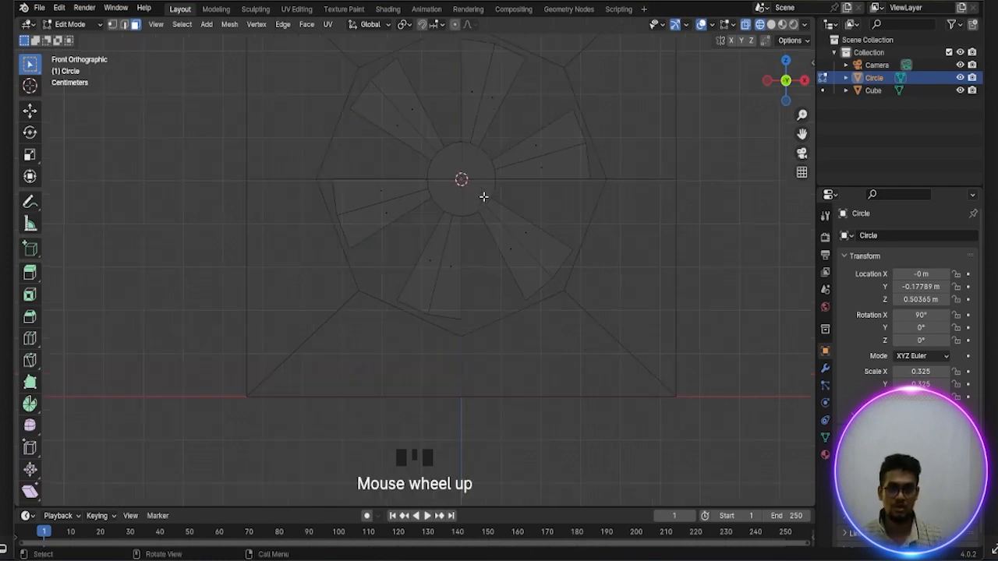
pyautogui.scroll(-1, 483, 197)
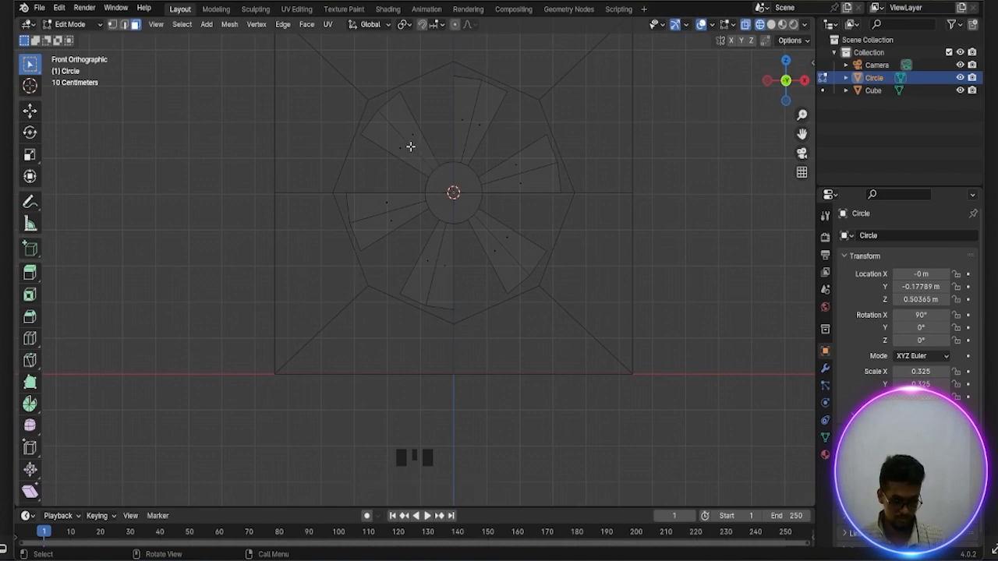
# Switch to vertex selection and select all vertices of the fan mesh
pyautogui.press('1')
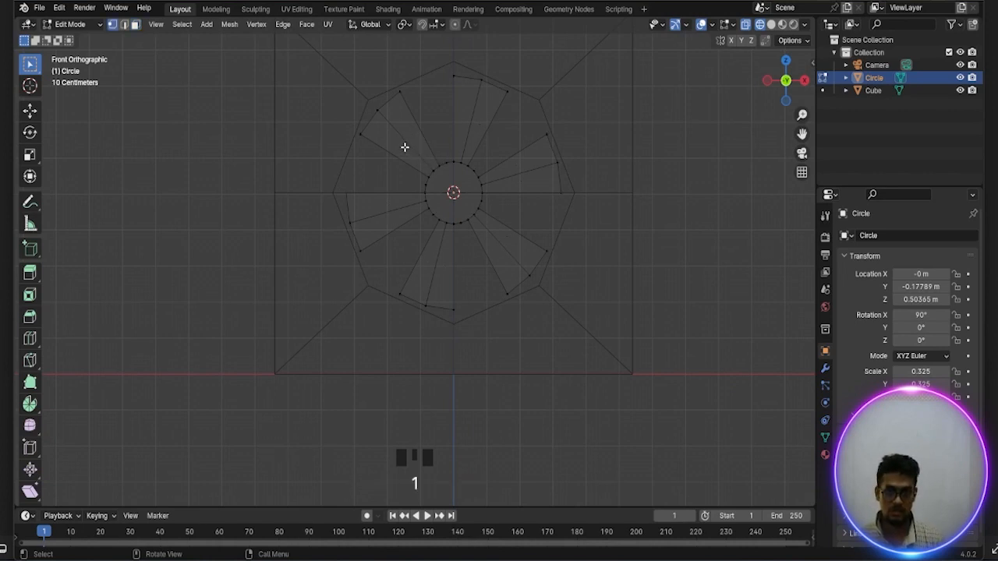
pyautogui.keyDown('shift'); pyautogui.moveTo(398, 141); pyautogui.dragTo(501, 228); pyautogui.keyUp('shift')
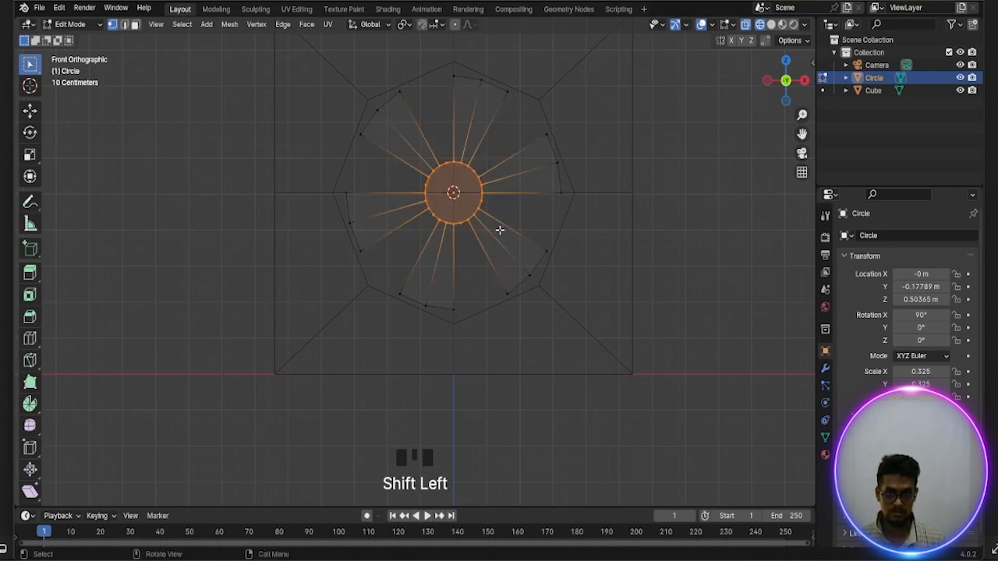
pyautogui.click(428, 146)
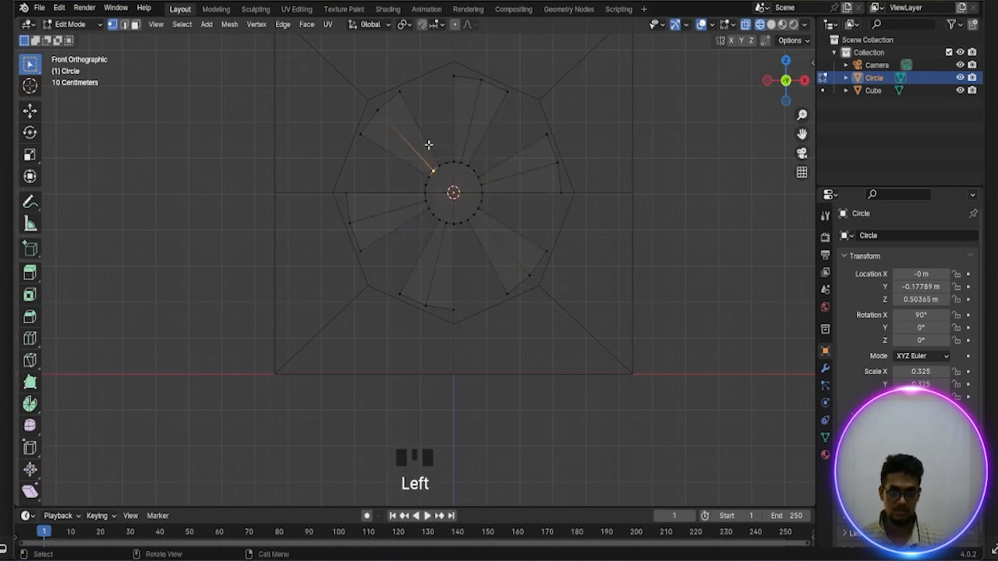
pyautogui.press('a')
# Try box-selecting only the hub's vertices, then undo that selection
pyautogui.keyDown('shift'); pyautogui.moveTo(402, 143); pyautogui.dragTo(509, 223); pyautogui.keyUp('shift')
pyautogui.moveTo(416, 153); pyautogui.dragTo(488, 226)
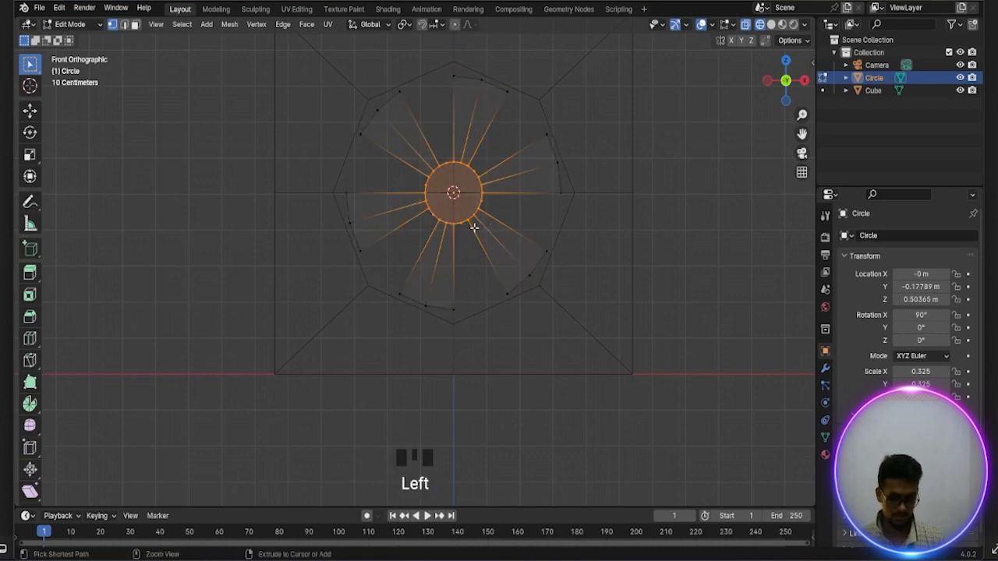
pyautogui.hotkey('ctrl', 'z')
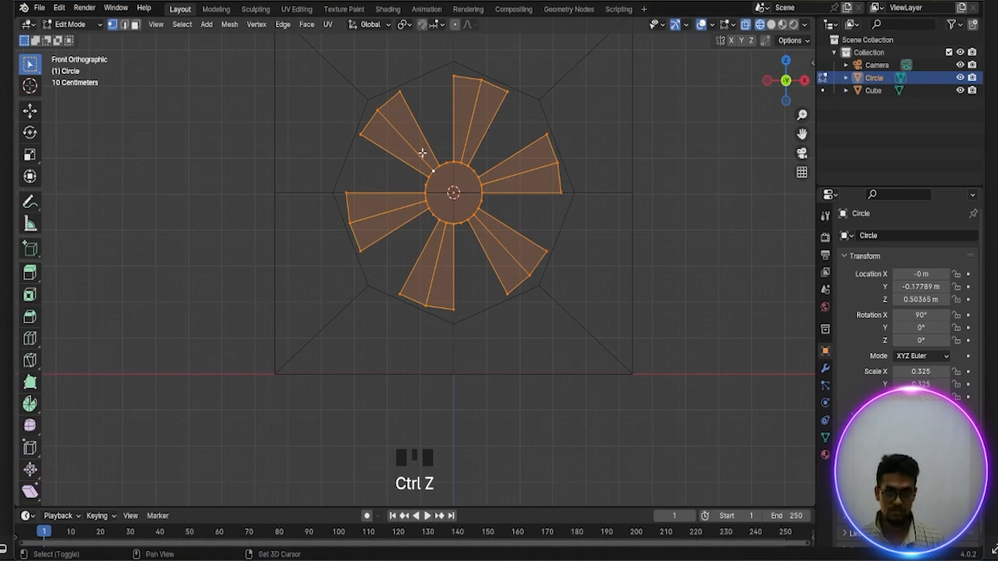
# Deselect the hub's vertices and the middle tip vertex of all six blades, keeping only the blades' outer corner vertices selected
pyautogui.keyDown('shift'); pyautogui.moveTo(413, 153); pyautogui.dragTo(466, 200); pyautogui.keyUp('shift')
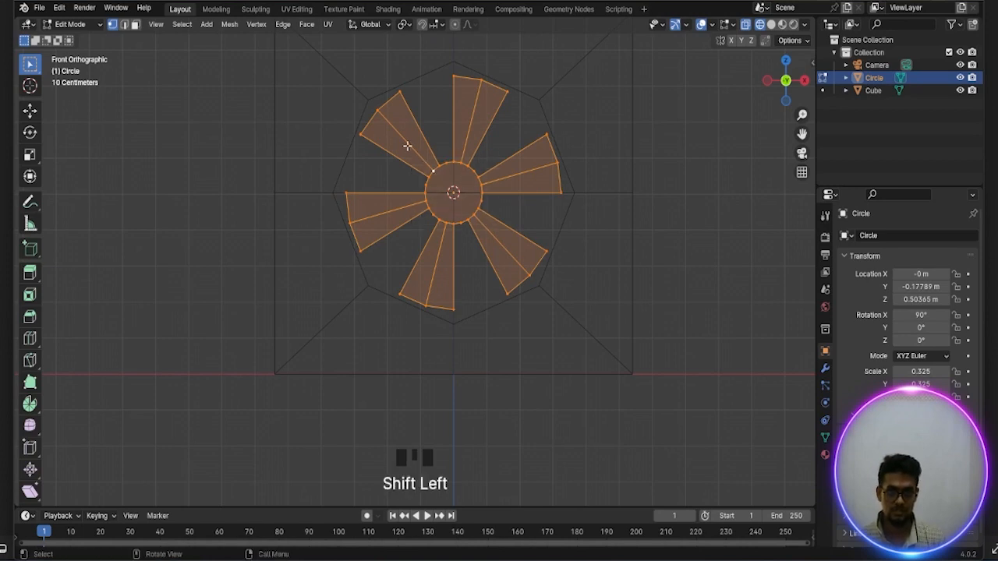
pyautogui.keyDown('ctrl'); pyautogui.moveTo(408, 157); pyautogui.dragTo(496, 238); pyautogui.keyUp('ctrl')
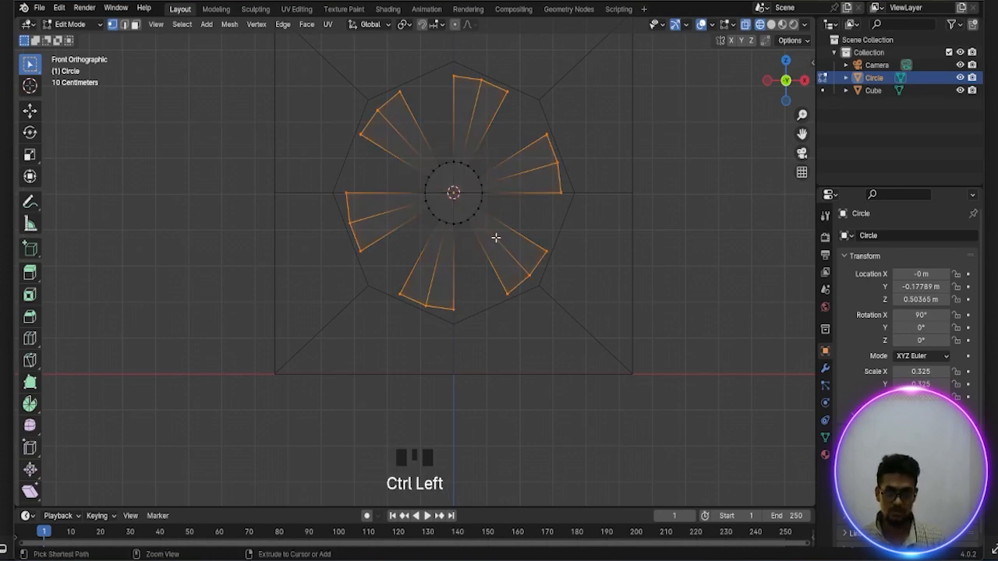
pyautogui.keyDown('shift'); pyautogui.click(376, 109); pyautogui.keyUp('shift')
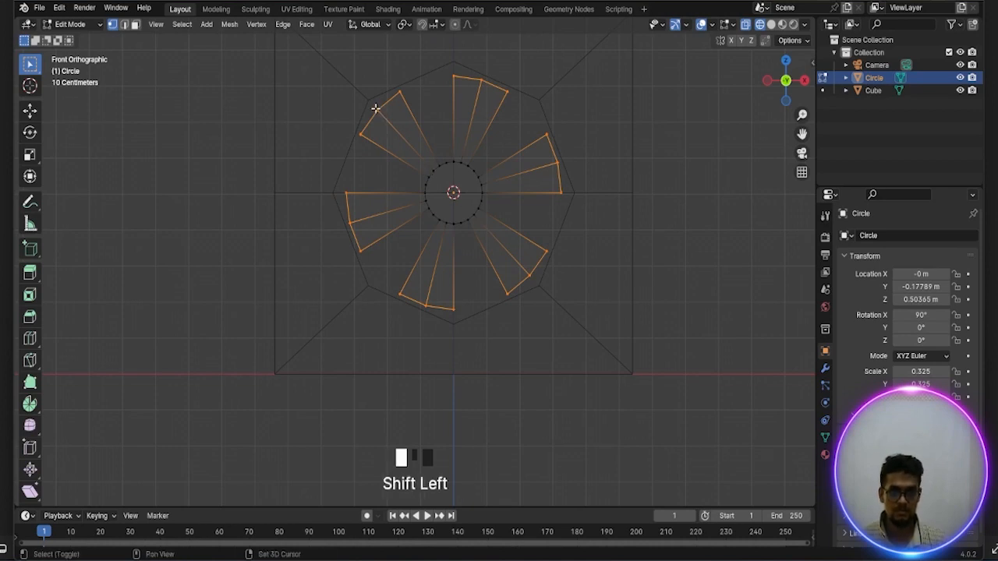
pyautogui.keyDown('shift'); pyautogui.click(350, 223); pyautogui.keyUp('shift')
pyautogui.keyDown('shift'); pyautogui.click(426, 305); pyautogui.keyUp('shift')
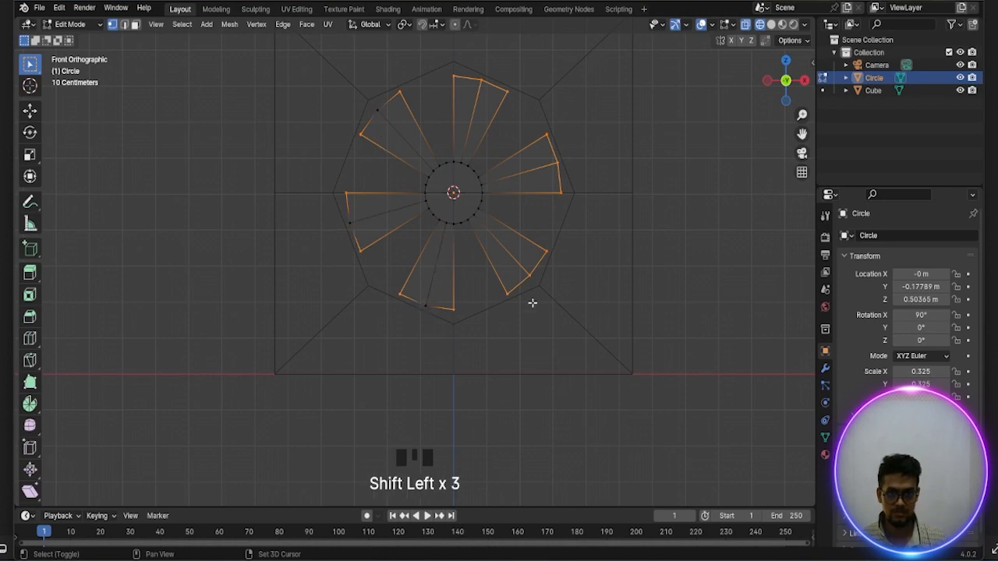
pyautogui.keyDown('shift'); pyautogui.click(531, 278); pyautogui.keyUp('shift')
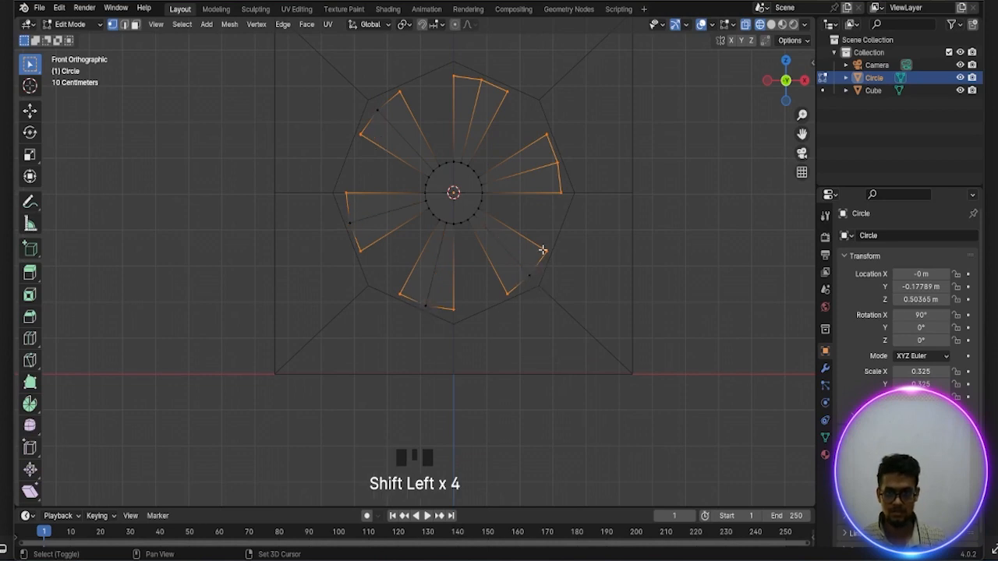
pyautogui.keyDown('shift'); pyautogui.click(556, 163); pyautogui.keyUp('shift')
pyautogui.keyDown('shift'); pyautogui.click(481, 79); pyautogui.keyUp('shift')
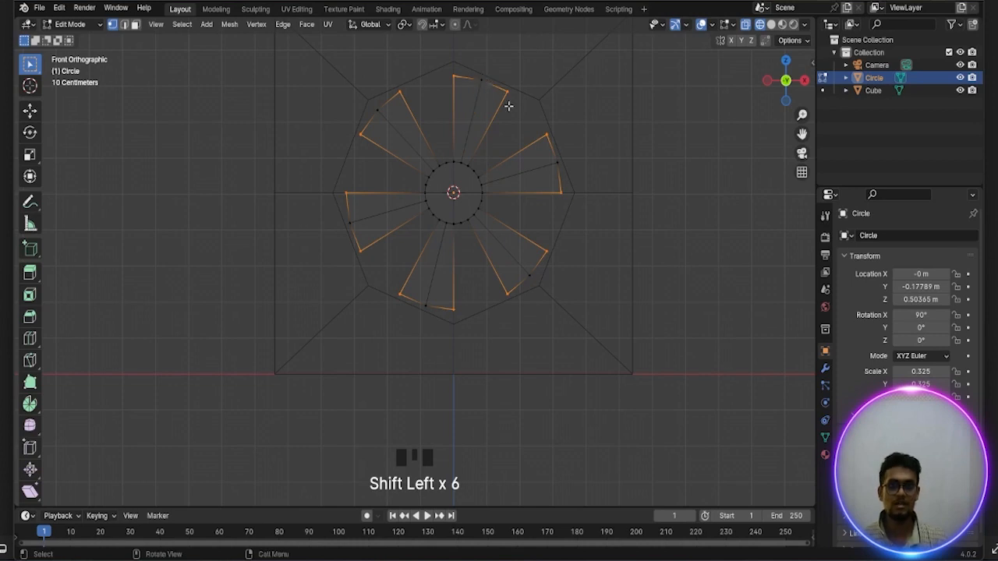
# Round the blades' outer corners with a vertex bevel about 0.201 m wide with 4 segments
pyautogui.hotkey('ctrl', 'b')
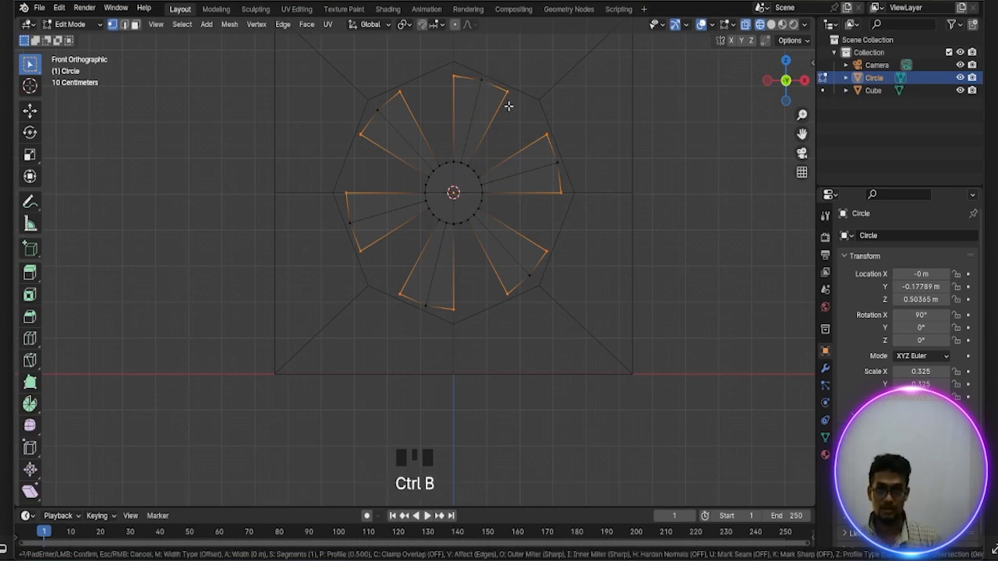
pyautogui.press('v')
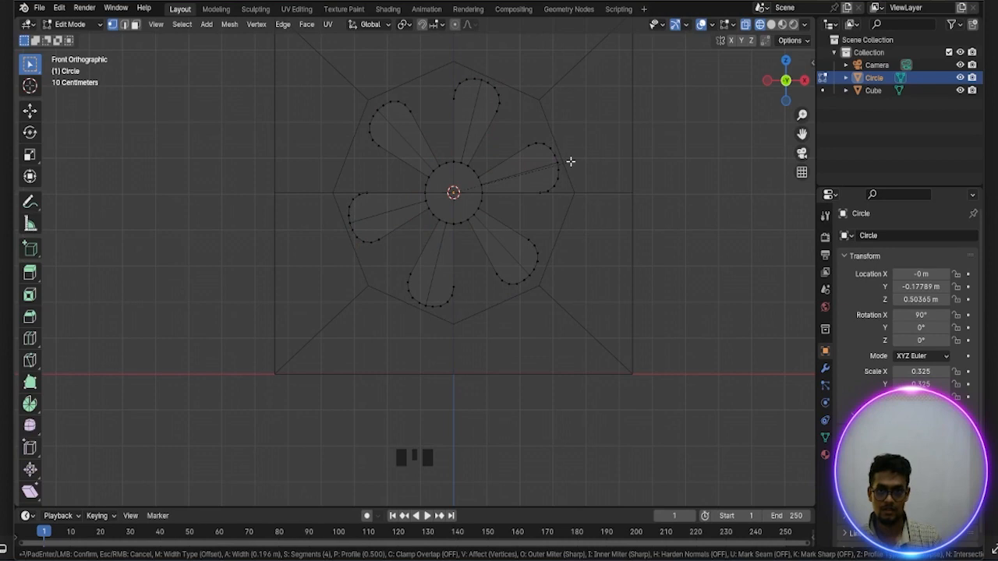
pyautogui.click(572, 162)
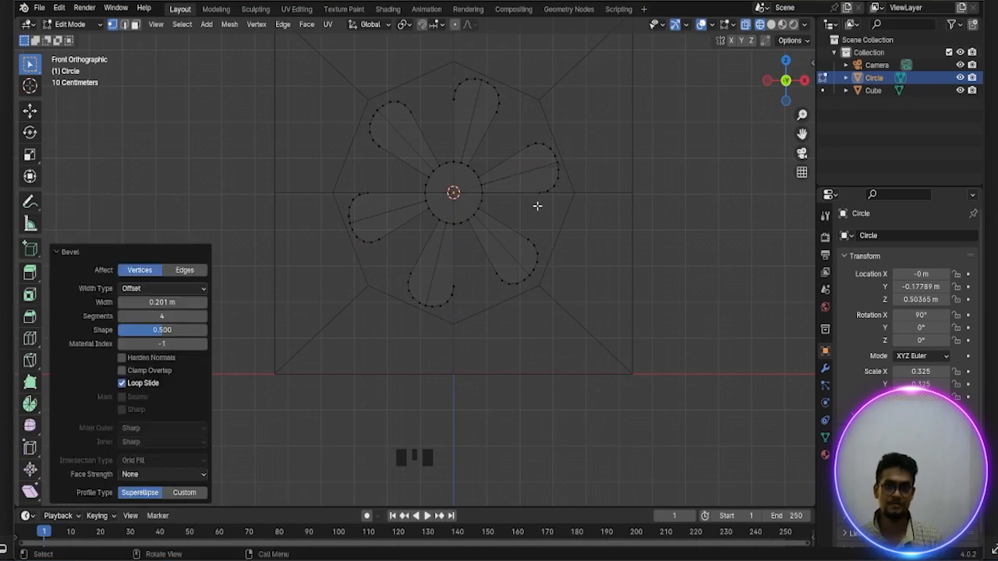
# Select the whole fan mesh and extrude it about 0.024 m along its normal to give it thickness
pyautogui.scroll(-1, 537, 205)
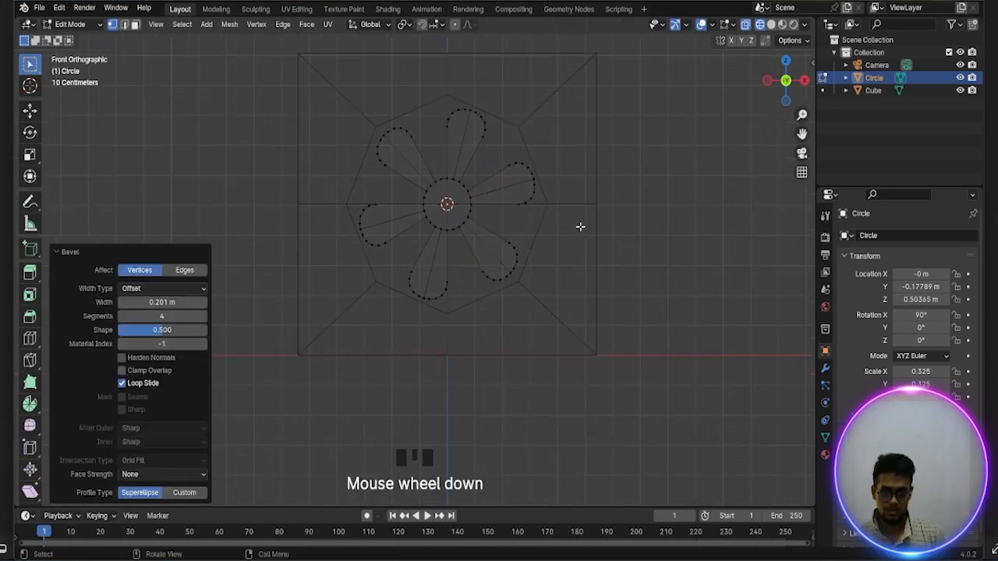
pyautogui.moveTo(580, 226); pyautogui.dragTo(437, 258, button='middle')
pyautogui.scroll(-1, 436, 258)
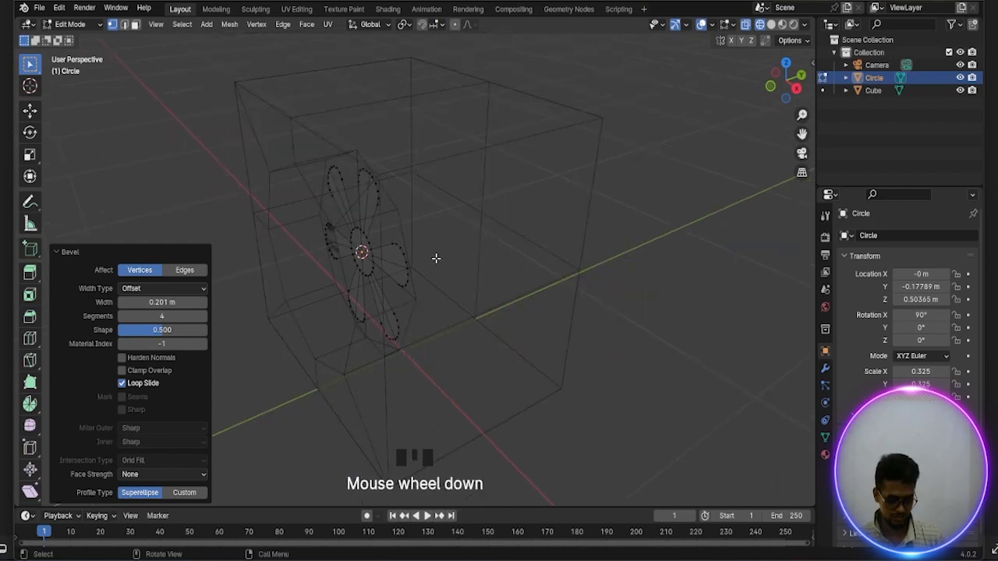
pyautogui.press('e')
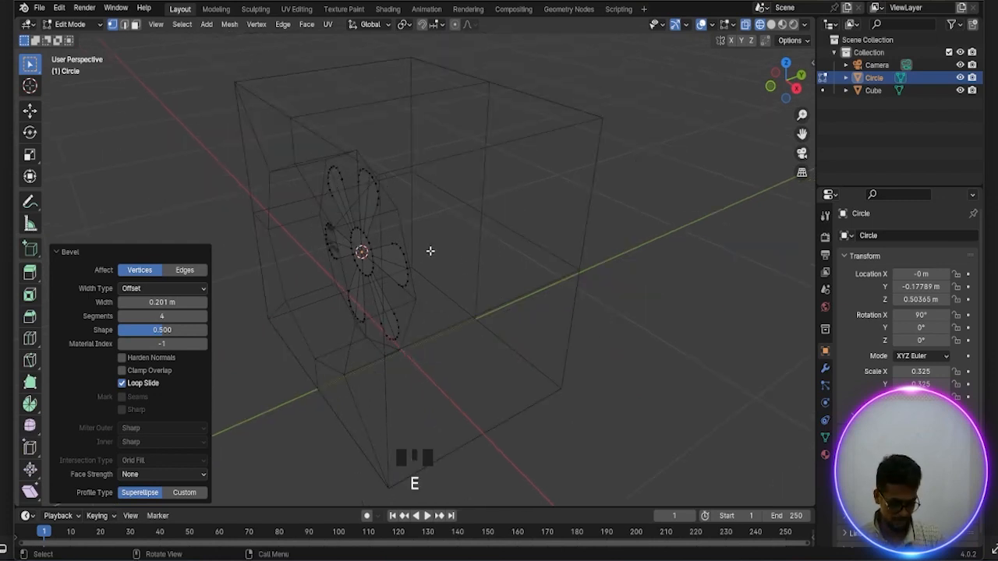
pyautogui.press('a')
pyautogui.press('e')
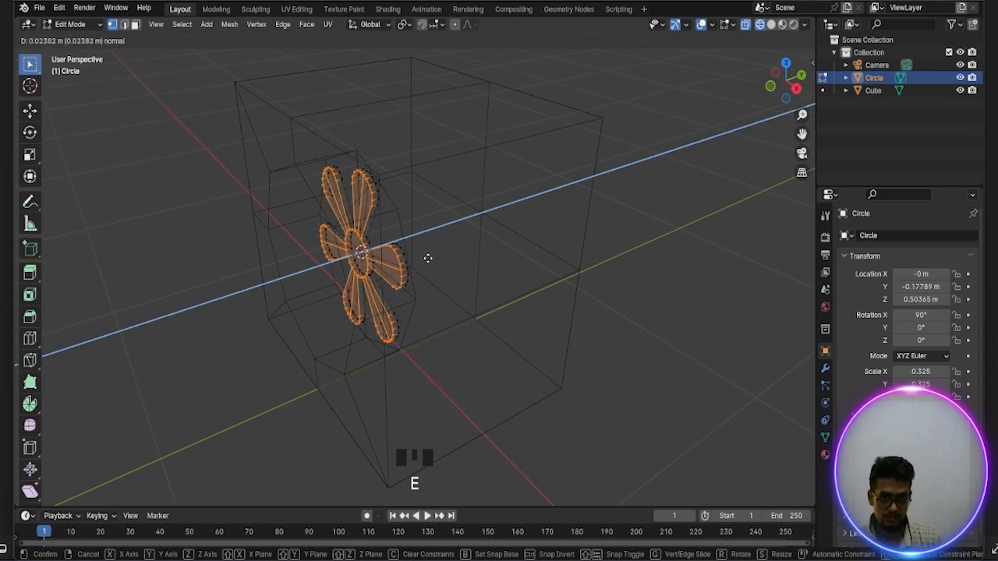
pyautogui.click(428, 258)
# Select the hub's front face in face selection mode and inset it by about 0.088 m
pyautogui.moveTo(428, 258); pyautogui.dragTo(515, 260, button='middle')
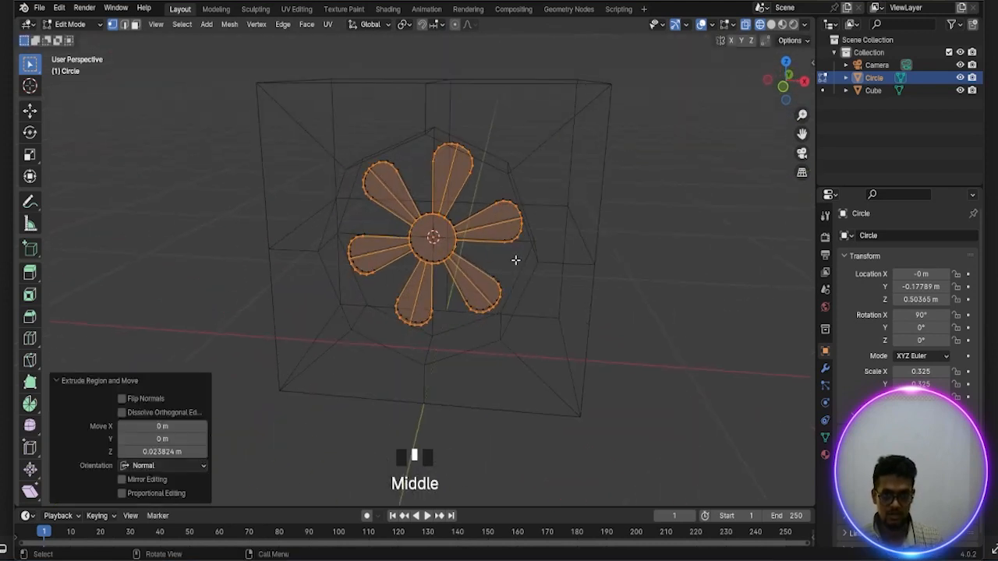
pyautogui.scroll(2, 498, 252)
pyautogui.click(464, 240)
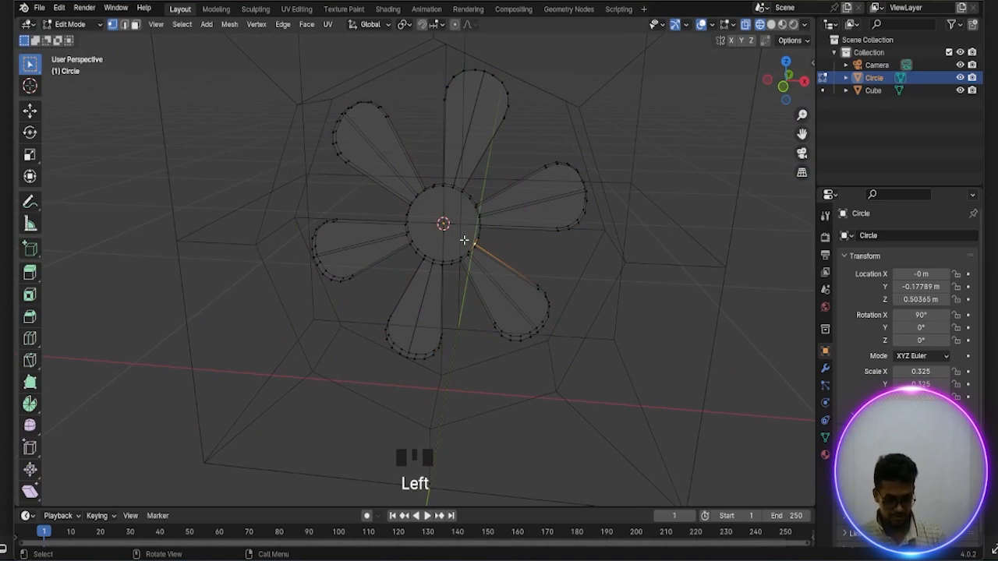
pyautogui.press('3')
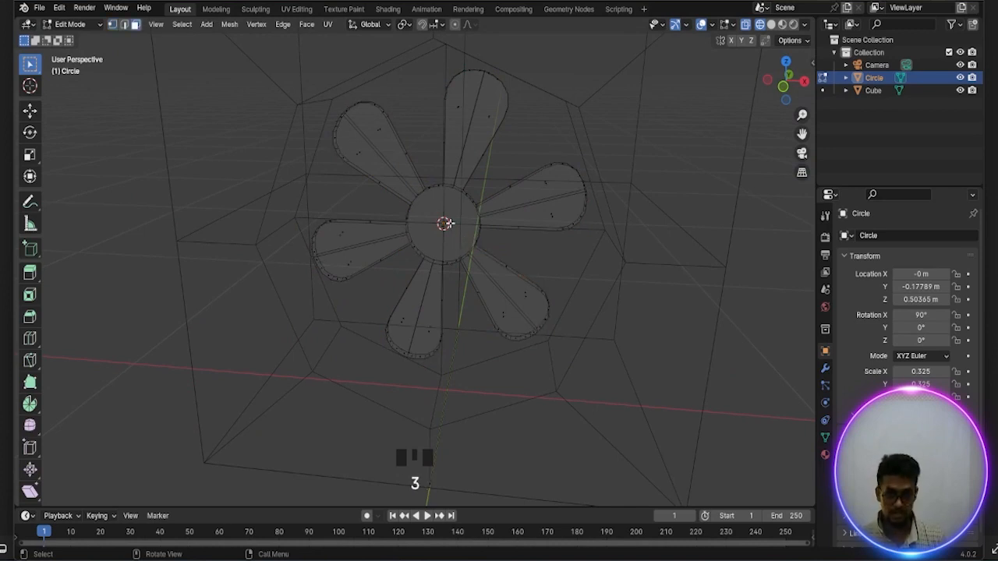
pyautogui.click(452, 232)
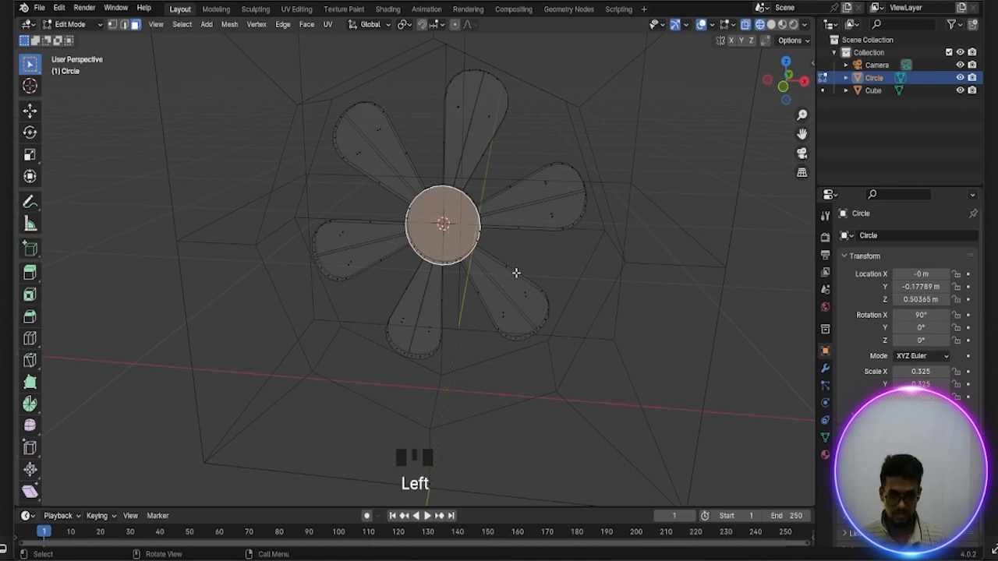
pyautogui.press('i')
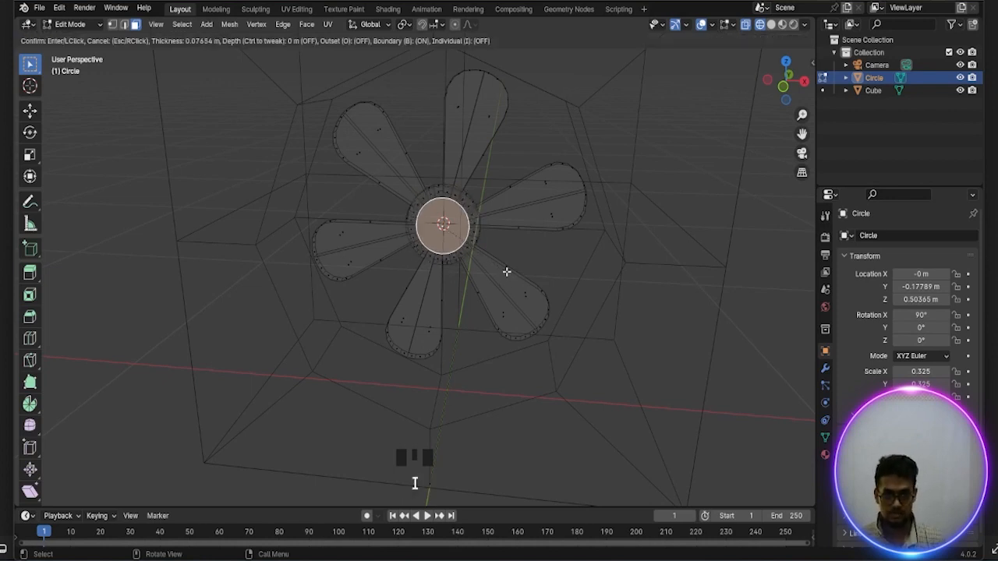
pyautogui.click(506, 269)
# Extrude the hub's inset face outward by about 0.055 m
pyautogui.moveTo(506, 269); pyautogui.dragTo(481, 277, button='middle')
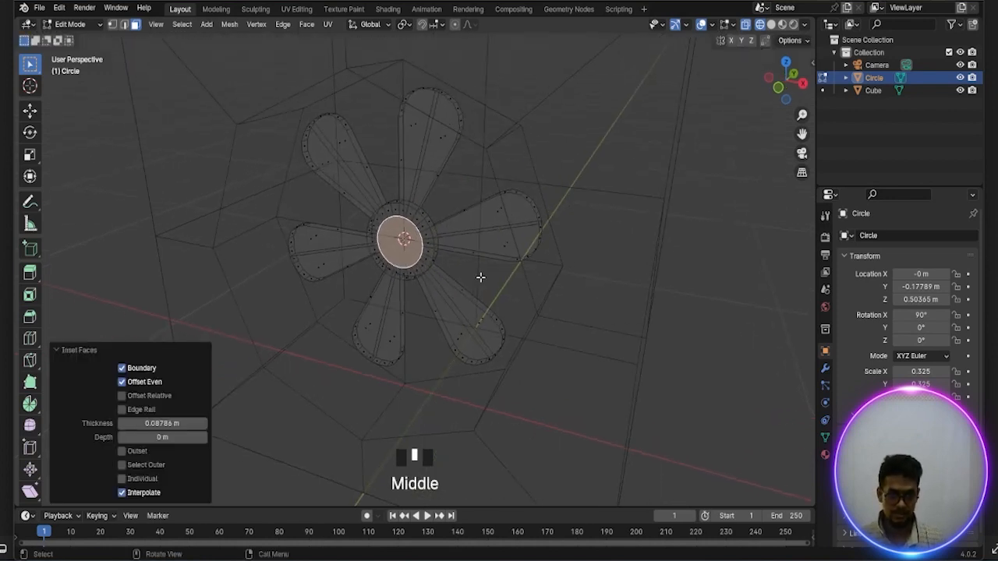
pyautogui.press('e')
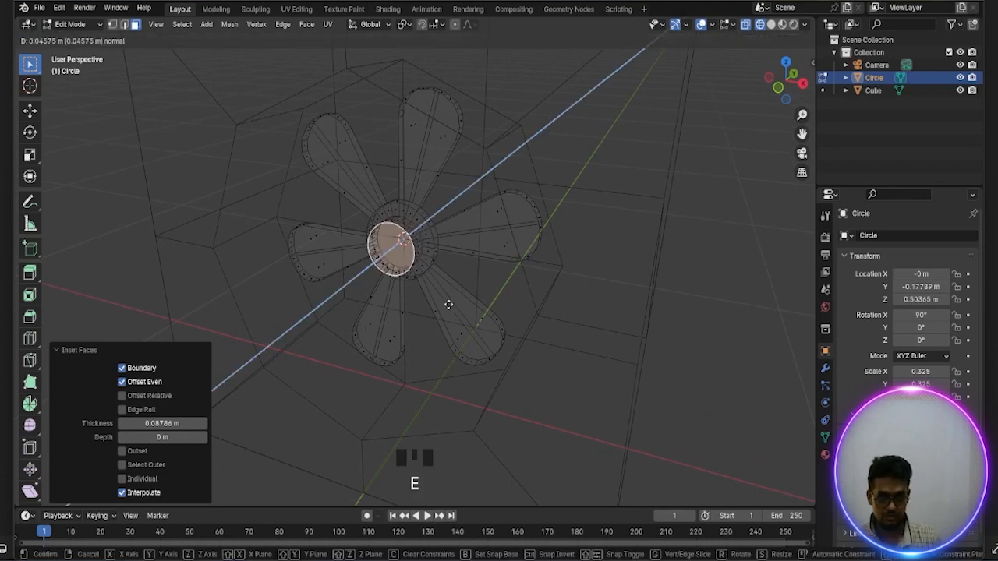
pyautogui.click(449, 305)
# Switch the viewport from wireframe to solid shading
pyautogui.scroll(-2, 460, 300)
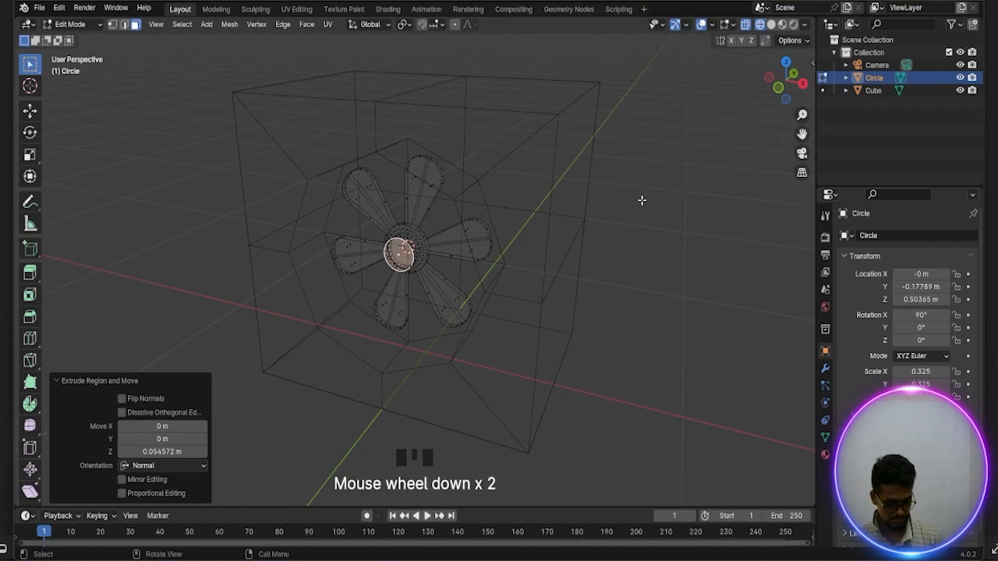
pyautogui.press('z')
pyautogui.click(731, 203)
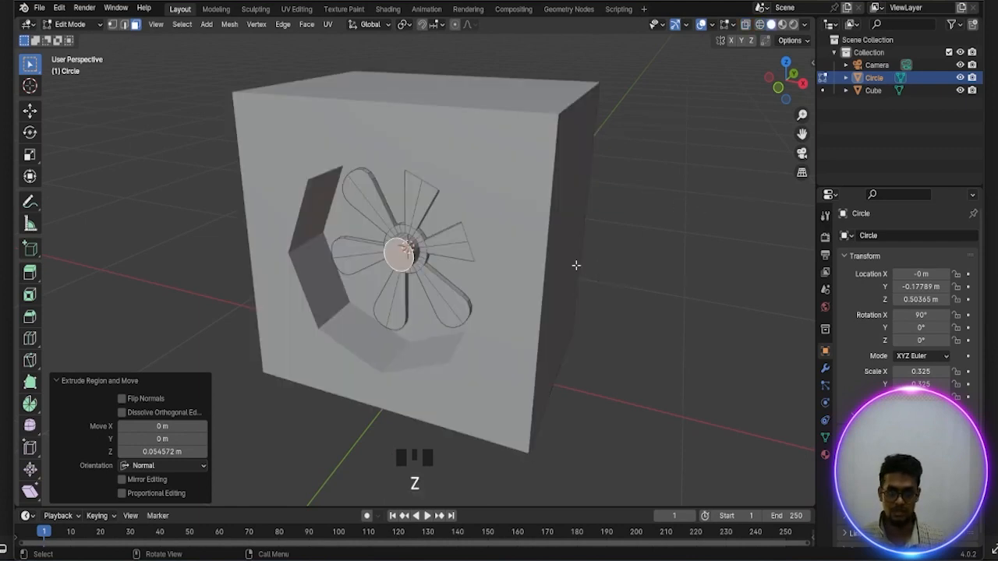
# Try moving the hub's extruded front face forward along the Y axis, then undo the move
pyautogui.scroll(-1, 488, 289)
pyautogui.moveTo(488, 289); pyautogui.dragTo(421, 317, button='middle')
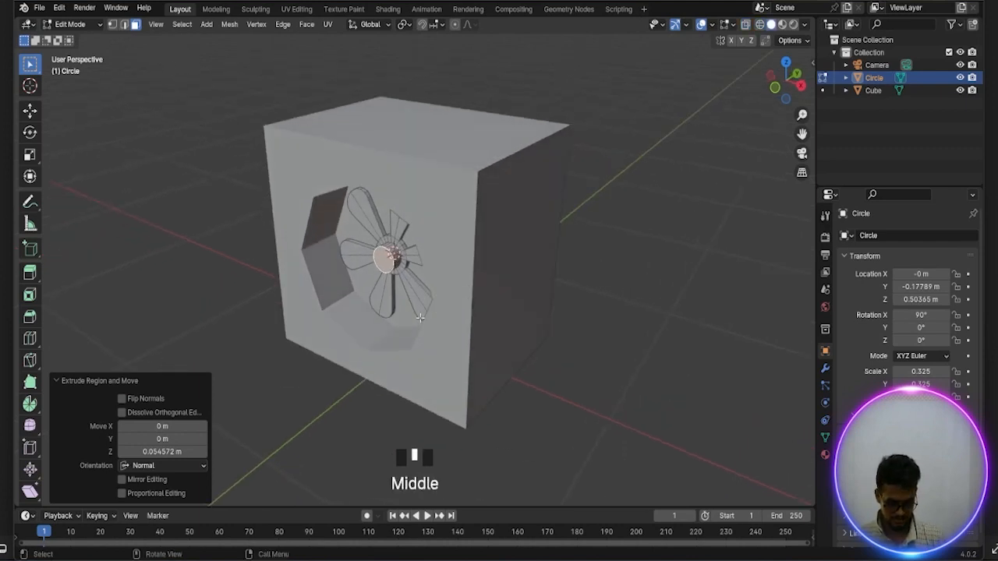
pyautogui.press('g')
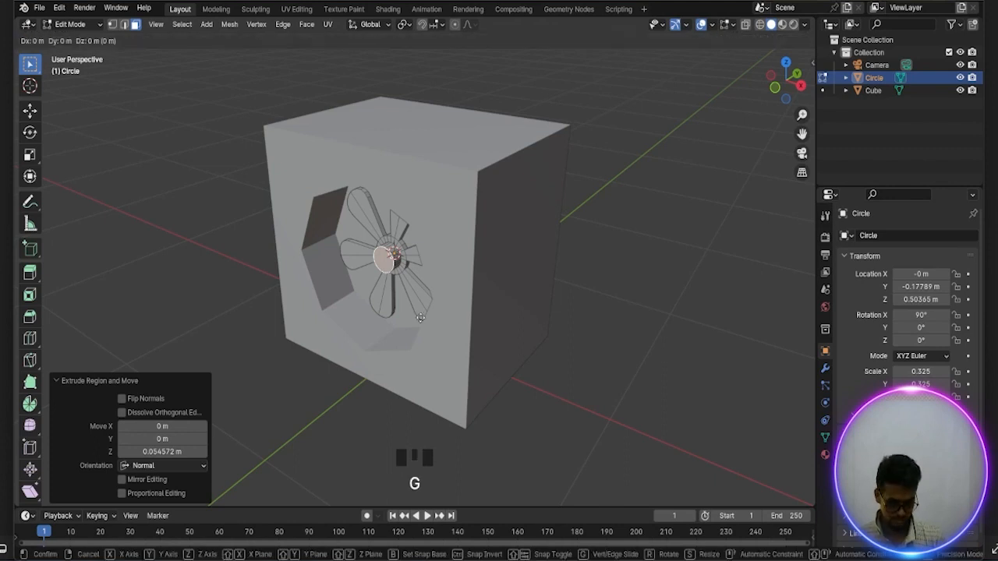
pyautogui.press('y')
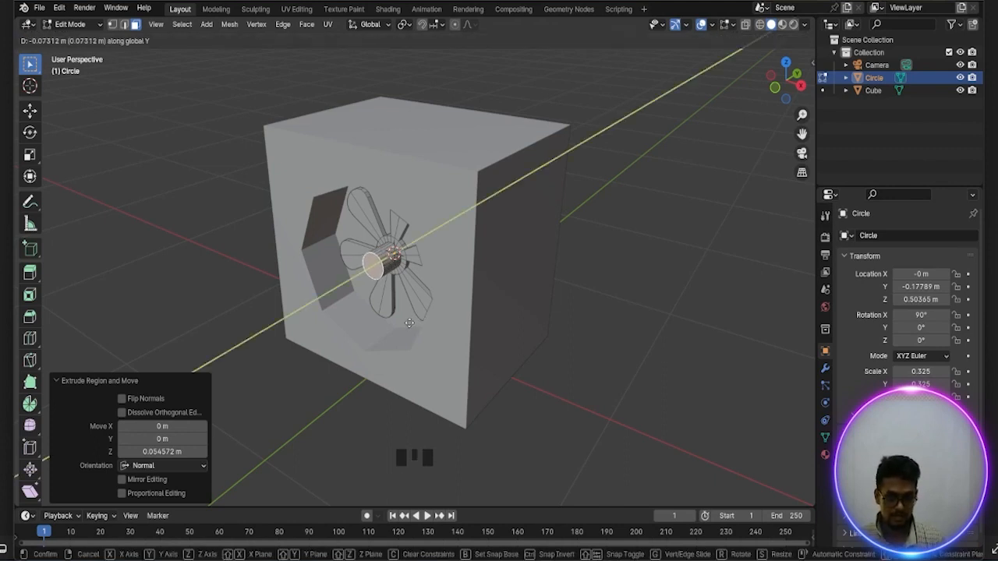
pyautogui.click(409, 323)
pyautogui.hotkey('ctrl', 'z')
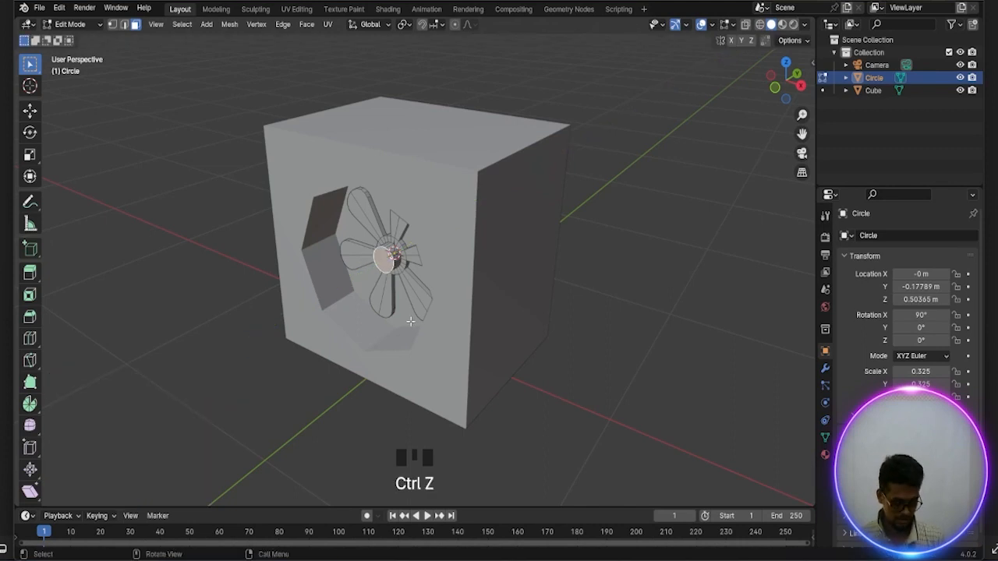
# Return to Object Mode and move the whole fan about -0.191 m along the global Y axis
pyautogui.press('Tab')
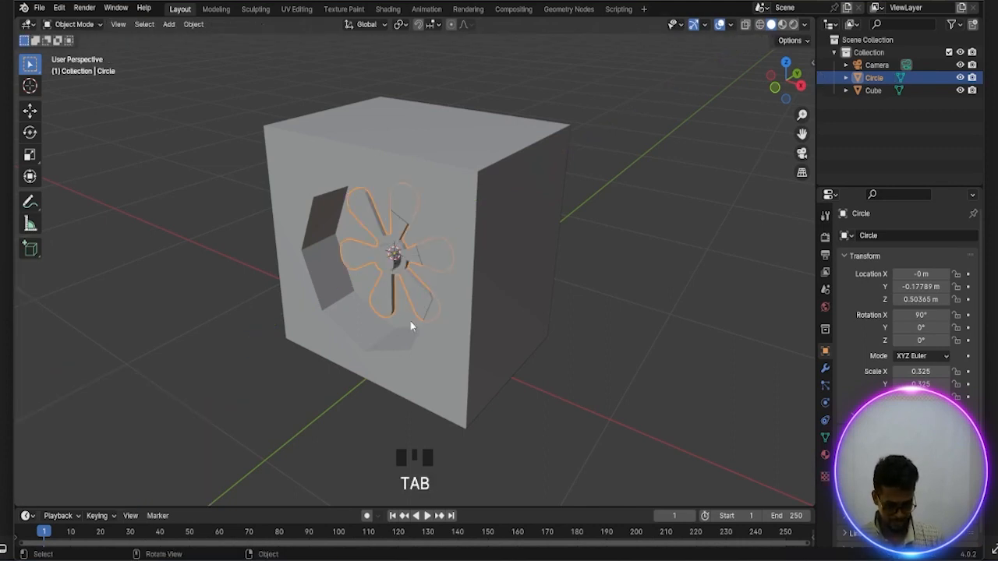
pyautogui.press('g')
pyautogui.press('z')
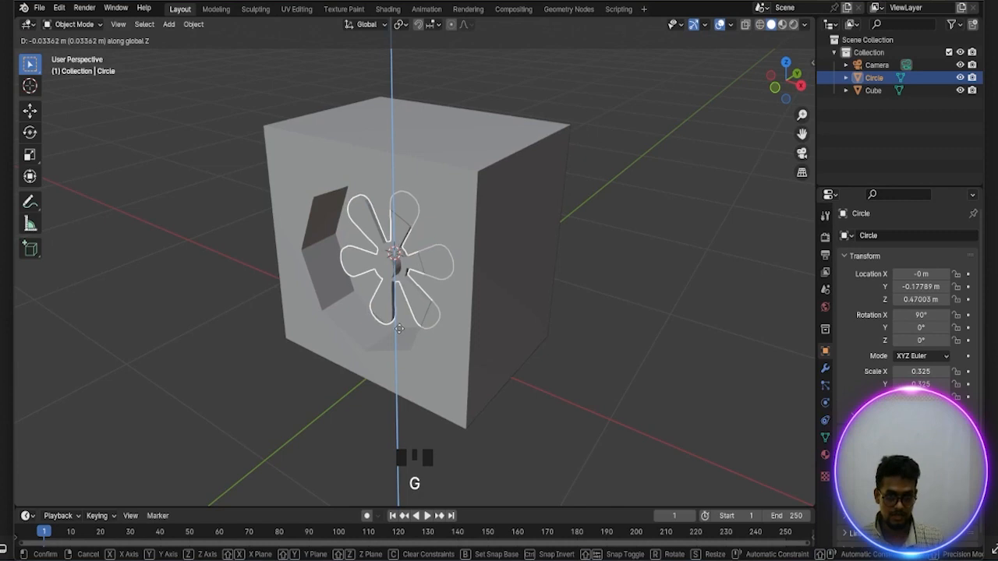
pyautogui.press('y')
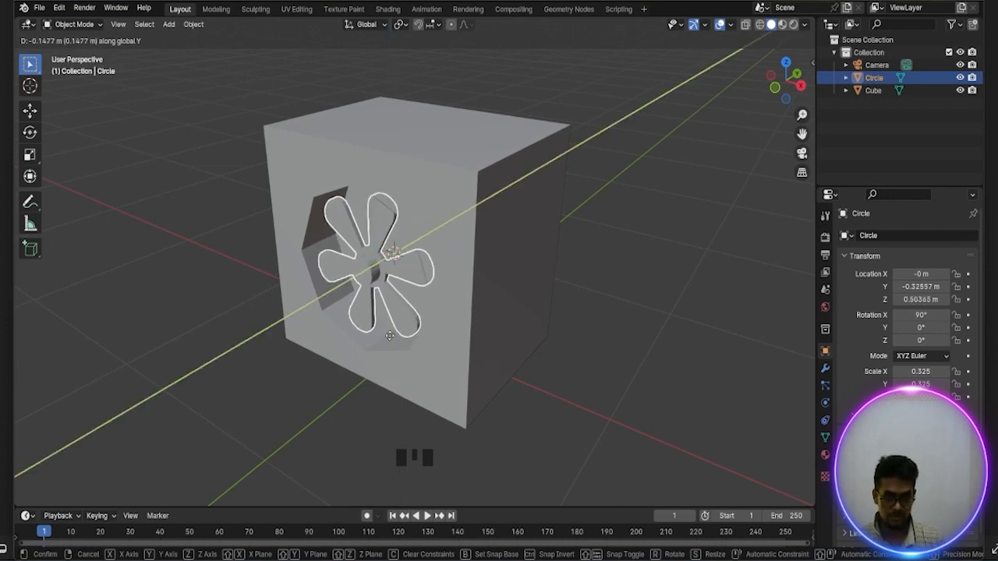
pyautogui.click(383, 339)
# Select the cube housing and add a Bevel modifier to it
pyautogui.moveTo(383, 339); pyautogui.dragTo(499, 314, button='middle')
pyautogui.scroll(-1, 438, 304)
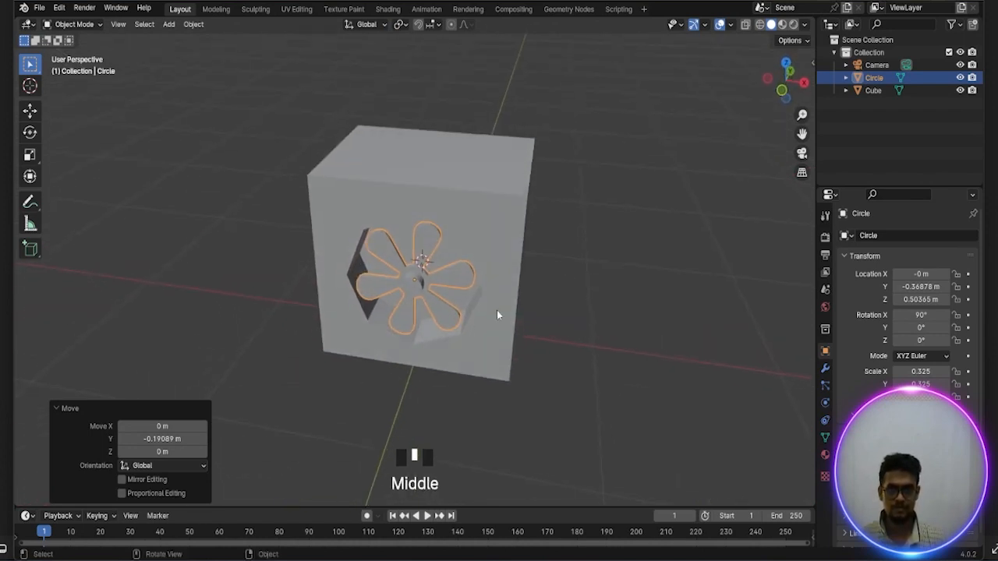
pyautogui.scroll(2, 511, 289)
pyautogui.click(506, 222)
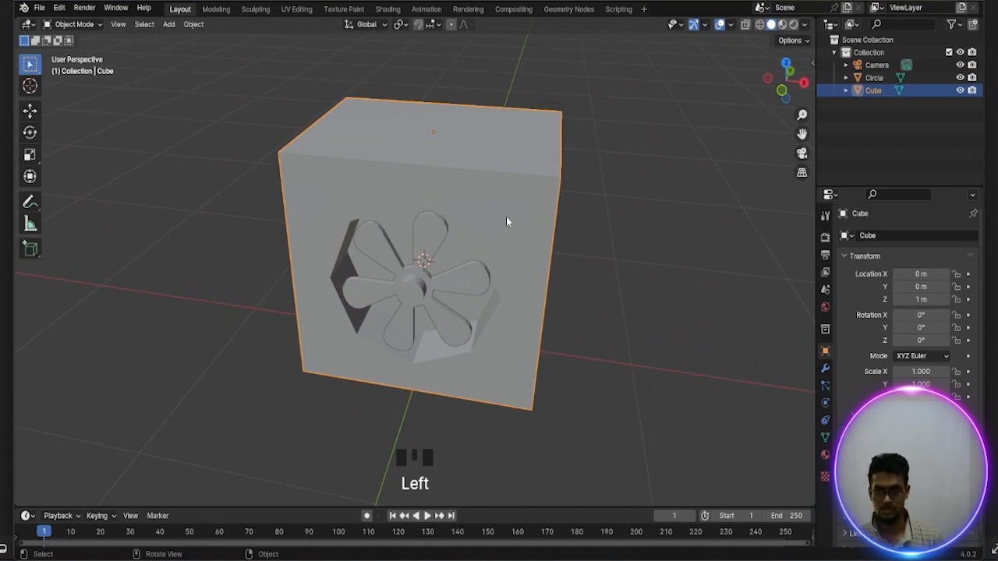
pyautogui.click(826, 368)
pyautogui.click(897, 237)
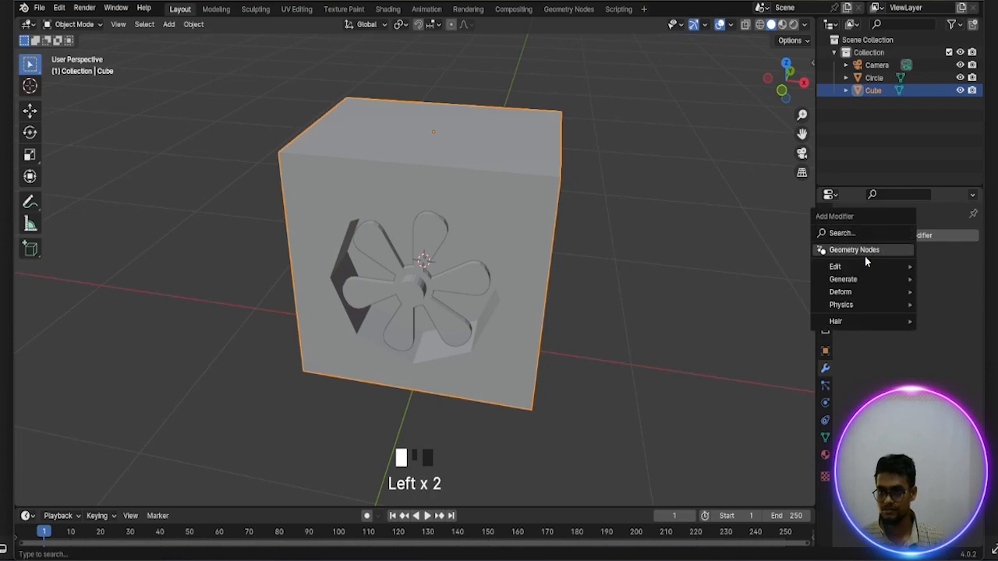
pyautogui.moveTo(853, 280)
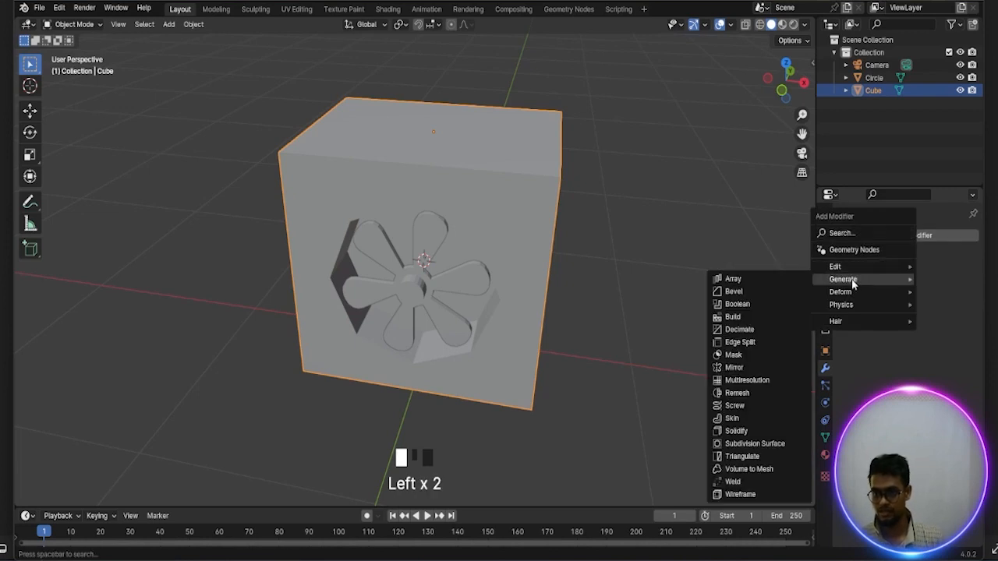
pyautogui.click(736, 293)
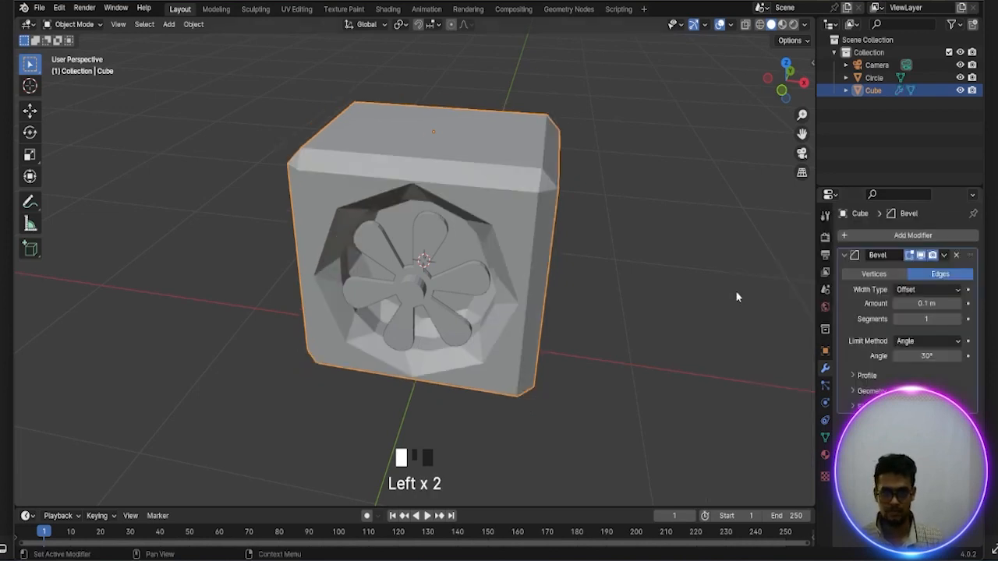
# Set the housing's bevel to 2 segments with an amount of 0.019 m
pyautogui.click(958, 319)
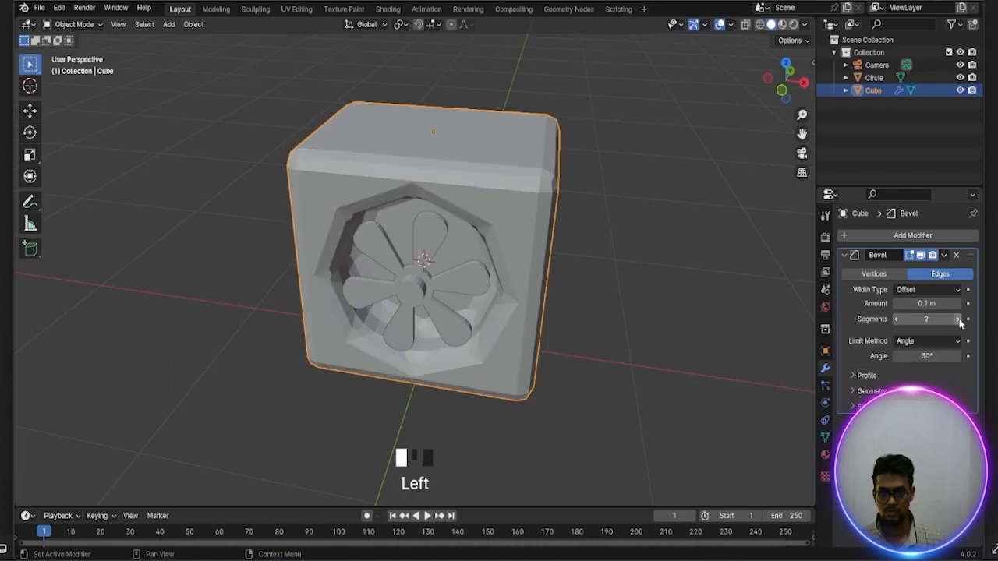
pyautogui.doubleClick(926, 304)
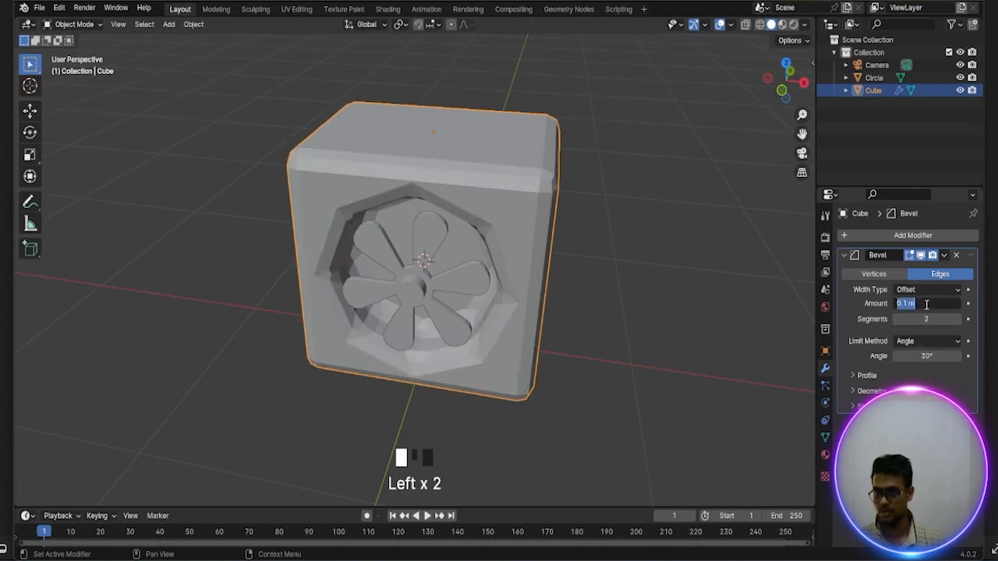
pyautogui.press('BackSpace')
pyautogui.write('.0')
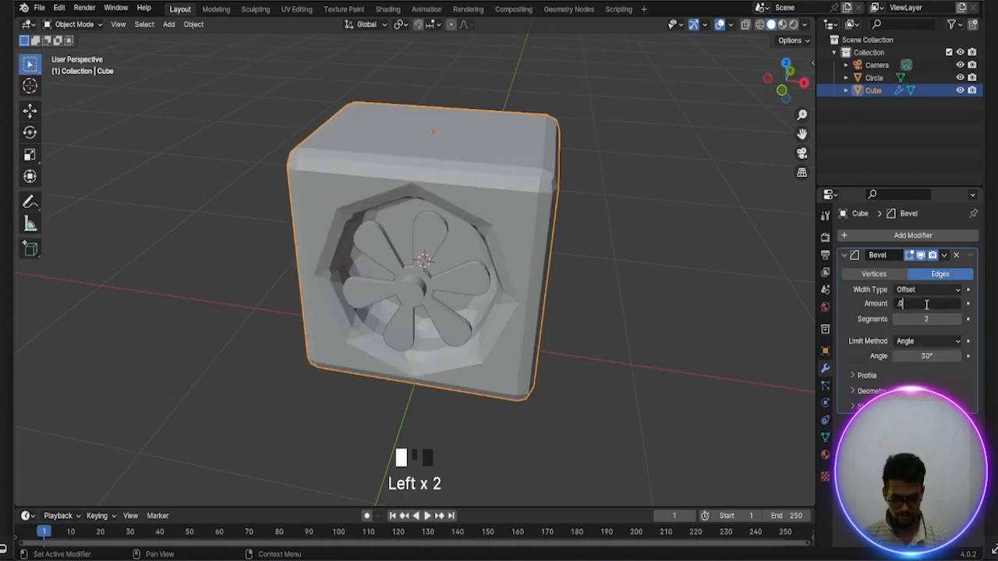
pyautogui.write('19')
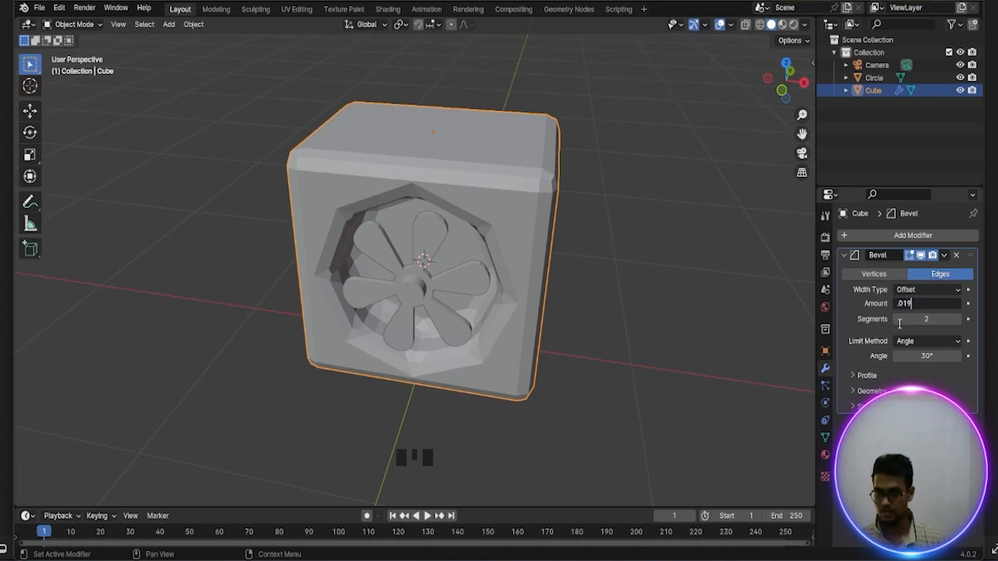
pyautogui.press('Return')
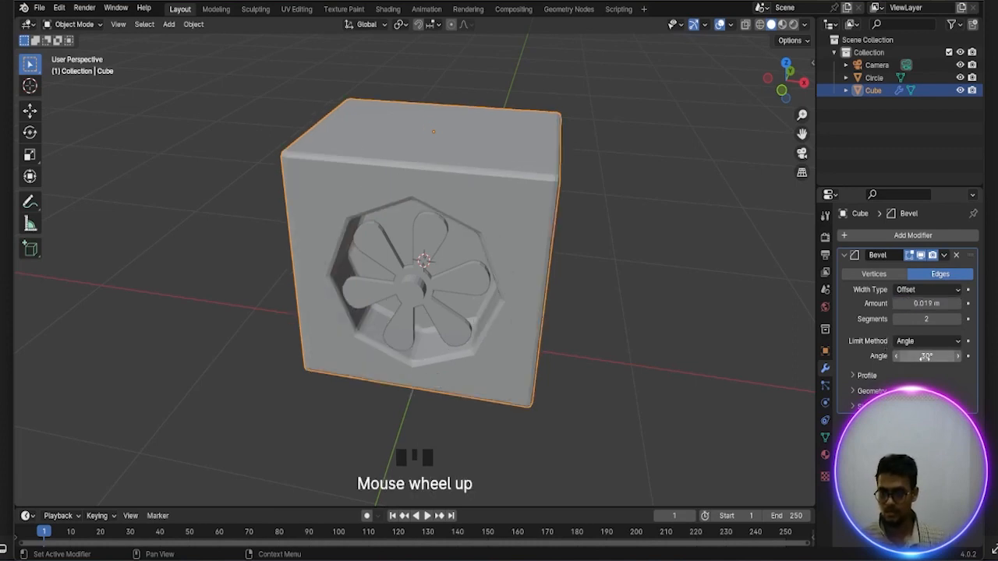
# Set the angle limit of the housing's bevel to 50°
pyautogui.click(927, 356)
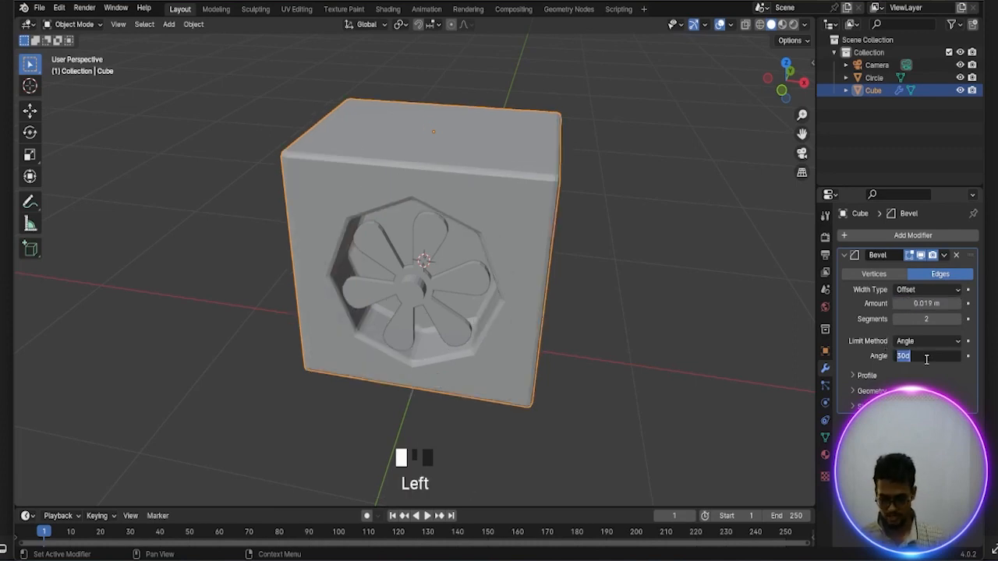
pyautogui.press('BackSpace')
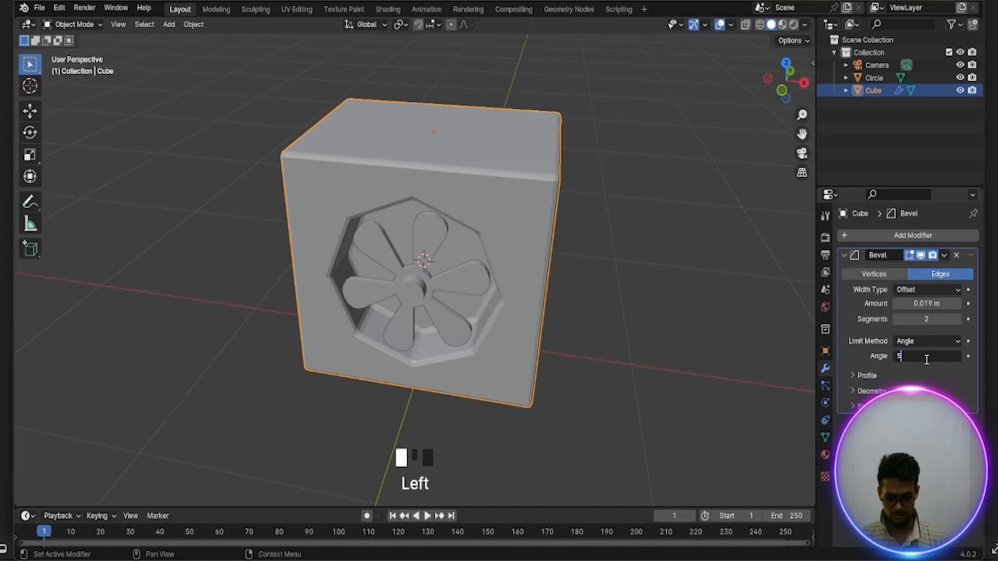
pyautogui.click(867, 361)
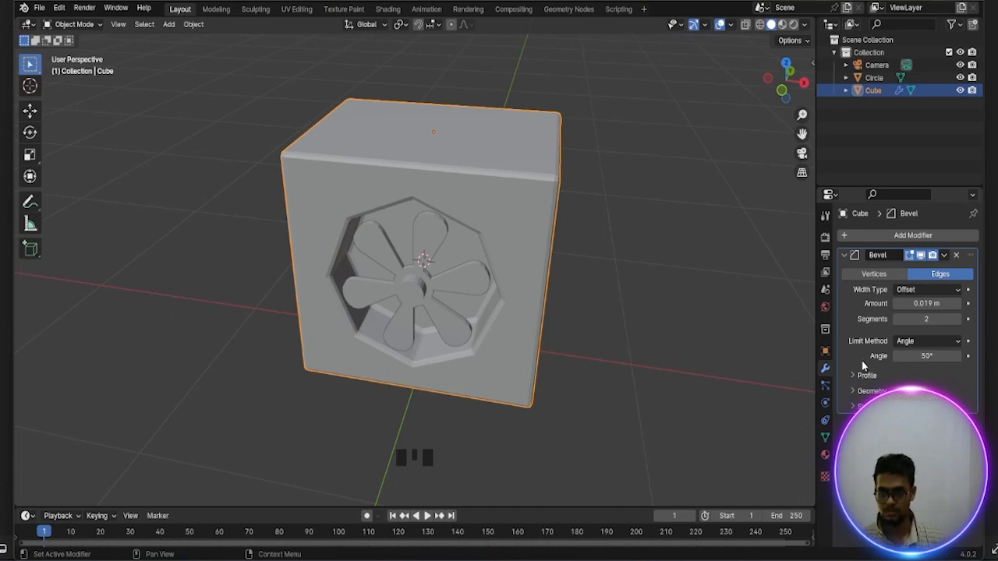
# Try smooth shading on the bevelled cube housing, then undo it
pyautogui.scroll(2, 592, 289)
pyautogui.scroll(-1, 592, 278)
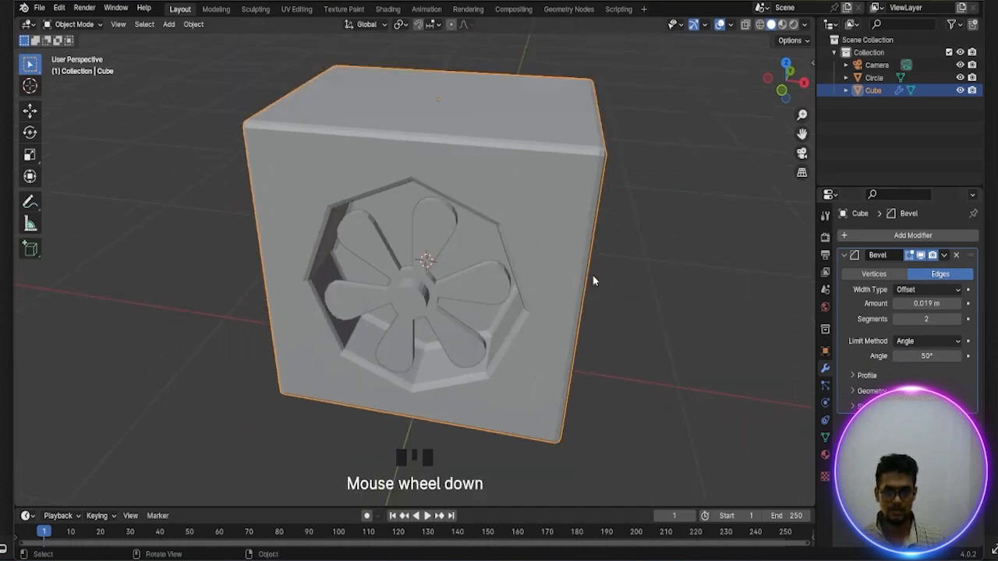
pyautogui.moveTo(593, 278); pyautogui.dragTo(580, 277, button='middle')
pyautogui.rightClick(552, 179)
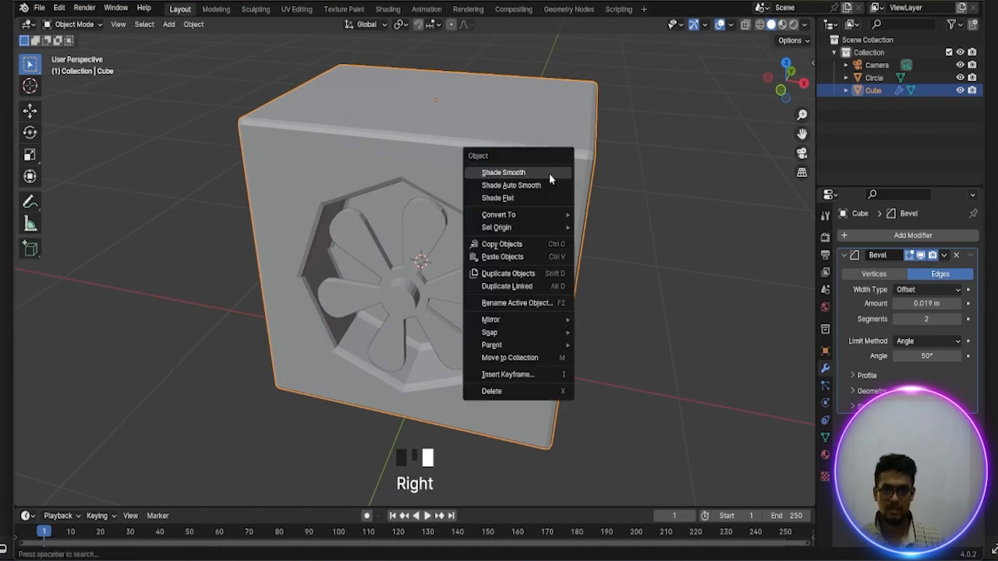
pyautogui.click(509, 172)
pyautogui.moveTo(506, 174); pyautogui.dragTo(547, 224, button='middle')
pyautogui.scroll(-2, 558, 209)
pyautogui.scroll(-1, 559, 209)
pyautogui.scroll(-1, 549, 224)
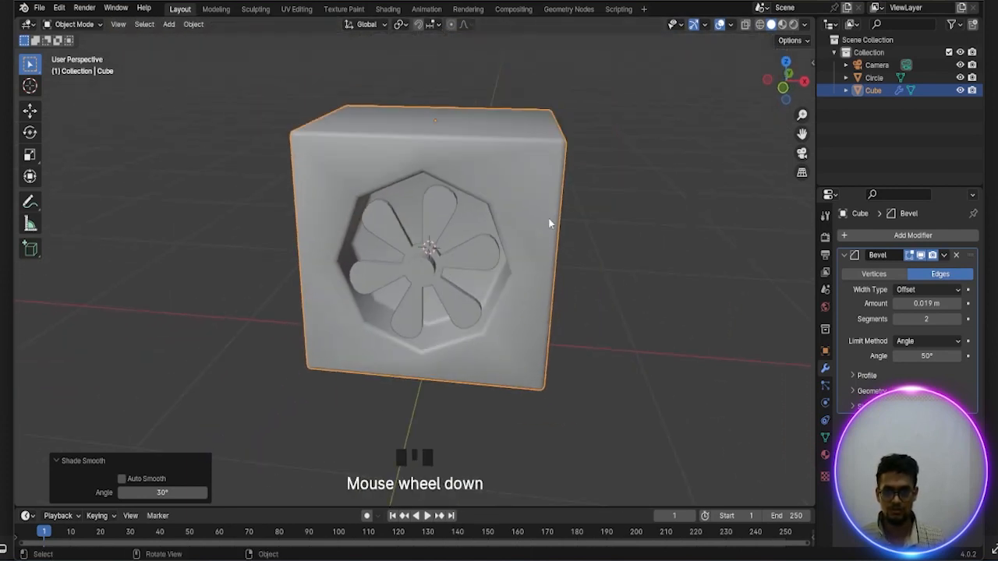
pyautogui.scroll(1, 549, 223)
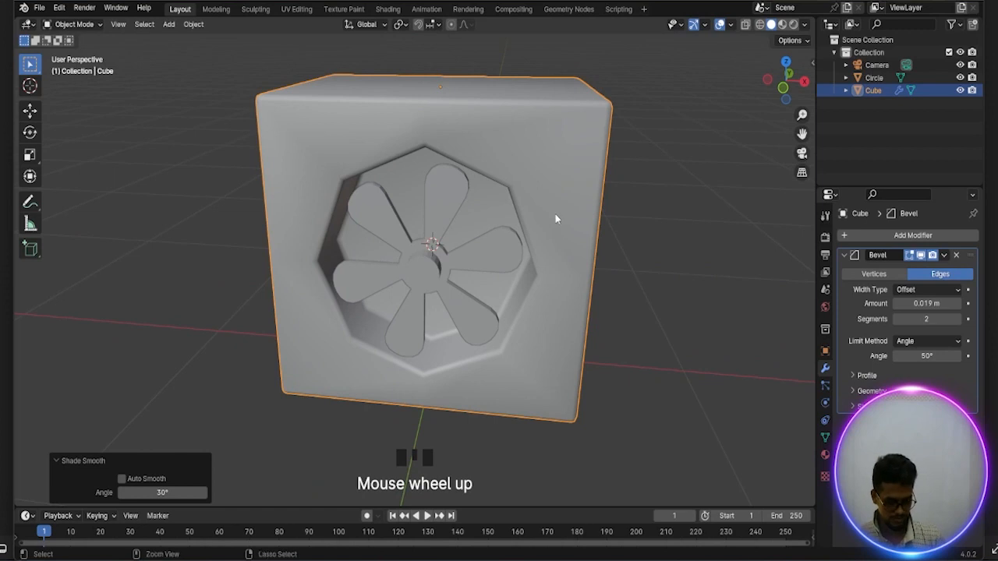
pyautogui.hotkey('ctrl', 'z')
# Add a Subdivision Surface modifier to the cube housing and raise its viewport level by one
pyautogui.scroll(-2, 556, 214)
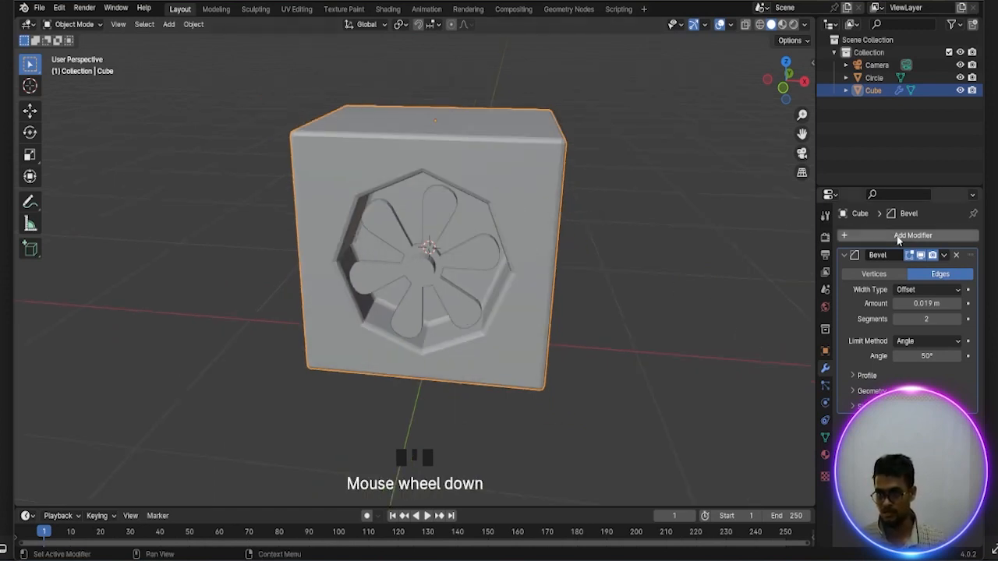
pyautogui.click(866, 235)
pyautogui.moveTo(857, 235)
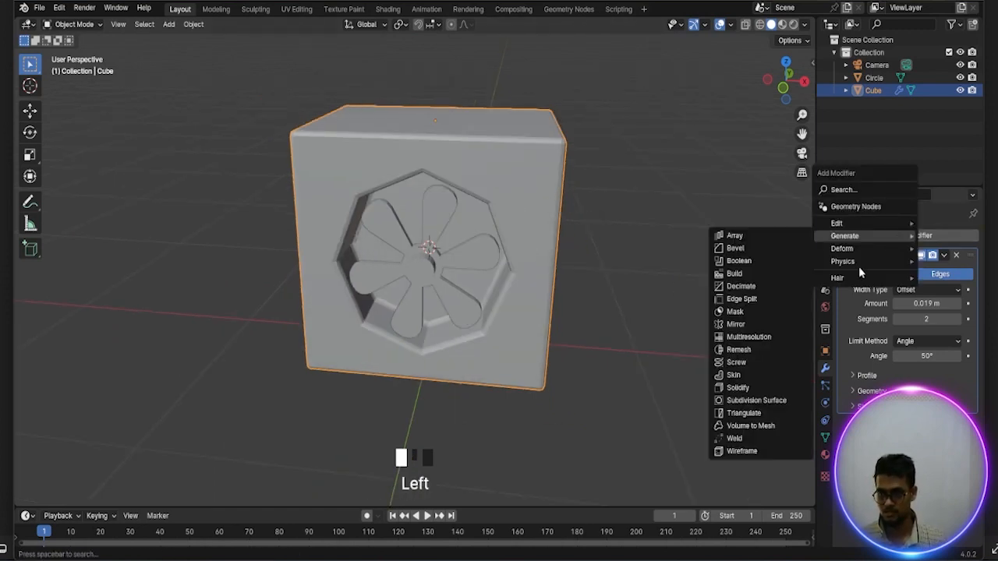
pyautogui.click(764, 400)
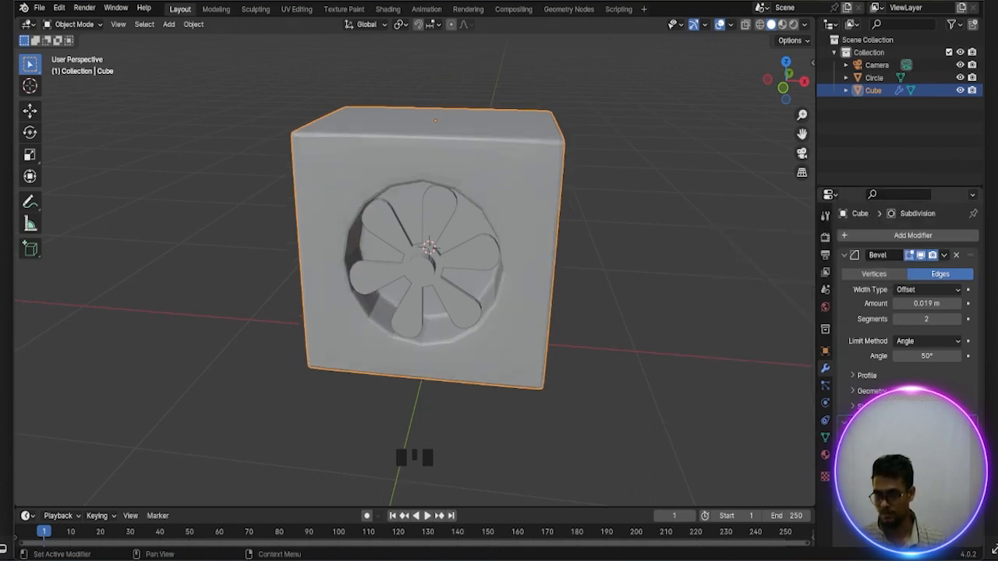
pyautogui.click(957, 456)
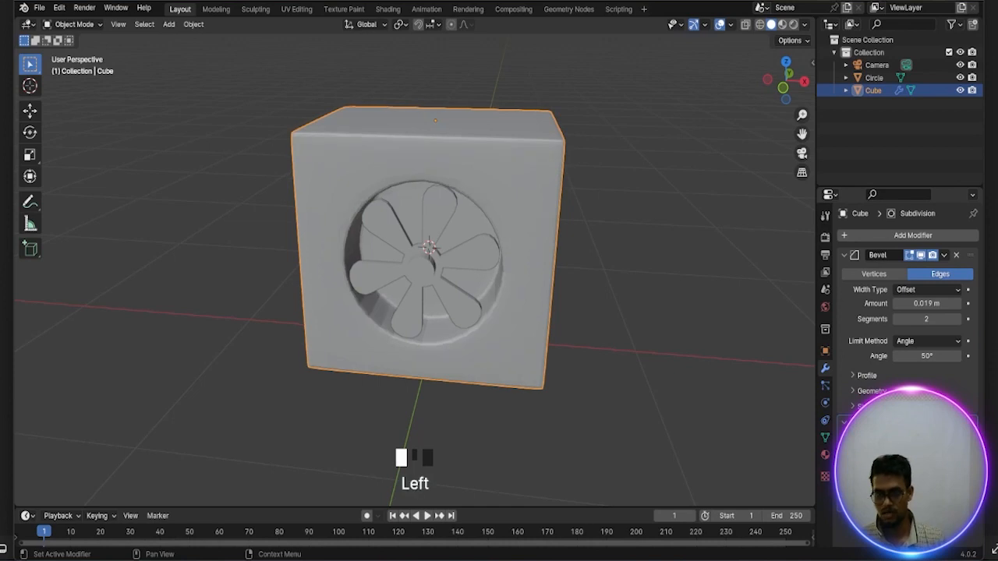
# Apply smooth shading to the subdivided cube housing
pyautogui.rightClick(539, 170)
pyautogui.rightClick(539, 171)
pyautogui.moveTo(561, 216); pyautogui.dragTo(497, 246, button='middle')
pyautogui.scroll(2, 570, 216)
pyautogui.scroll(-3, 569, 221)
pyautogui.scroll(1, 496, 247)
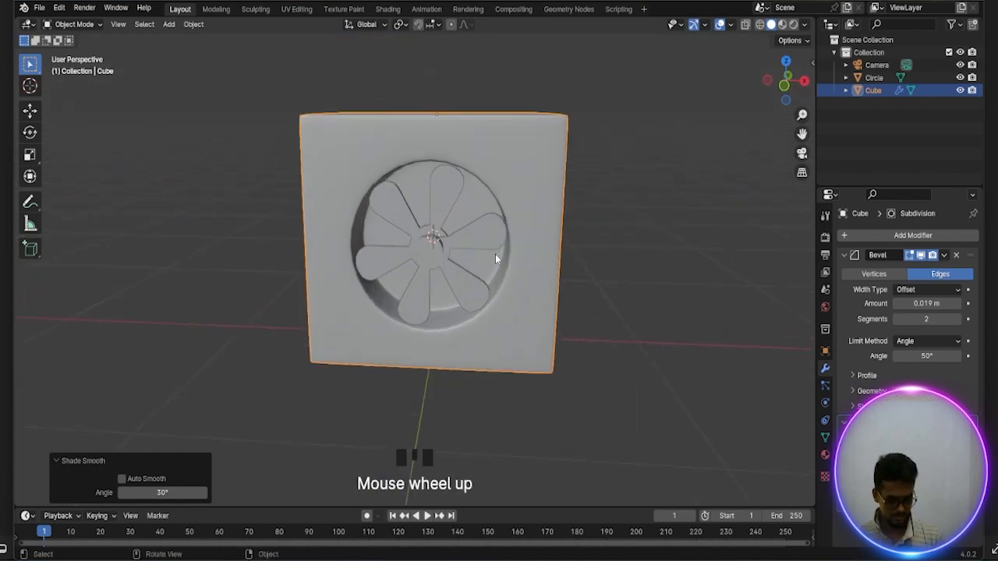
# Snap the 3D cursor to the selected cube housing
pyautogui.hotkey('shift', 's')
pyautogui.hotkey('shift', 's')
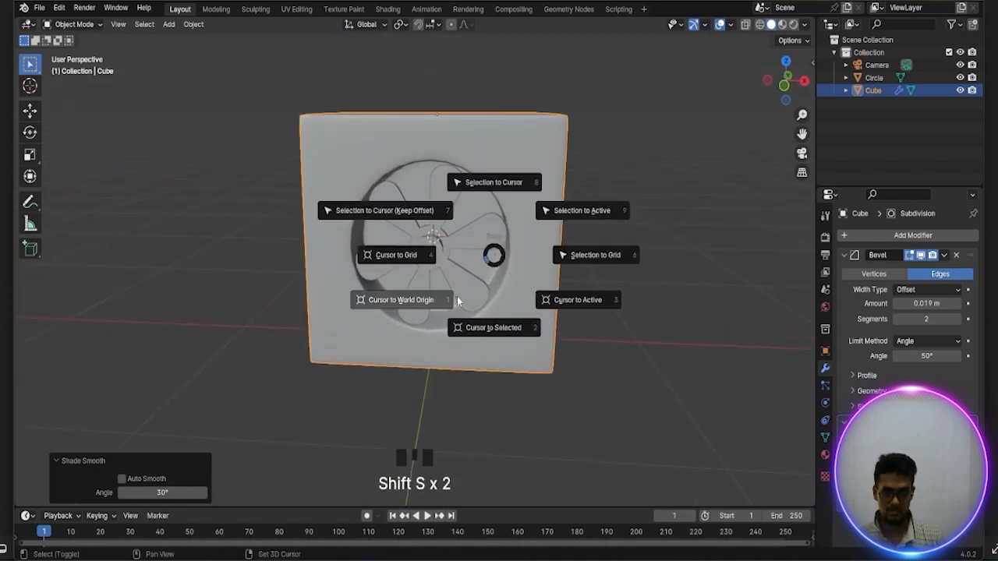
pyautogui.click(492, 329)
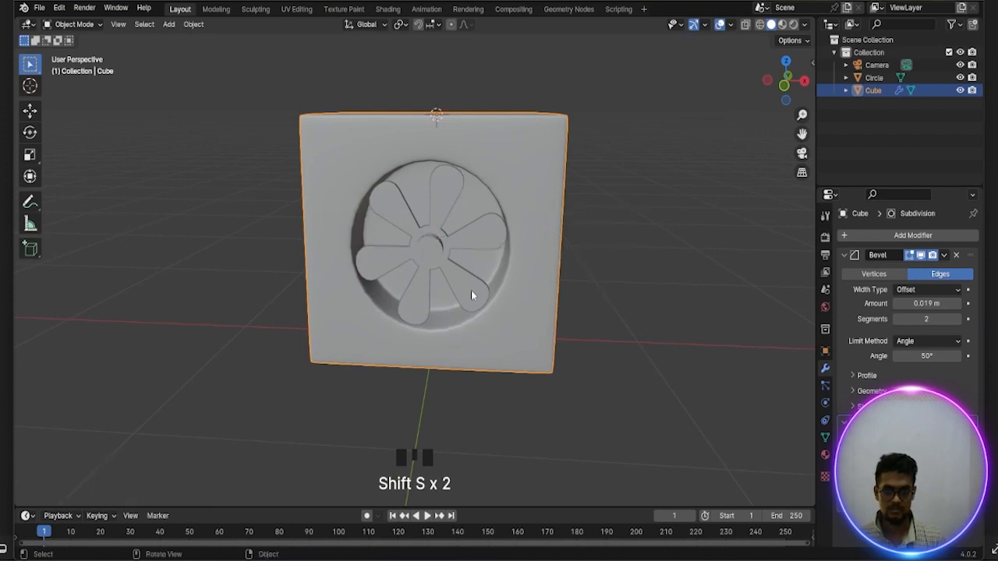
# Select the fan and snap the 3D cursor to its centre
pyautogui.click(425, 246)
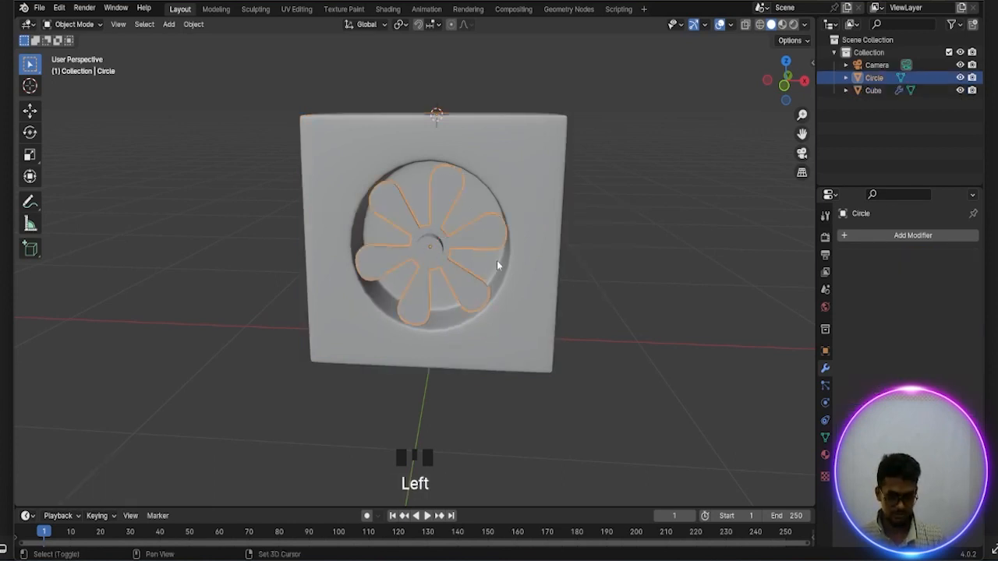
pyautogui.hotkey('shift', 's')
pyautogui.click(505, 337)
# Add a 2 m mesh plane at the 3D cursor in the fan's centre
pyautogui.scroll(2, 496, 297)
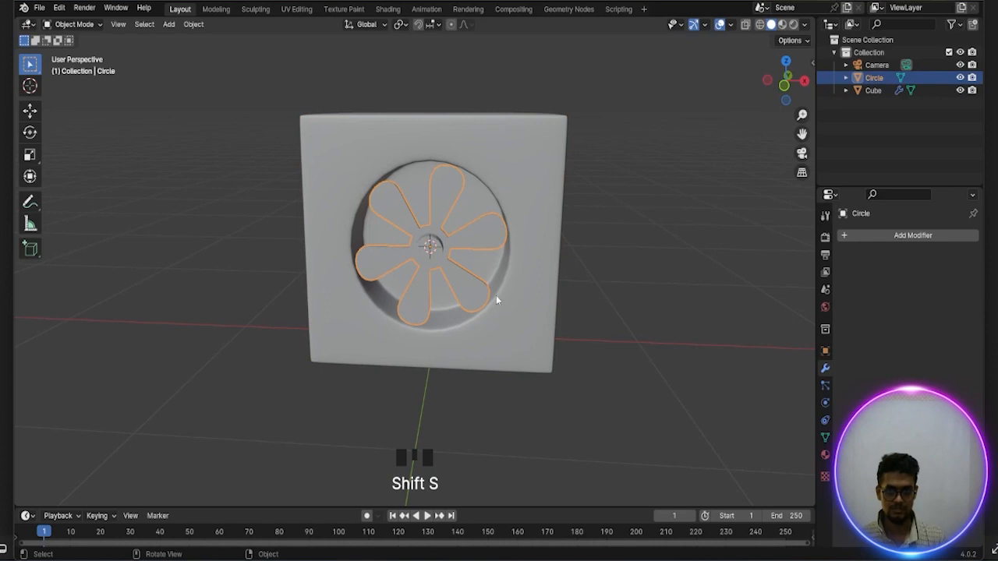
pyautogui.scroll(-2, 496, 299)
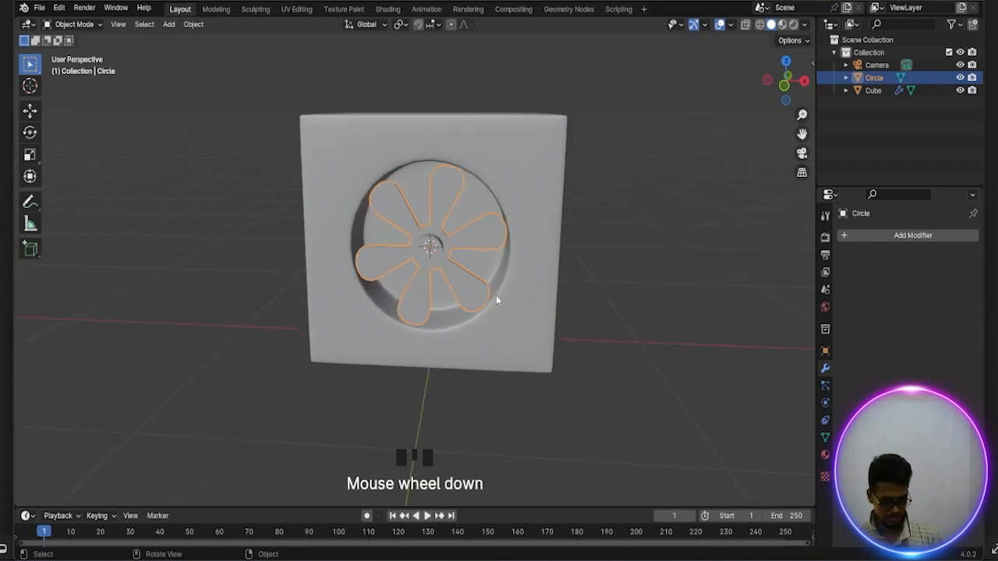
pyautogui.hotkey('shift', 'a')
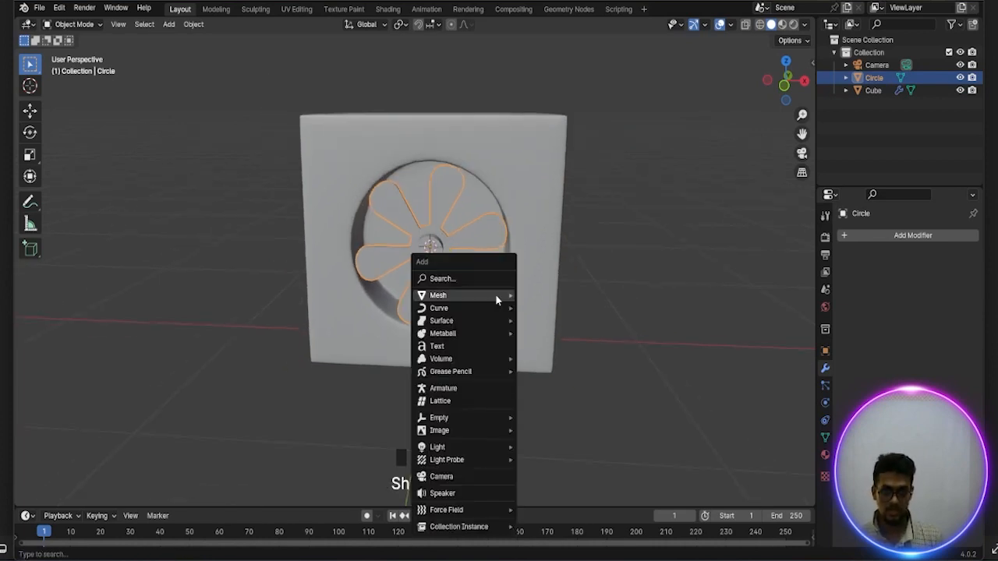
pyautogui.moveTo(496, 295)
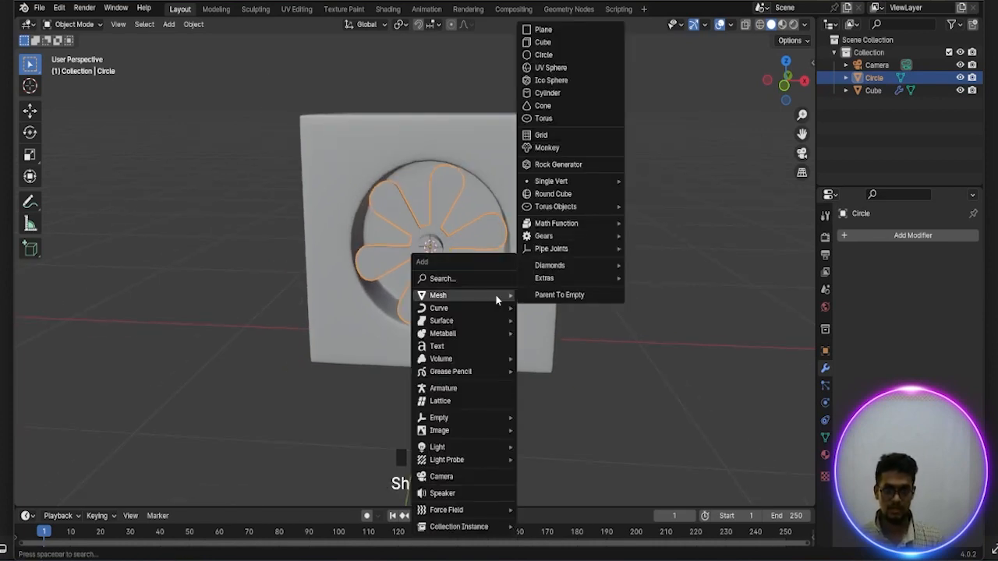
pyautogui.click(548, 31)
pyautogui.scroll(-2, 544, 224)
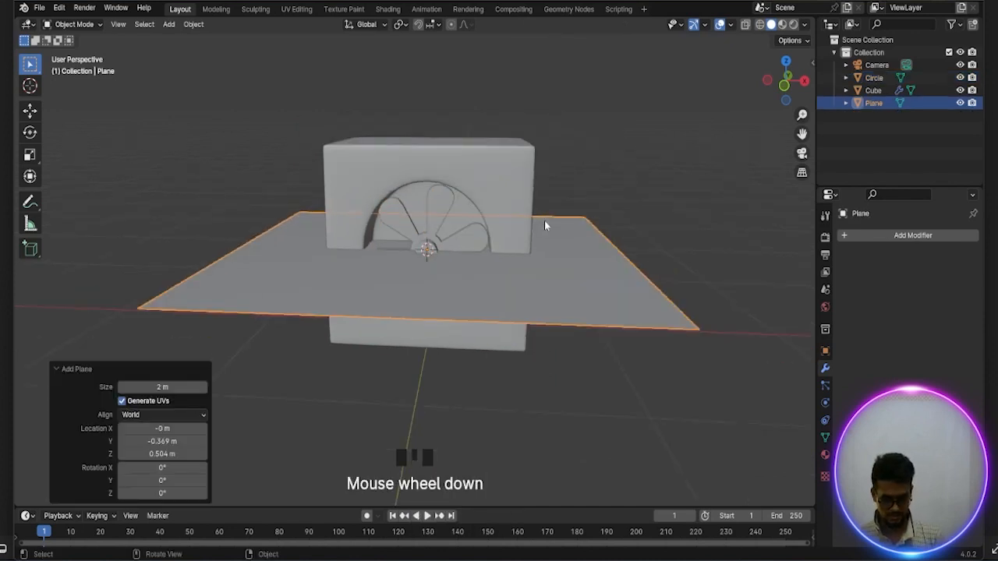
# Rotate the plane 90° about the global X axis so it stands upright
pyautogui.press('r')
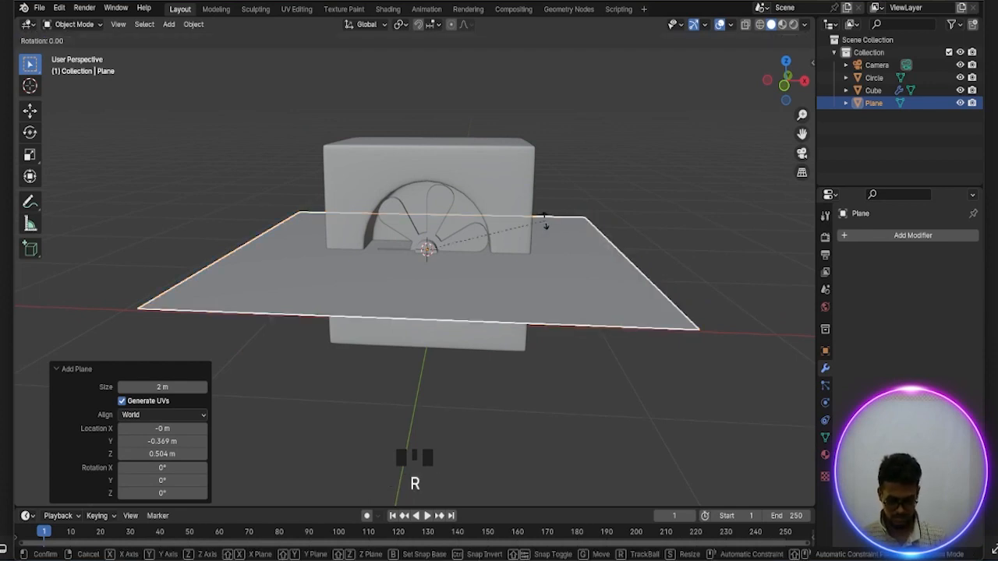
pyautogui.write('x')
pyautogui.write('90')
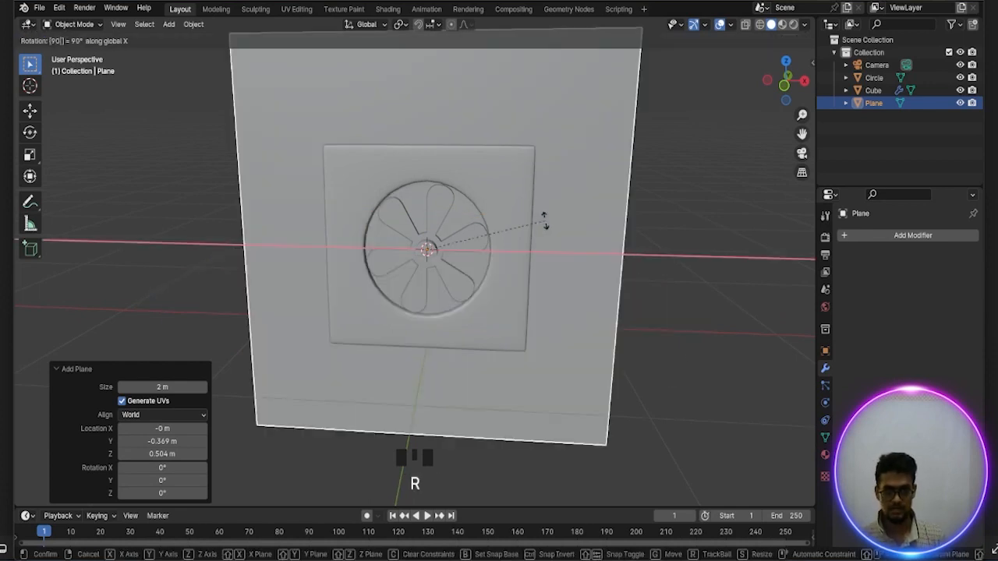
pyautogui.press('Return')
# Move the upright plane about -0.15 m along the global Y axis, out in front of the fan housing
pyautogui.scroll(-3, 544, 222)
pyautogui.scroll(2, 544, 226)
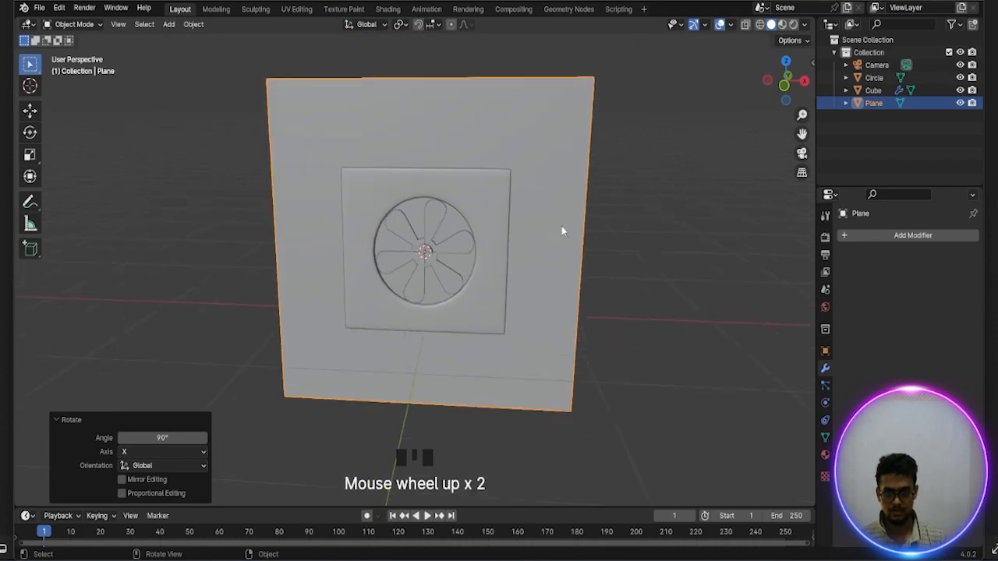
pyautogui.press('KP_1')
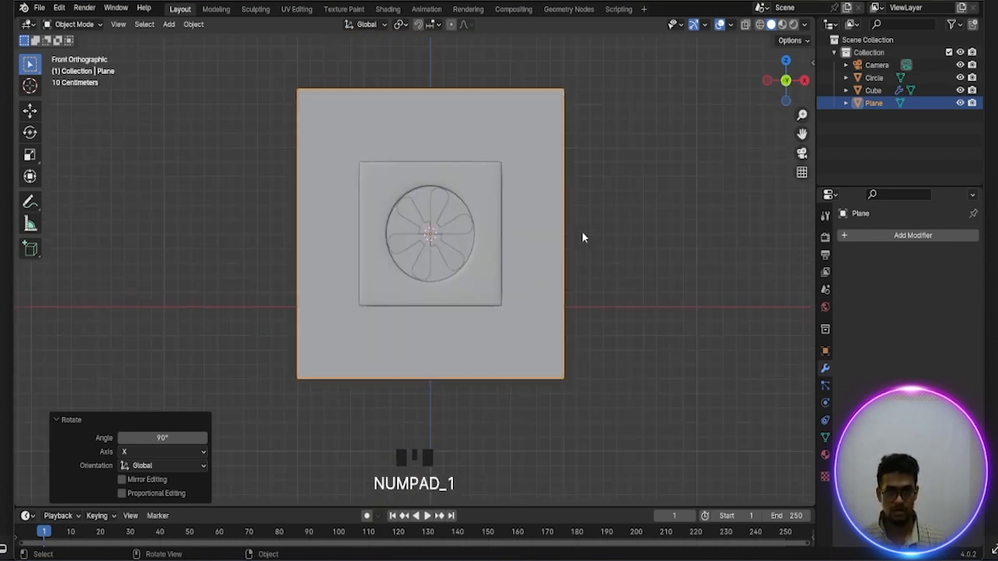
pyautogui.press('KP_7')
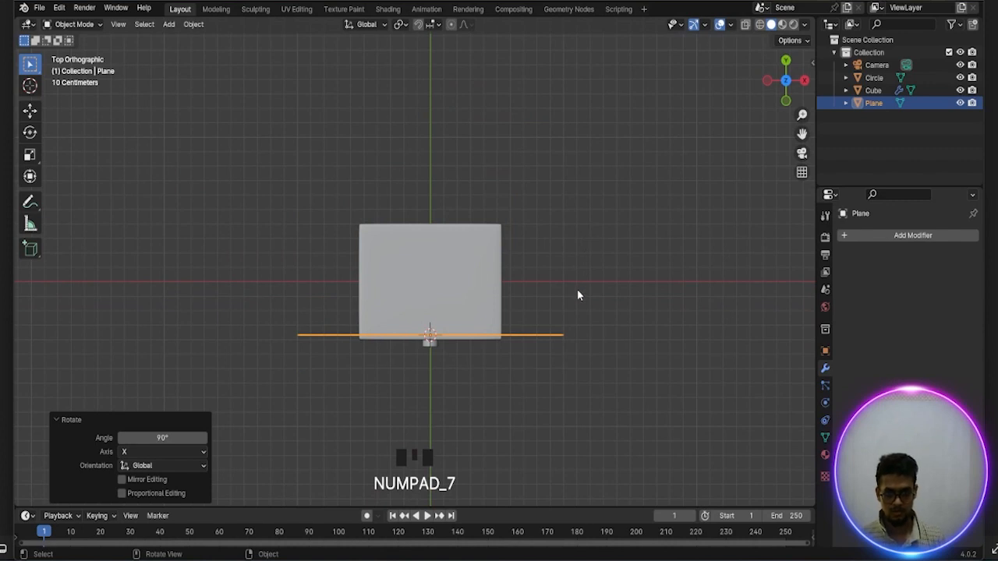
pyautogui.press('g')
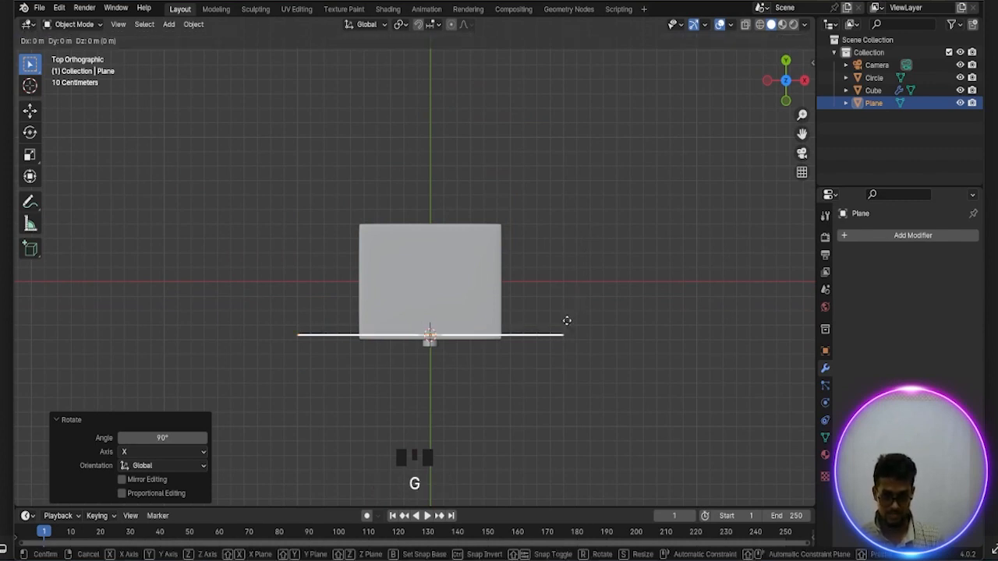
pyautogui.press('y')
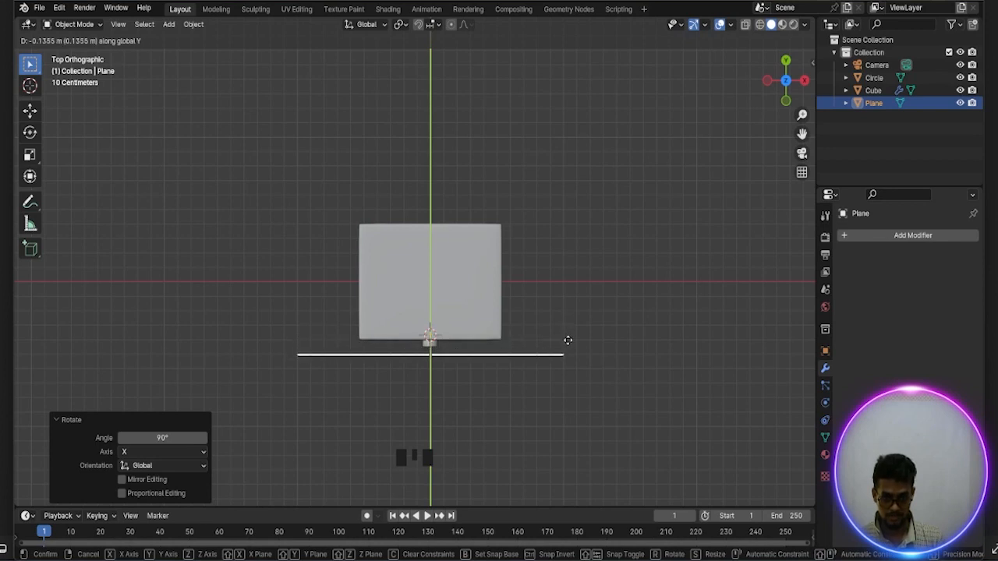
pyautogui.click(567, 347)
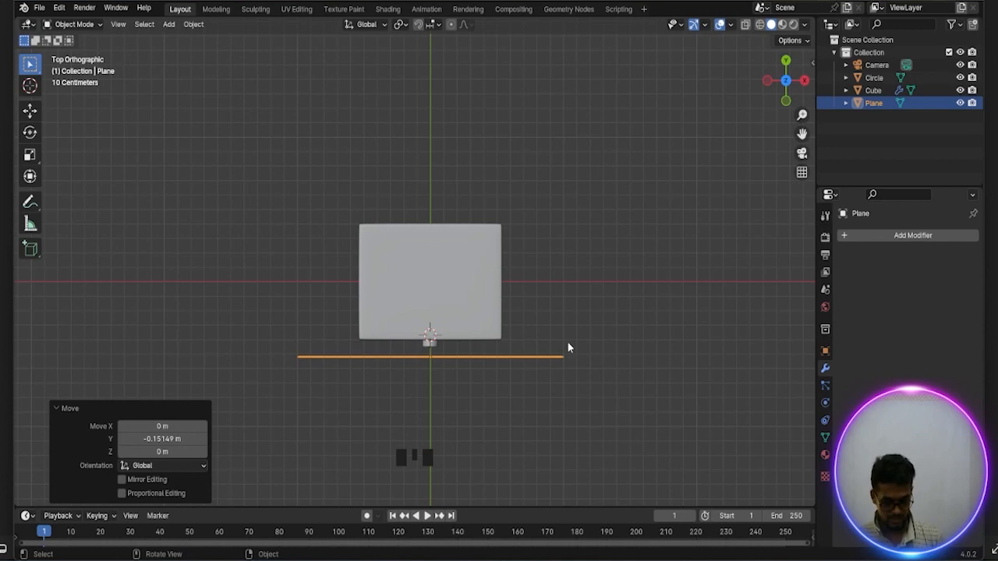
# Narrow the plane along the global X axis by about 0.53 and again by about 0.83, slightly narrower than the housing
pyautogui.press('s')
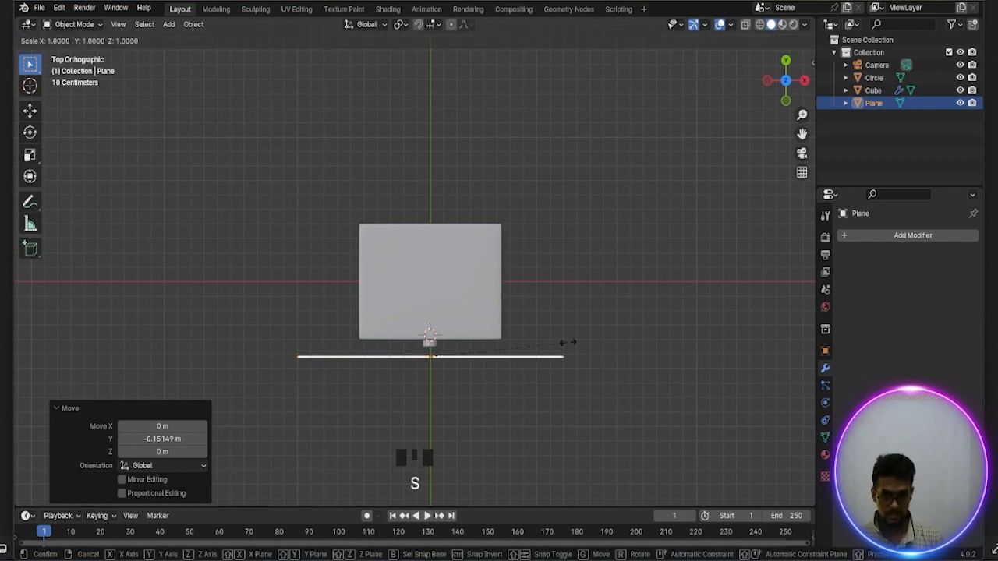
pyautogui.press('x')
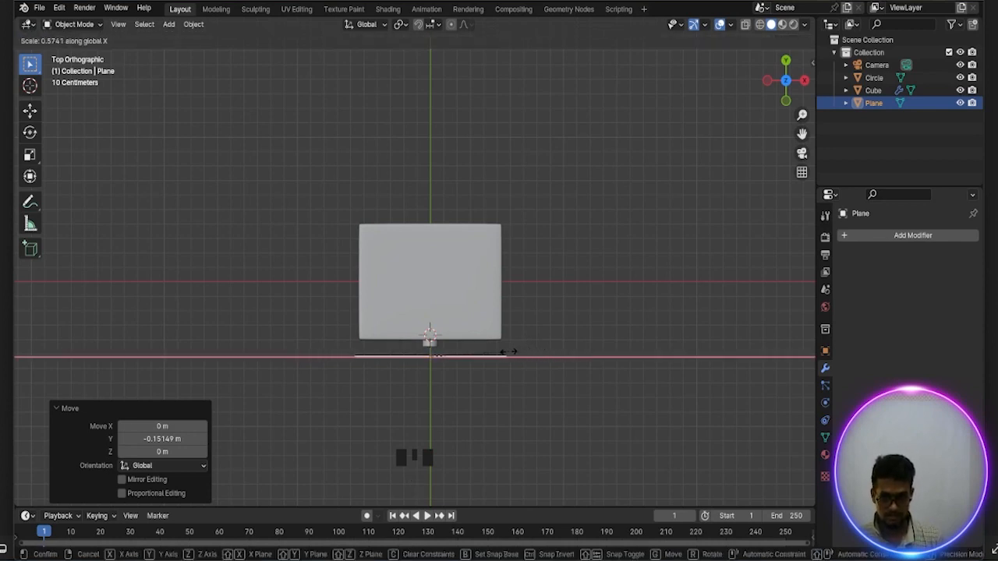
pyautogui.click(503, 357)
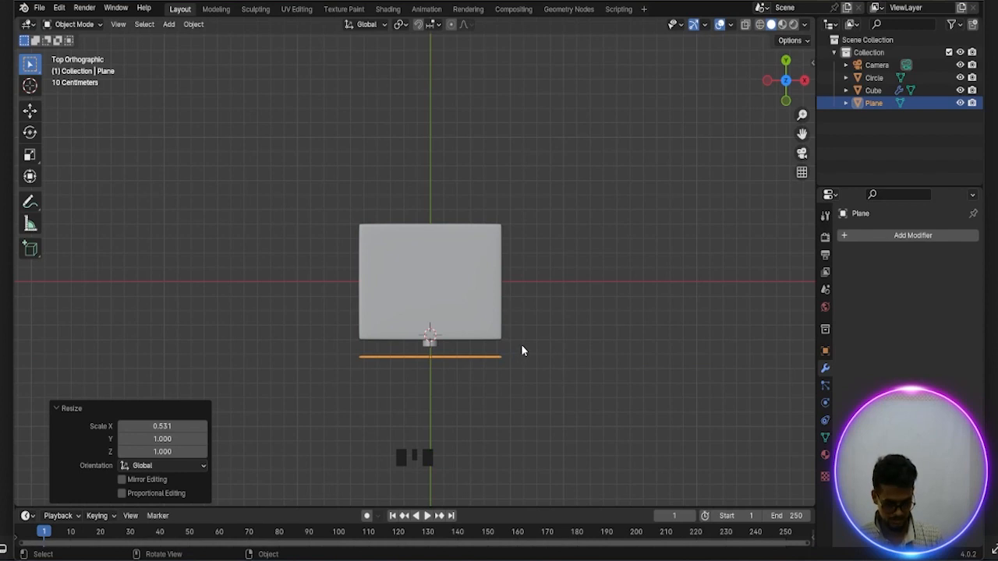
pyautogui.press('s')
pyautogui.press('x')
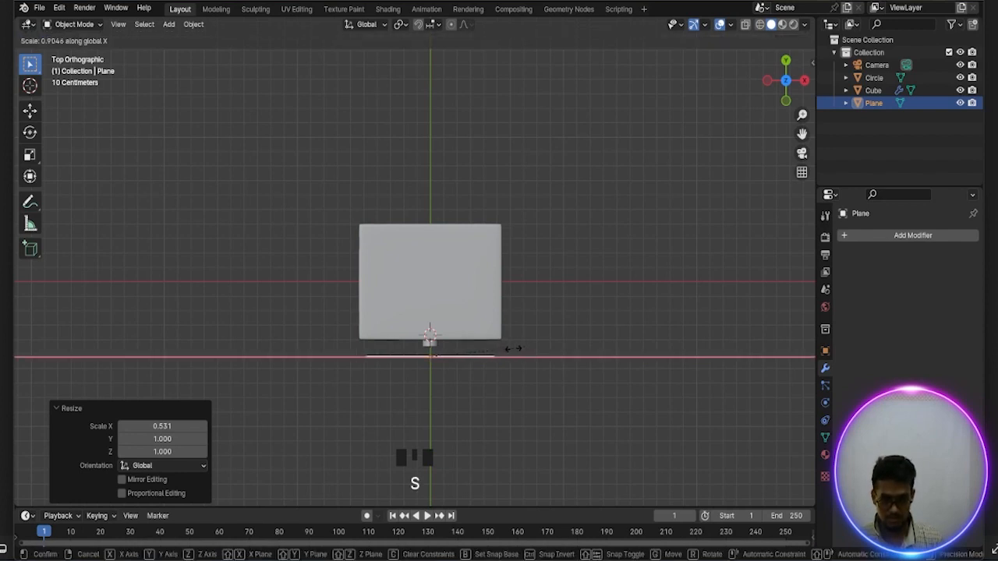
pyautogui.click(512, 356)
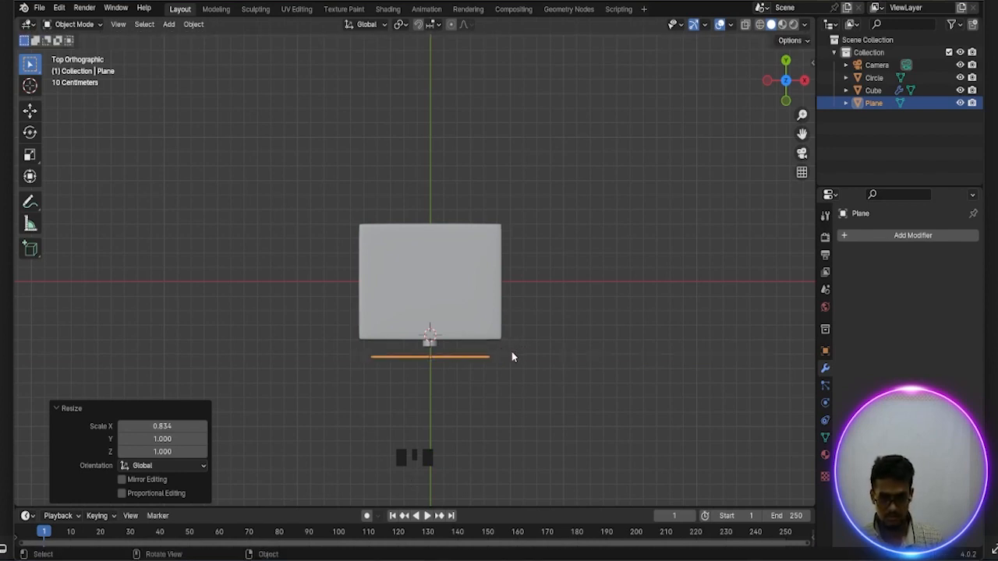
# In Edit Mode, scale the plane's face along the global Z axis to about 0.39 so it fits within the housing's front
pyautogui.moveTo(512, 356); pyautogui.dragTo(516, 252, button='middle')
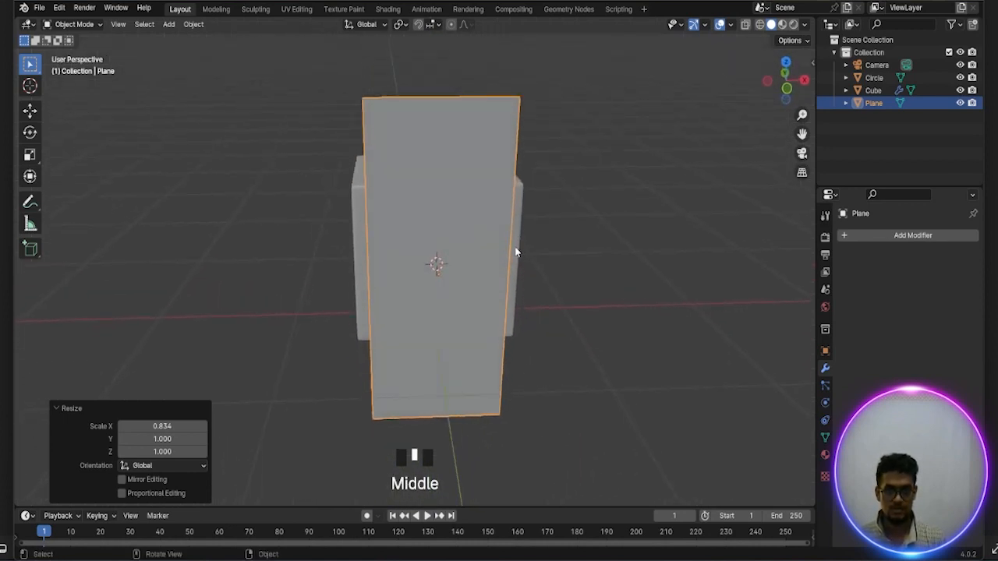
pyautogui.scroll(-2, 515, 251)
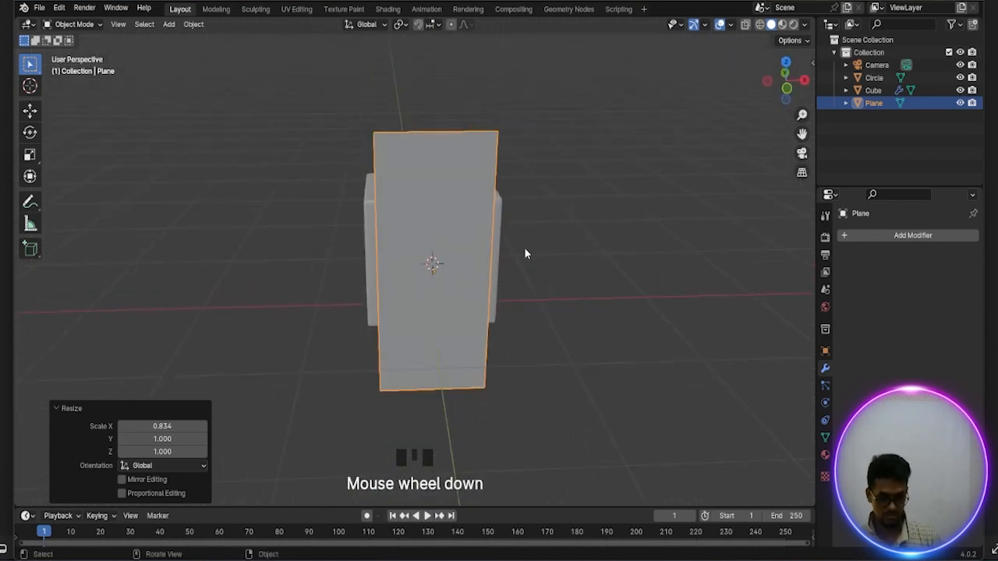
pyautogui.press('Tab')
pyautogui.scroll(-1, 524, 249)
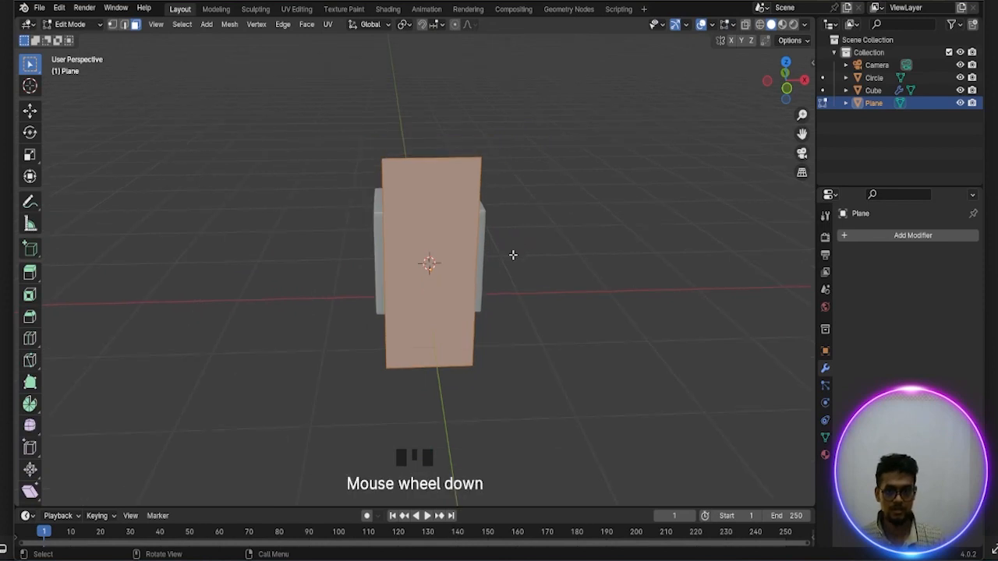
pyautogui.scroll(1, 520, 254)
pyautogui.press('s')
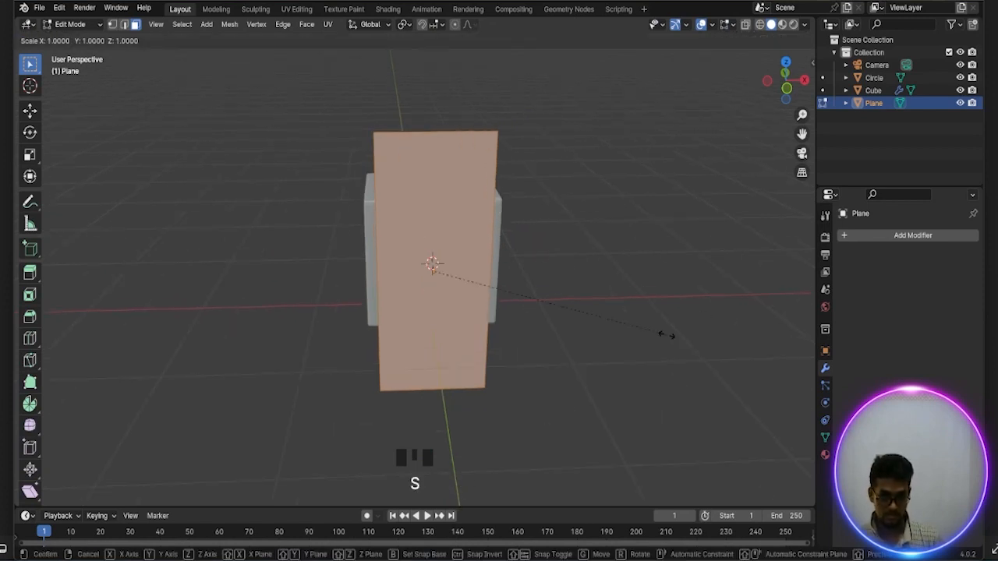
pyautogui.press('z')
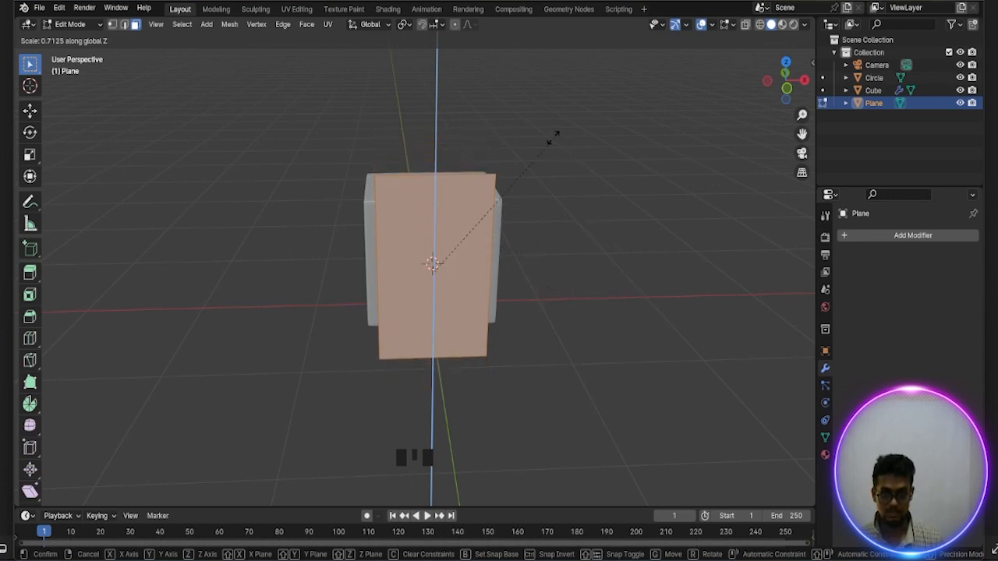
pyautogui.click(516, 219)
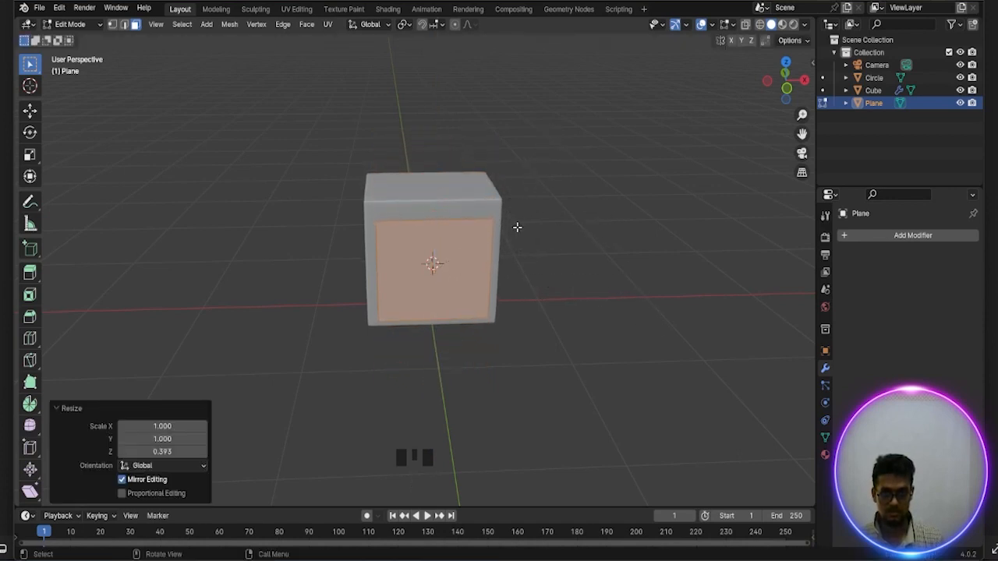
# Select the plane's two vertical side edges and extrude them about 0.24 m along the global Y axis toward the housing
pyautogui.moveTo(517, 225); pyautogui.dragTo(472, 263, button='middle')
pyautogui.scroll(2, 539, 397)
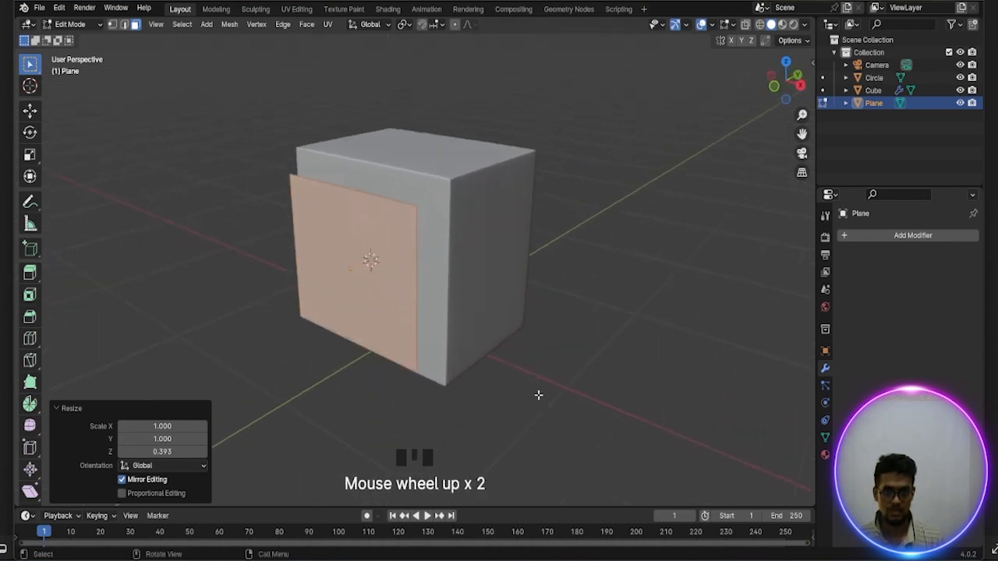
pyautogui.moveTo(459, 308); pyautogui.dragTo(484, 301, button='middle')
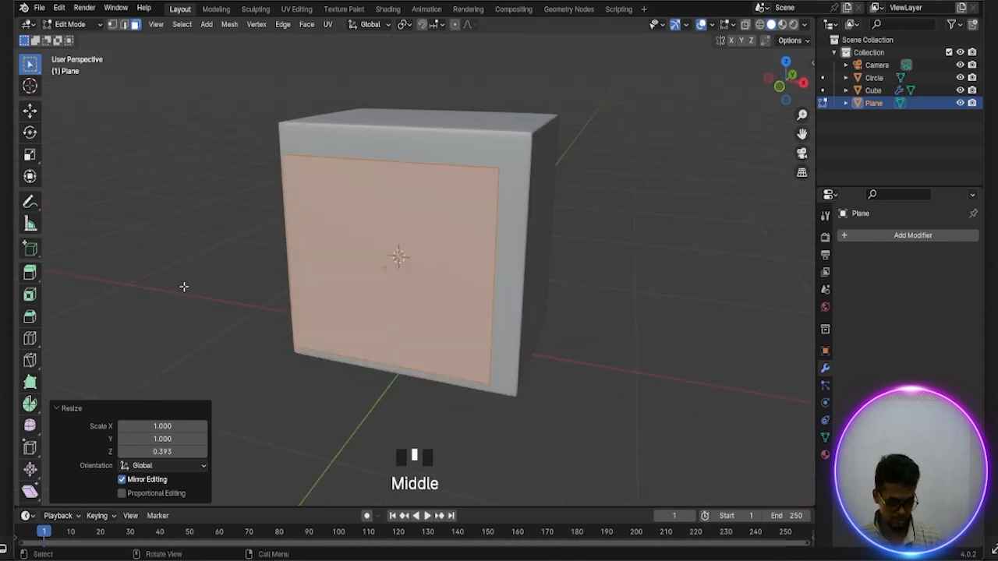
pyautogui.press('2')
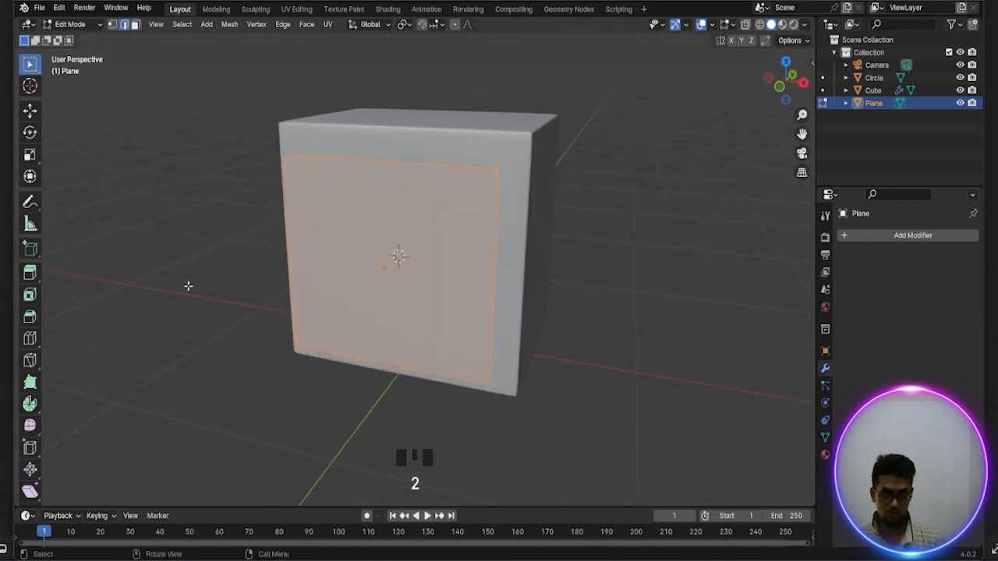
pyautogui.click(289, 242)
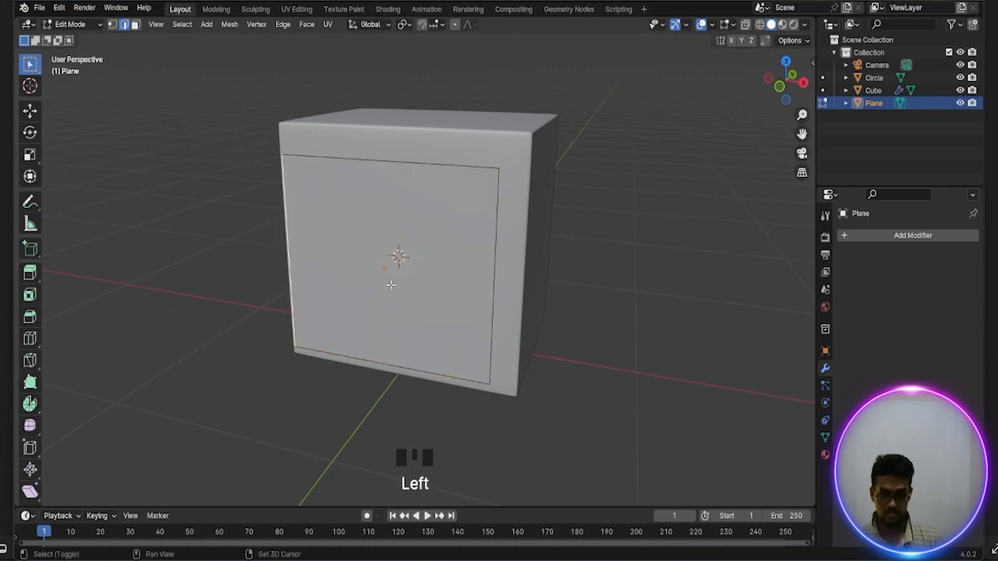
pyautogui.keyDown('shift'); pyautogui.click(495, 265); pyautogui.keyUp('shift')
pyautogui.moveTo(495, 265); pyautogui.dragTo(439, 276, button='middle')
pyautogui.scroll(-1, 429, 278)
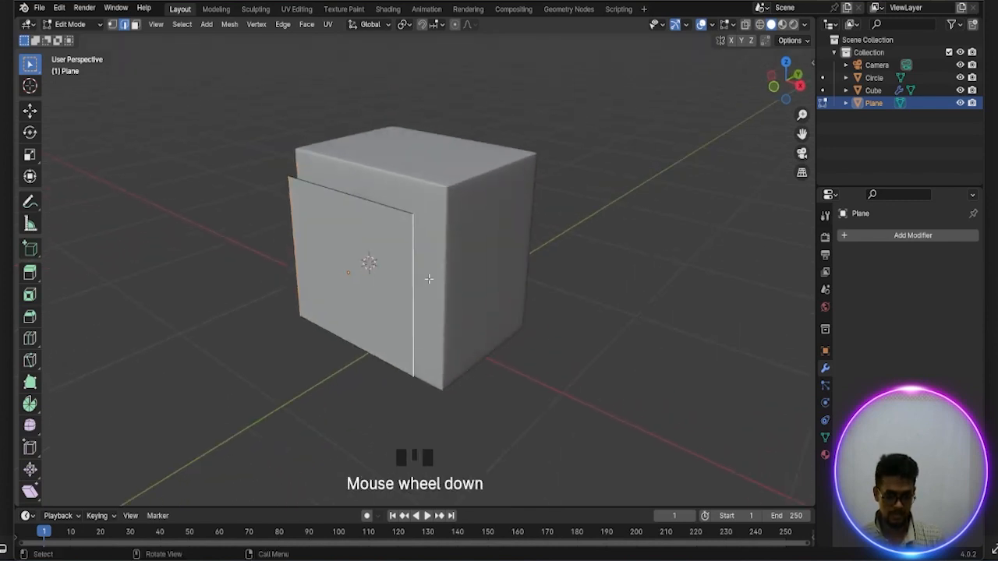
pyautogui.press('e')
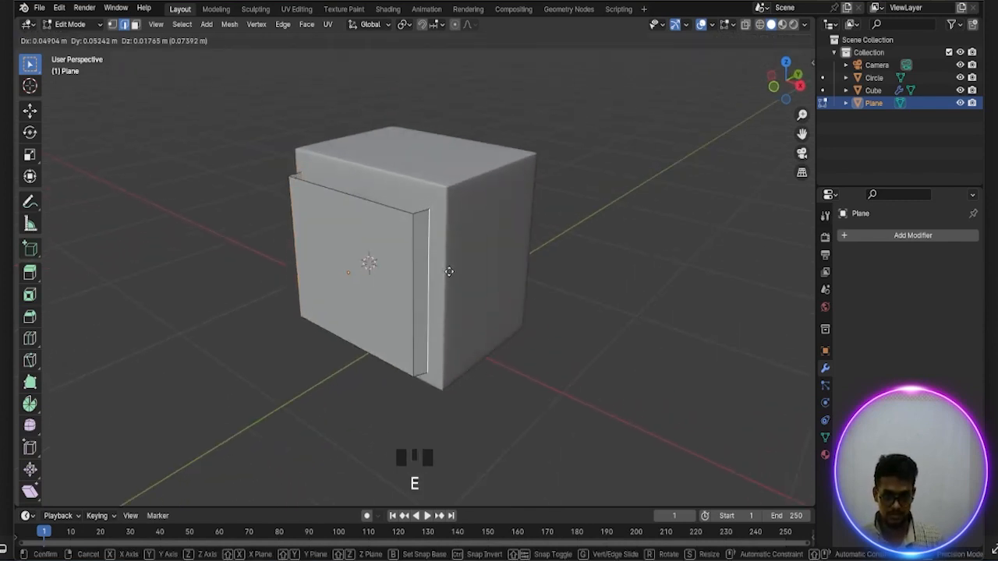
pyautogui.press('y')
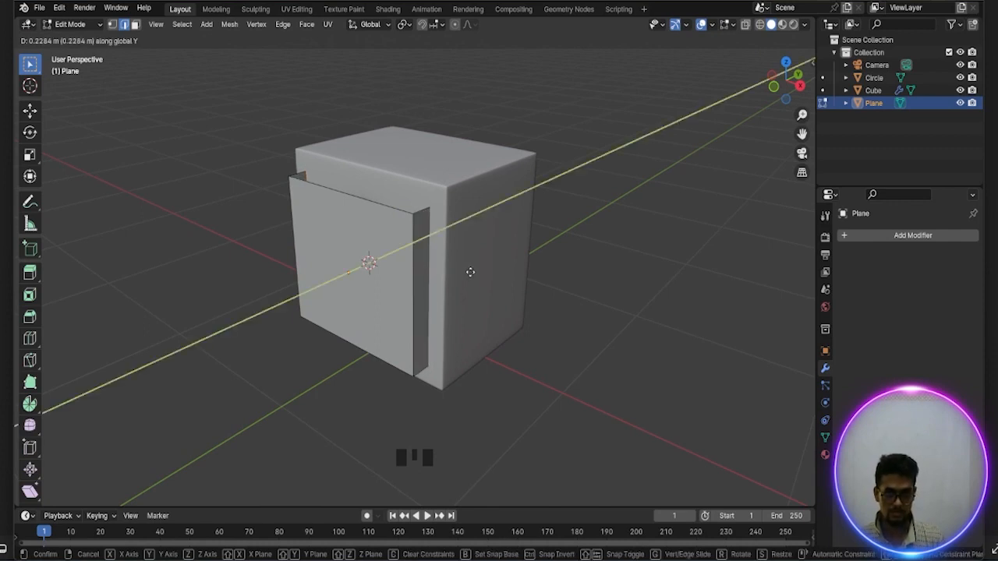
pyautogui.click(470, 273)
# Bevel the plane's two front vertical corner edges with a width of about 0.094 m and 5 segments
pyautogui.moveTo(470, 275); pyautogui.dragTo(492, 274, button='middle')
pyautogui.scroll(-1, 493, 275)
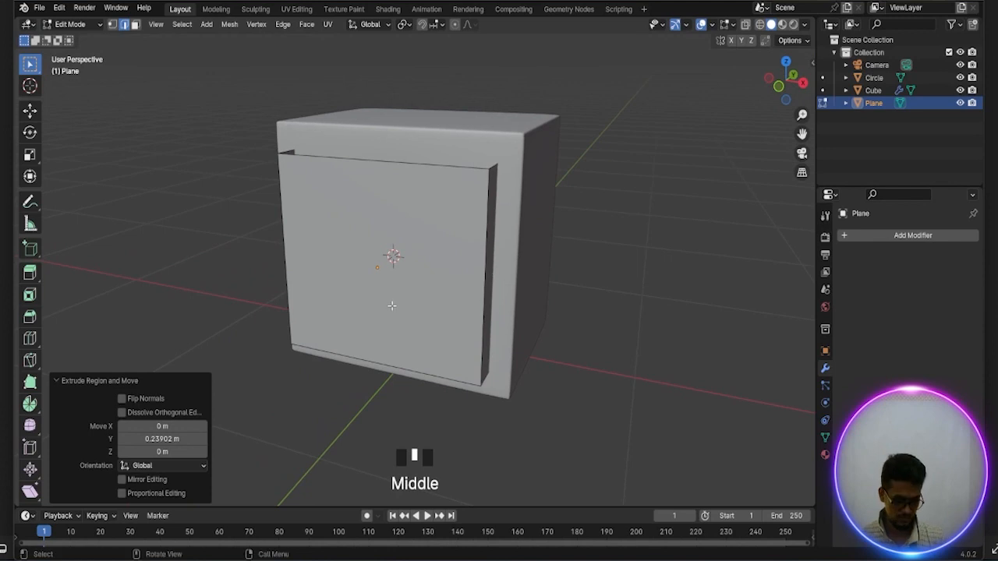
pyautogui.click(282, 225)
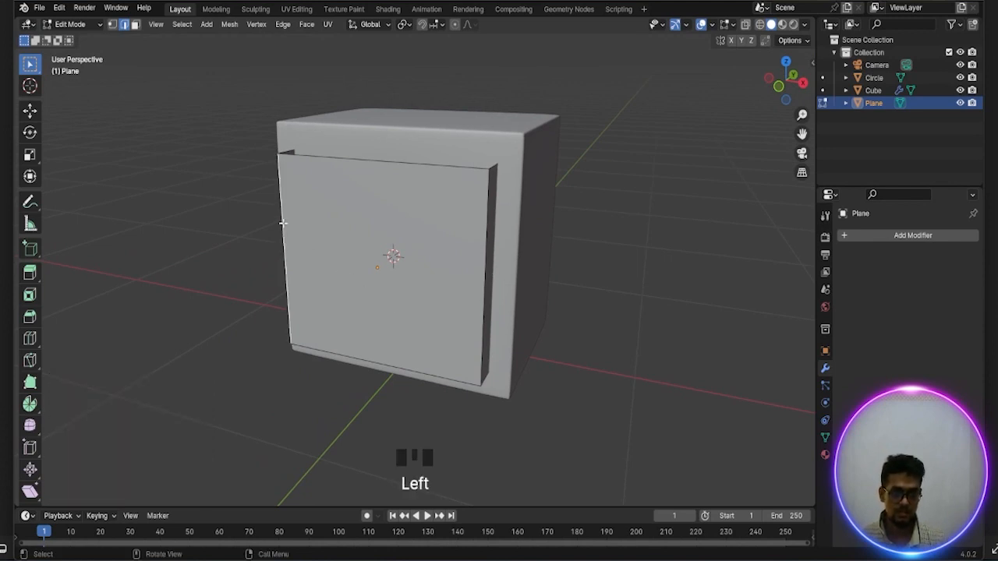
pyautogui.keyDown('shift'); pyautogui.click(486, 255); pyautogui.keyUp('shift')
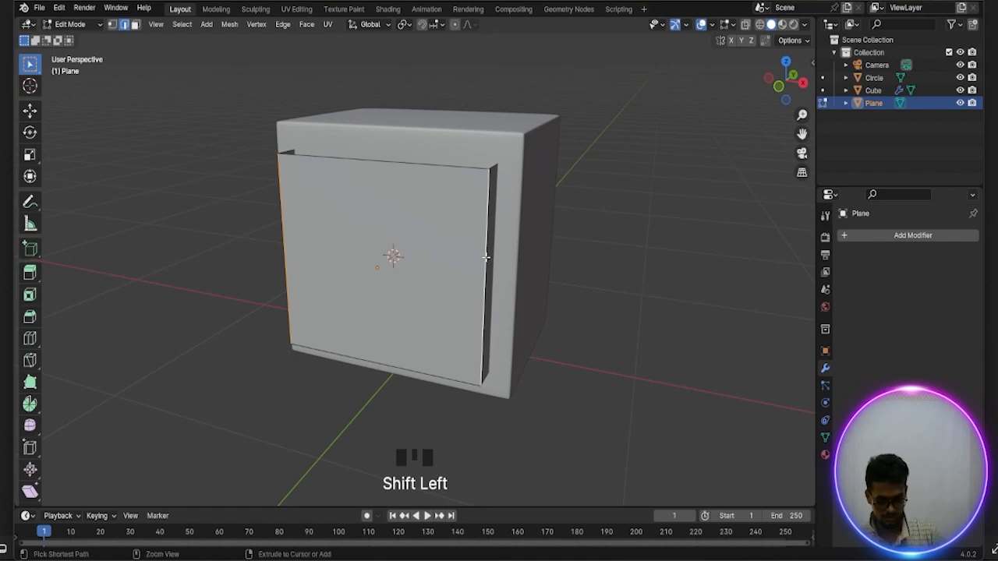
pyautogui.hotkey('ctrl', 'b')
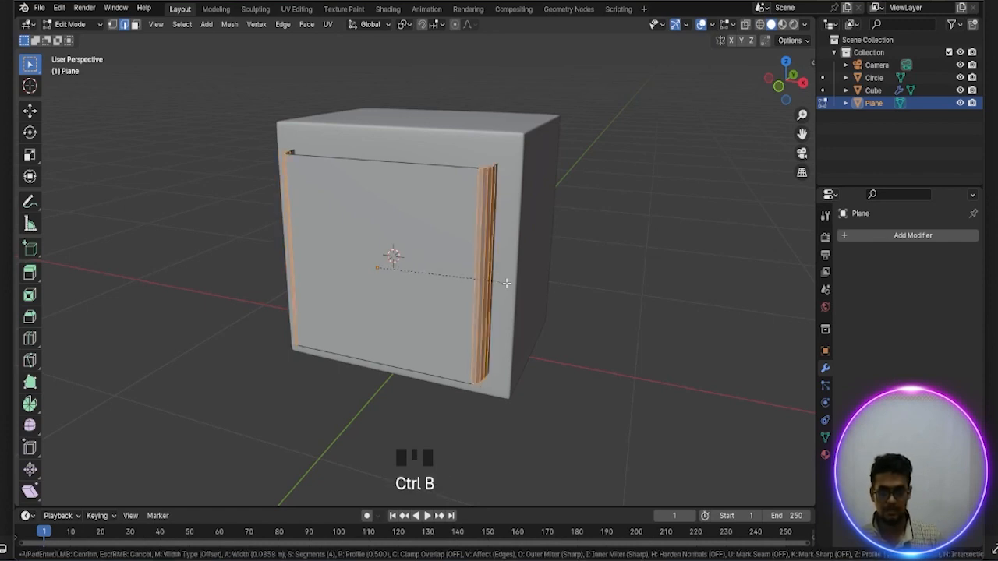
pyautogui.scroll(1, 509, 284)
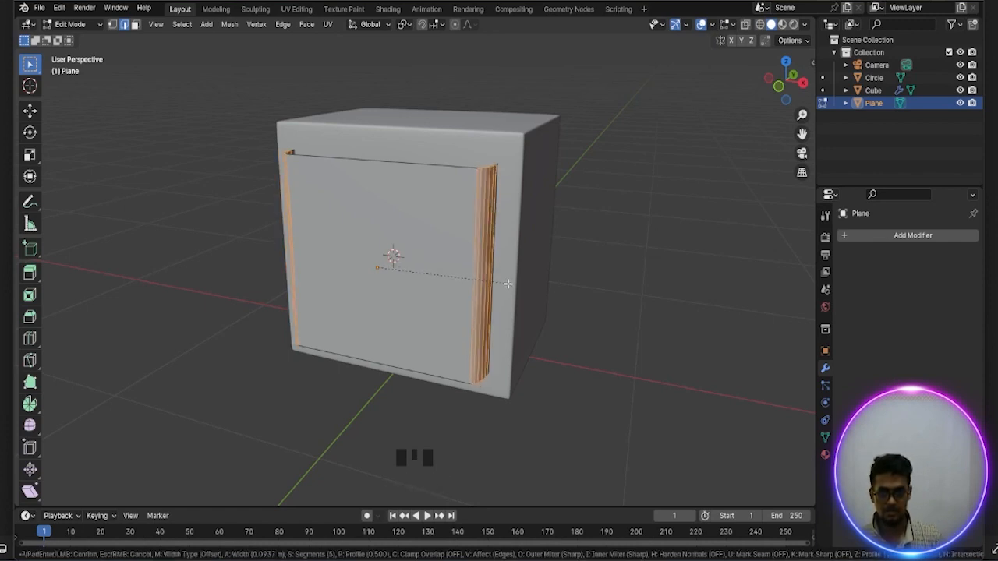
pyautogui.click(508, 284)
# Add 10 evenly spaced horizontal loop cuts across the plane and its rounded sides, keeping the slide factor at 0
pyautogui.moveTo(508, 285); pyautogui.dragTo(501, 241, button='middle')
pyautogui.scroll(-1, 500, 250)
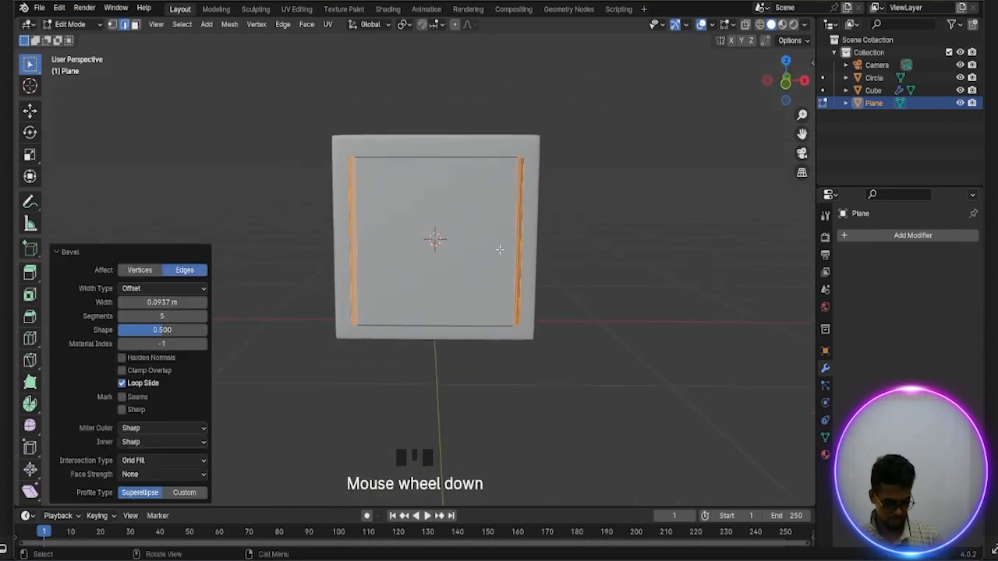
pyautogui.press('ctrl')
pyautogui.hotkey('ctrl', 'r')
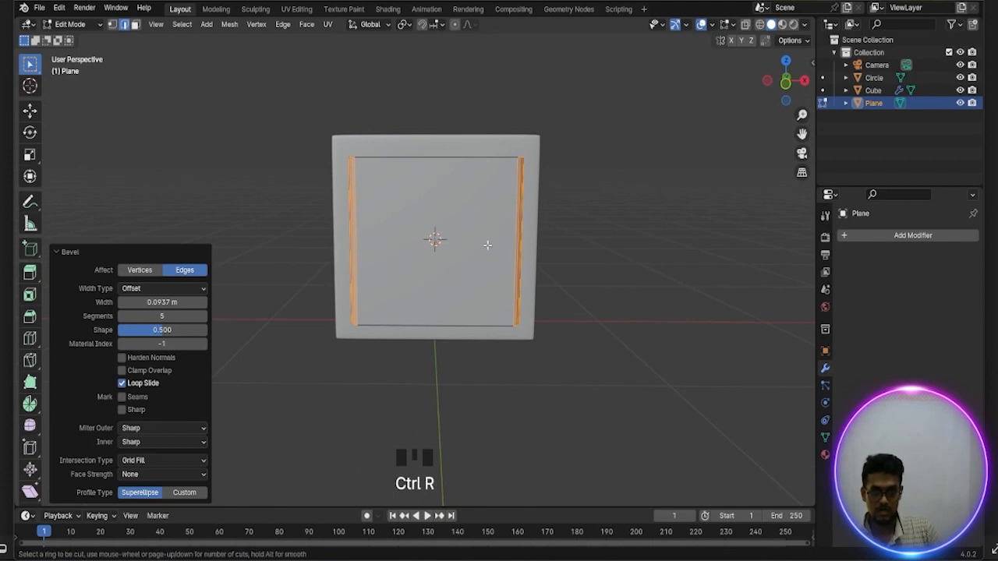
pyautogui.scroll(7, 502, 257)
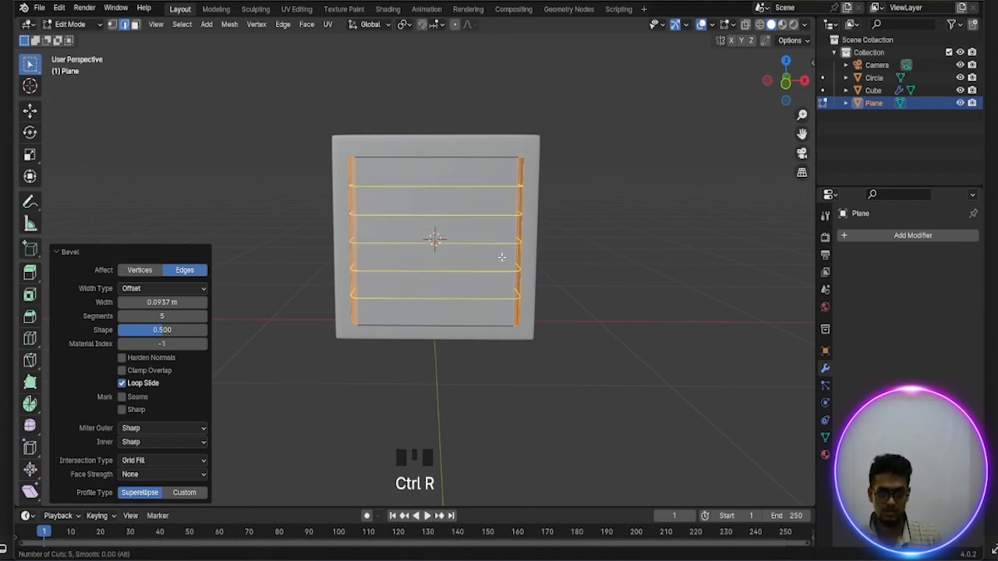
pyautogui.scroll(1, 502, 257)
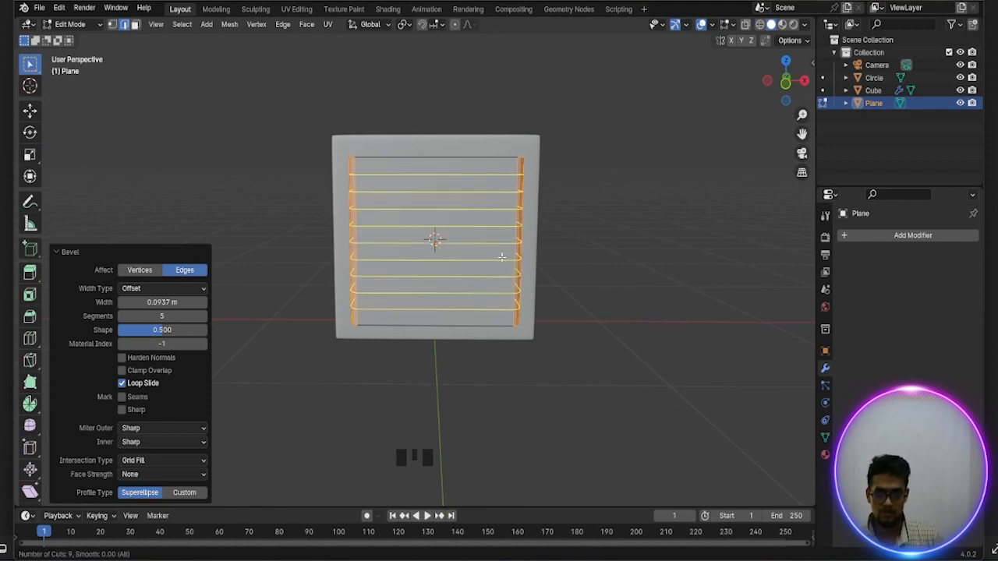
pyautogui.scroll(2, 501, 257)
pyautogui.scroll(-1, 501, 257)
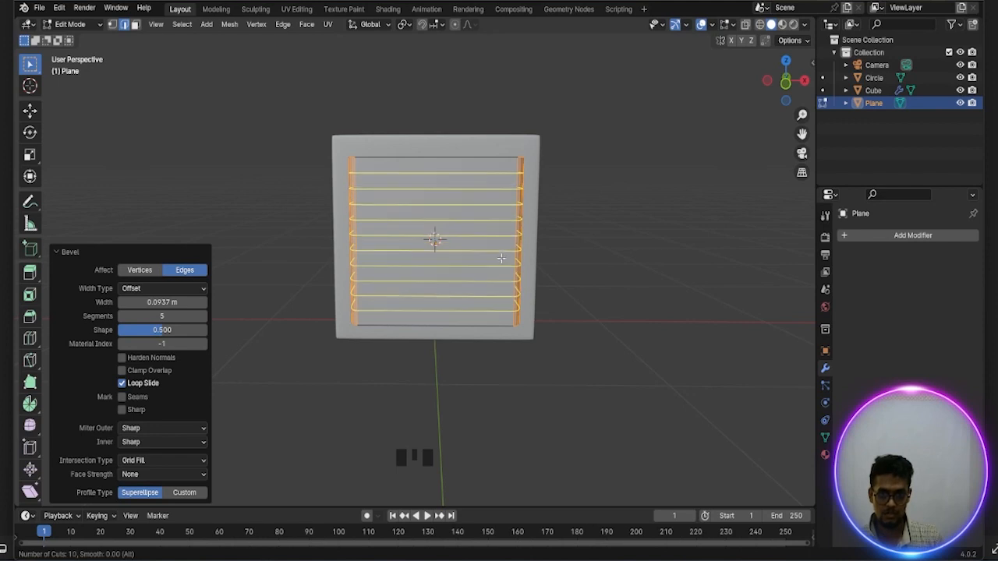
pyautogui.click(501, 257)
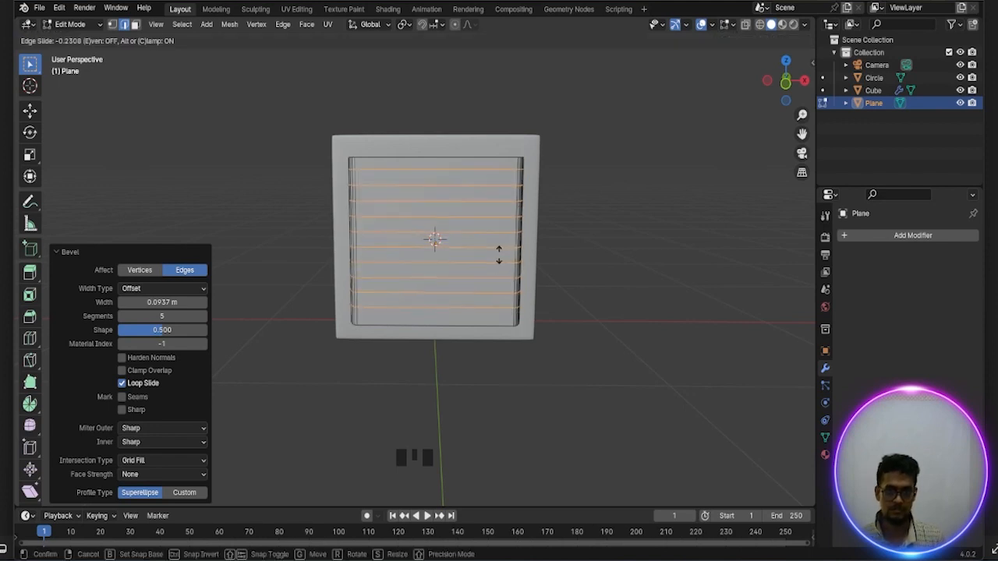
pyautogui.click(499, 254)
pyautogui.scroll(-1, 473, 190)
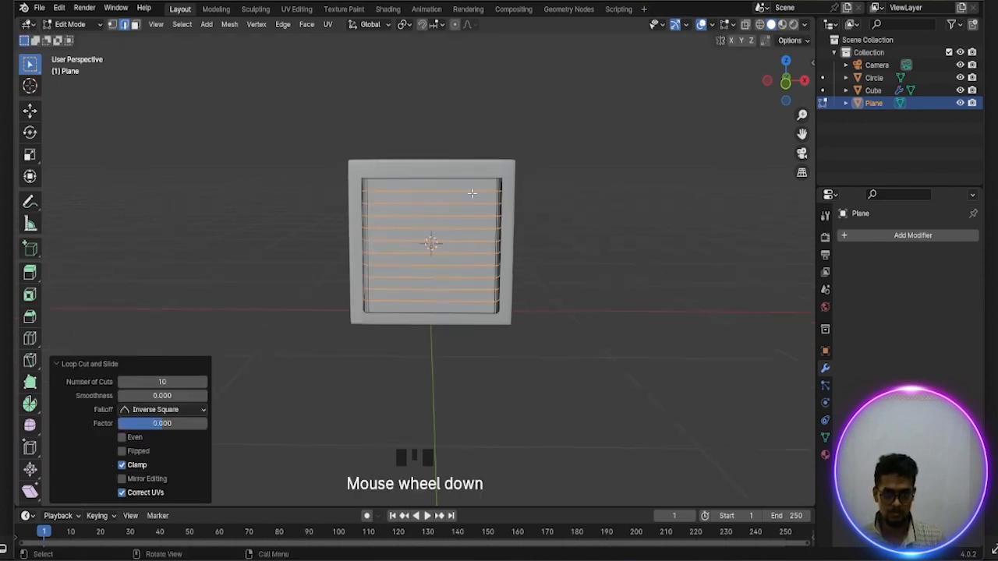
# Add the plane's uppermost and lowermost horizontal edge loops to the selection of loop cuts
pyautogui.moveTo(470, 195); pyautogui.dragTo(465, 222, button='middle')
pyautogui.scroll(2, 463, 229)
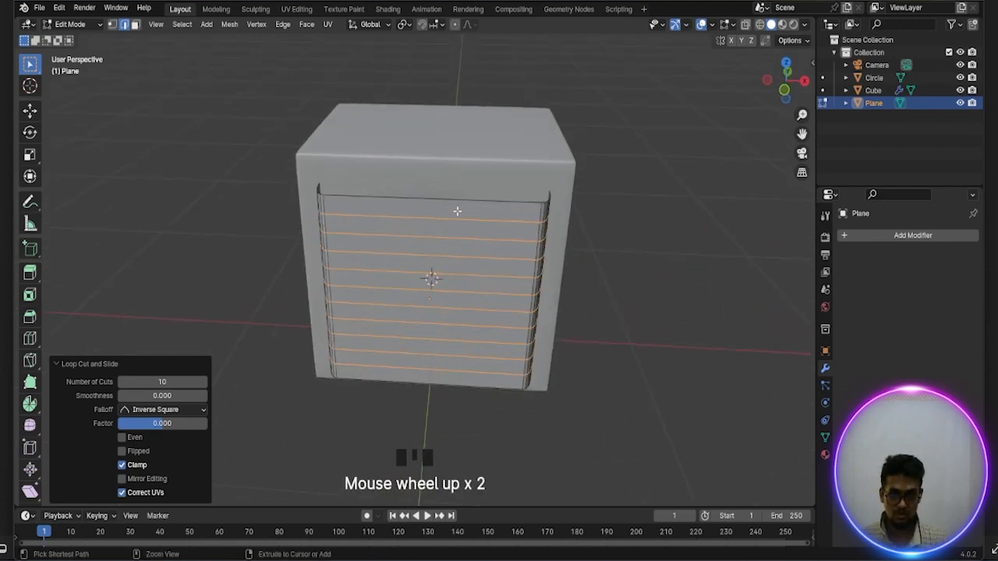
pyautogui.keyDown('ctrl'); pyautogui.keyDown('alt'); pyautogui.click(457, 202); pyautogui.keyUp('alt'); pyautogui.keyUp('ctrl')
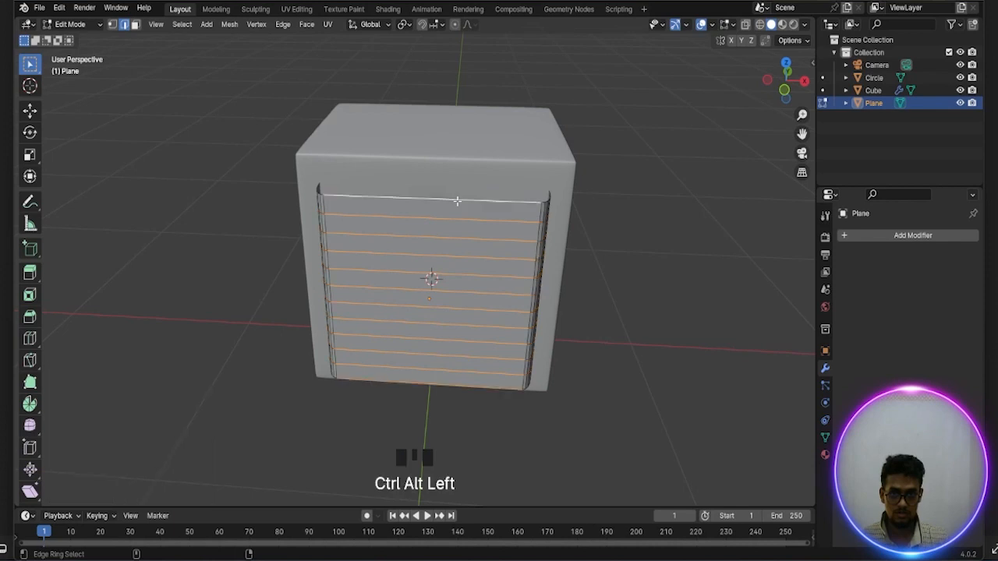
pyautogui.hotkey('ctrl', 'z')
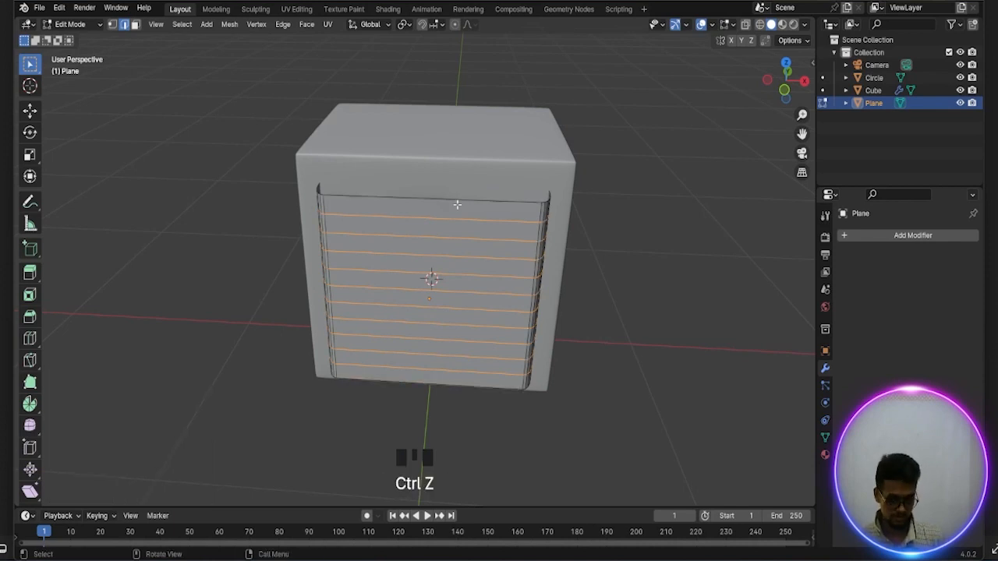
pyautogui.keyDown('alt'); pyautogui.keyDown('shift'); pyautogui.click(457, 202); pyautogui.keyUp('shift'); pyautogui.keyUp('alt')
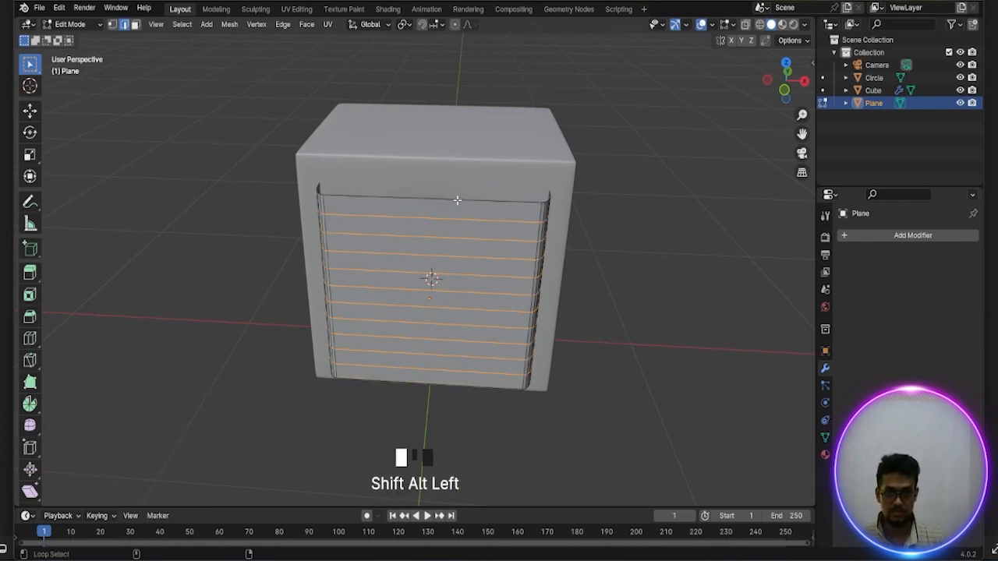
pyautogui.scroll(-1, 458, 207)
pyautogui.moveTo(460, 232); pyautogui.dragTo(460, 201, button='middle')
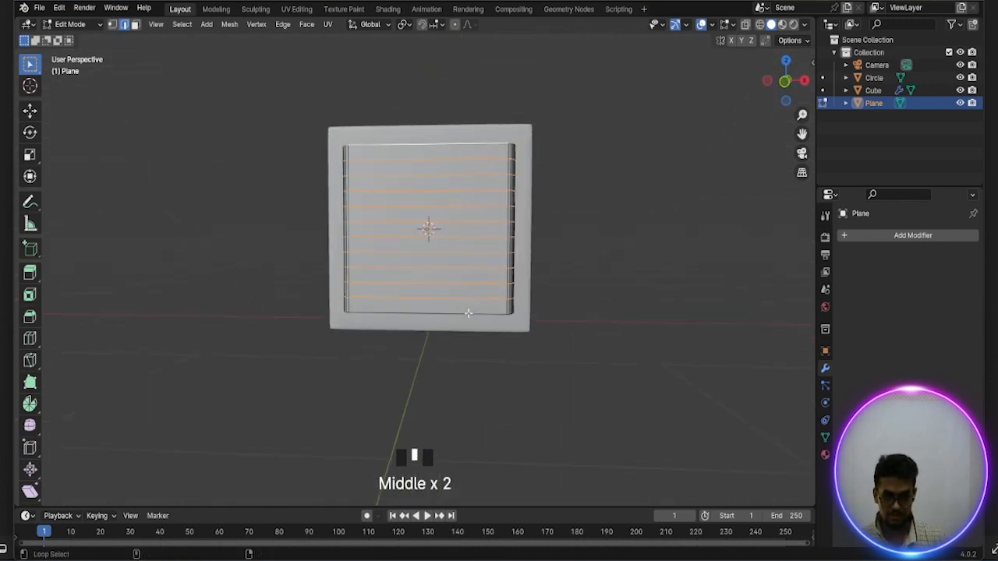
pyautogui.keyDown('alt'); pyautogui.keyDown('shift'); pyautogui.click(465, 315); pyautogui.keyUp('shift'); pyautogui.keyUp('alt')
pyautogui.moveTo(465, 289); pyautogui.dragTo(445, 325, button='middle')
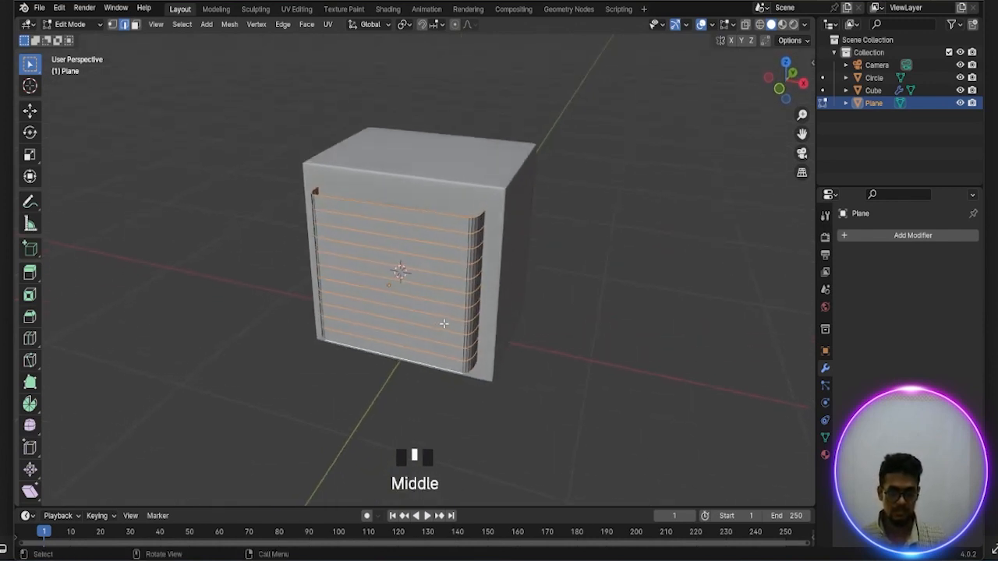
# Separate the selected horizontal edge loops into their own object and return to Object Mode
pyautogui.scroll(2, 446, 323)
pyautogui.press('p')
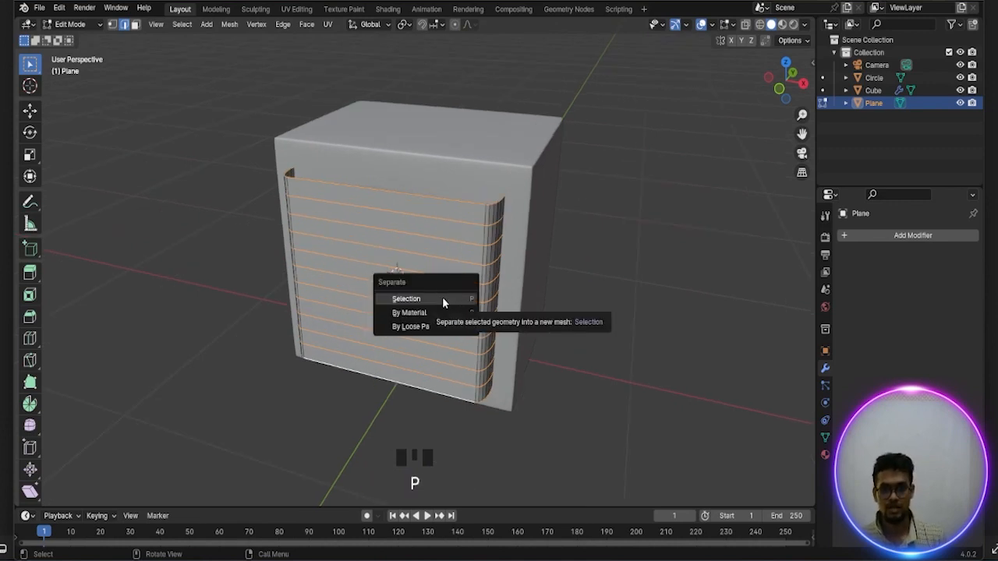
pyautogui.click(442, 297)
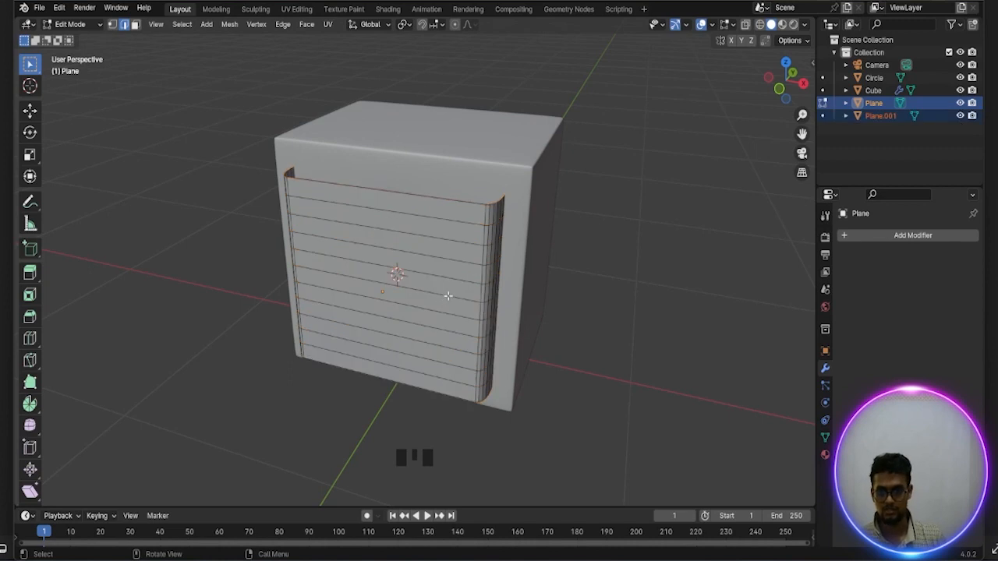
pyautogui.press('Tab')
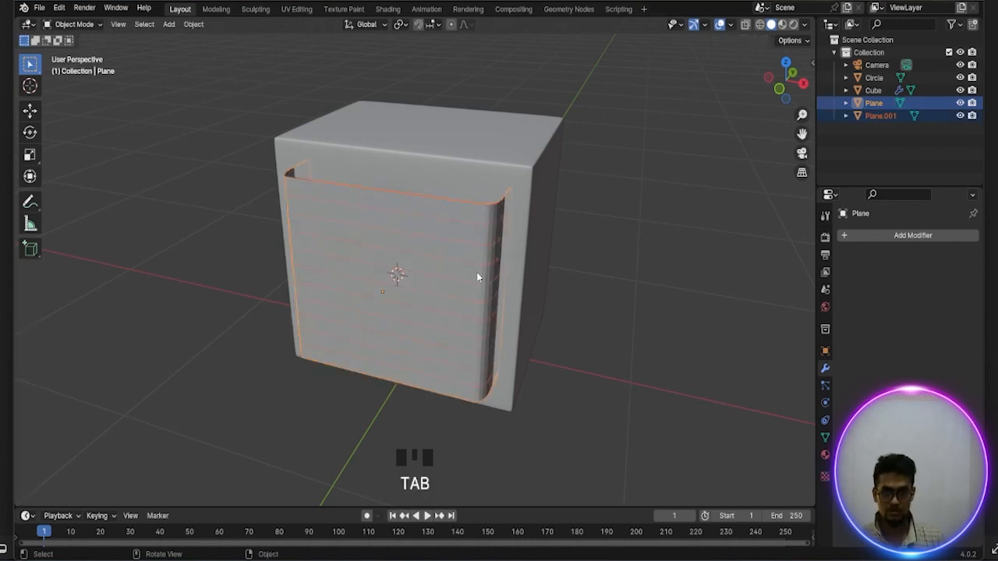
# Delete the original Plane object, keeping only the separated horizontal edge loops in front of the fan
pyautogui.moveTo(478, 278); pyautogui.dragTo(510, 273, button='middle')
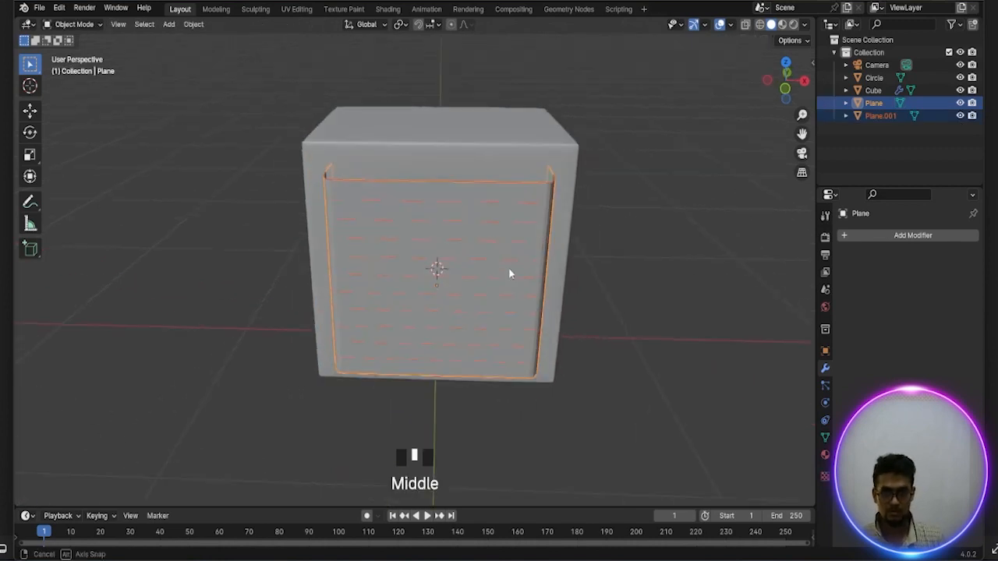
pyautogui.click(871, 138)
pyautogui.click(873, 102)
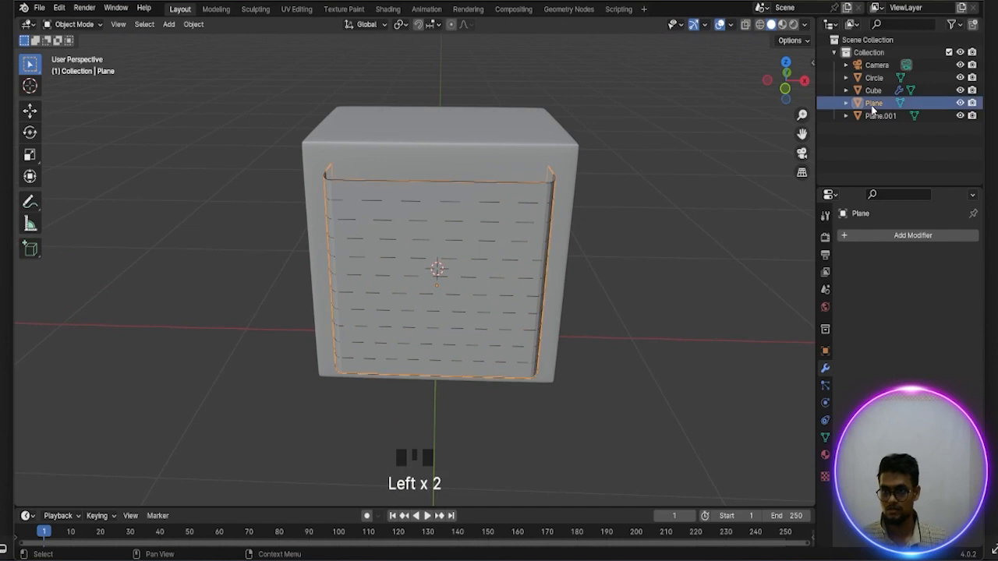
pyautogui.press('x')
pyautogui.click(713, 187)
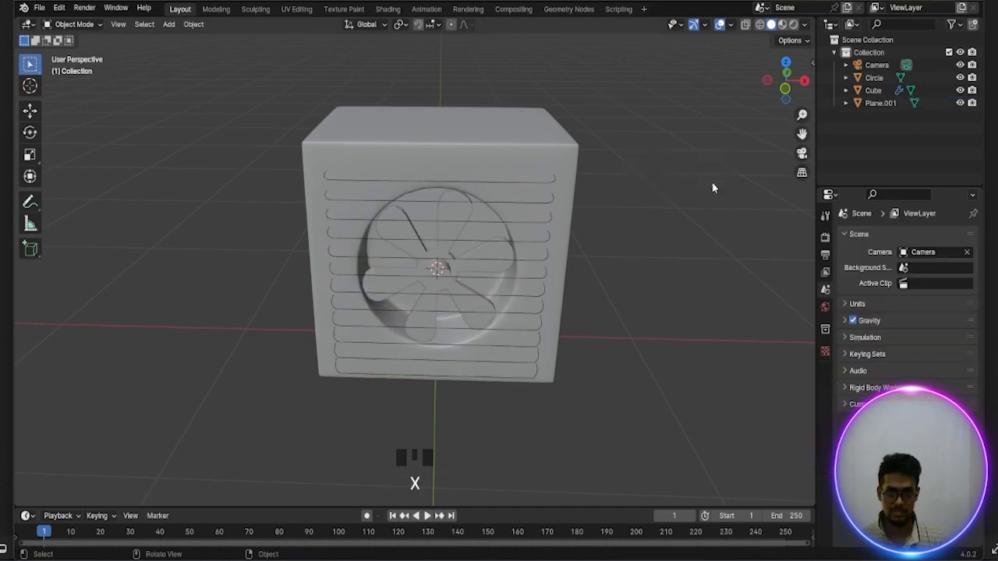
# Convert the separated horizontal edge loops, Plane.001, from a mesh to a curve
pyautogui.moveTo(668, 216); pyautogui.dragTo(638, 218, button='middle')
pyautogui.scroll(2, 639, 214)
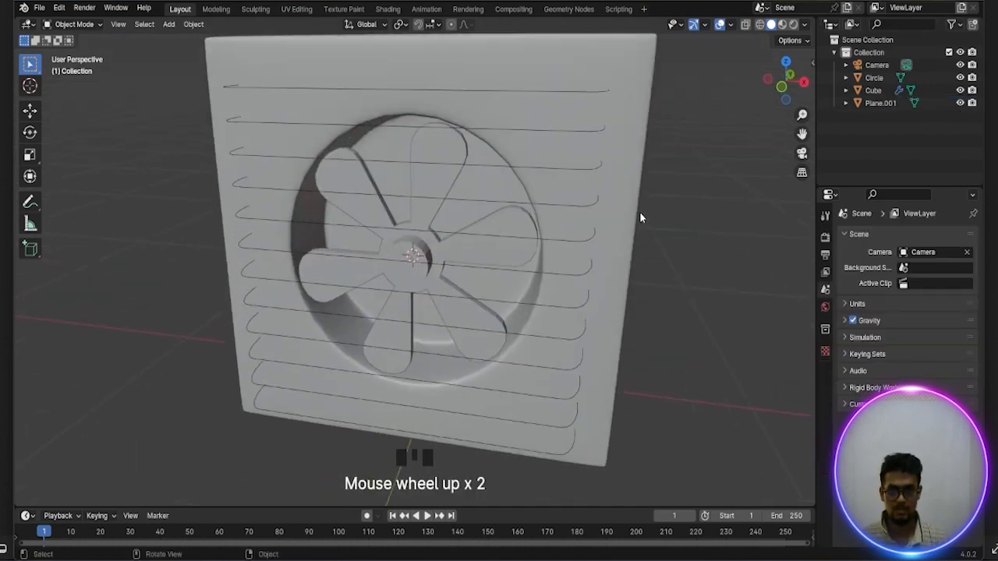
pyautogui.scroll(-1, 640, 214)
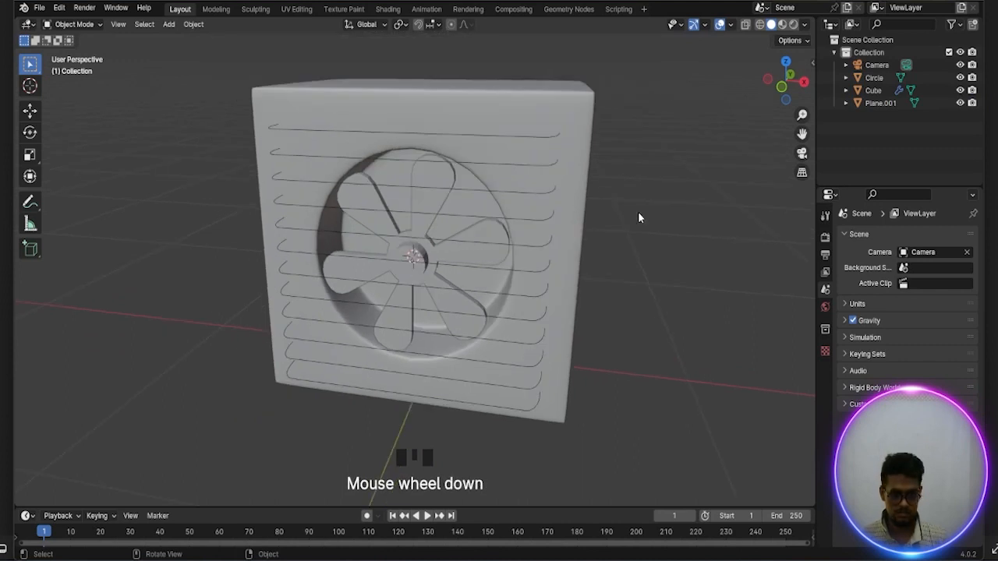
pyautogui.click(547, 142)
pyautogui.rightClick(547, 142)
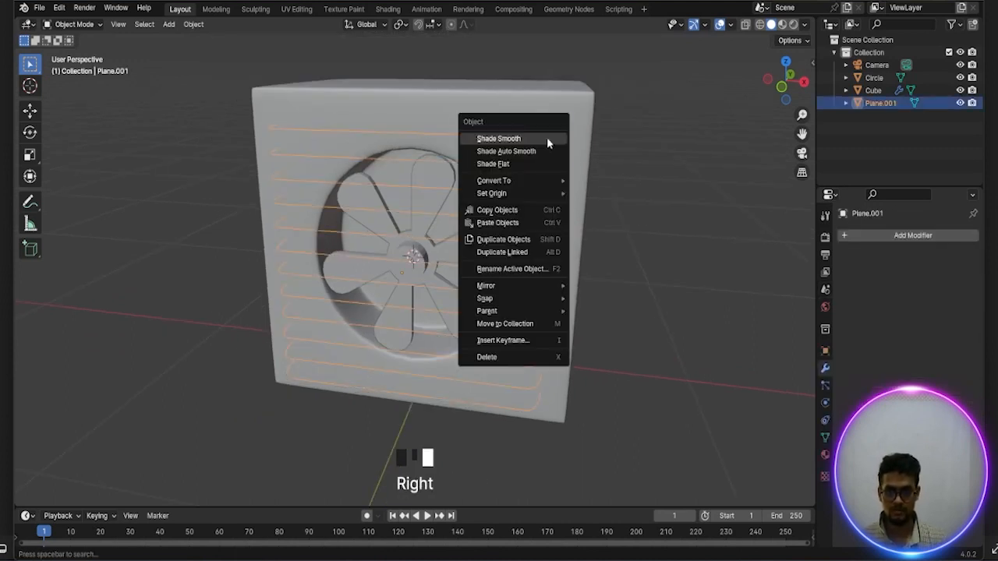
pyautogui.moveTo(559, 181)
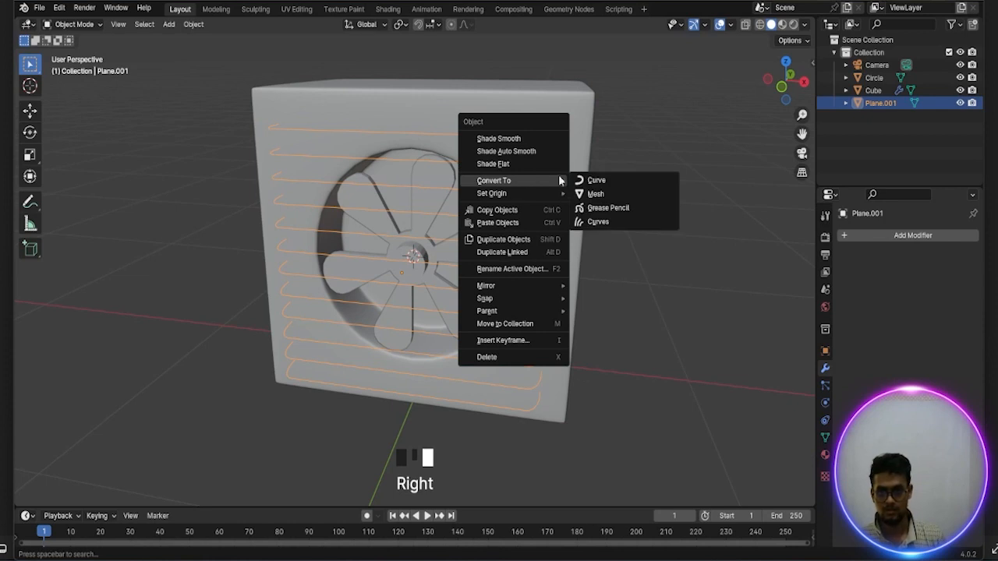
pyautogui.click(598, 186)
pyautogui.scroll(-2, 626, 261)
pyautogui.moveTo(626, 261); pyautogui.dragTo(663, 264, button='middle')
# Give the grille curve a round bevel and reduce its depth so the lines form slim tubular bars
pyautogui.click(825, 421)
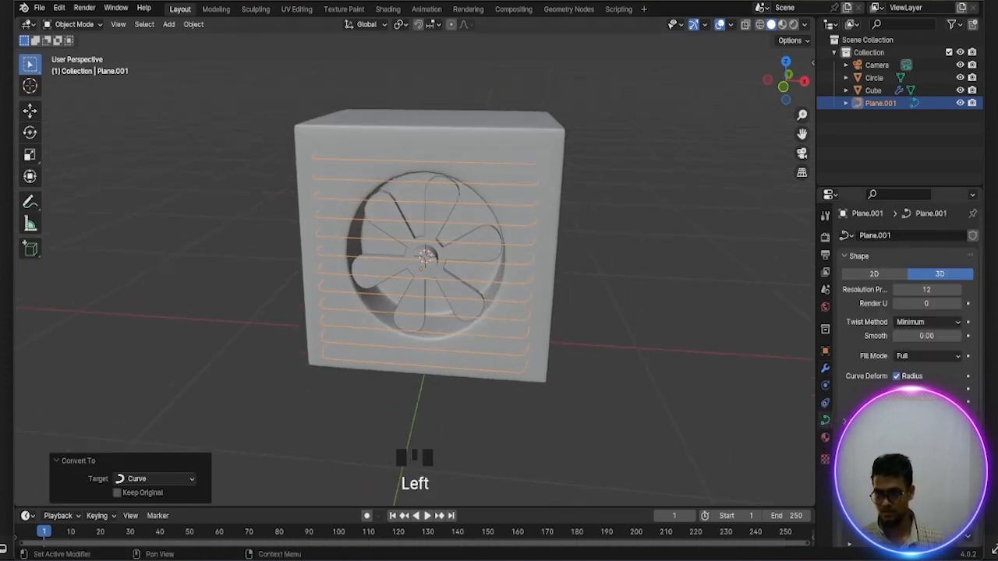
pyautogui.click(864, 439)
pyautogui.scroll(-6, 865, 437)
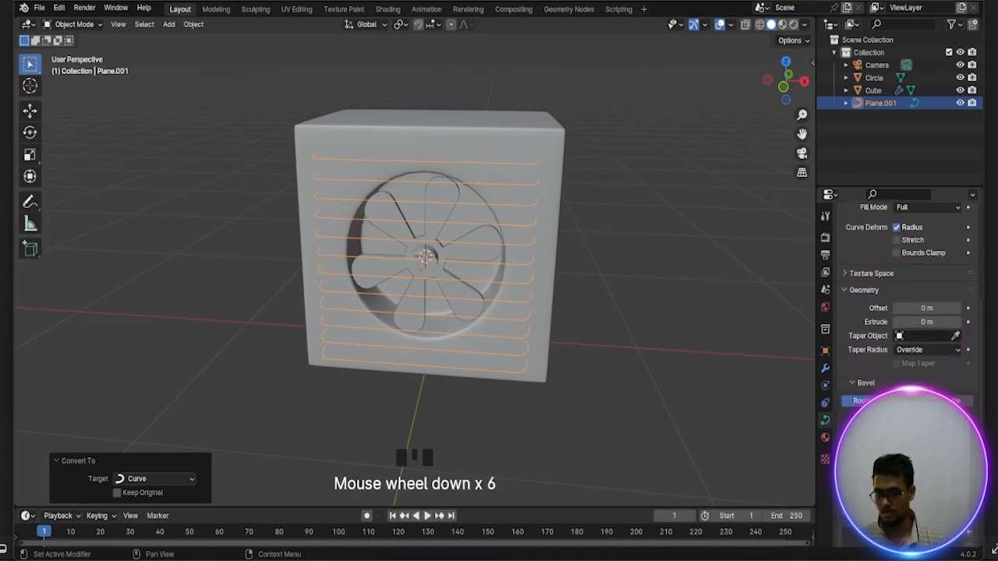
pyautogui.click(956, 418)
pyautogui.click(957, 418)
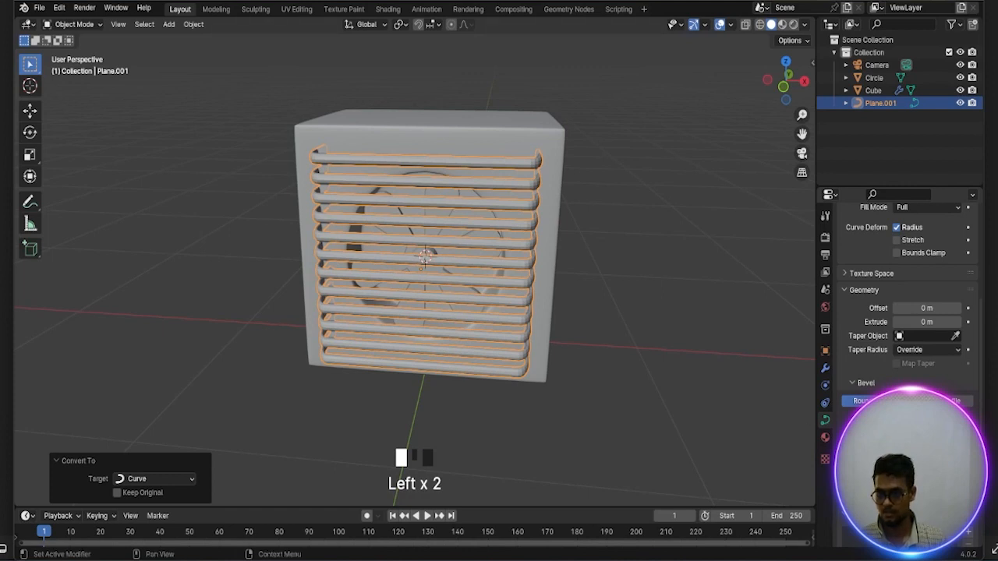
pyautogui.click(957, 419)
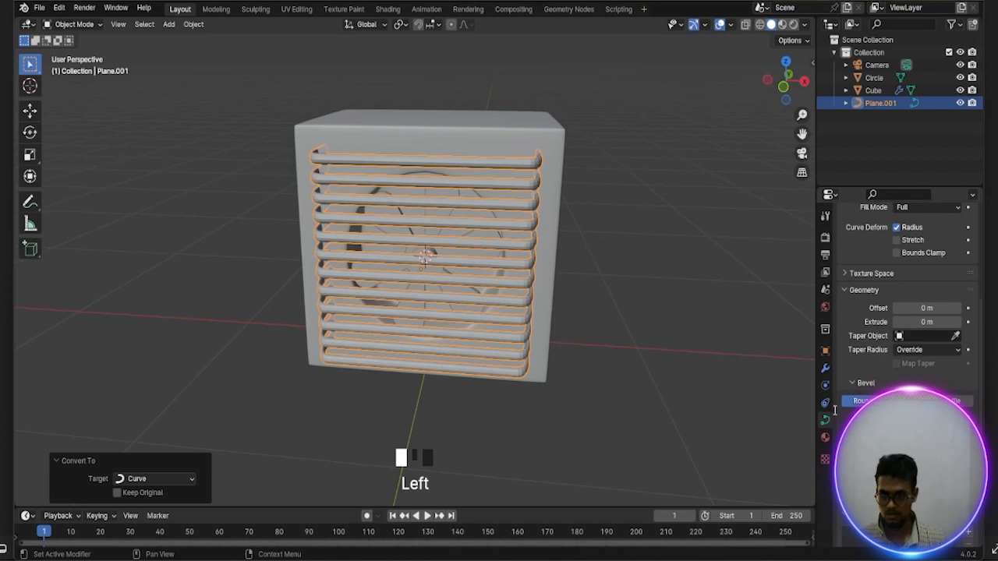
pyautogui.press('Return')
pyautogui.scroll(-2, 696, 370)
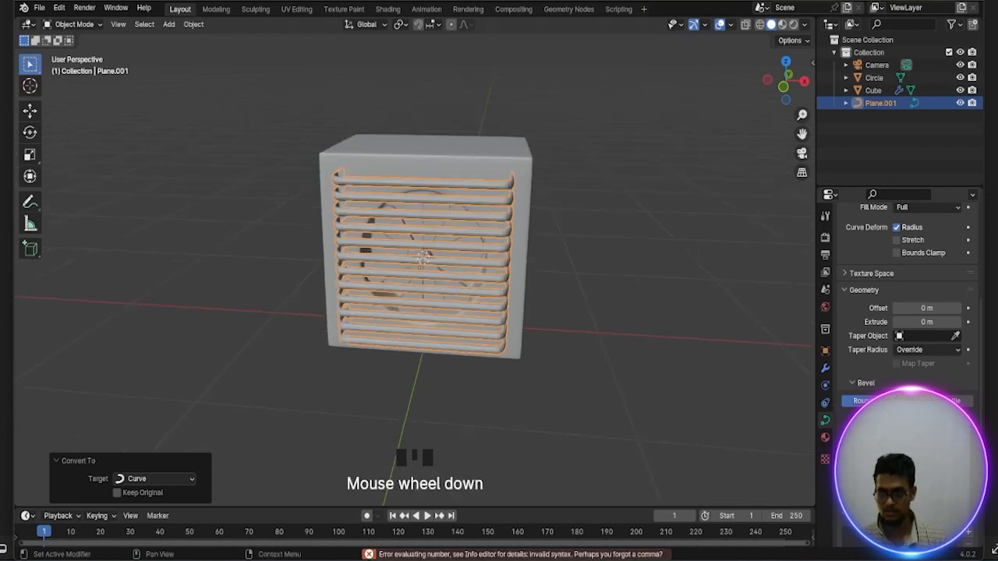
pyautogui.click(935, 418)
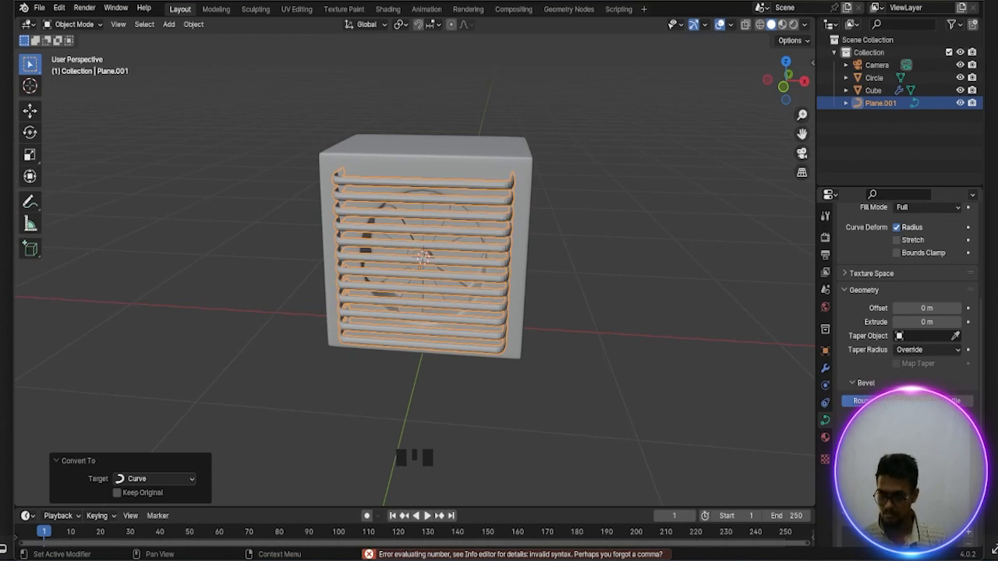
pyautogui.press('BackSpace')
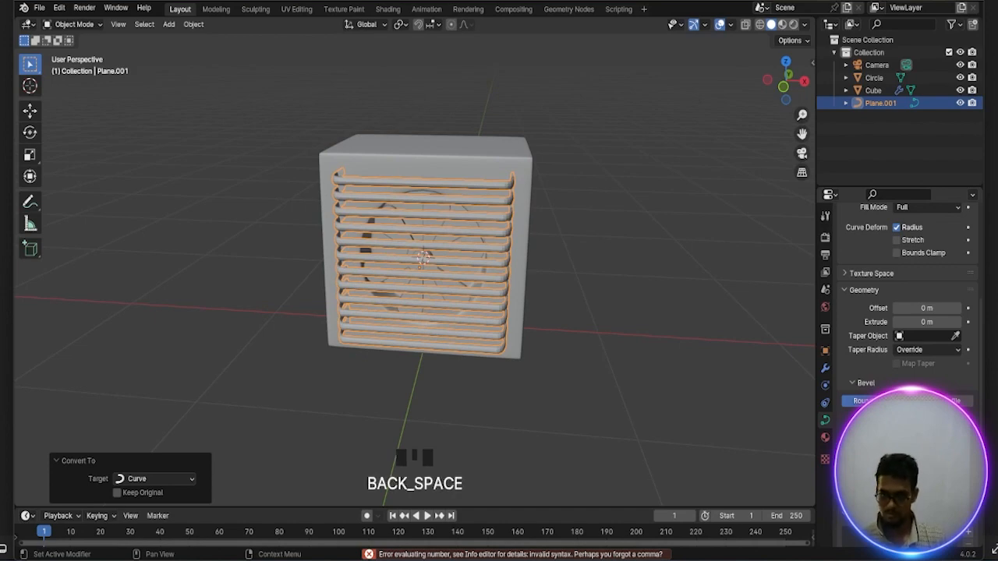
# Hide the grille object Plane.001 in the viewport to expose the fan blades
pyautogui.scroll(2, 683, 324)
pyautogui.moveTo(683, 323); pyautogui.dragTo(703, 343, button='middle')
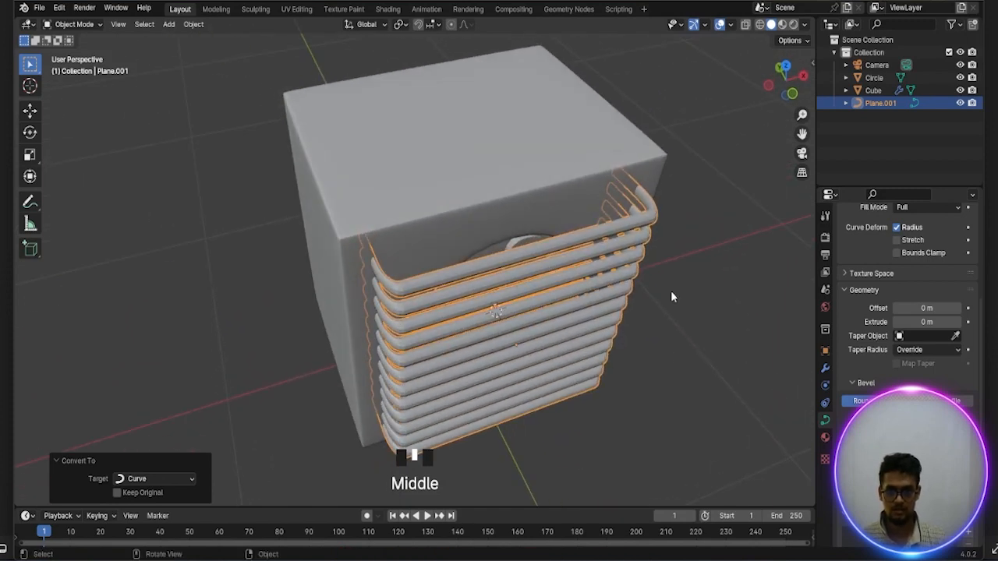
pyautogui.moveTo(671, 296); pyautogui.dragTo(646, 294, button='middle')
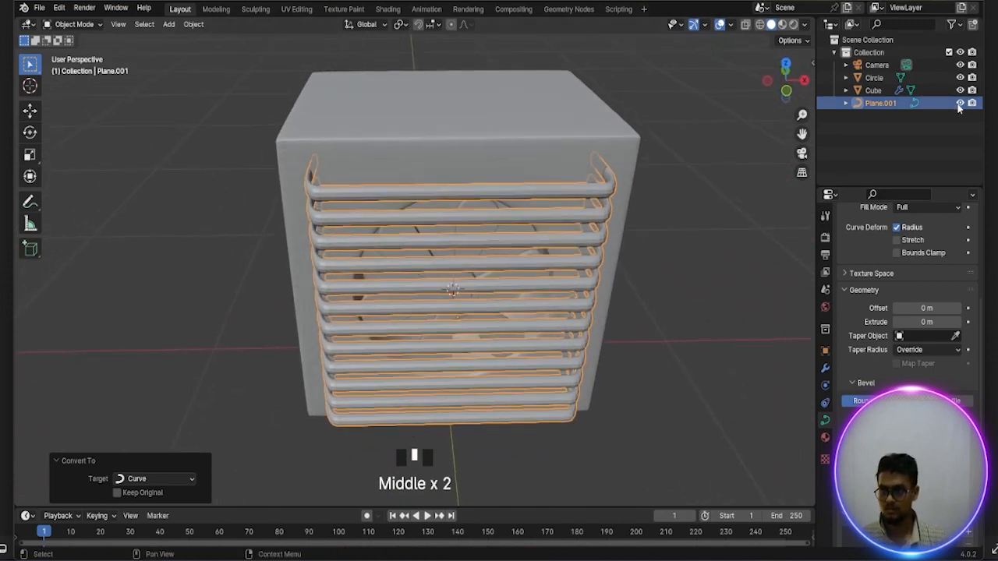
pyautogui.click(960, 103)
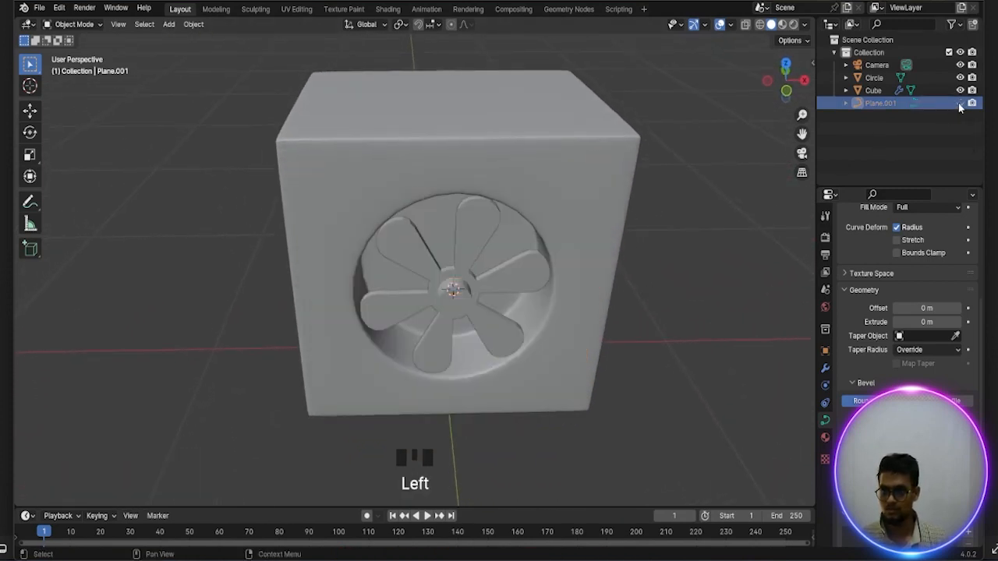
# Apply Shade Auto Smooth with a 30° angle to the six-bladed fan object
pyautogui.click(481, 230)
pyautogui.rightClick(481, 229)
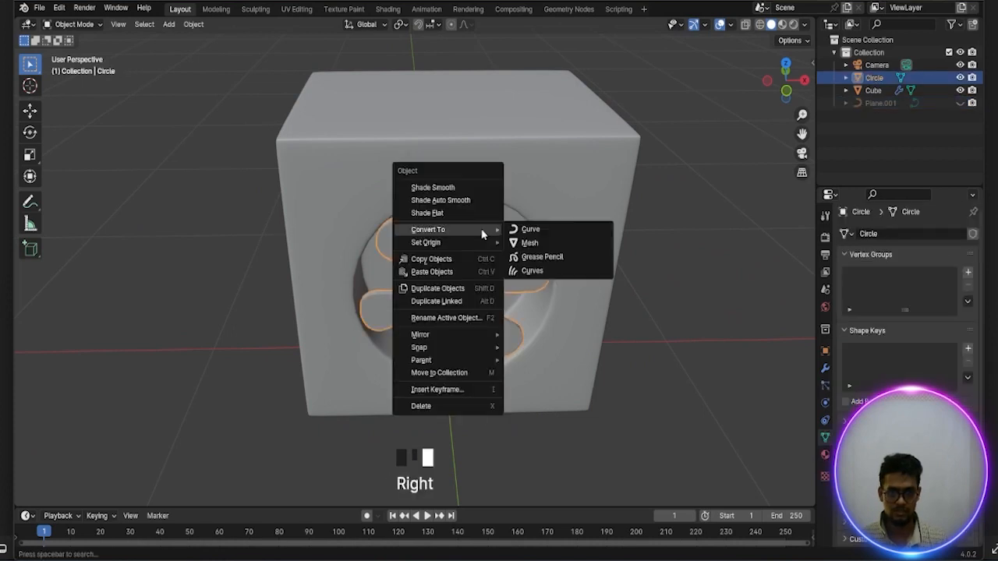
pyautogui.click(446, 200)
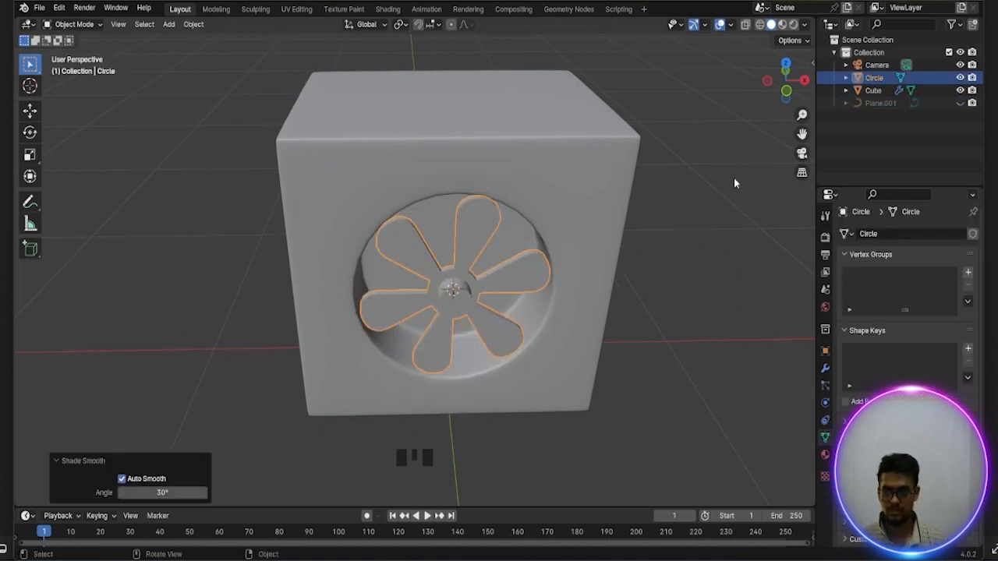
# Unhide the grille object Plane.001 in the viewport and apply Shade Smooth to its bars
pyautogui.click(960, 103)
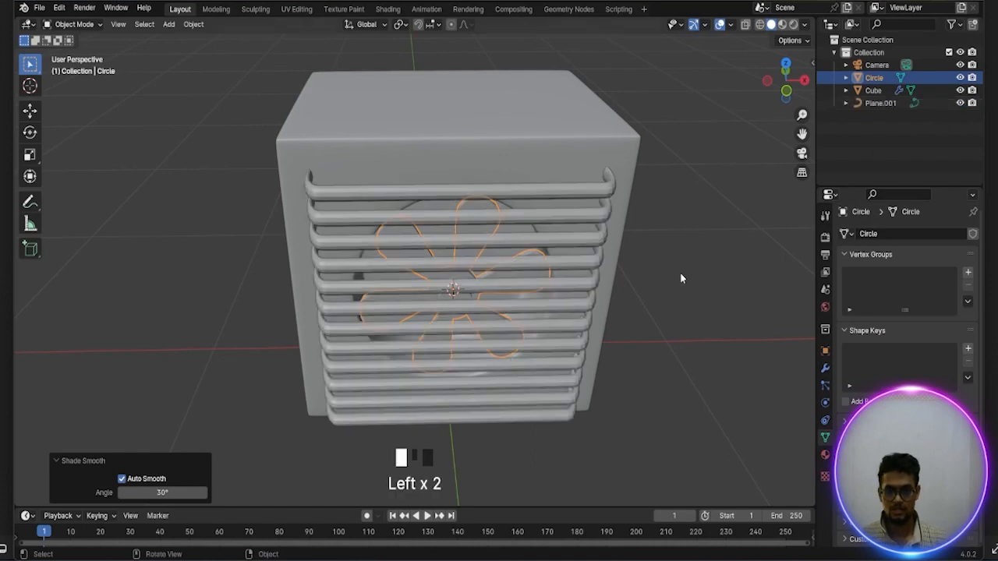
pyautogui.click(544, 194)
pyautogui.rightClick(523, 170)
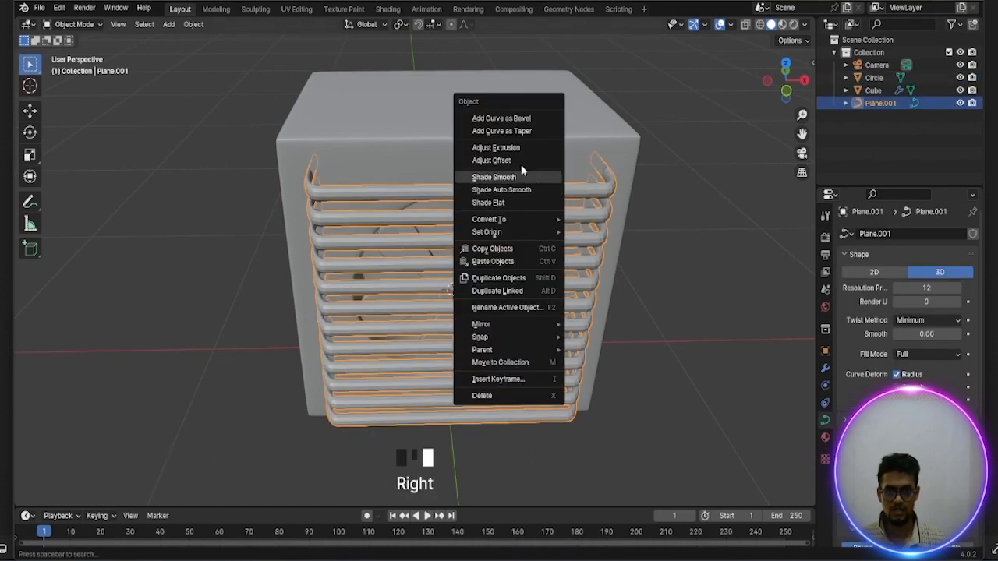
pyautogui.click(510, 178)
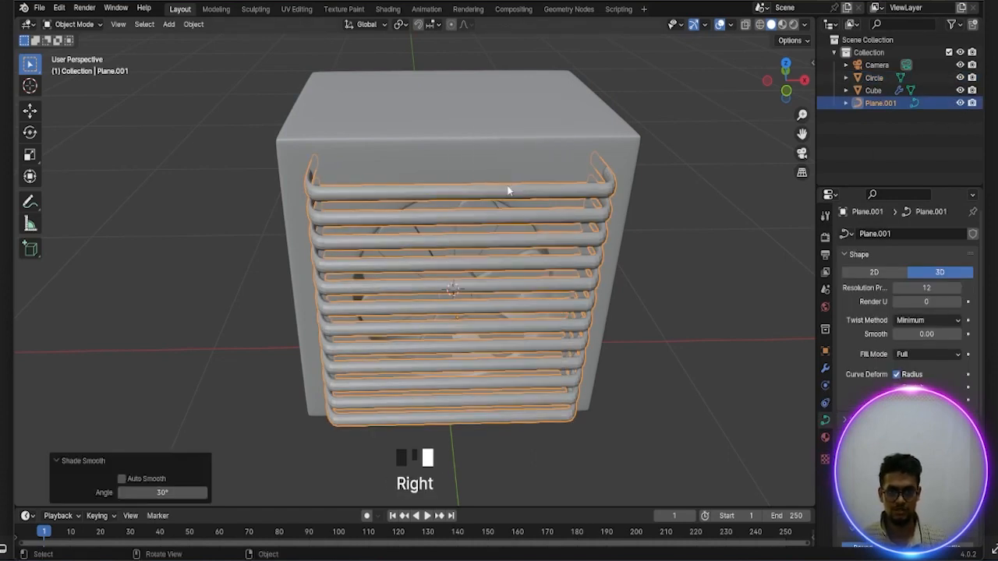
pyautogui.click(667, 265)
# Place the 3D cursor near the middle of the cube housing's plain side face, next to the grille
pyautogui.moveTo(667, 266); pyautogui.dragTo(451, 379, button='middle')
pyautogui.scroll(-2, 465, 329)
pyautogui.scroll(-1, 558, 347)
pyautogui.scroll(2, 459, 331)
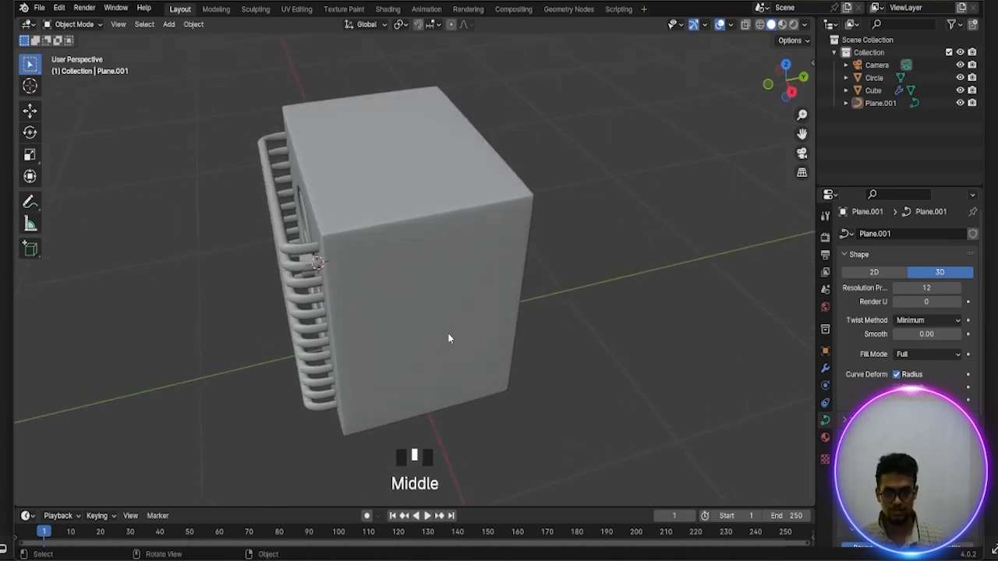
pyautogui.moveTo(449, 338); pyautogui.dragTo(466, 289, button='middle')
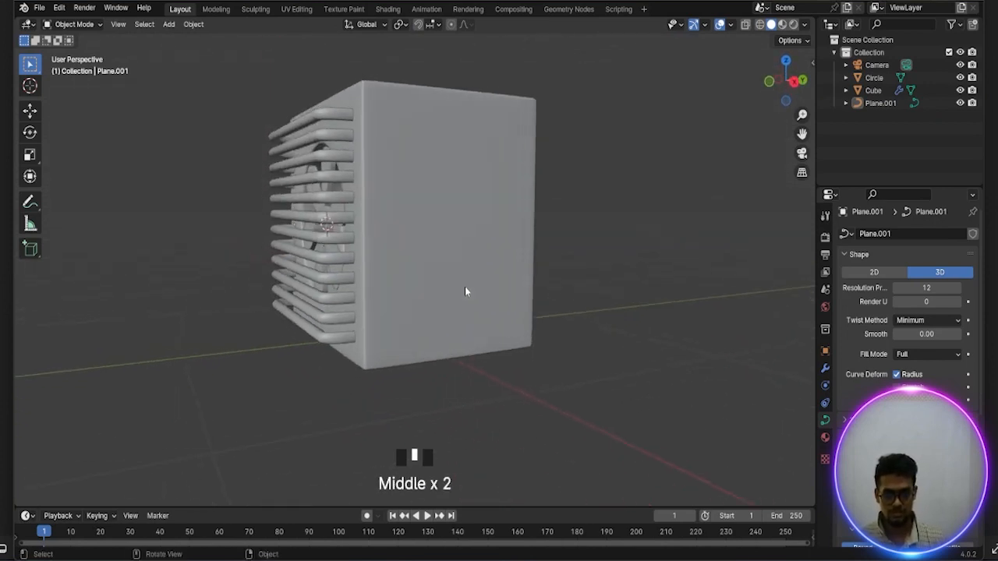
pyautogui.keyDown('shift'); pyautogui.rightClick(452, 225); pyautogui.keyUp('shift')
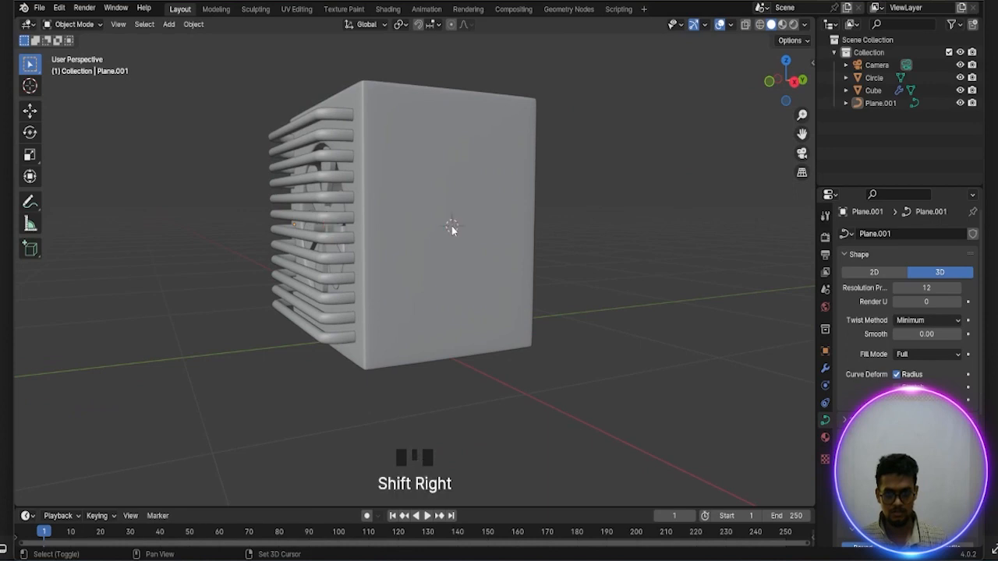
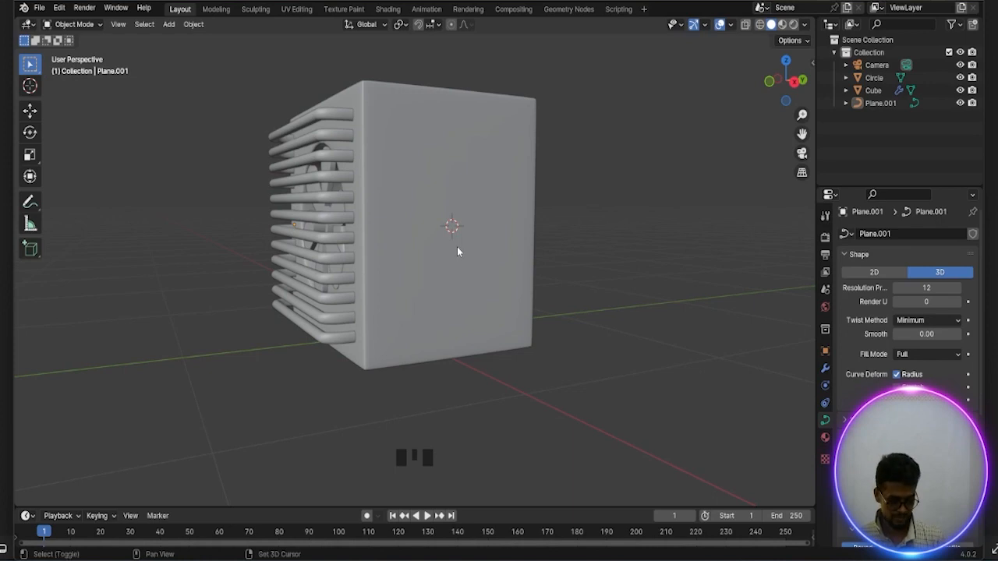
# Add a single-vertex mesh at the 3D cursor on the cube housing's side face and switch to vertex selection
pyautogui.hotkey('shift', 'a')
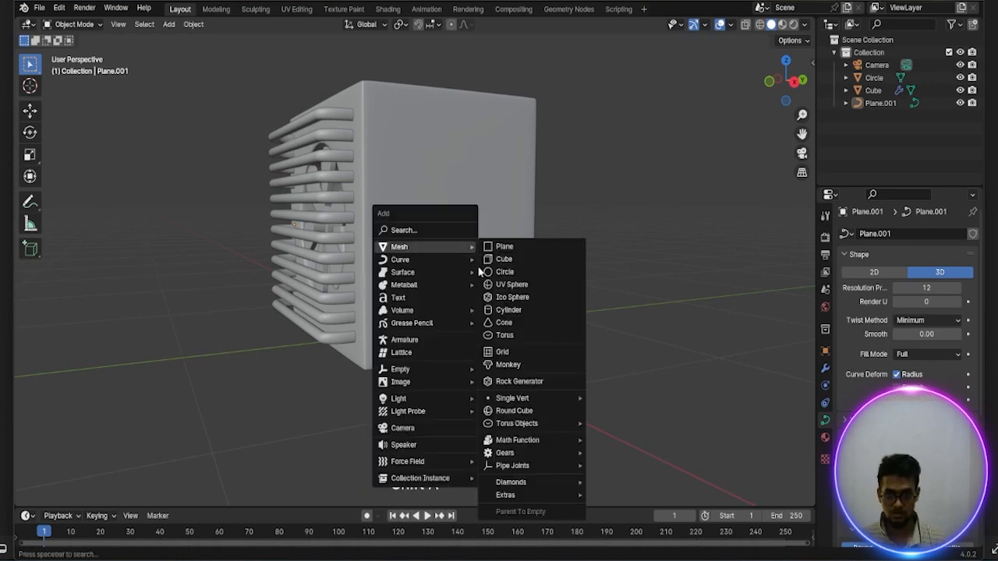
pyautogui.moveTo(417, 249)
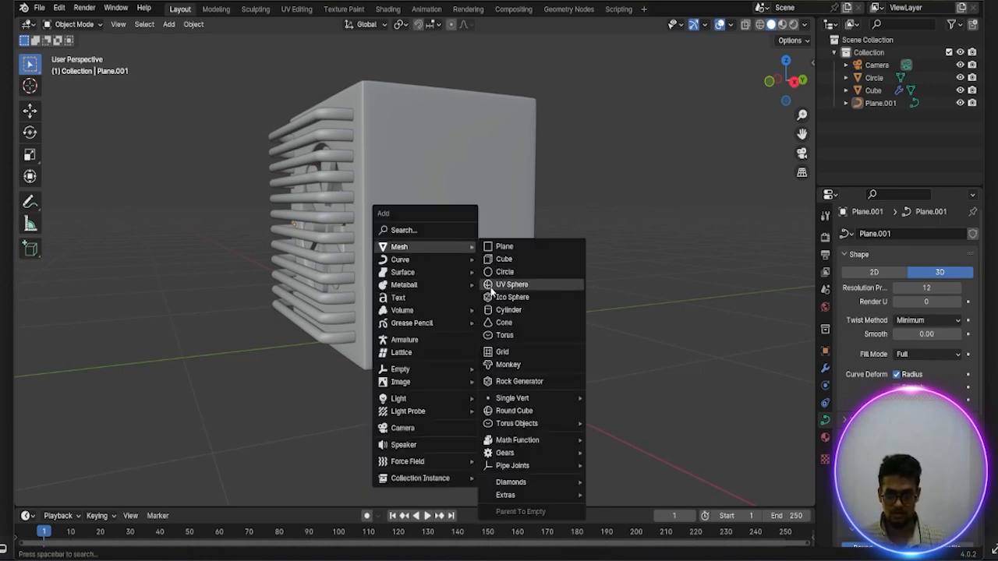
pyautogui.moveTo(563, 399)
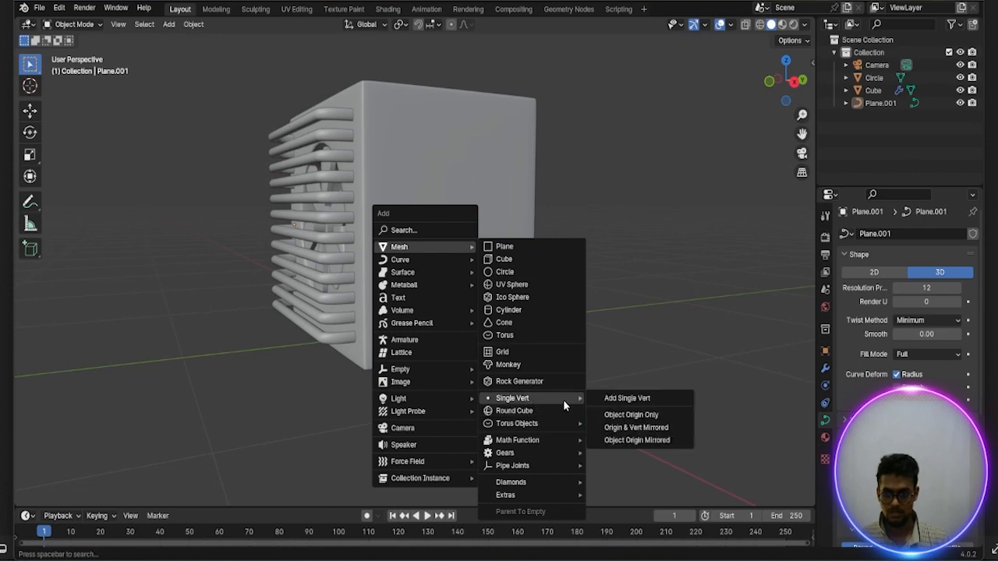
pyautogui.click(613, 401)
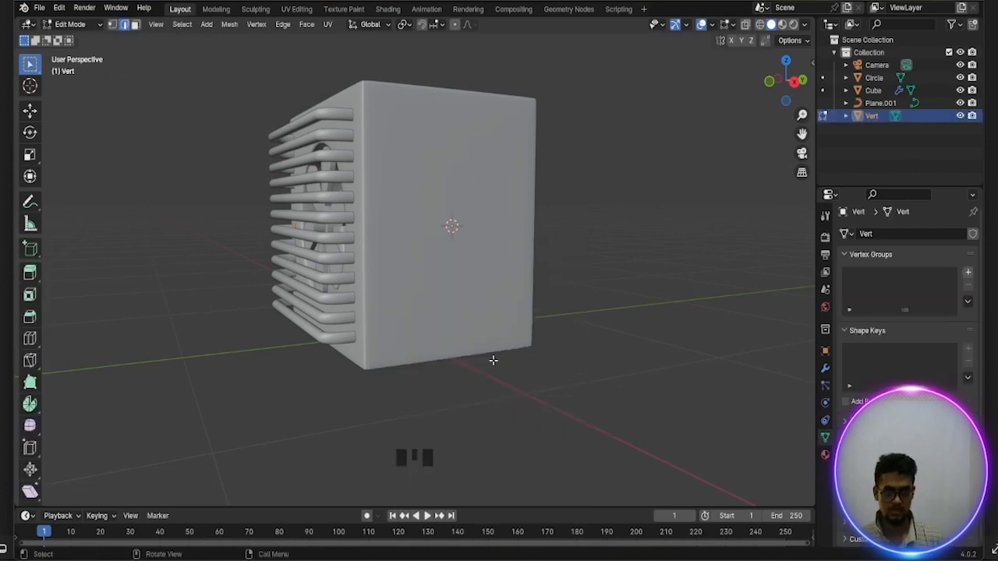
pyautogui.press('1')
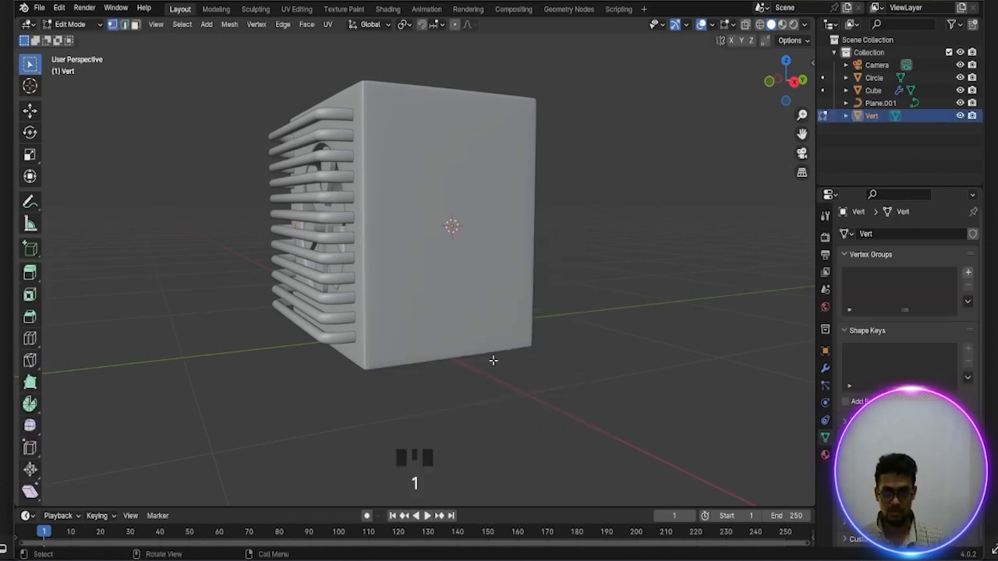
# Extrude the vertex about 0.45 m outward along X, and extrude the new end about 0.38 m along Y
pyautogui.press('KP_1')
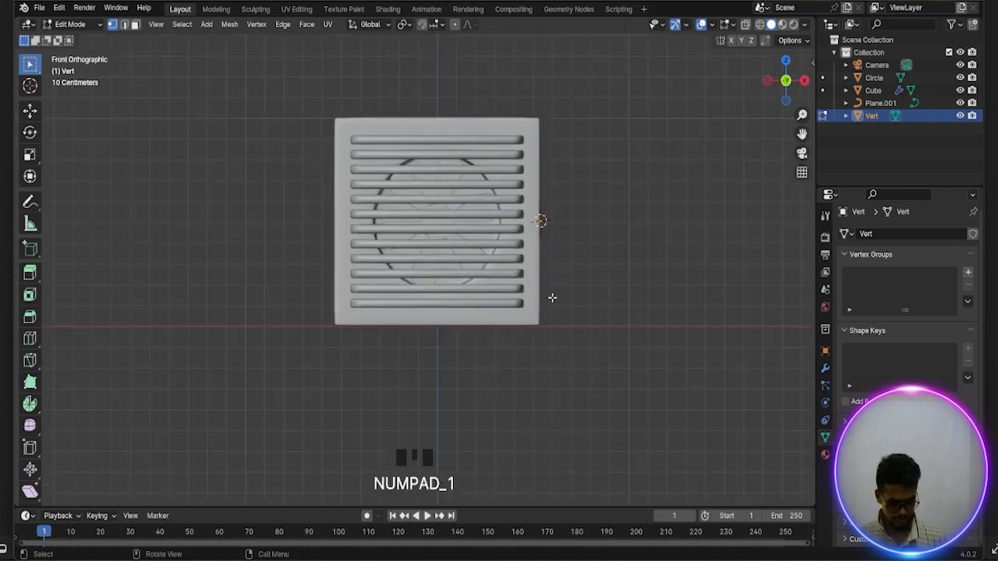
pyautogui.press('e')
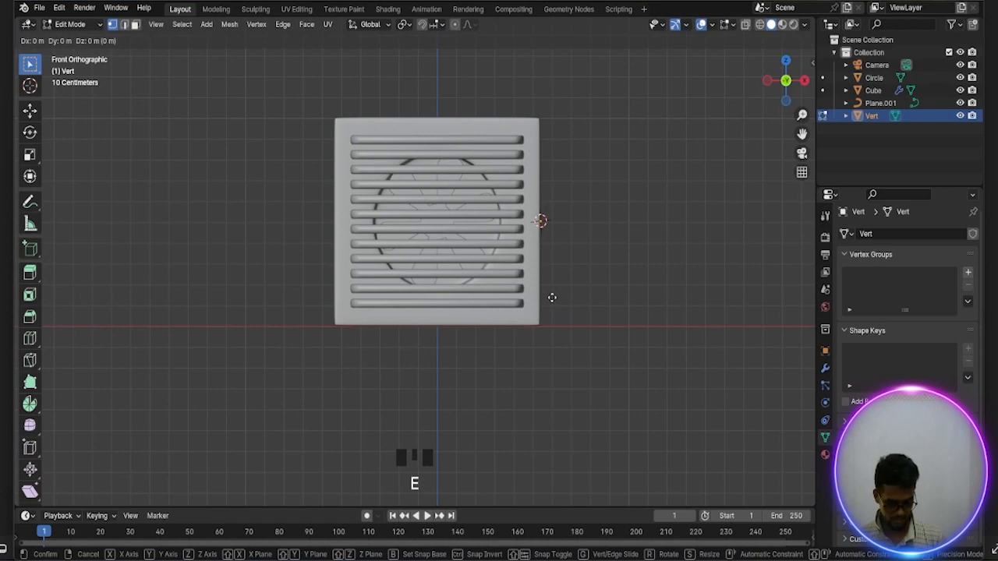
pyautogui.press('x')
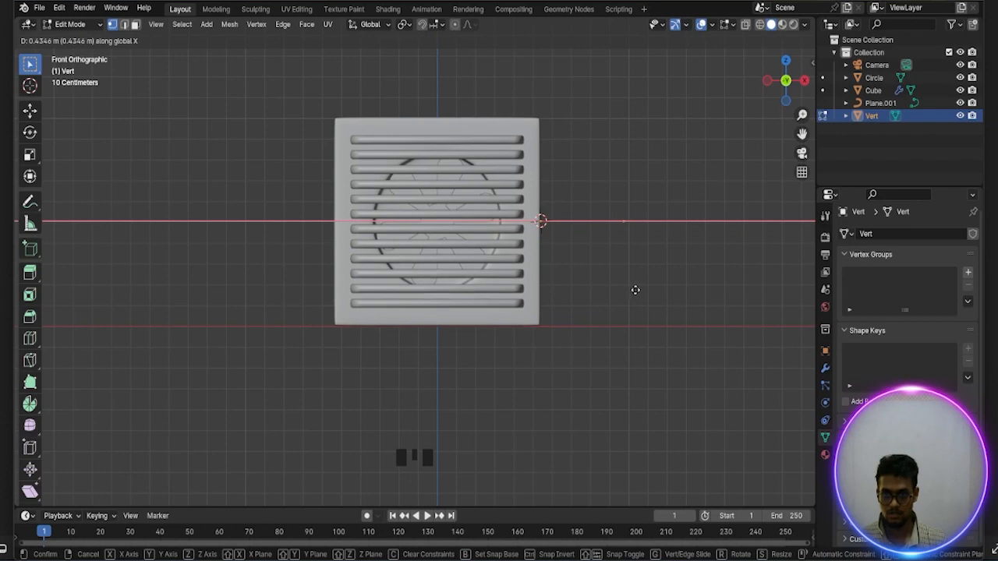
pyautogui.click(639, 291)
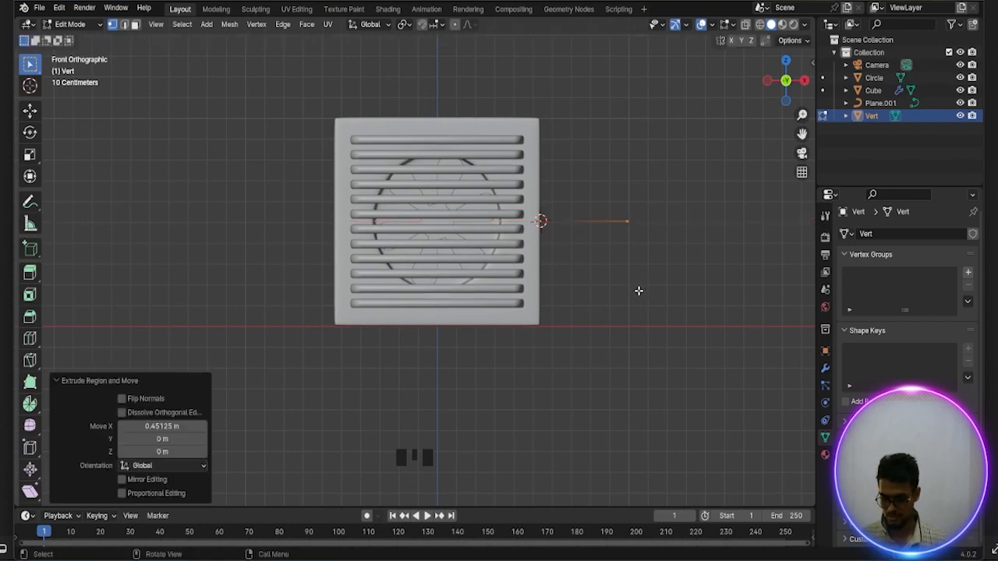
pyautogui.press('KP_7')
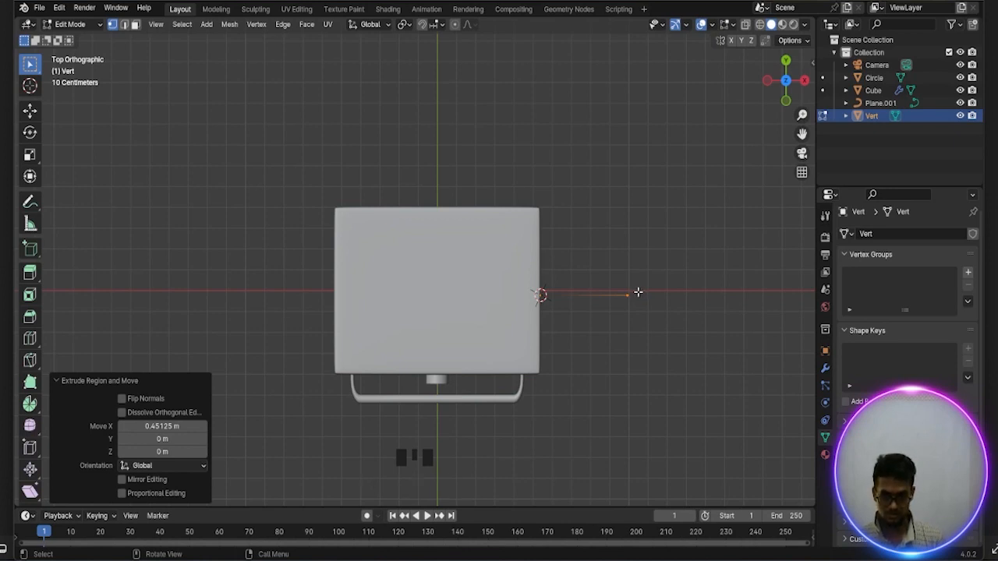
pyautogui.press('e')
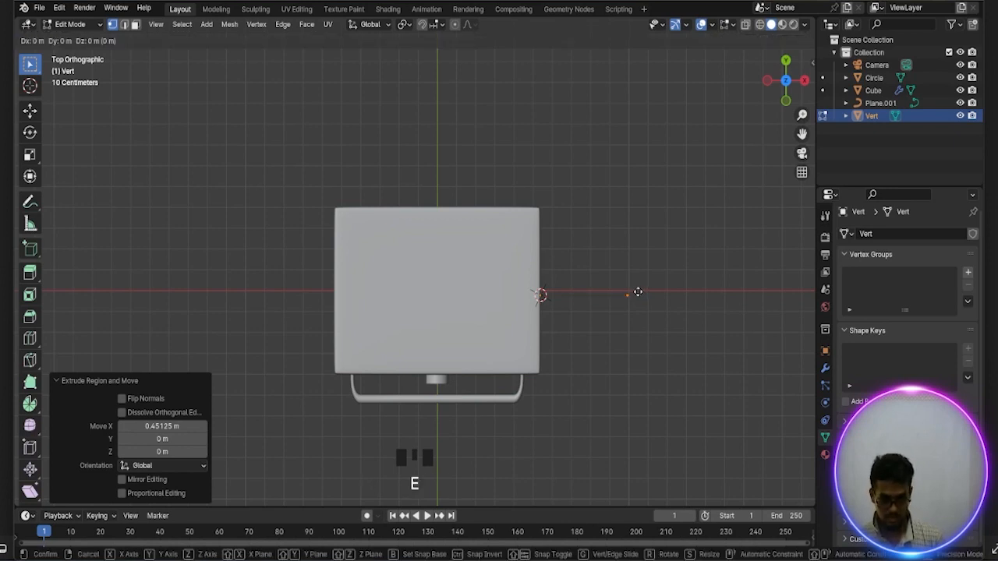
pyautogui.press('y')
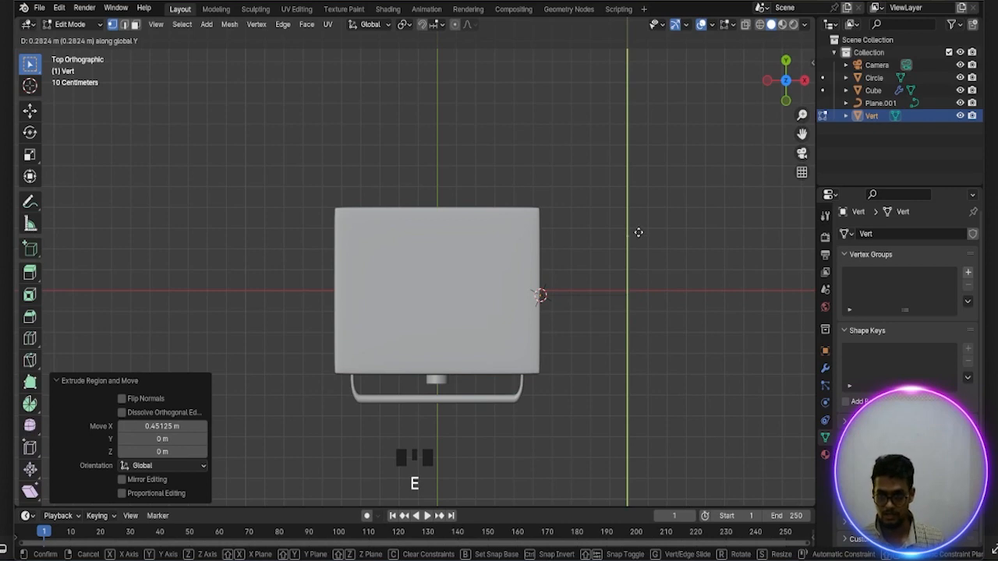
pyautogui.click(639, 212)
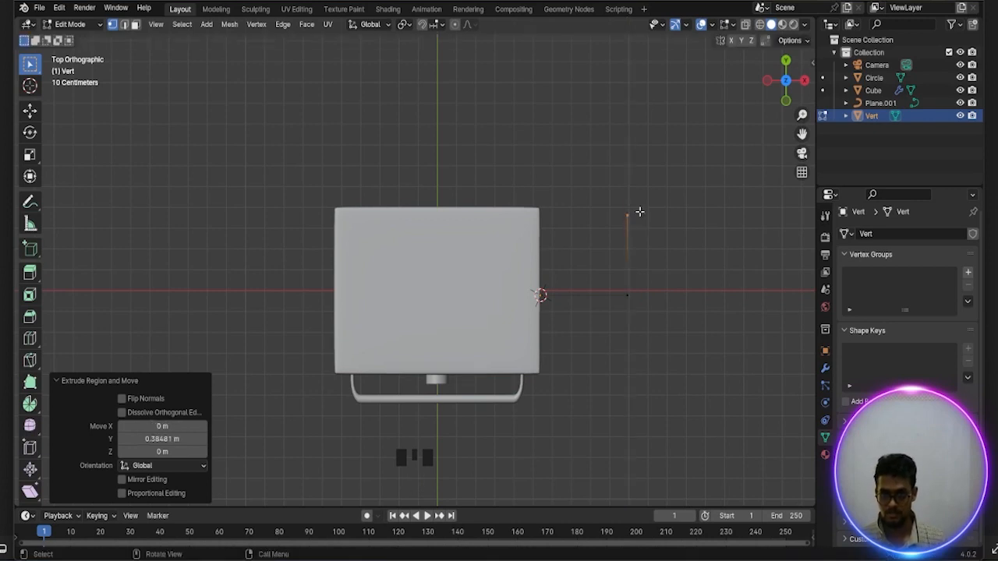
# Extrude the end vertex of the path downward about 0.55 m along Z, to just below the housing's base
pyautogui.press('KP_3')
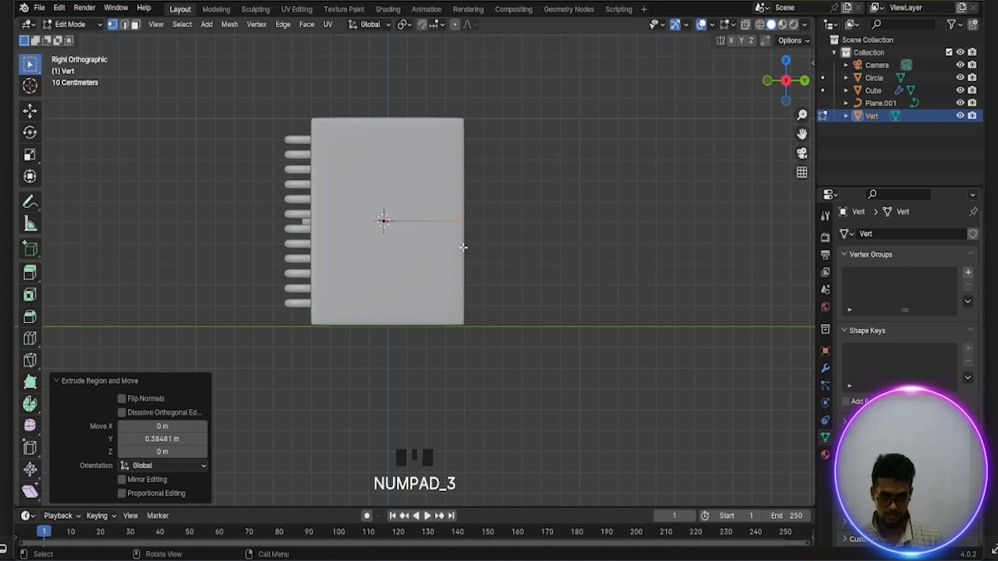
pyautogui.press('e')
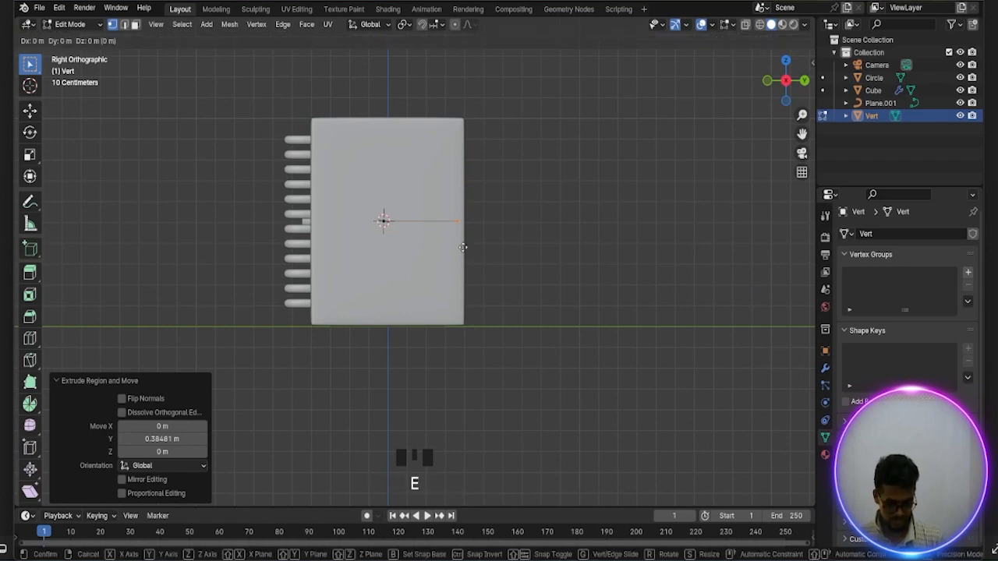
pyautogui.press('z')
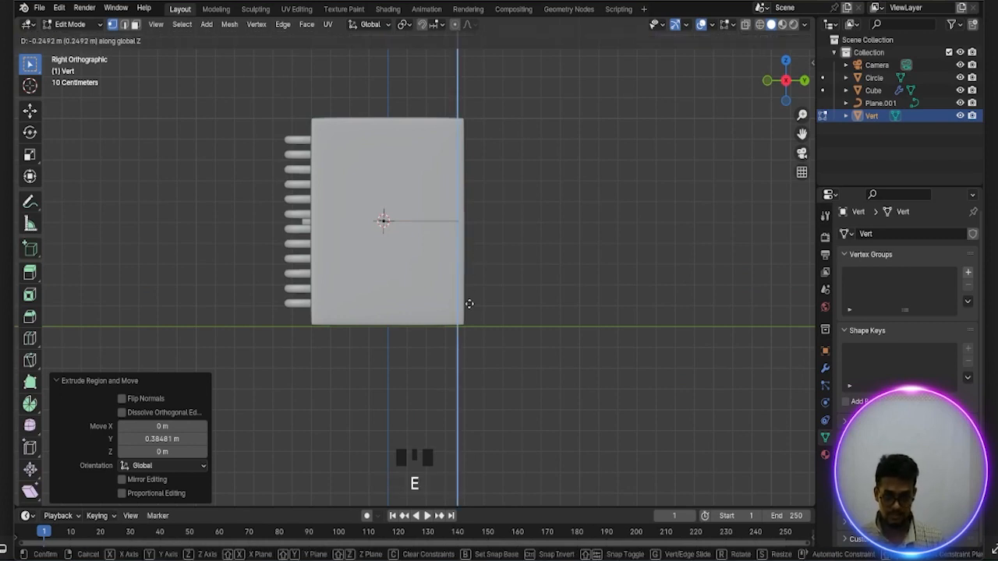
pyautogui.click(472, 361)
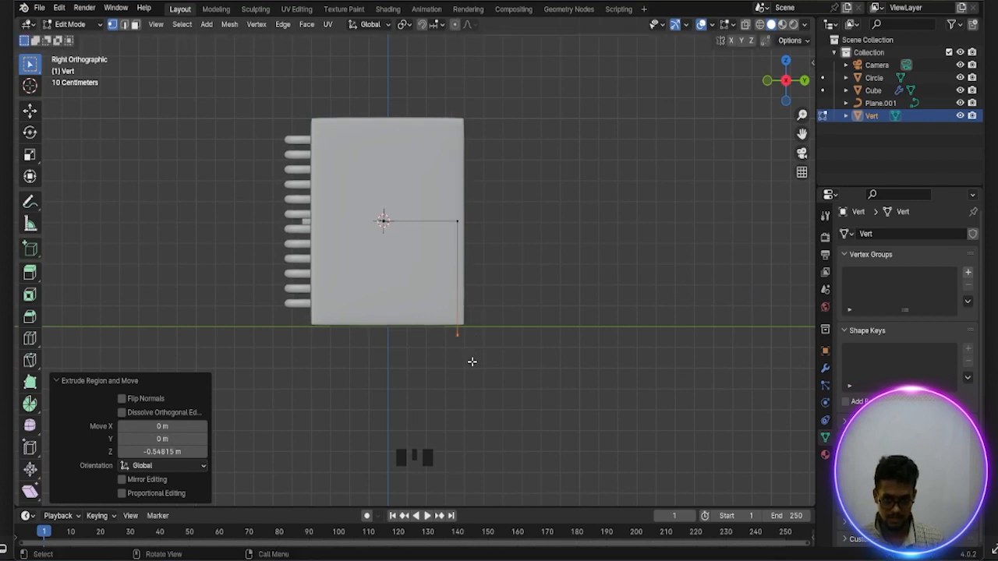
# Bevel the path's two corner vertices with a width of about 0.162 m and 6 segments
pyautogui.moveTo(475, 346); pyautogui.dragTo(523, 389, button='middle')
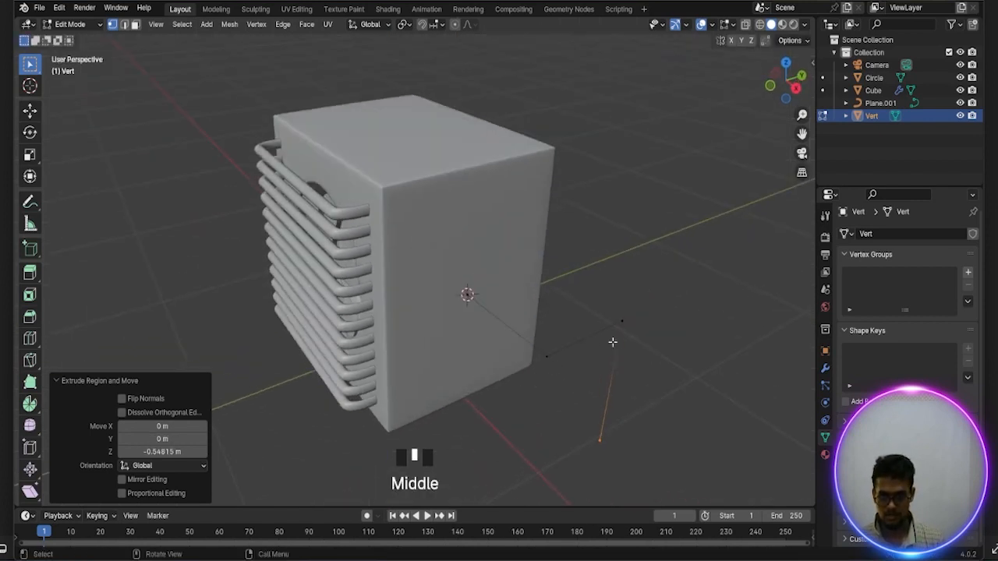
pyautogui.scroll(2, 627, 326)
pyautogui.moveTo(626, 330); pyautogui.dragTo(590, 299, button='middle')
pyautogui.scroll(-1, 651, 298)
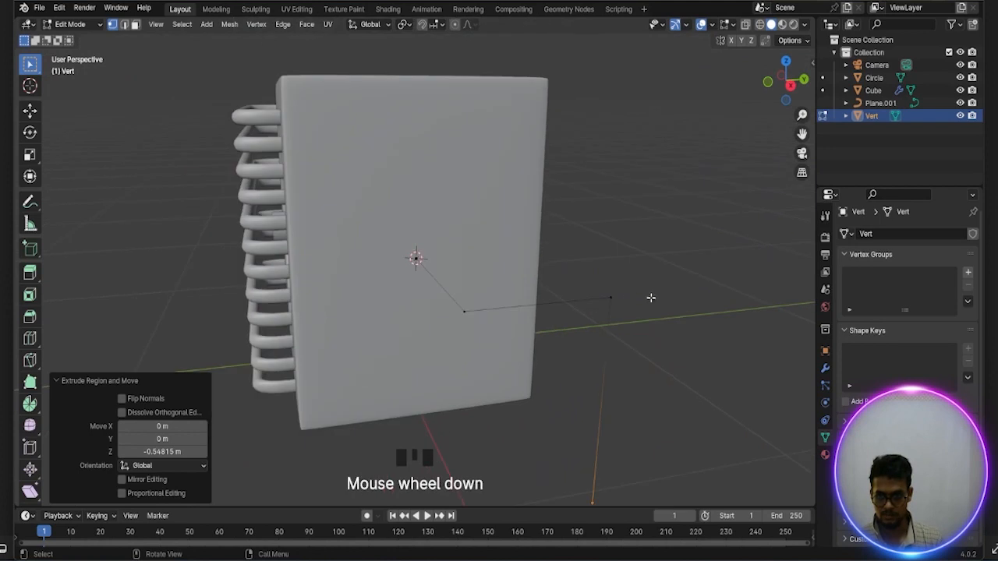
pyautogui.click(613, 298)
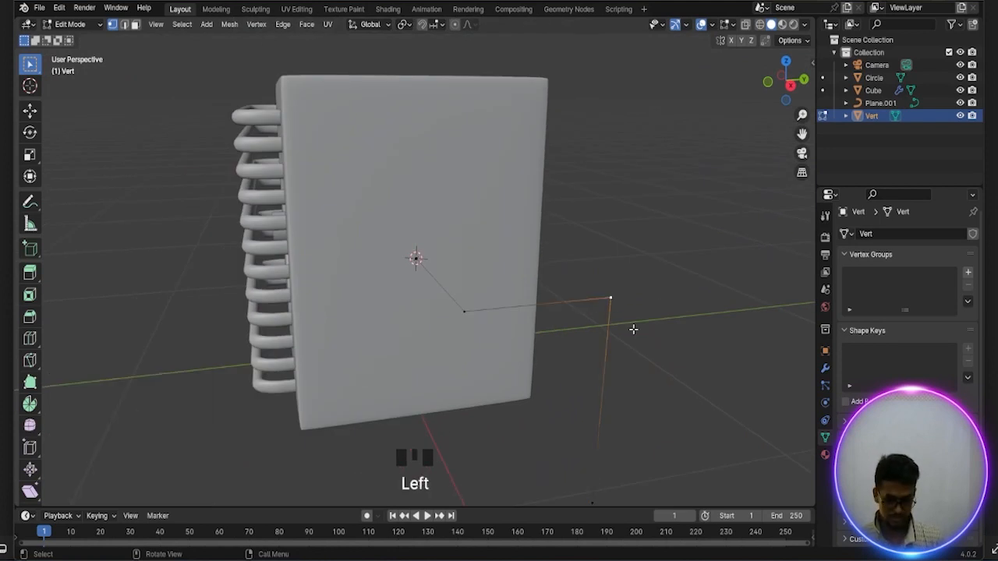
pyautogui.keyDown('shift'); pyautogui.click(466, 312); pyautogui.keyUp('shift')
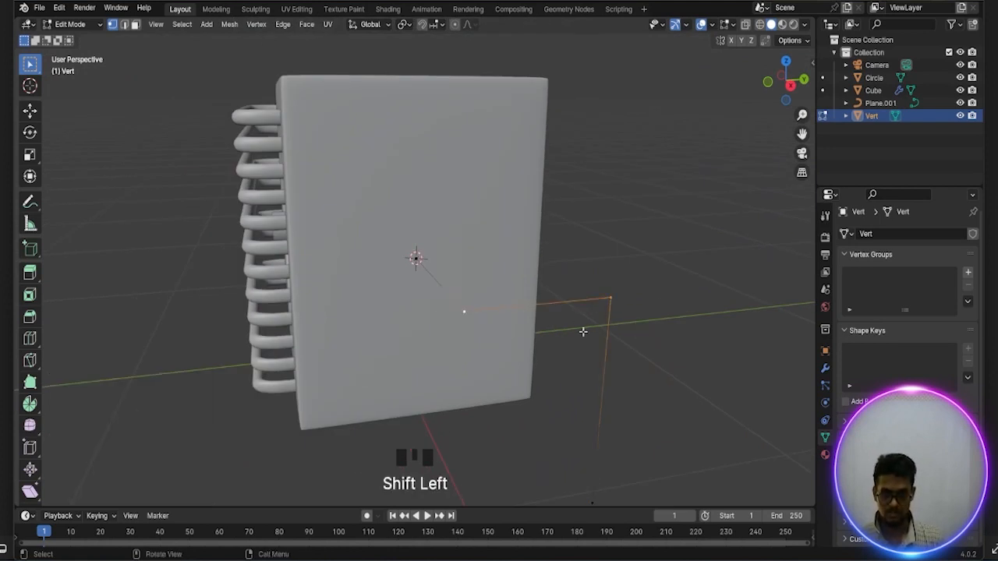
pyautogui.scroll(-1, 583, 332)
pyautogui.hotkey('ctrl', 'b')
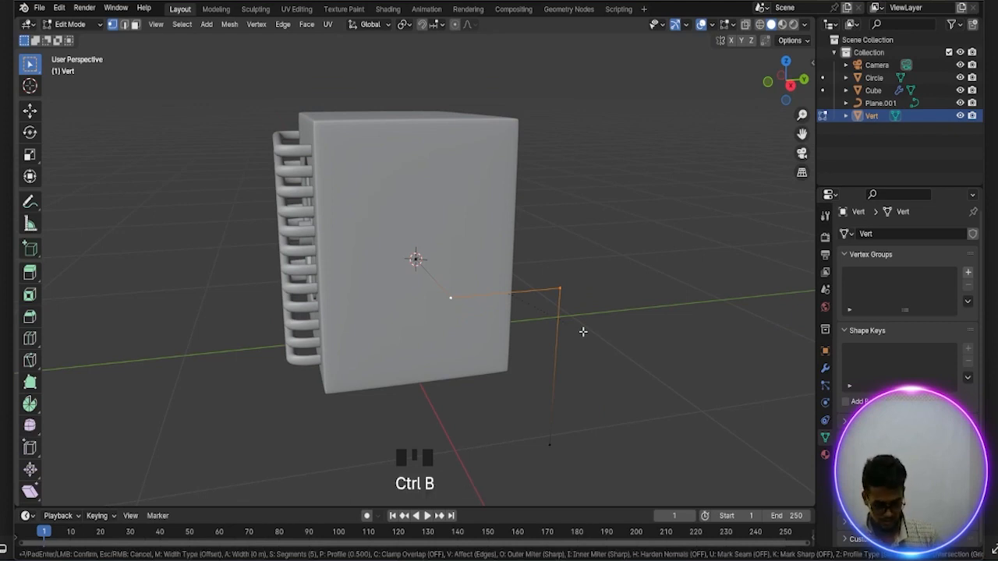
pyautogui.scroll(-3, 610, 344)
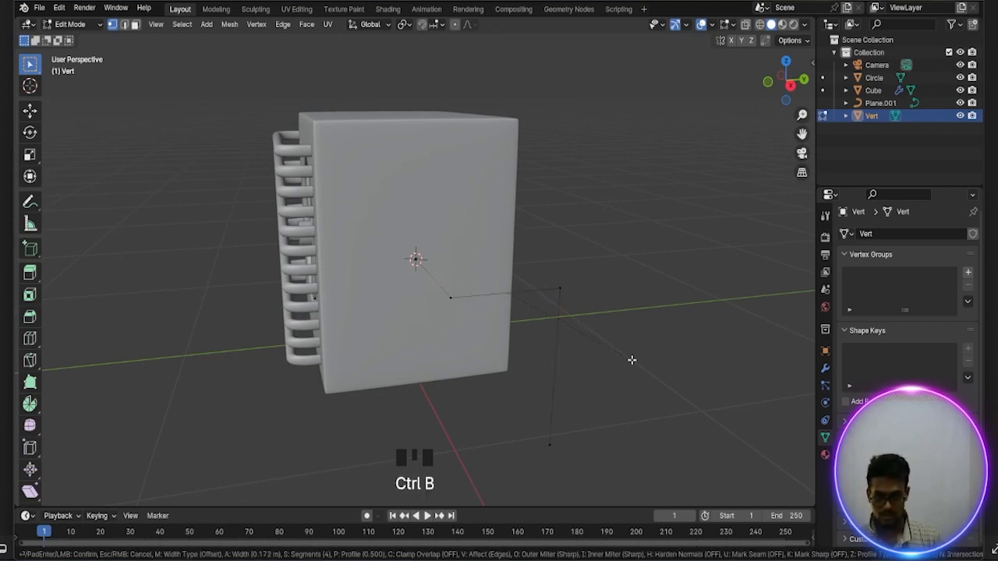
pyautogui.scroll(3, 626, 355)
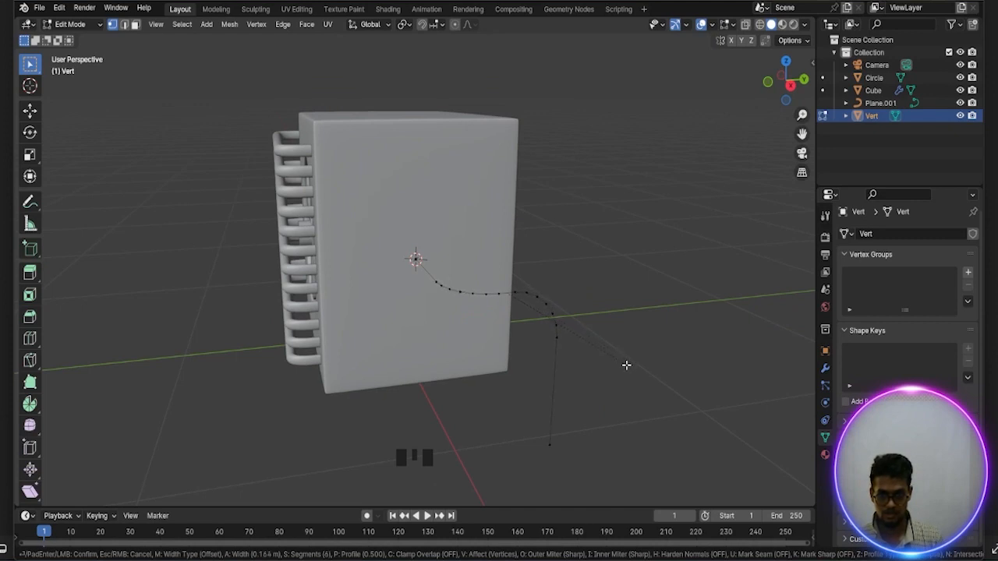
pyautogui.click(625, 367)
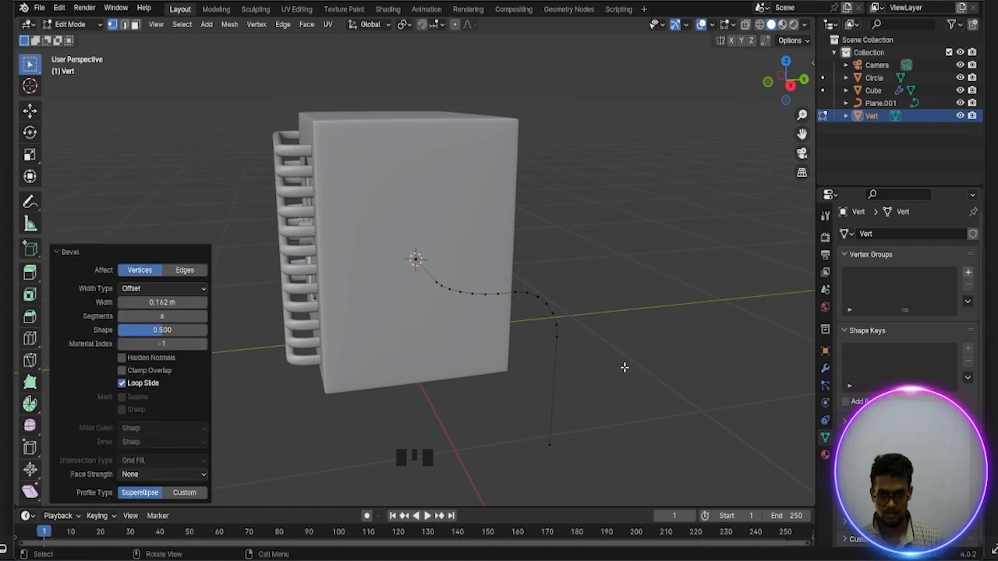
# Return to Object Mode and convert the bent Vert path to a curve
pyautogui.scroll(-2, 597, 381)
pyautogui.moveTo(597, 381); pyautogui.dragTo(634, 392, button='middle')
pyautogui.scroll(2, 625, 389)
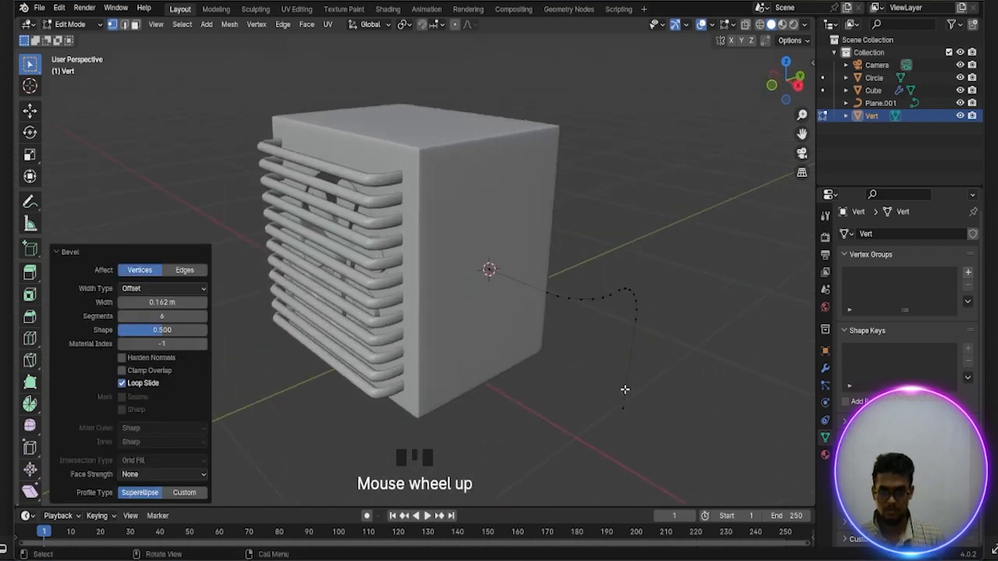
pyautogui.scroll(-1, 625, 389)
pyautogui.press('Tab')
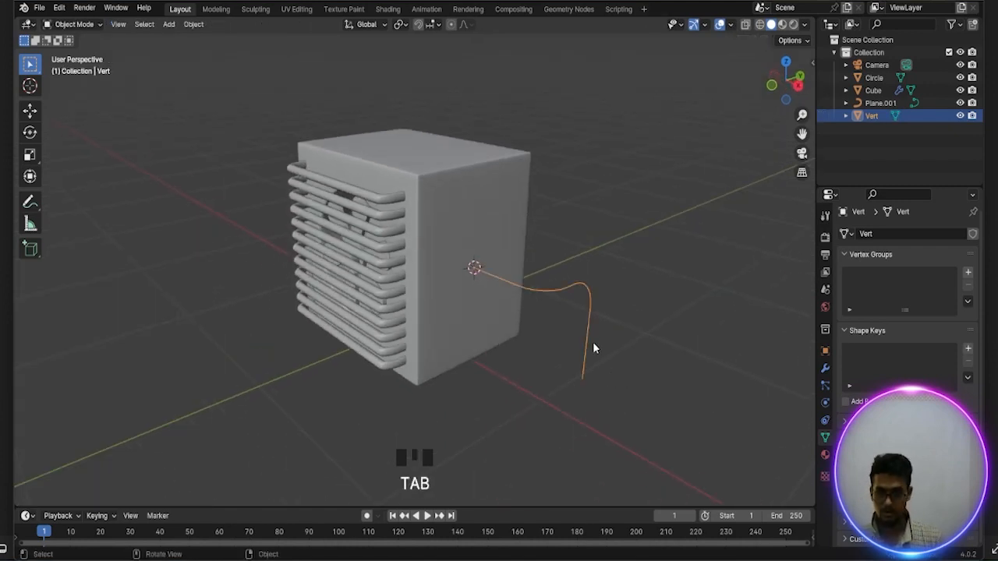
pyautogui.rightClick(567, 288)
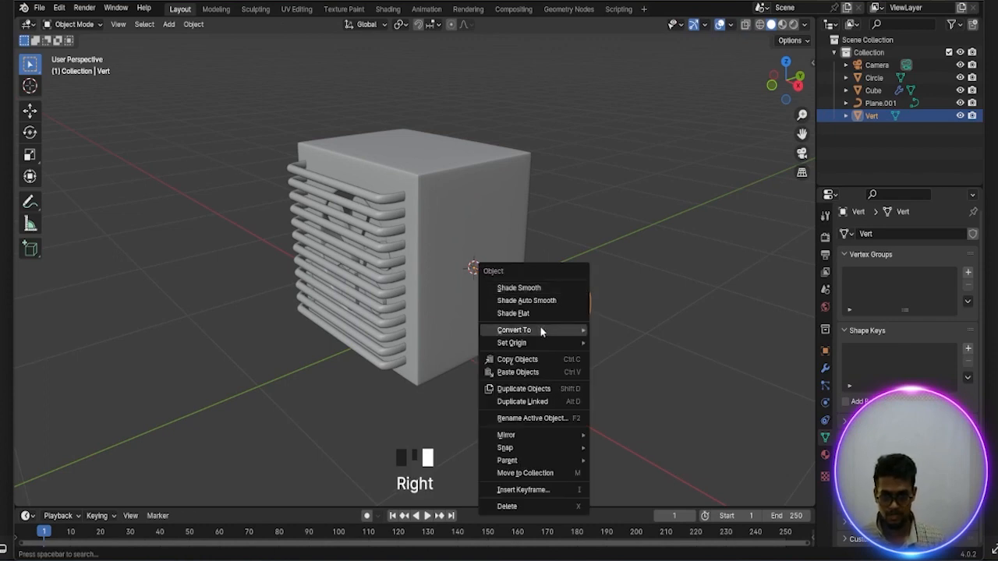
pyautogui.moveTo(540, 329)
pyautogui.click(623, 333)
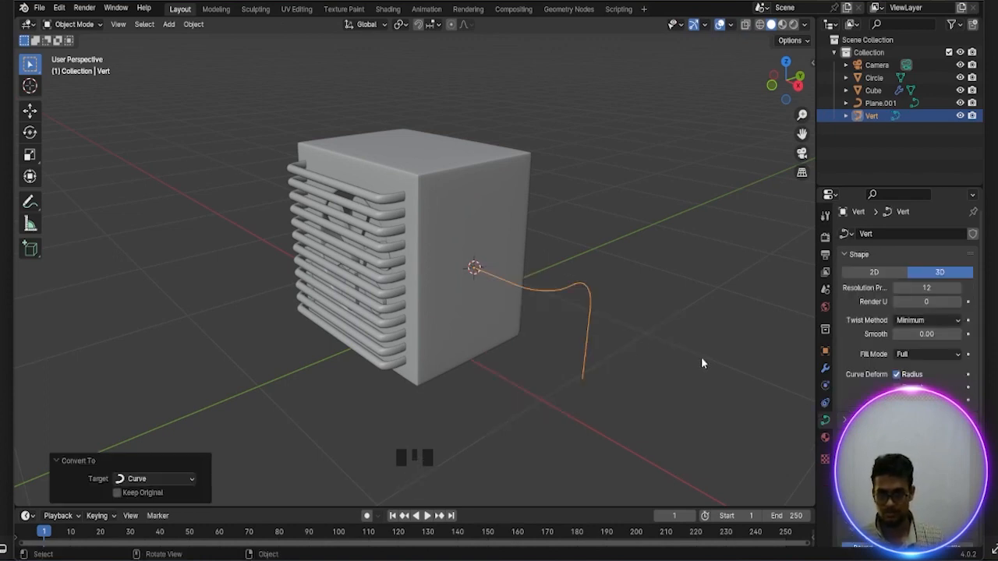
# Increase the Vert curve's round bevel depth to form a thick pipe, and raise its bevel resolution by two
pyautogui.scroll(-6, 905, 312)
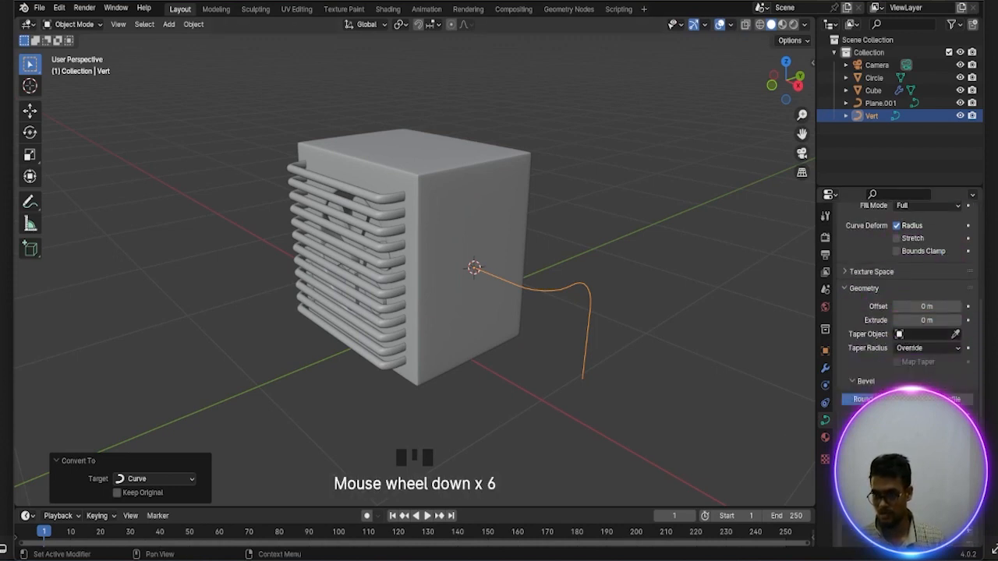
pyautogui.doubleClick(958, 415)
pyautogui.doubleClick(957, 416)
pyautogui.click(958, 416)
pyautogui.click(958, 415)
pyautogui.click(958, 416)
pyautogui.click(958, 415)
pyautogui.click(957, 416)
pyautogui.click(958, 415)
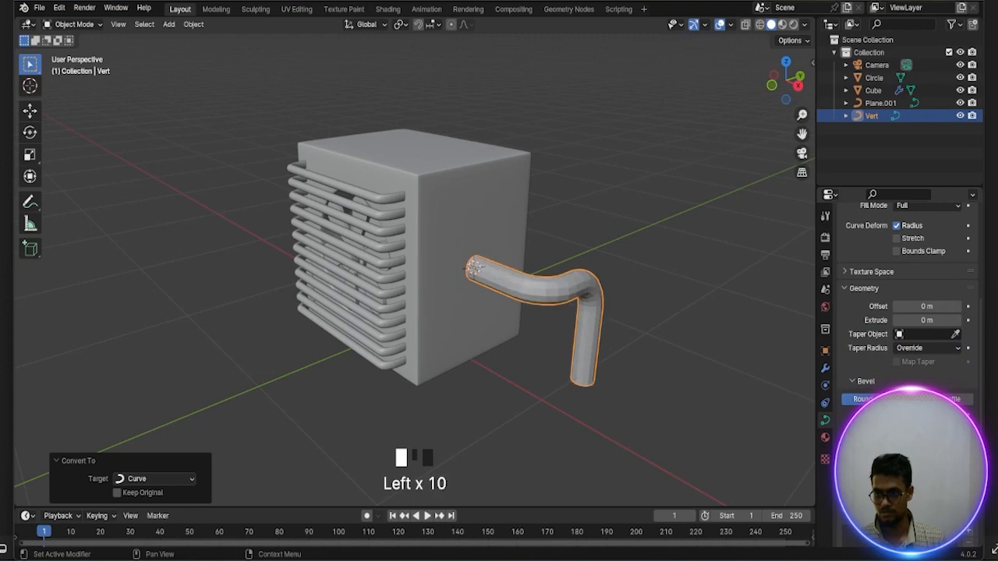
pyautogui.click(957, 416)
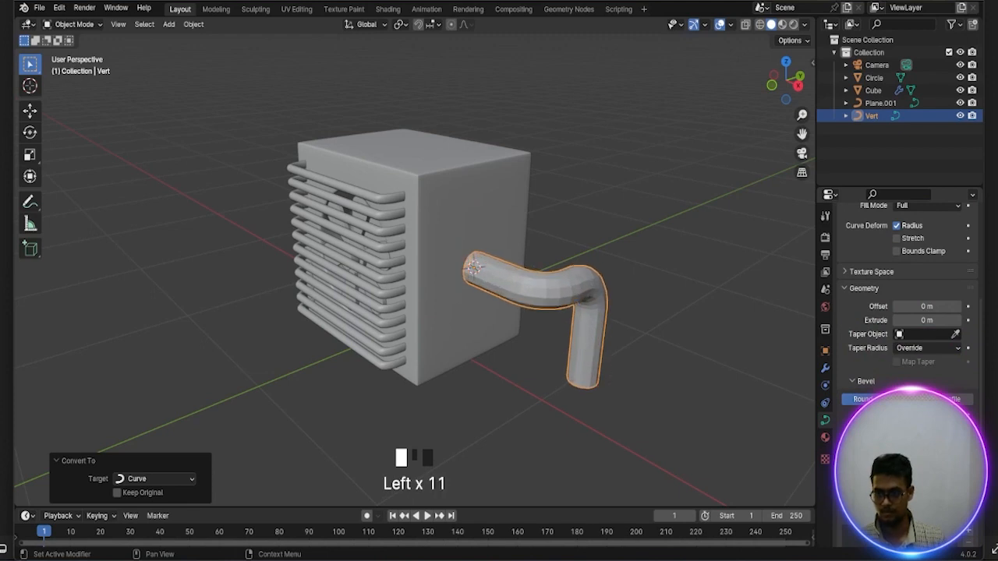
pyautogui.click(958, 415)
pyautogui.click(958, 415)
pyautogui.click(957, 416)
pyautogui.click(958, 415)
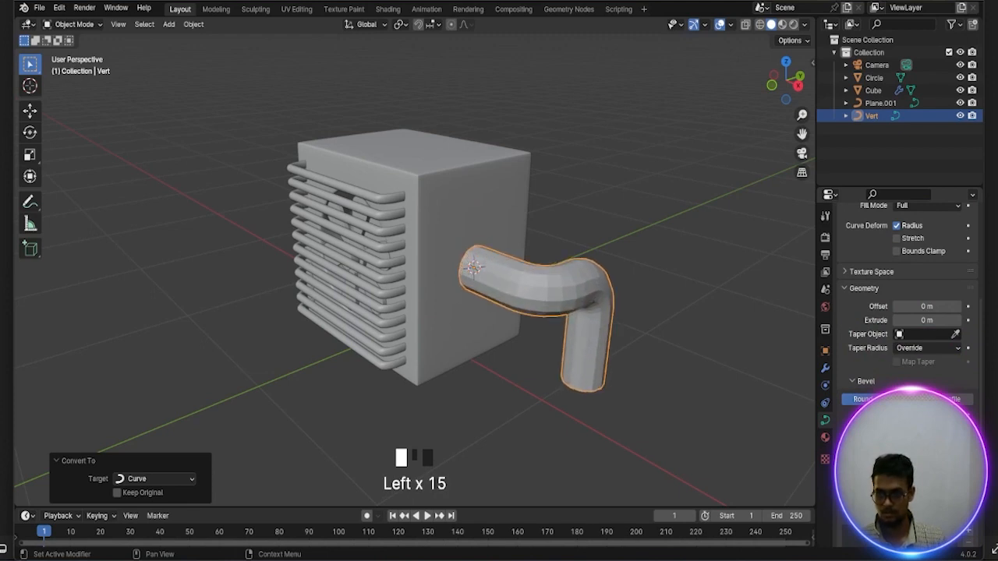
pyautogui.click(958, 416)
pyautogui.click(957, 415)
pyautogui.click(957, 416)
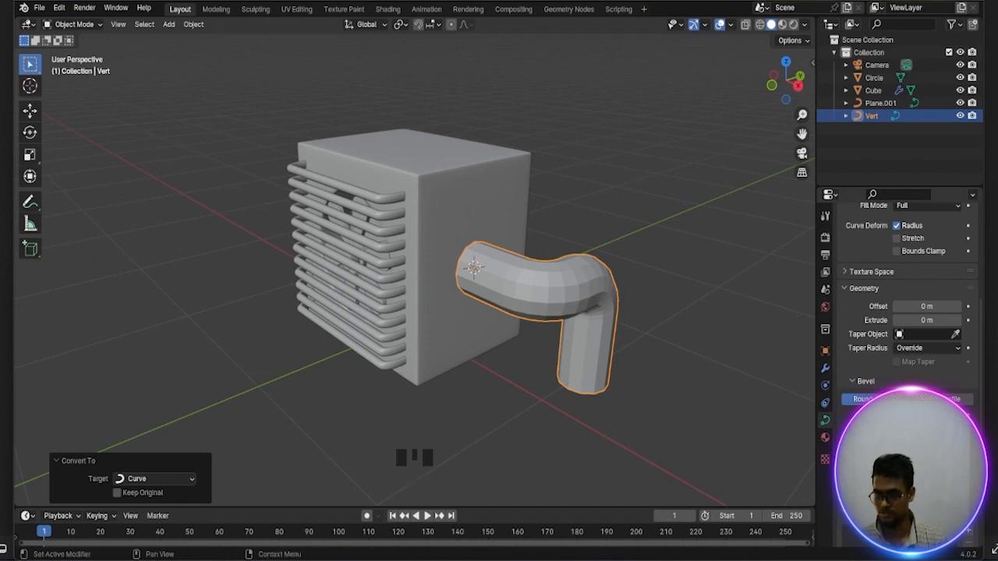
pyautogui.click(957, 430)
pyautogui.click(958, 429)
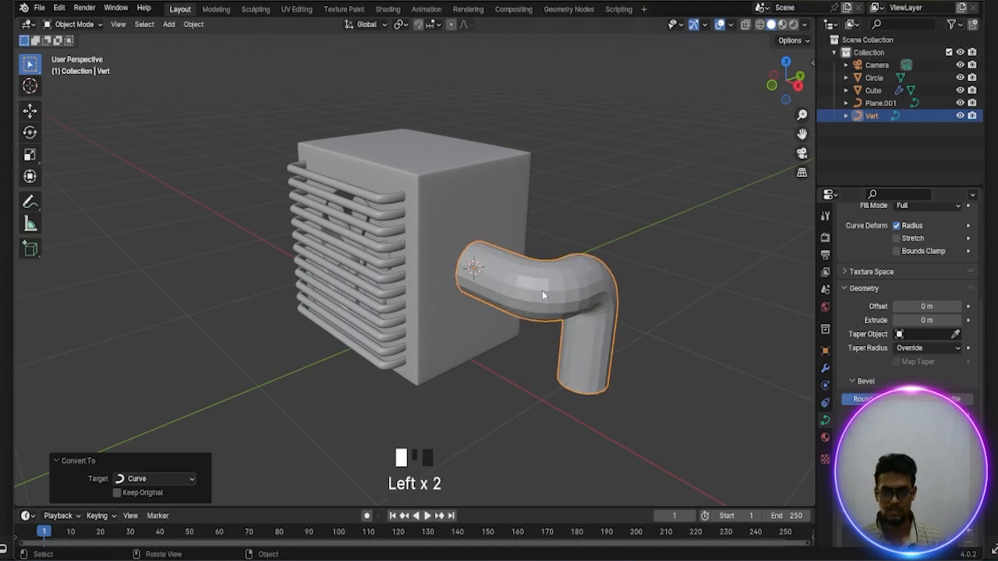
# Apply smooth shading to the thick bent pipe on the housing's side, then deselect it
pyautogui.moveTo(540, 288); pyautogui.dragTo(510, 251, button='right')
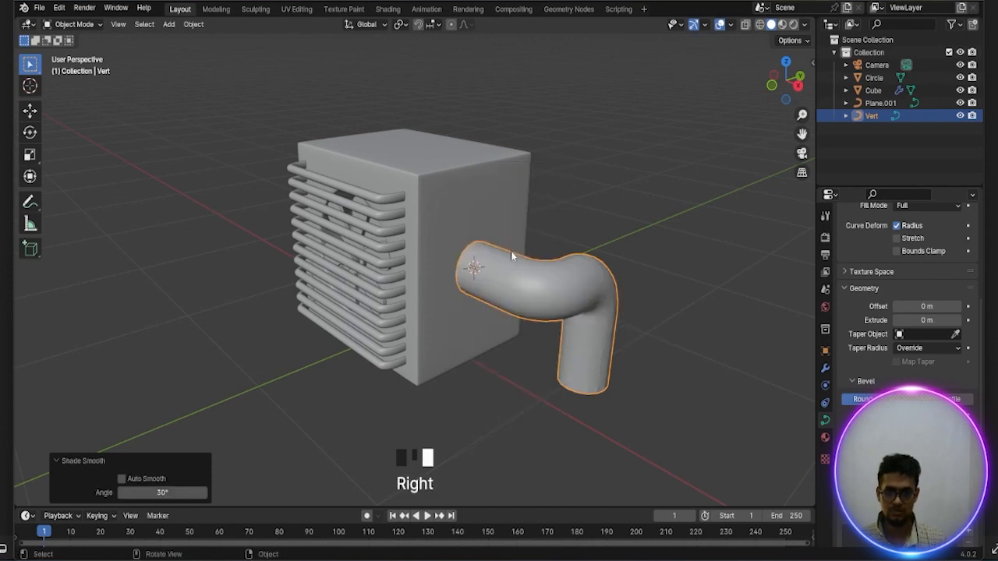
pyautogui.click(528, 371)
pyautogui.moveTo(528, 372); pyautogui.dragTo(609, 385, button='middle')
pyautogui.scroll(-2, 608, 386)
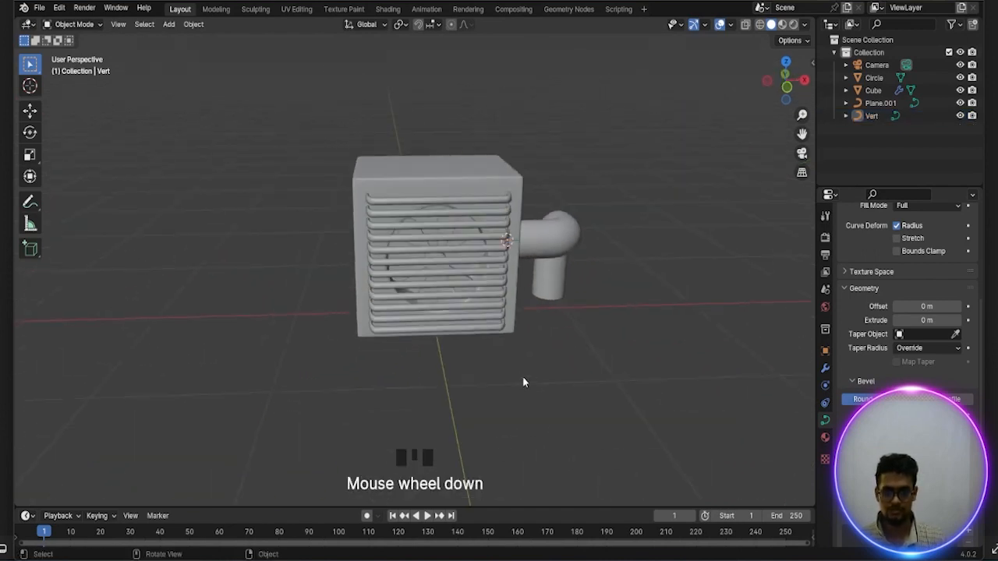
# Place the 3D cursor low on the housing's side face opposite the pipe and add a single vertex there
pyautogui.moveTo(523, 383); pyautogui.dragTo(617, 379, button='middle')
pyautogui.scroll(2, 525, 385)
pyautogui.moveTo(526, 385); pyautogui.dragTo(450, 385, button='middle')
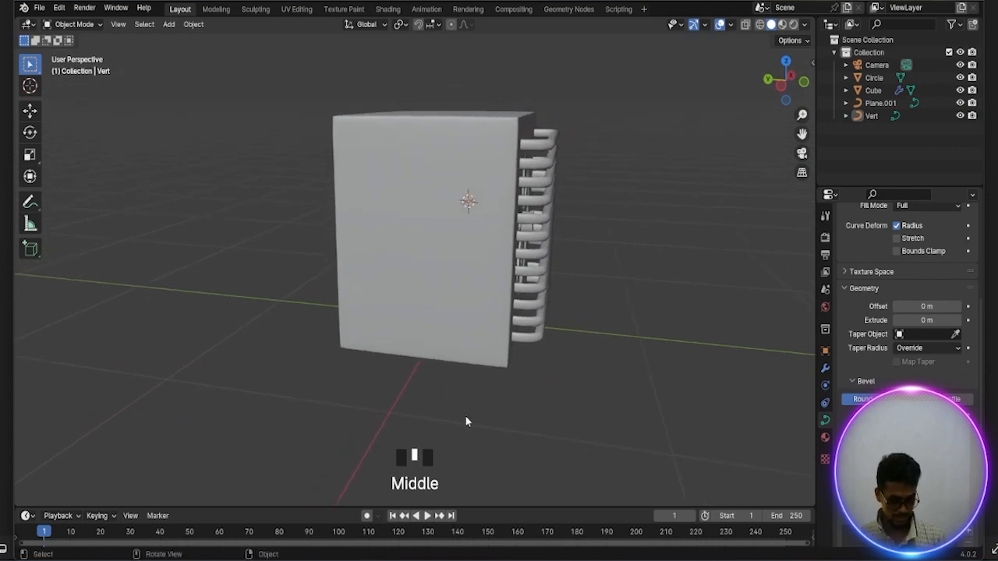
pyautogui.keyDown('shift'); pyautogui.rightClick(421, 330); pyautogui.keyUp('shift')
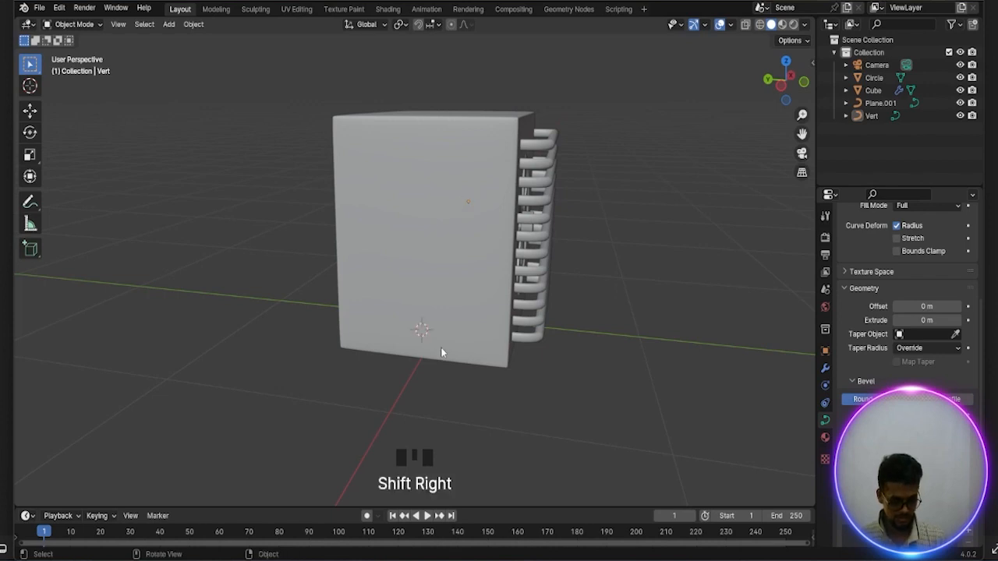
pyautogui.hotkey('shift', 'a')
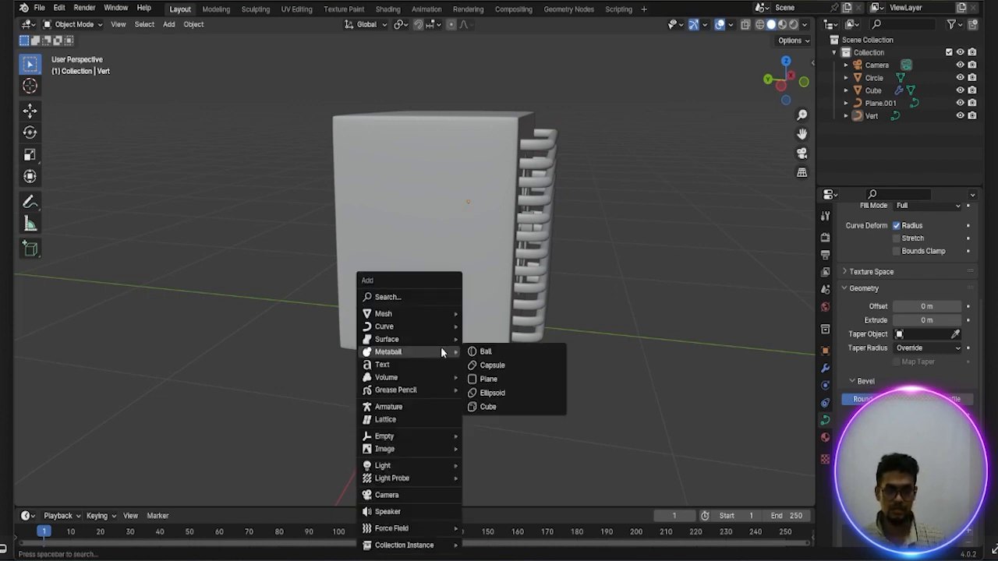
pyautogui.moveTo(421, 317)
pyautogui.moveTo(505, 201)
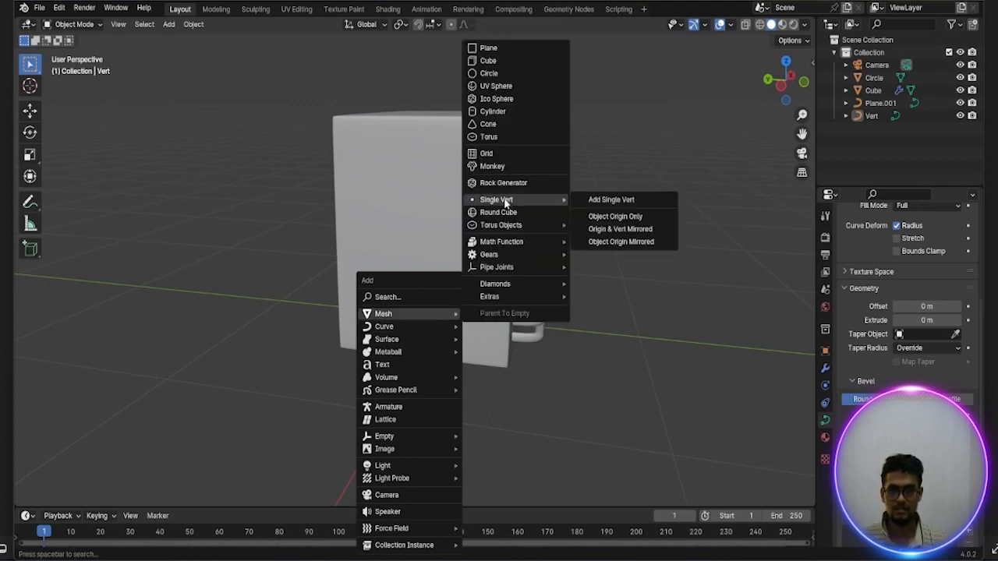
pyautogui.click(593, 200)
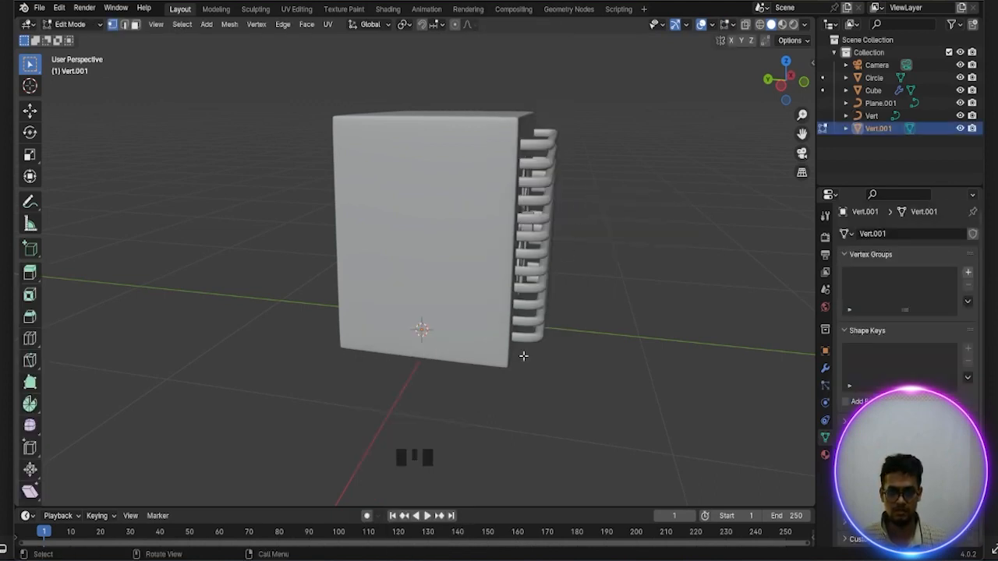
# Extrude the new vertex outward from the housing about 0.46 m along negative X
pyautogui.scroll(-2, 523, 356)
pyautogui.moveTo(509, 358); pyautogui.dragTo(521, 363, button='middle')
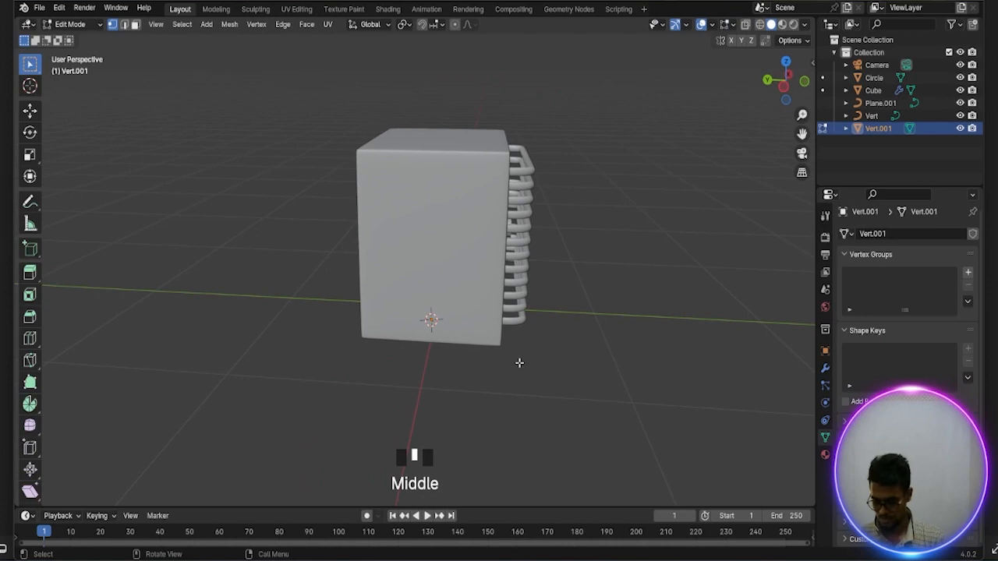
pyautogui.press('KP_1')
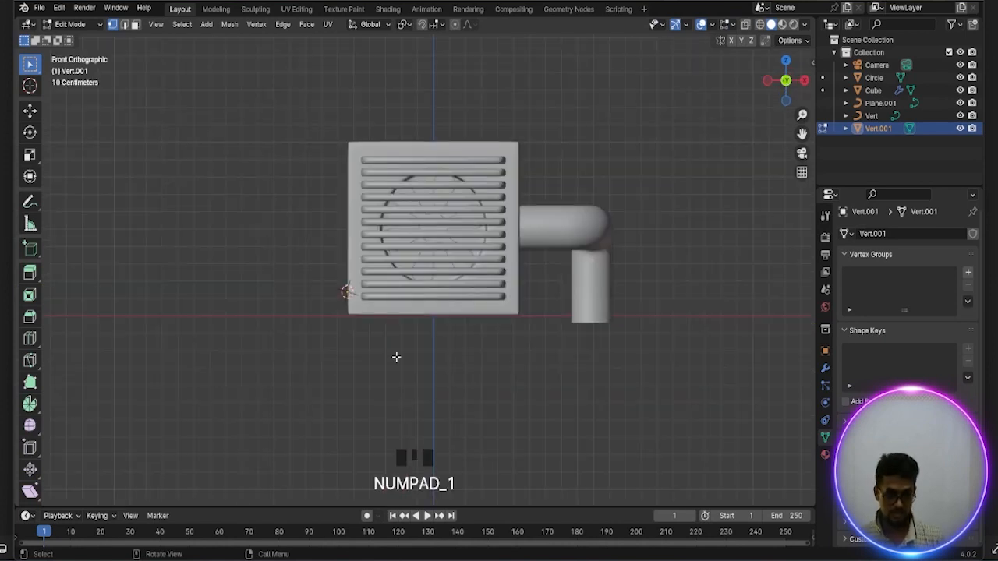
pyautogui.press('e')
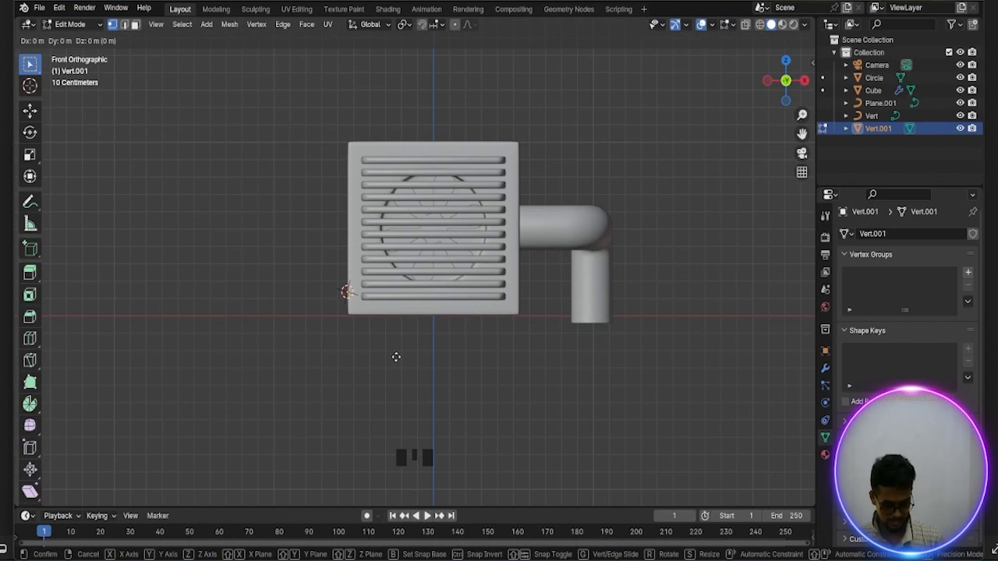
pyautogui.press('x')
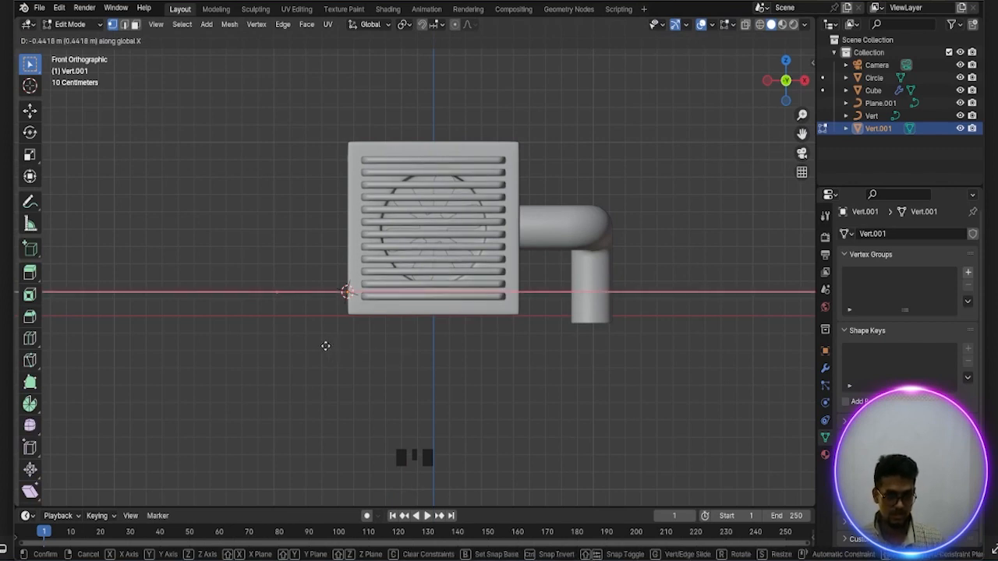
pyautogui.click(323, 345)
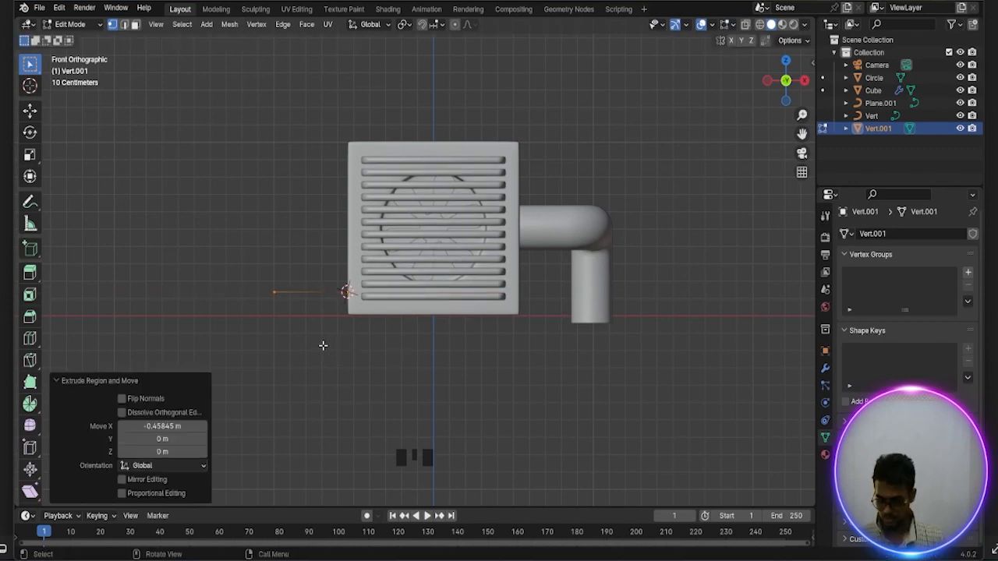
# From the top view, extrude the end vertex about 0.69 m along negative Y, past the front grille
pyautogui.press('KP_7')
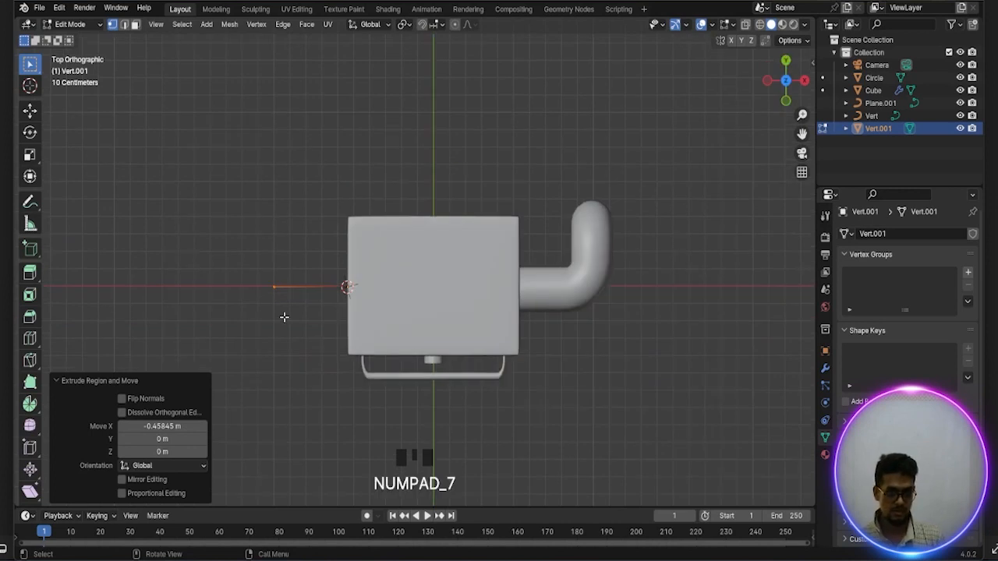
pyautogui.press('e')
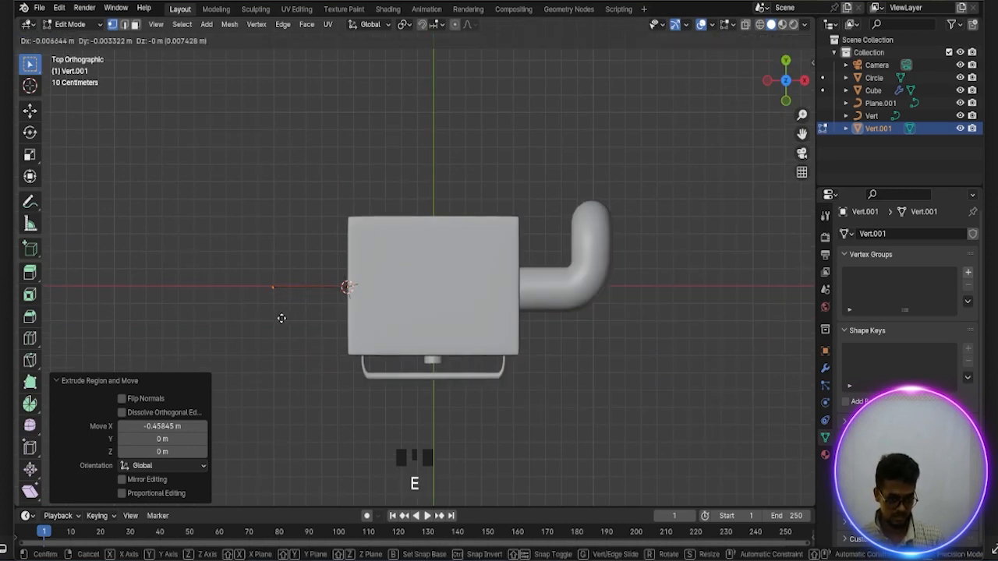
pyautogui.press('y')
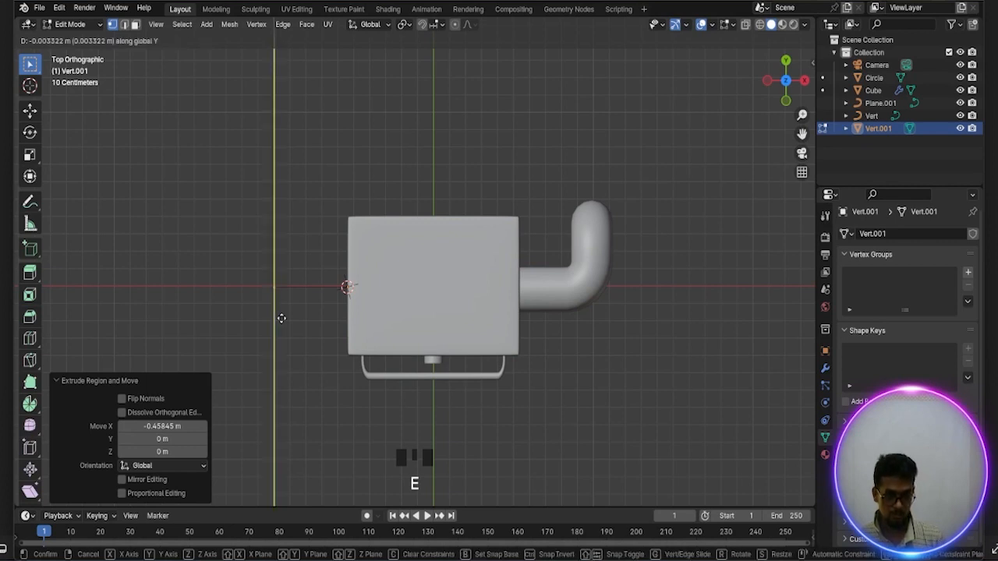
pyautogui.click(287, 438)
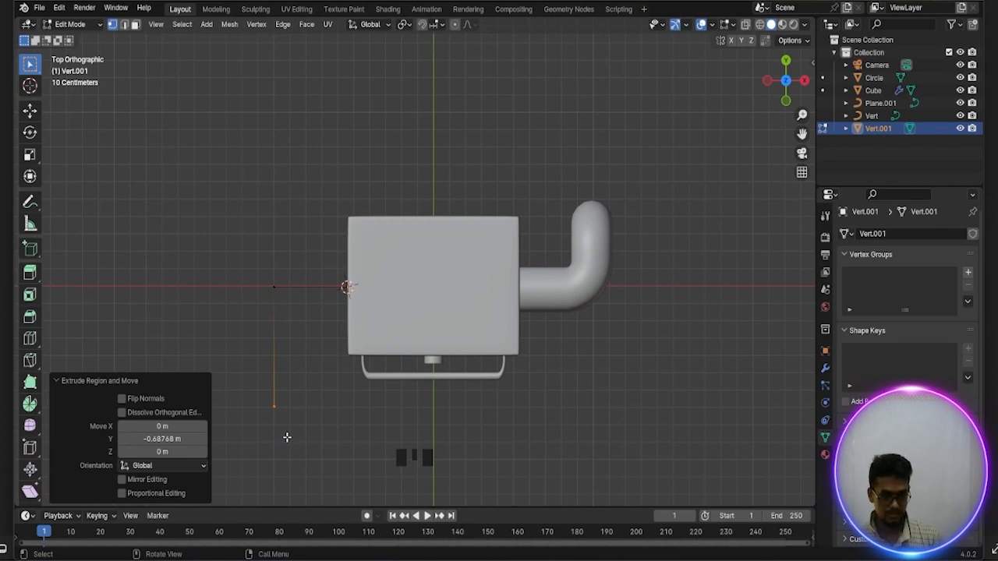
# Extrude the end vertex about 1.63 m along X, running the path across the front of the grille
pyautogui.press('e')
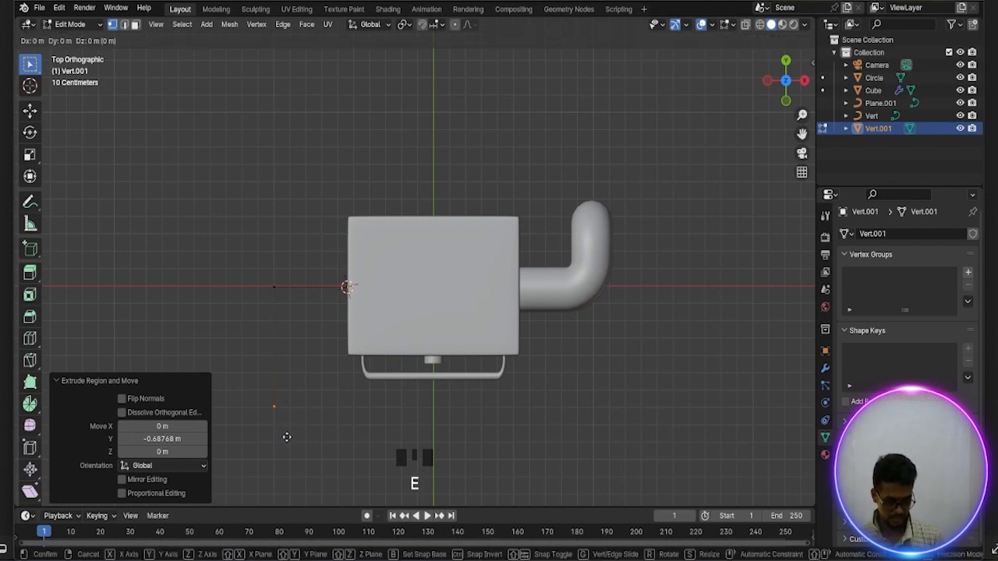
pyautogui.press('x')
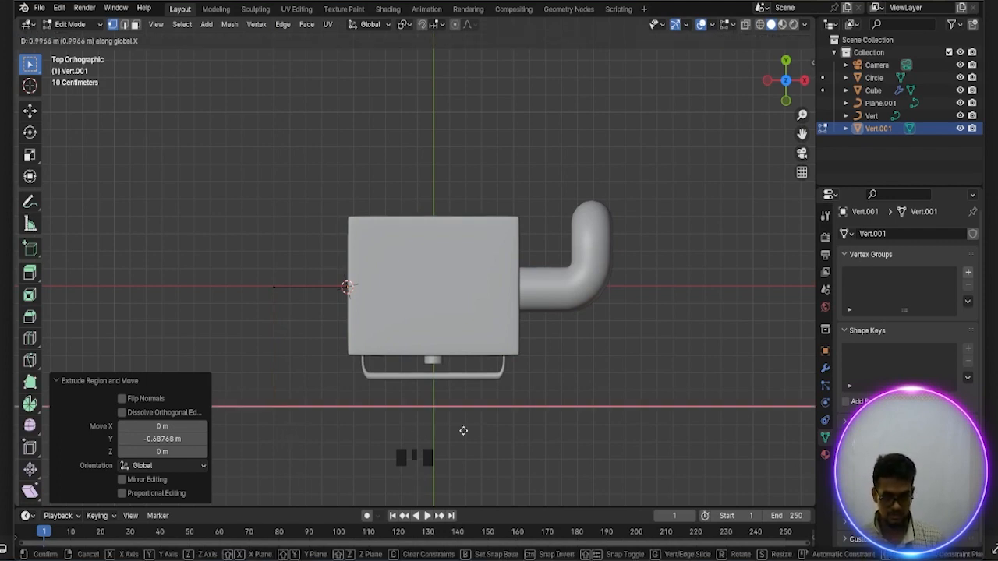
pyautogui.click(548, 426)
# Bevel the new path's two corner vertices with a width of about 0.301 m and 6 segments
pyautogui.moveTo(512, 423); pyautogui.dragTo(533, 407, button='middle')
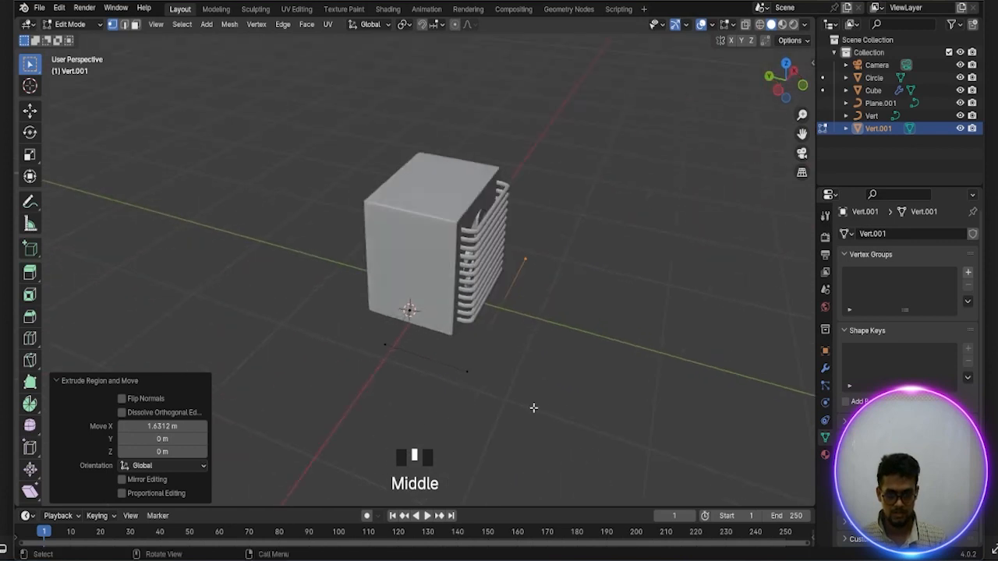
pyautogui.scroll(2, 462, 407)
pyautogui.click(368, 390)
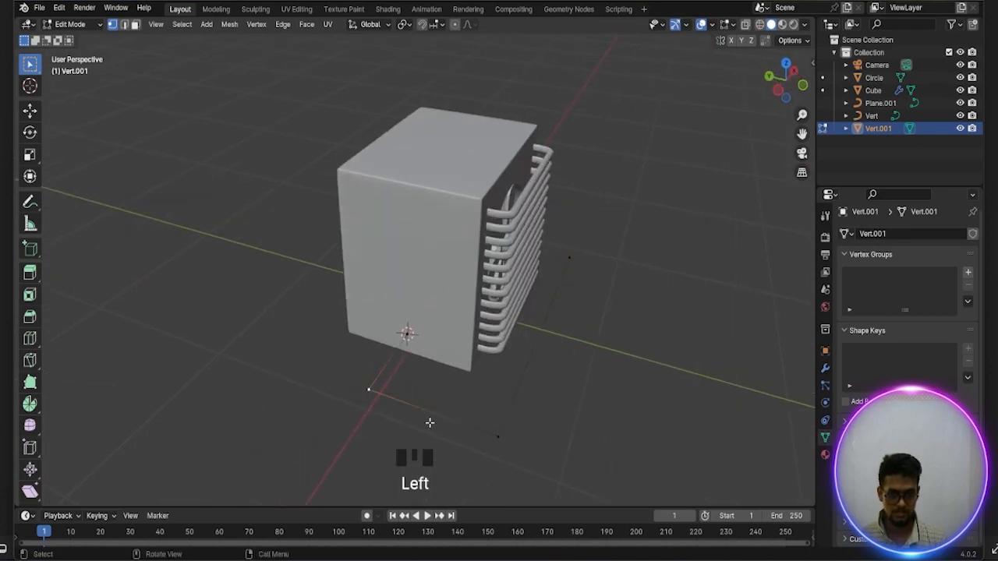
pyautogui.keyDown('shift'); pyautogui.click(499, 437); pyautogui.keyUp('shift')
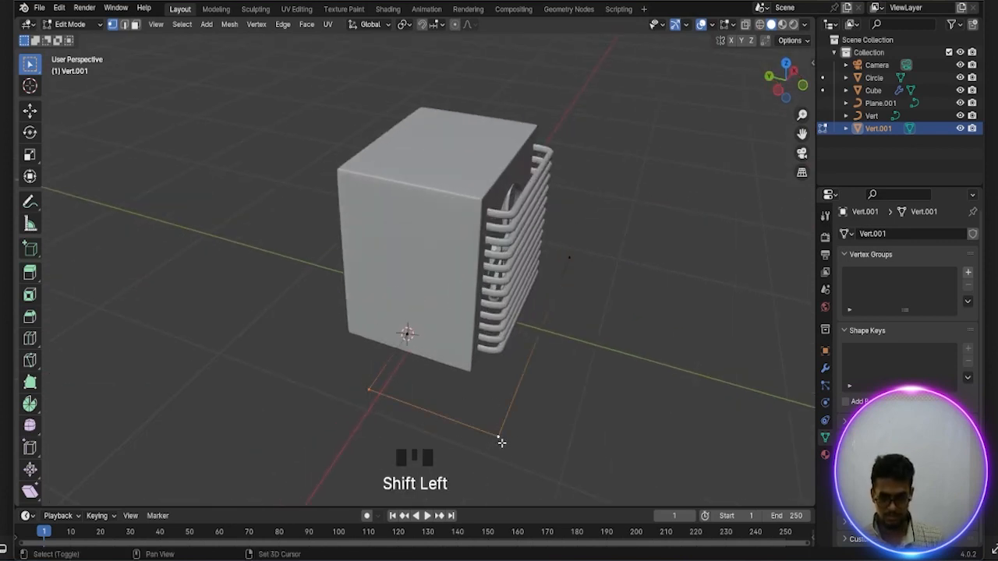
pyautogui.scroll(-1, 510, 442)
pyautogui.hotkey('ctrl', 'b')
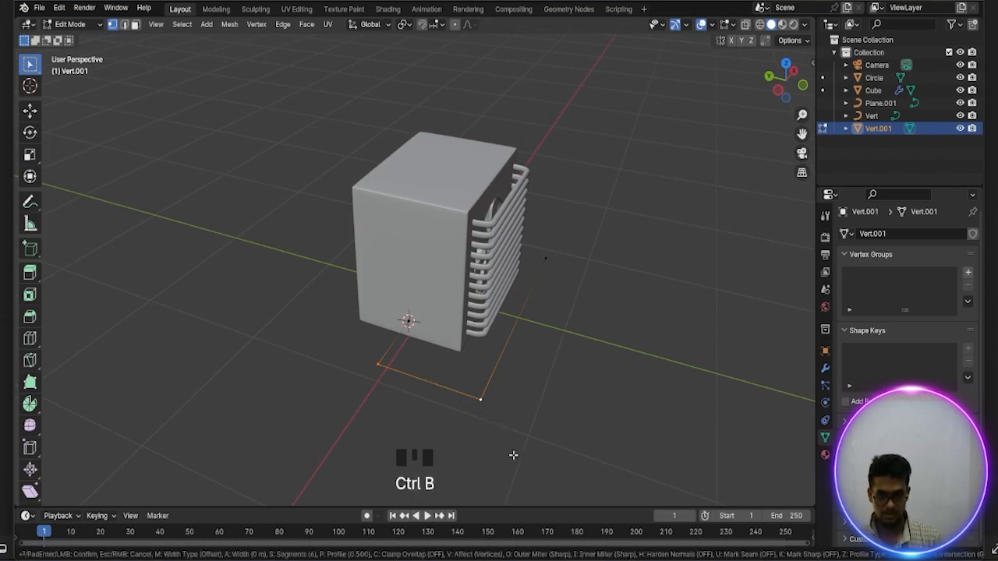
pyautogui.click(560, 470)
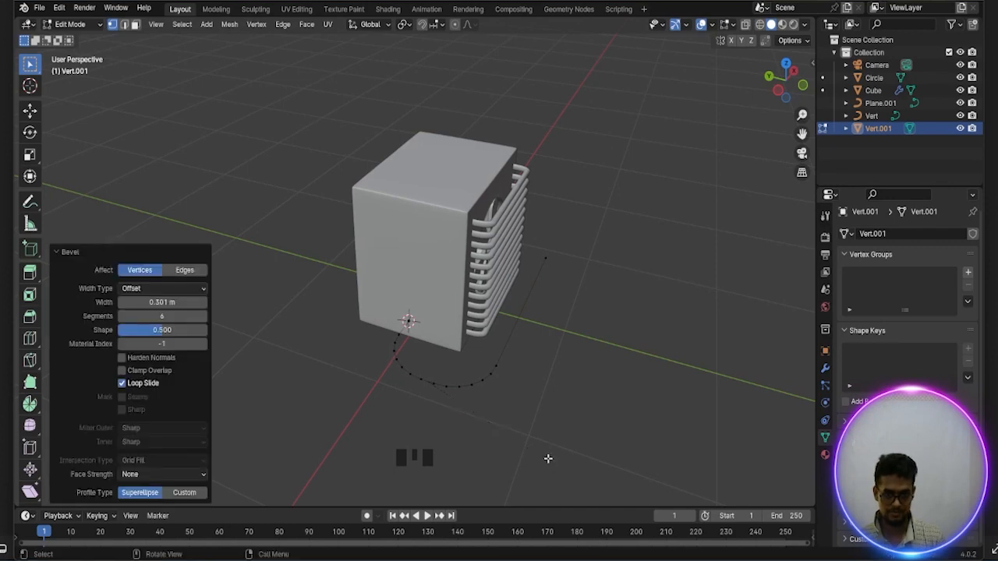
# Extrude the whole rounded path upward about 0.115 m along Z to form a vertical strip
pyautogui.moveTo(548, 455); pyautogui.dragTo(511, 444, button='middle')
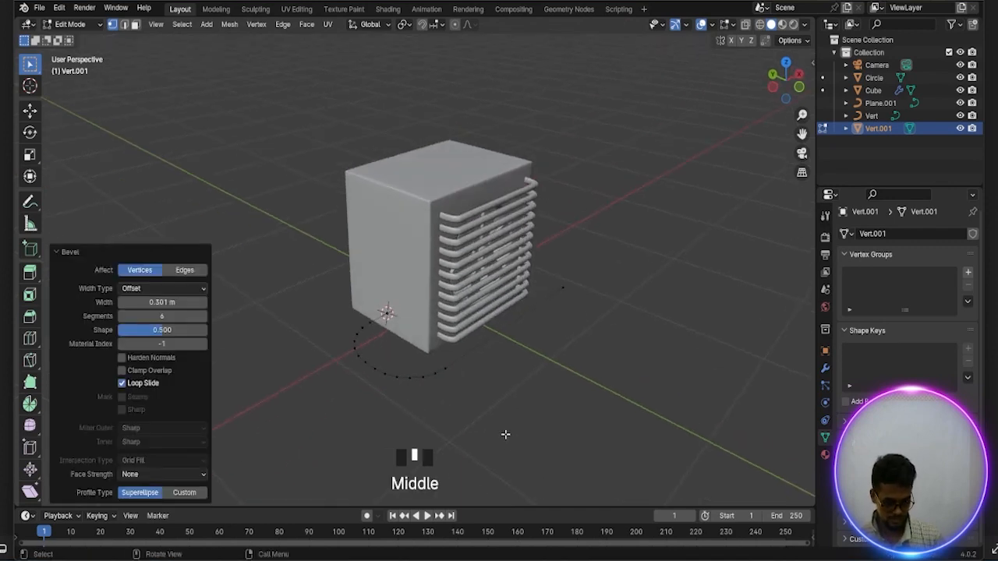
pyautogui.press('e')
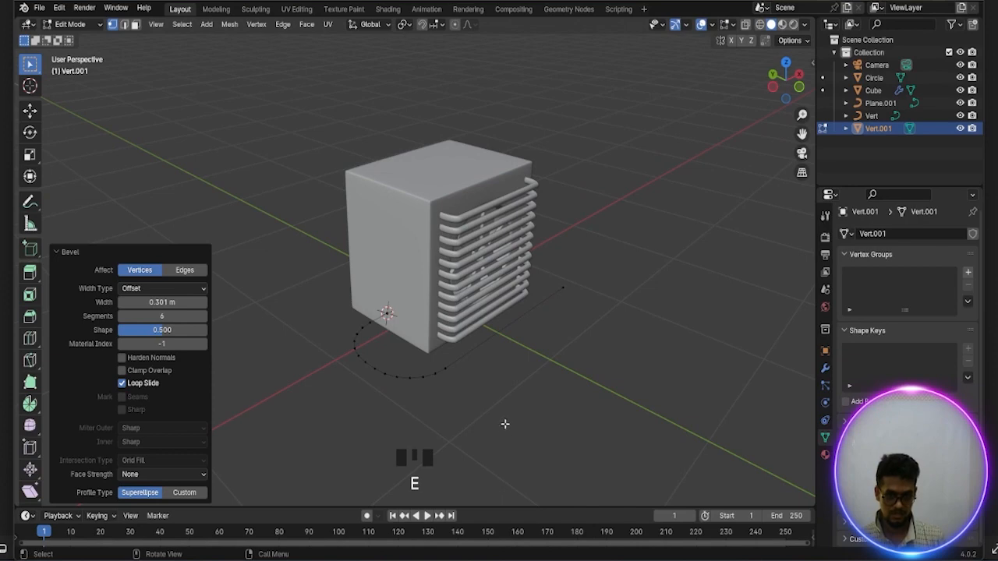
pyautogui.press('a')
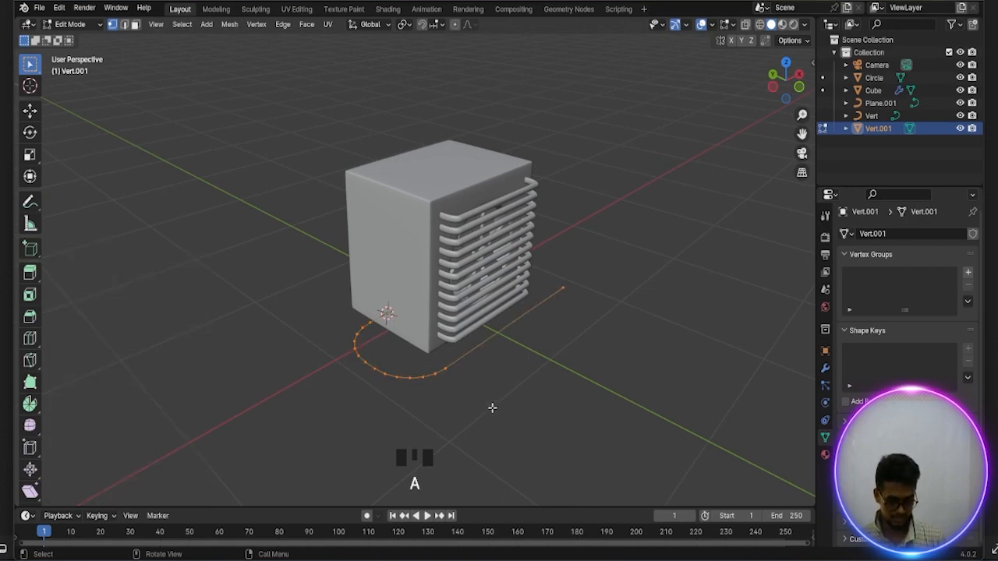
pyautogui.press('e')
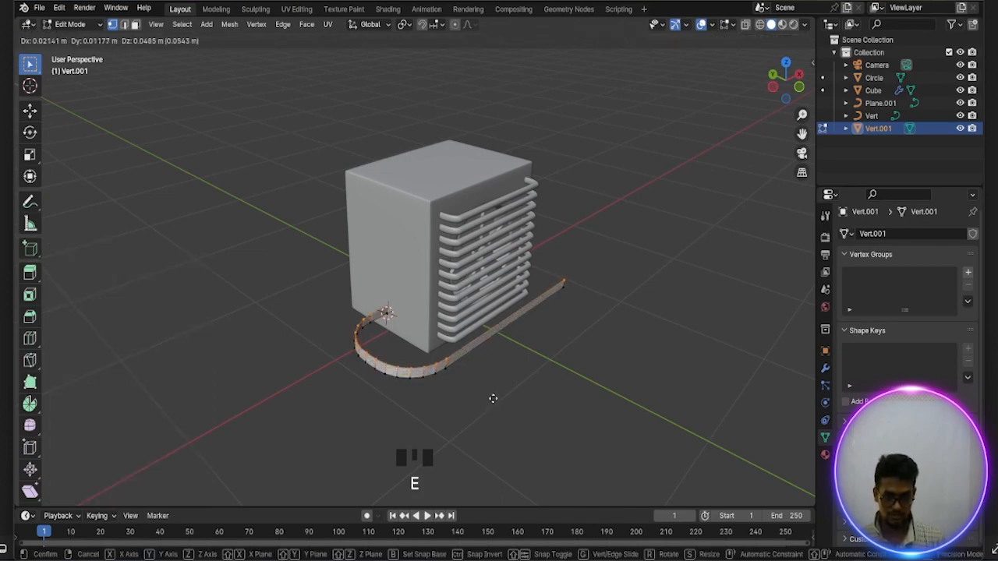
pyautogui.middleClick(493, 398)
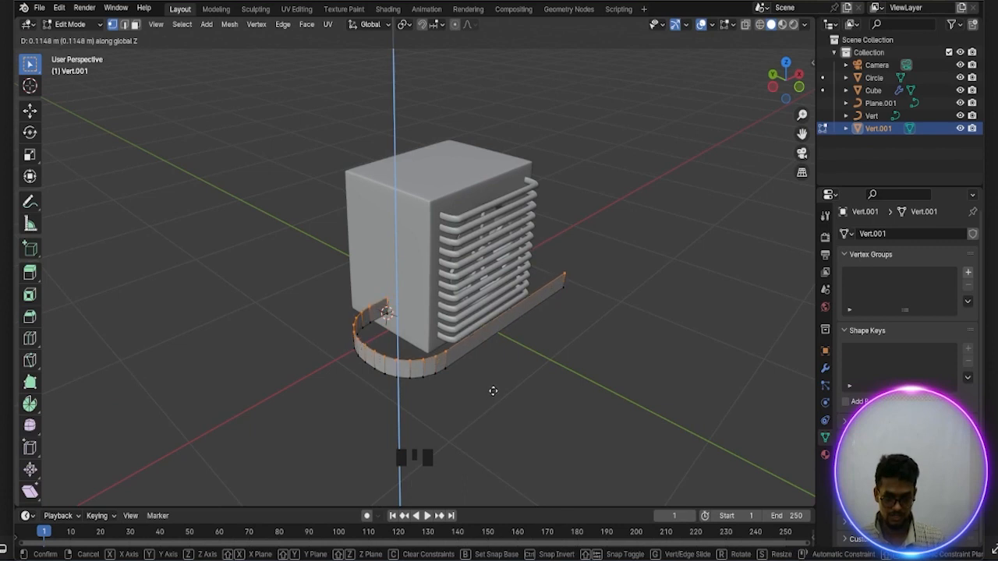
pyautogui.click(492, 390)
# Recalculate the strip's normals and extrude all its faces along their normals by about 0.156 m, then deselect the mesh
pyautogui.press('a')
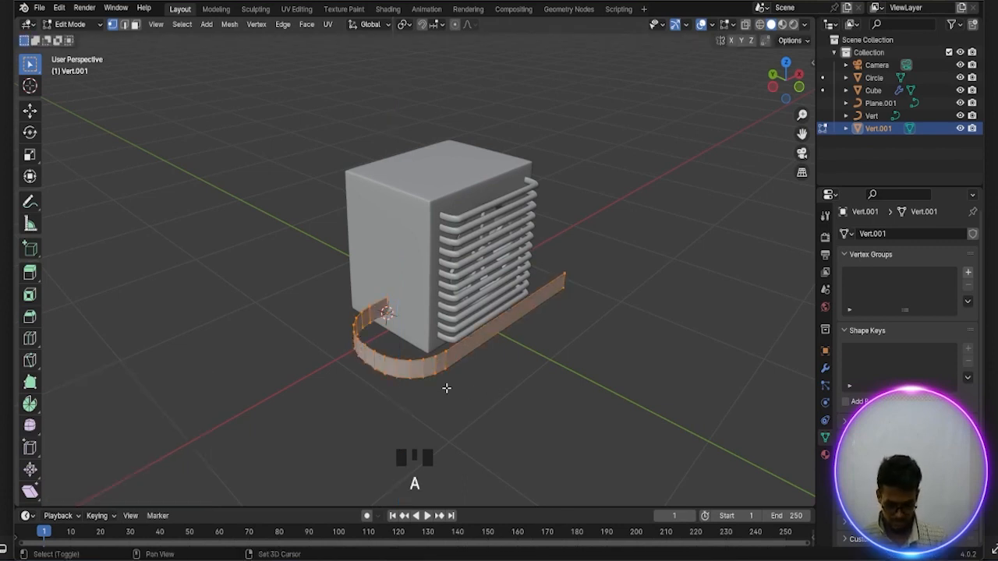
pyautogui.hotkey('shift', 'n')
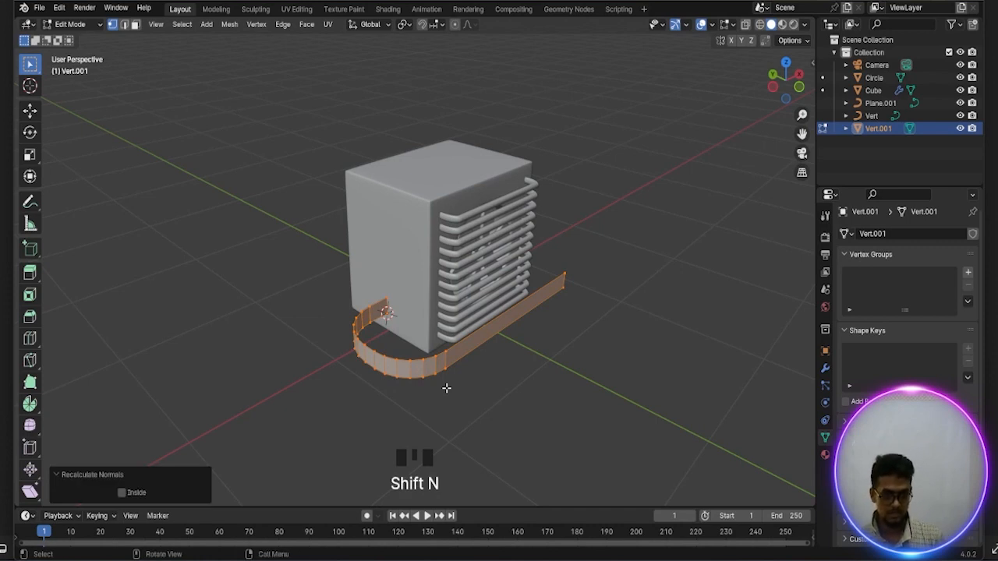
pyautogui.scroll(1, 446, 388)
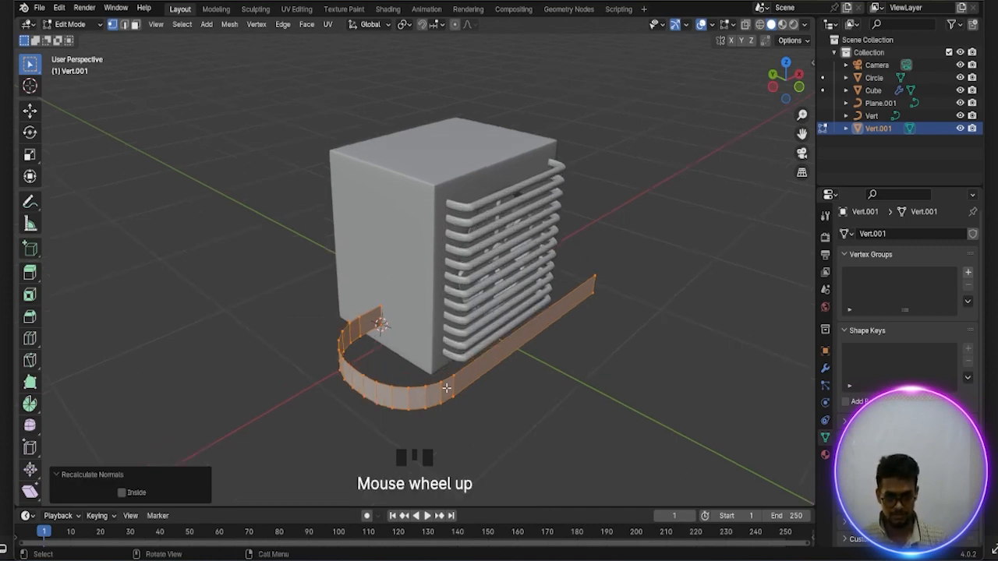
pyautogui.scroll(-1, 460, 398)
pyautogui.moveTo(461, 399); pyautogui.dragTo(470, 403, button='middle')
pyautogui.scroll(1, 468, 403)
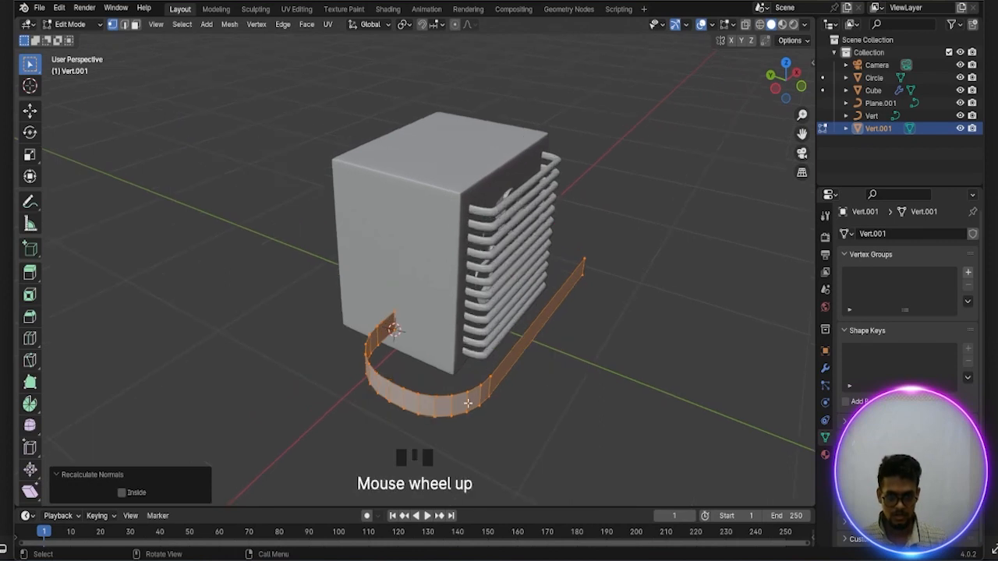
pyautogui.hotkey('alt', 'e')
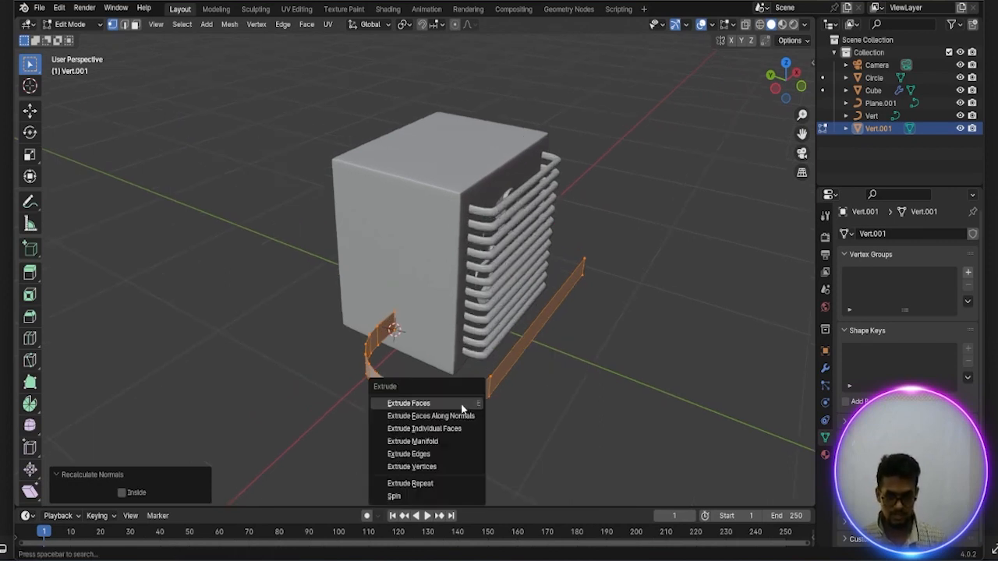
pyautogui.click(434, 418)
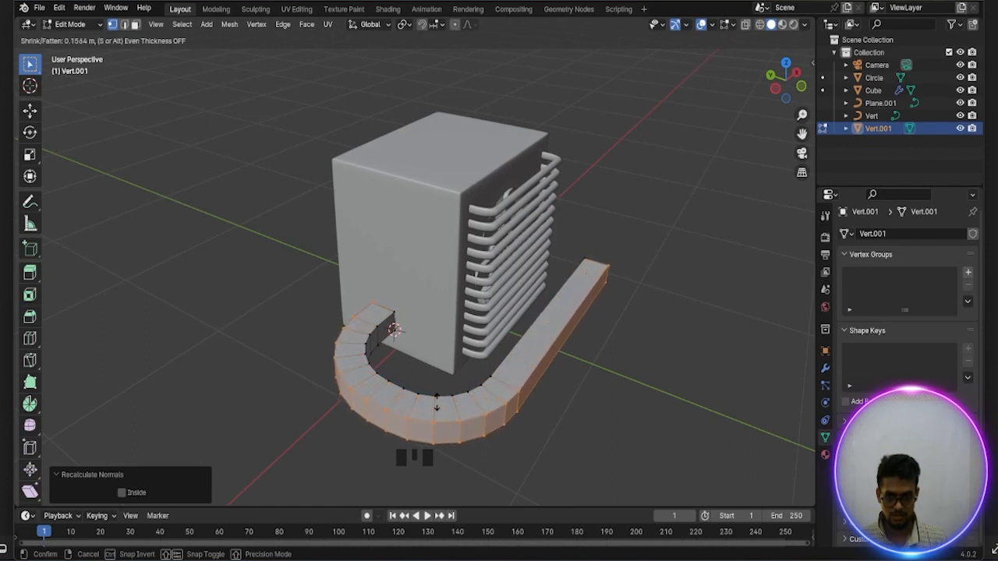
pyautogui.click(436, 404)
pyautogui.scroll(1, 428, 386)
pyautogui.click(419, 397)
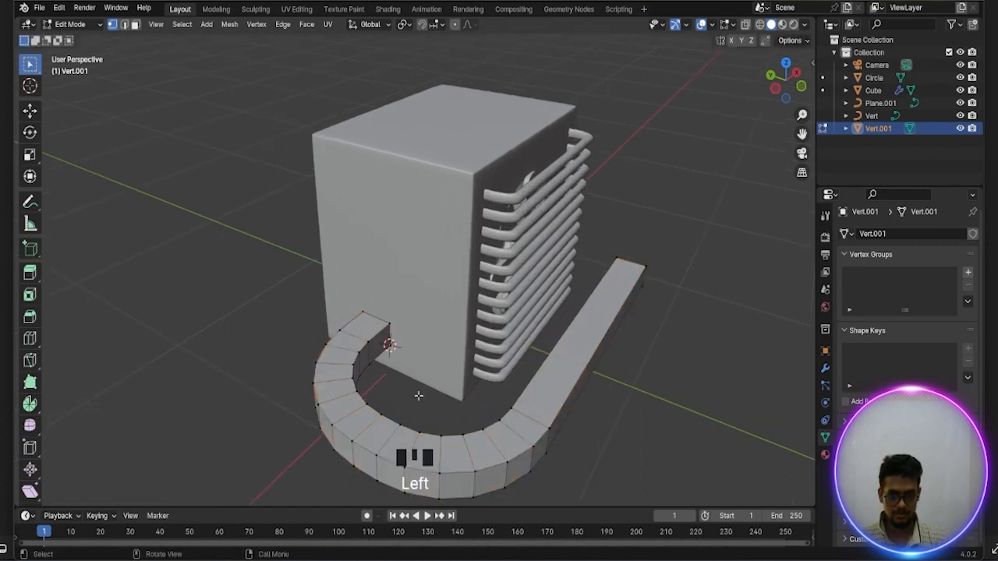
# Select the curved band's full row of top faces and delete their vertices
pyautogui.moveTo(416, 395); pyautogui.dragTo(427, 396, button='middle')
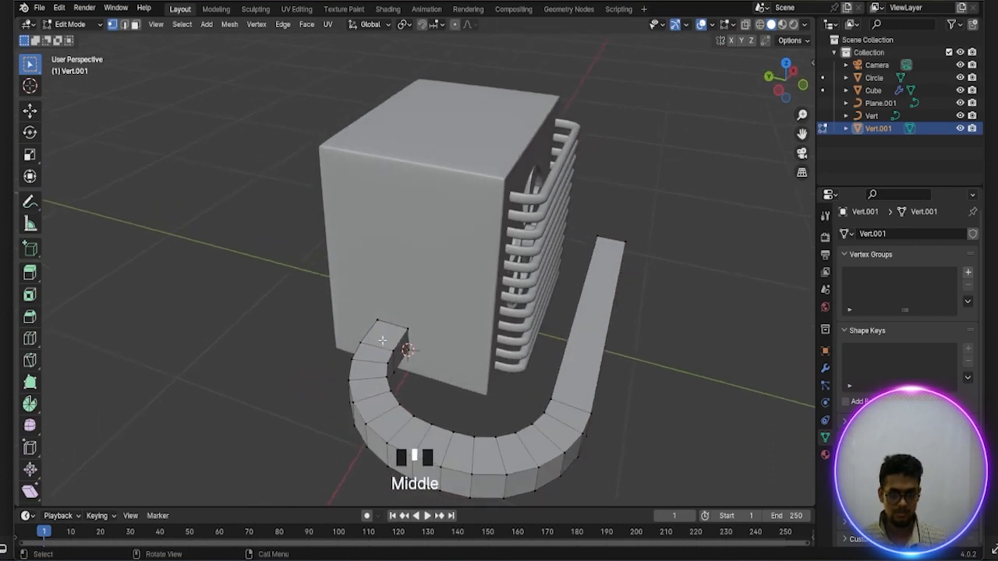
pyautogui.click(387, 333)
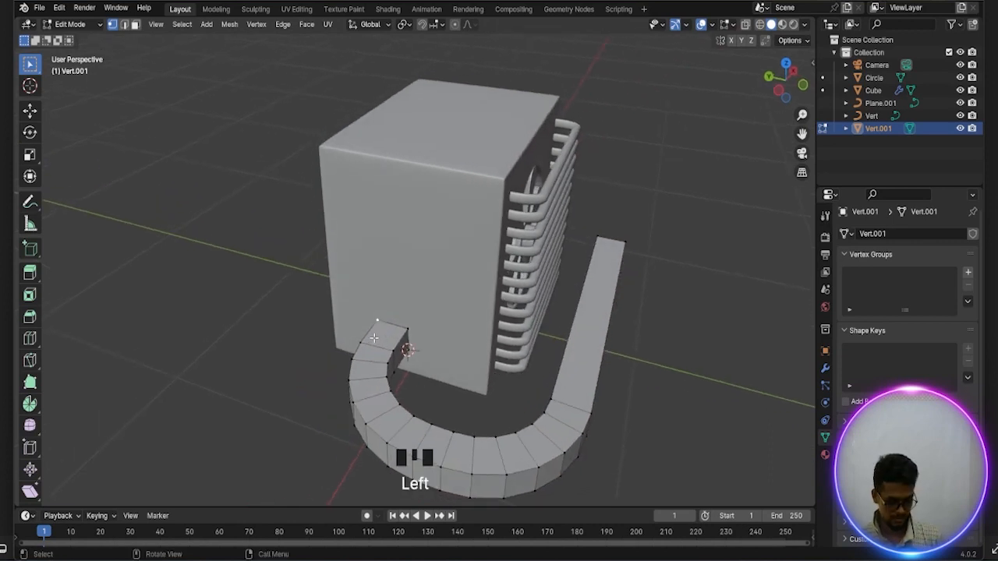
pyautogui.press('3')
pyautogui.click(376, 340)
pyautogui.scroll(-1, 412, 369)
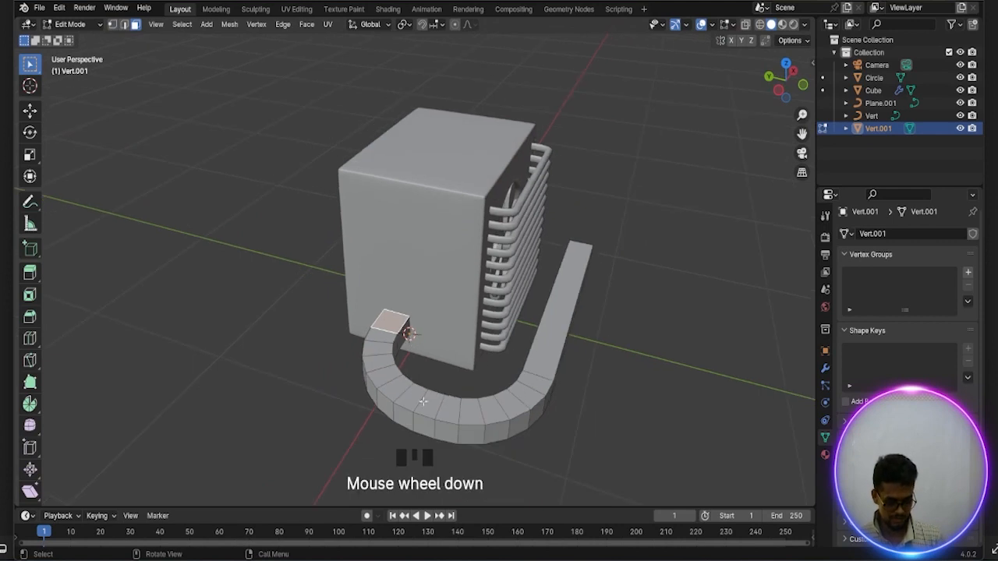
pyautogui.keyDown('ctrl'); pyautogui.click(432, 406); pyautogui.keyUp('ctrl')
pyautogui.keyDown('ctrl'); pyautogui.click(545, 354); pyautogui.keyUp('ctrl')
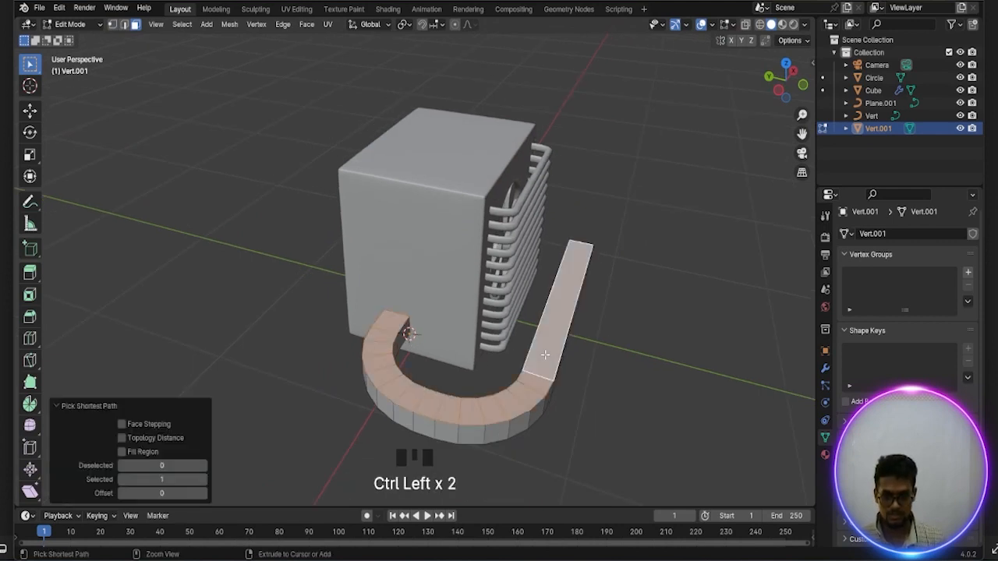
pyautogui.press('x')
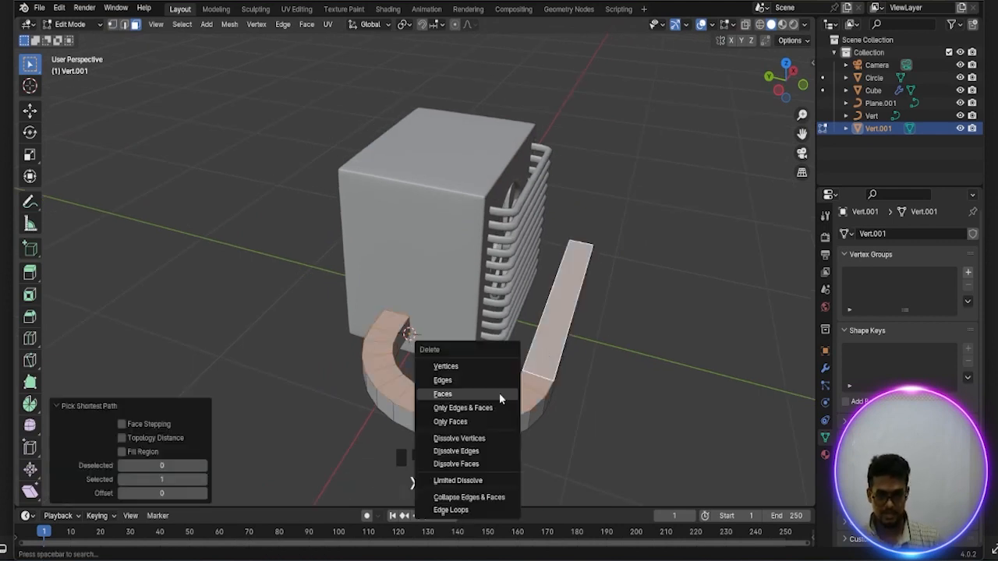
pyautogui.click(451, 368)
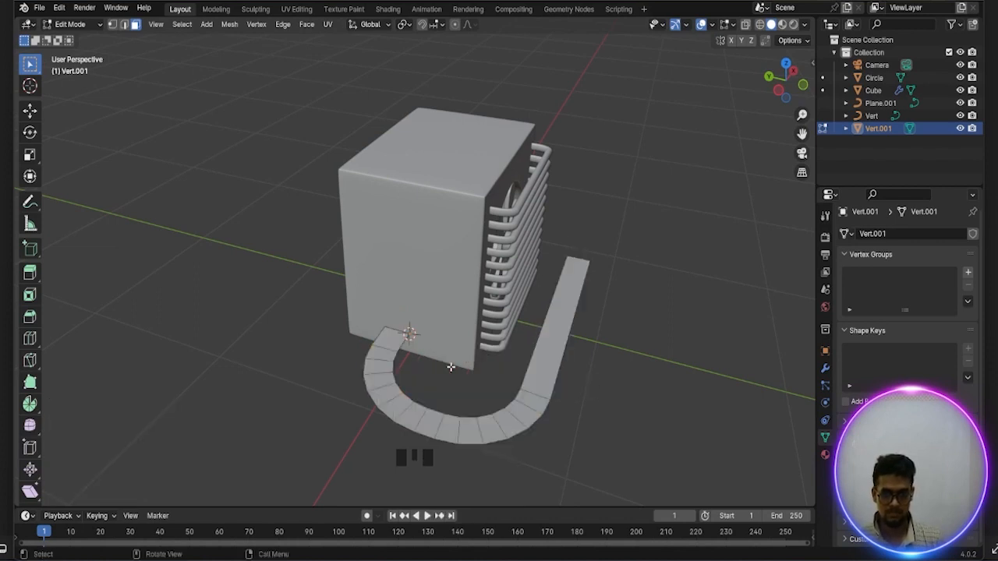
# Select the inner and outer edge loops of the remaining curved strip and separate them into their own object
pyautogui.scroll(-1, 451, 366)
pyautogui.scroll(2, 449, 365)
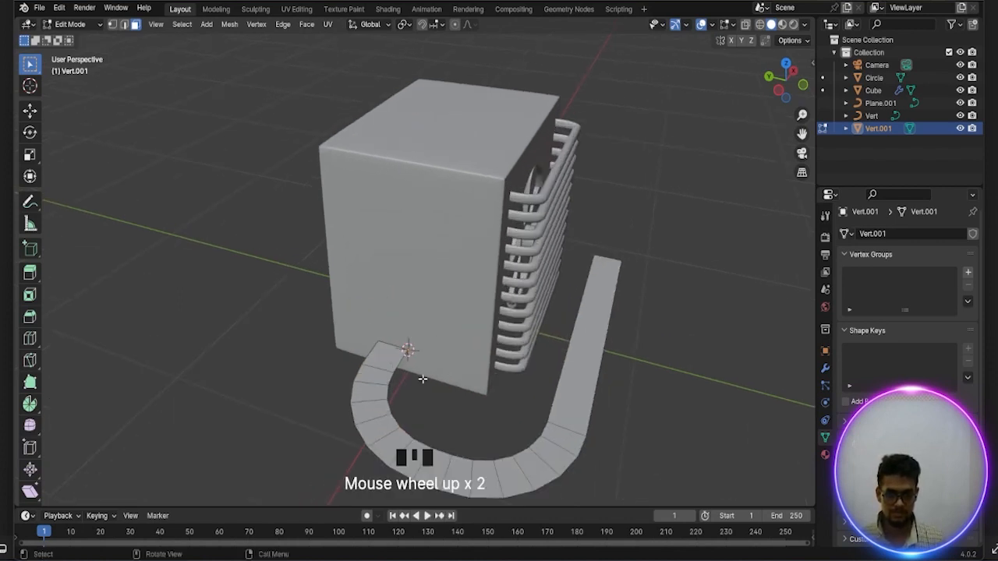
pyautogui.scroll(-1, 423, 379)
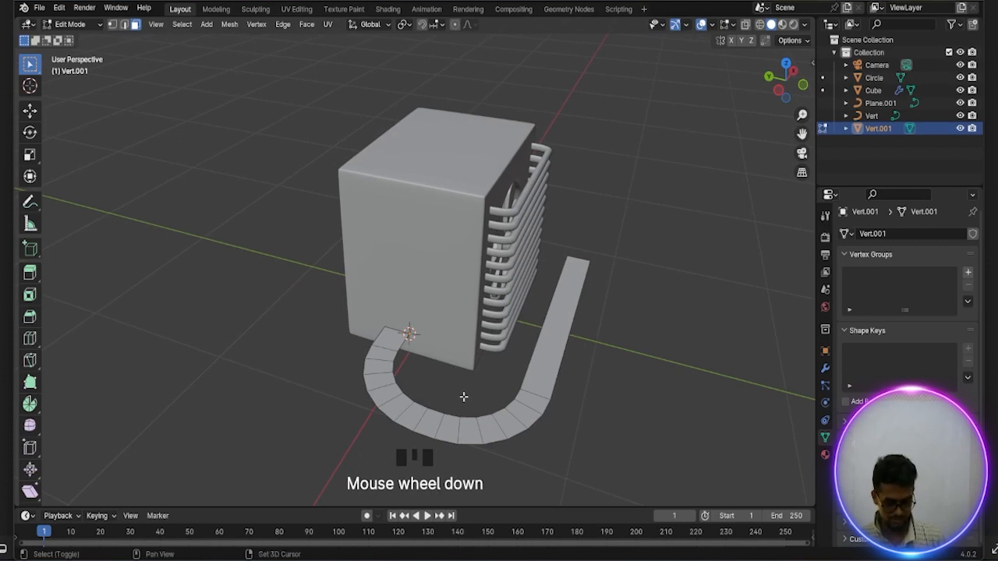
pyautogui.keyDown('alt'); pyautogui.keyDown('shift'); pyautogui.click(453, 415); pyautogui.keyUp('shift'); pyautogui.keyUp('alt')
pyautogui.keyDown('alt'); pyautogui.keyDown('shift'); pyautogui.click(456, 410); pyautogui.keyUp('shift'); pyautogui.keyUp('alt')
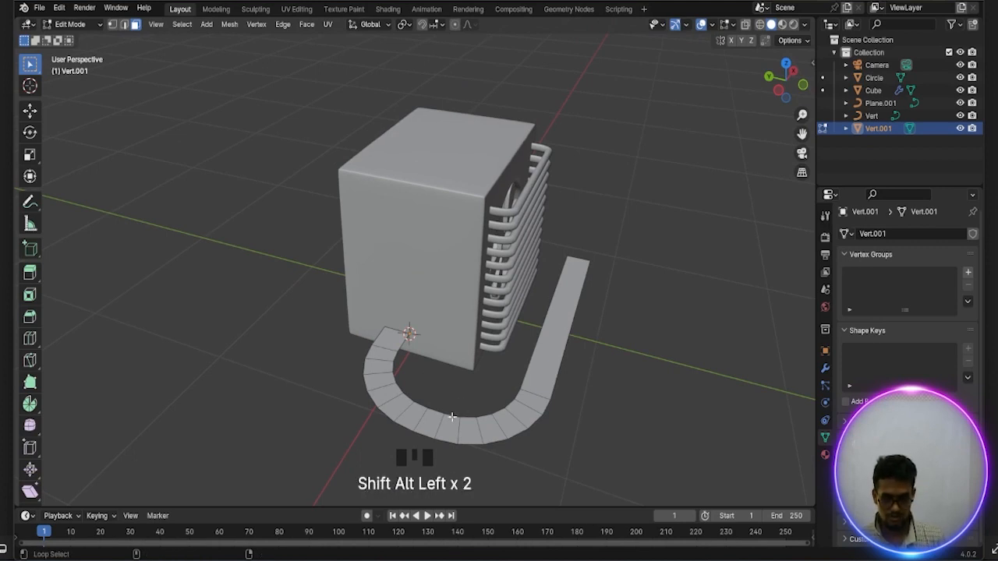
pyautogui.press('1')
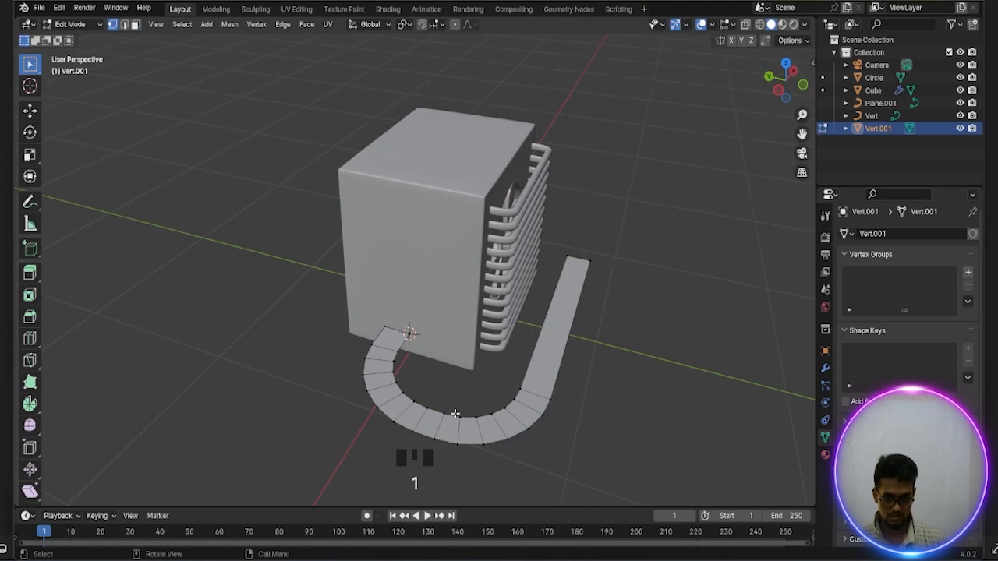
pyautogui.press('2')
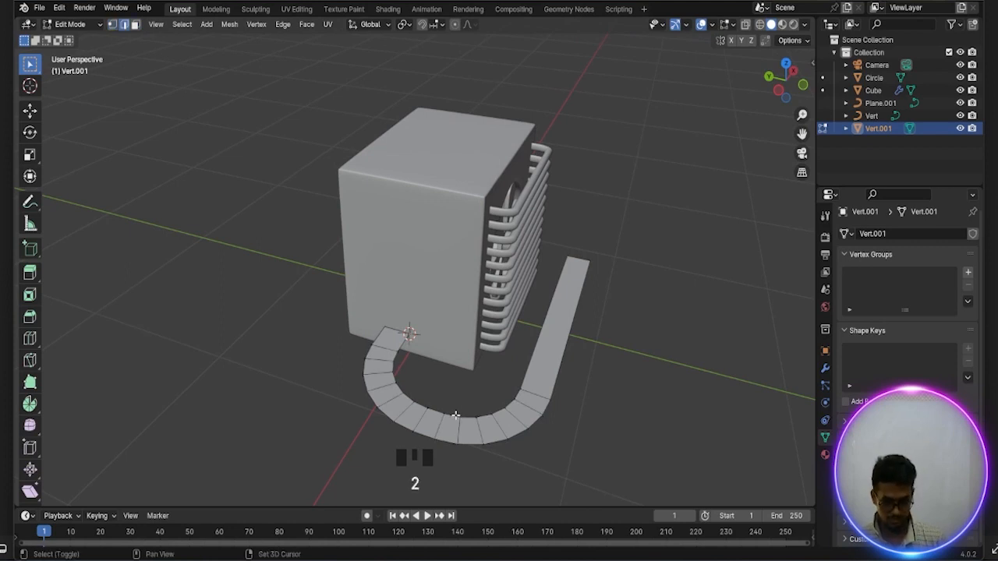
pyautogui.keyDown('alt'); pyautogui.keyDown('shift'); pyautogui.click(455, 416); pyautogui.keyUp('shift'); pyautogui.keyUp('alt')
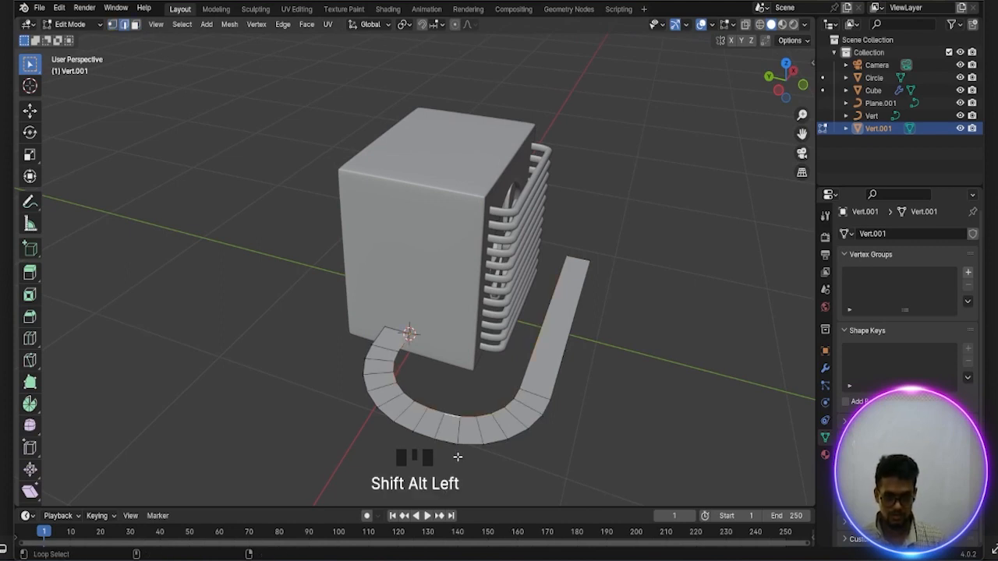
pyautogui.keyDown('alt'); pyautogui.keyDown('shift'); pyautogui.click(451, 442); pyautogui.keyUp('shift'); pyautogui.keyUp('alt')
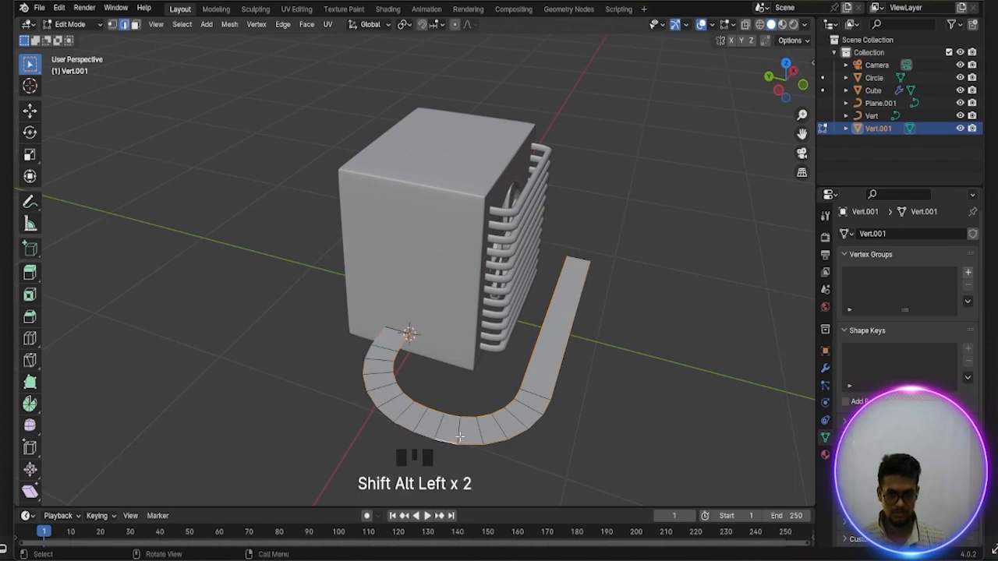
pyautogui.press('p')
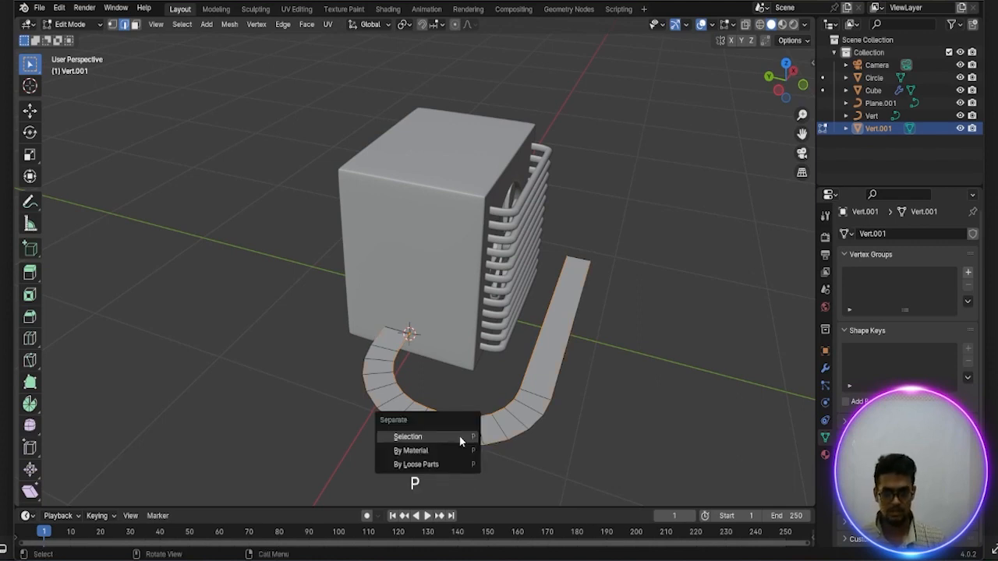
pyautogui.click(408, 437)
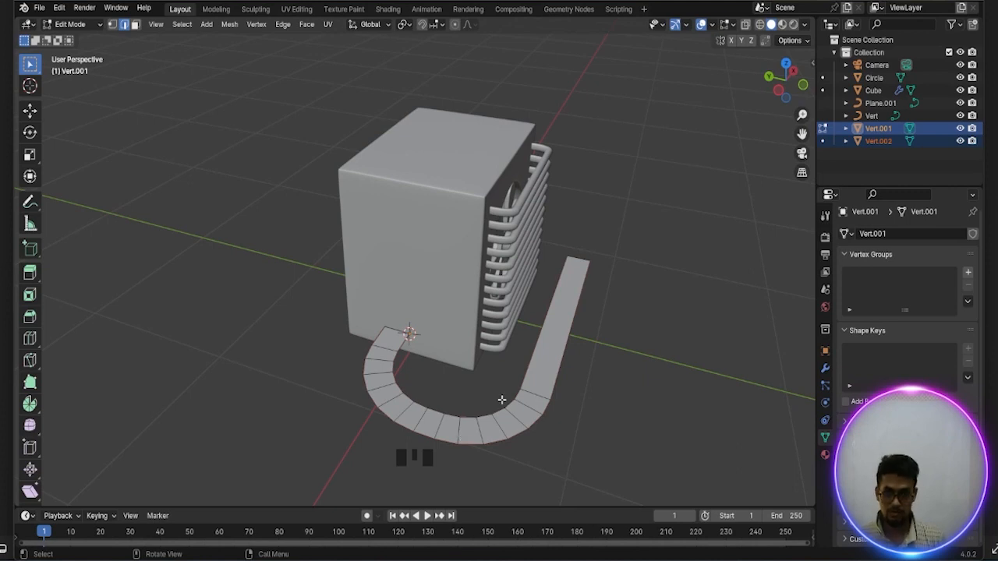
# Return to Object Mode and delete the leftover strip object Vert.001
pyautogui.press('Tab')
pyautogui.click(848, 154)
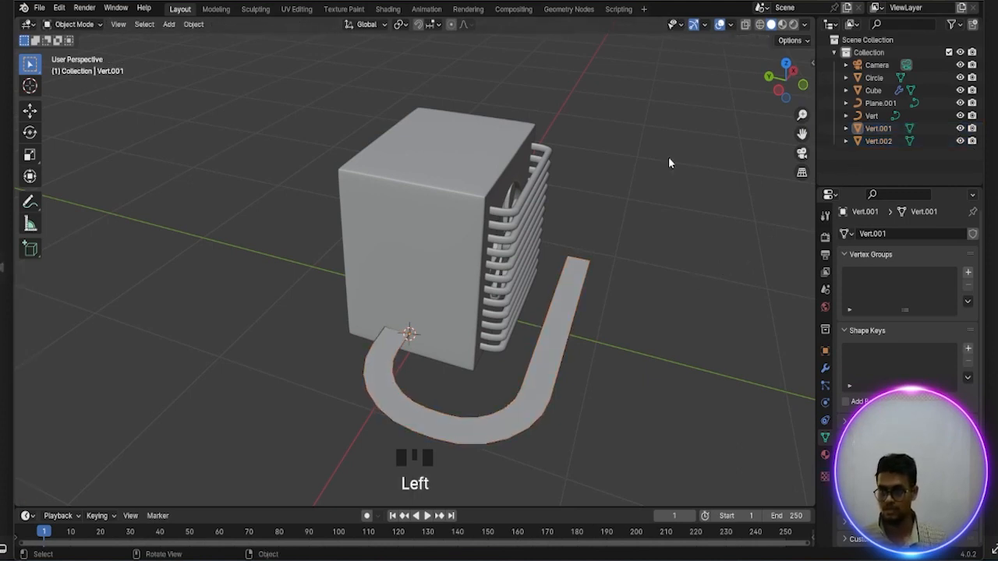
pyautogui.click(885, 130)
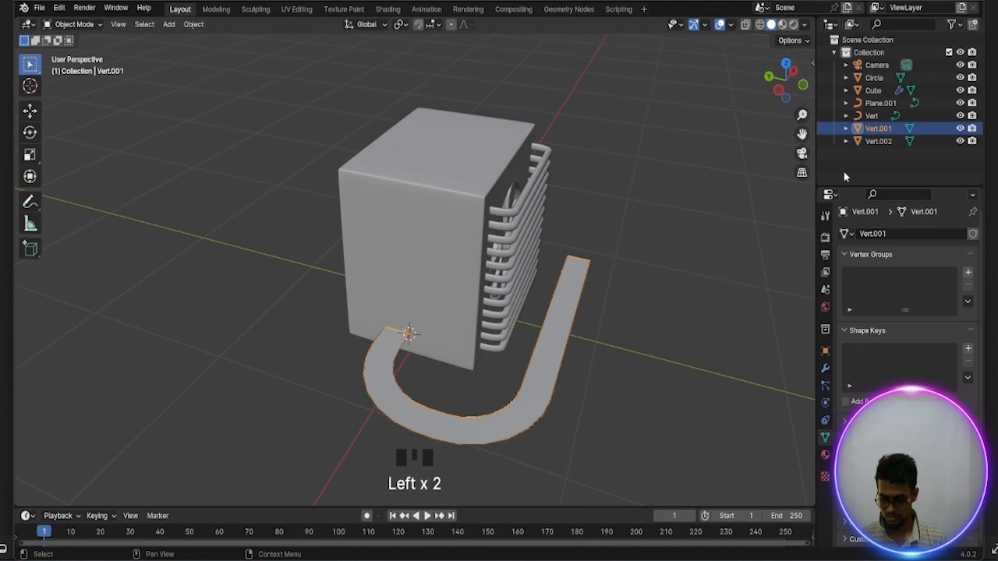
pyautogui.press('Delete')
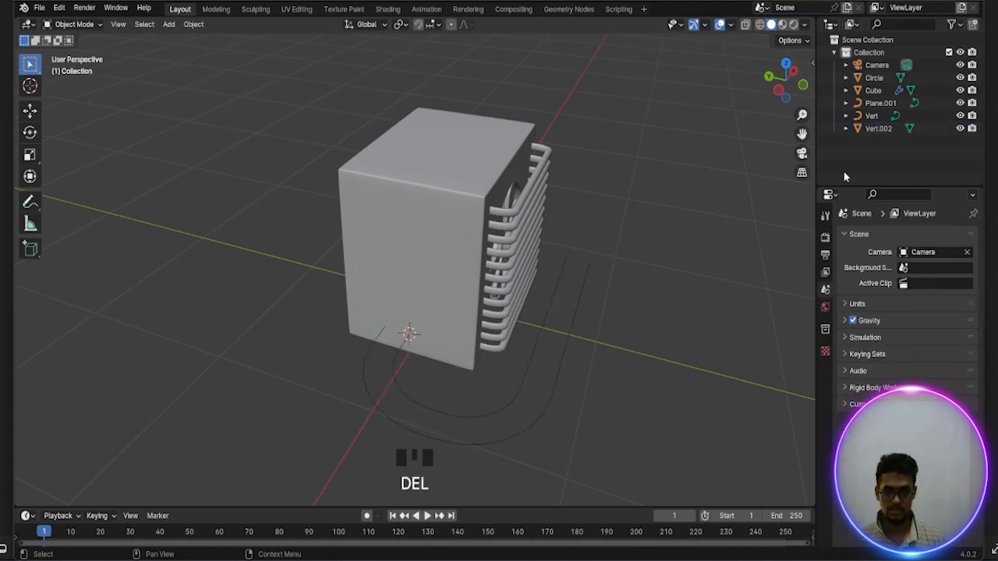
# Open the separated pair of outlines, Vert.002, for mesh editing in vertex selection mode
pyautogui.click(527, 377)
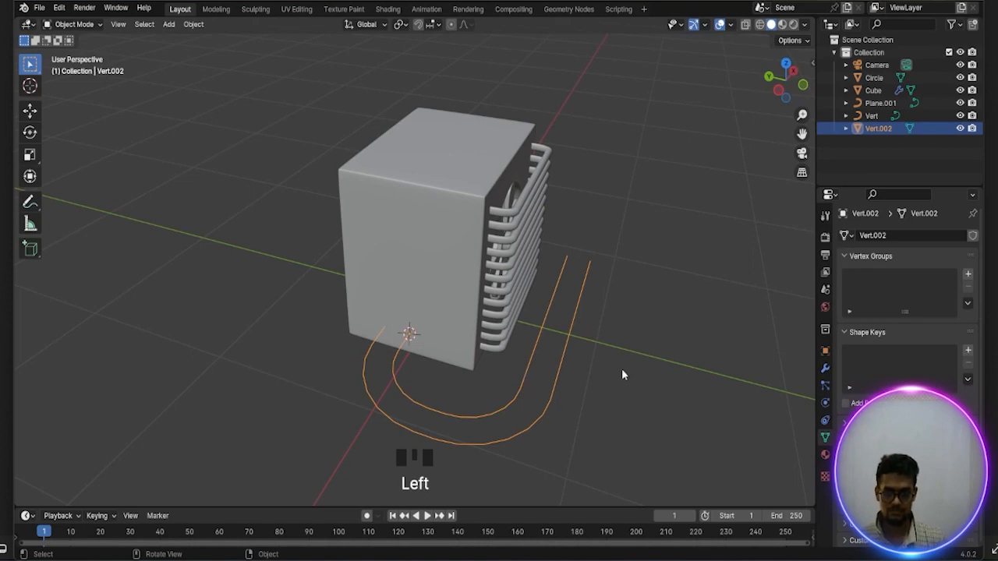
pyautogui.moveTo(622, 375); pyautogui.dragTo(452, 361, button='middle')
pyautogui.scroll(1, 432, 384)
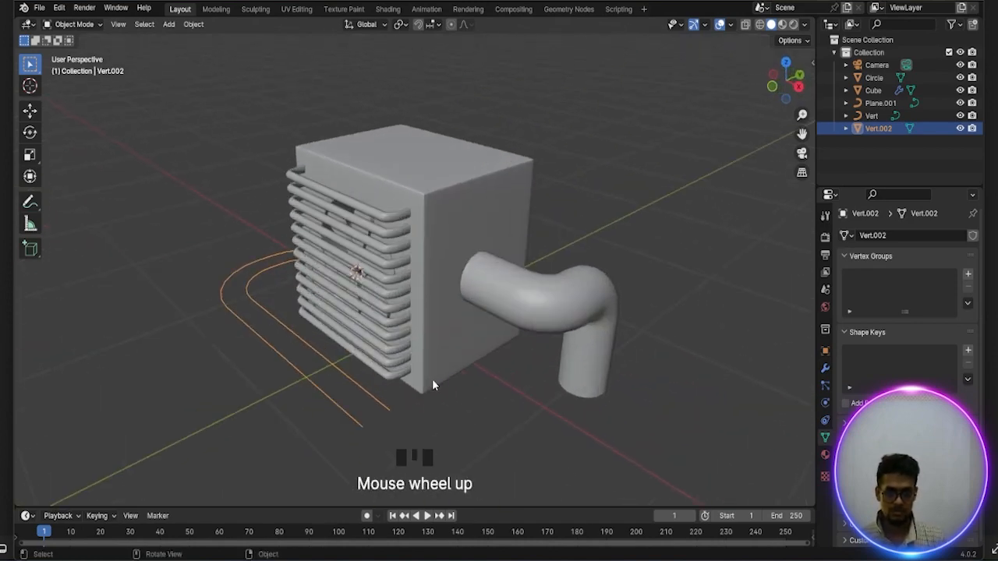
pyautogui.press('Tab')
pyautogui.moveTo(442, 421); pyautogui.dragTo(492, 368, button='middle')
pyautogui.scroll(1, 486, 367)
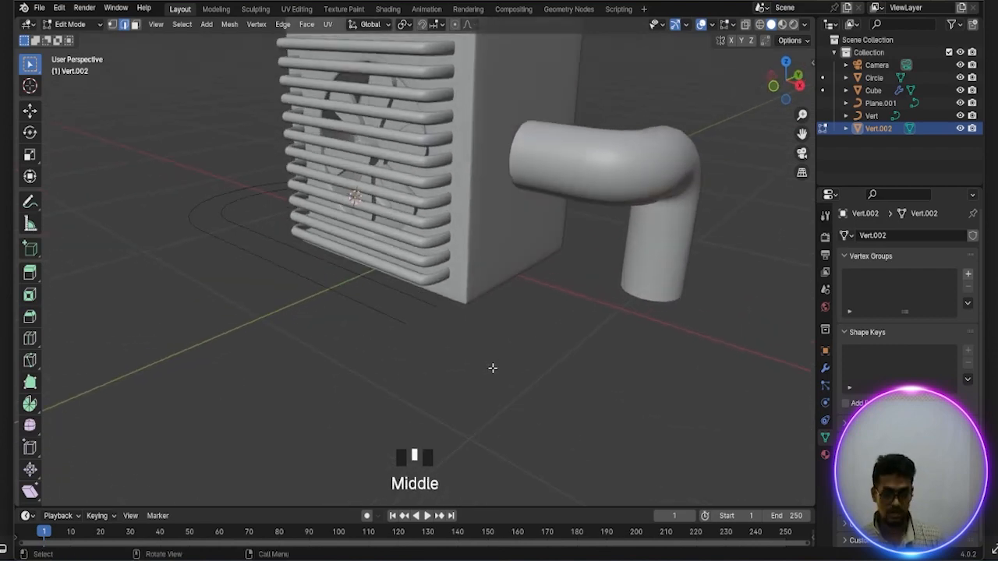
pyautogui.press('Tab')
pyautogui.scroll(2, 451, 328)
pyautogui.press('1')
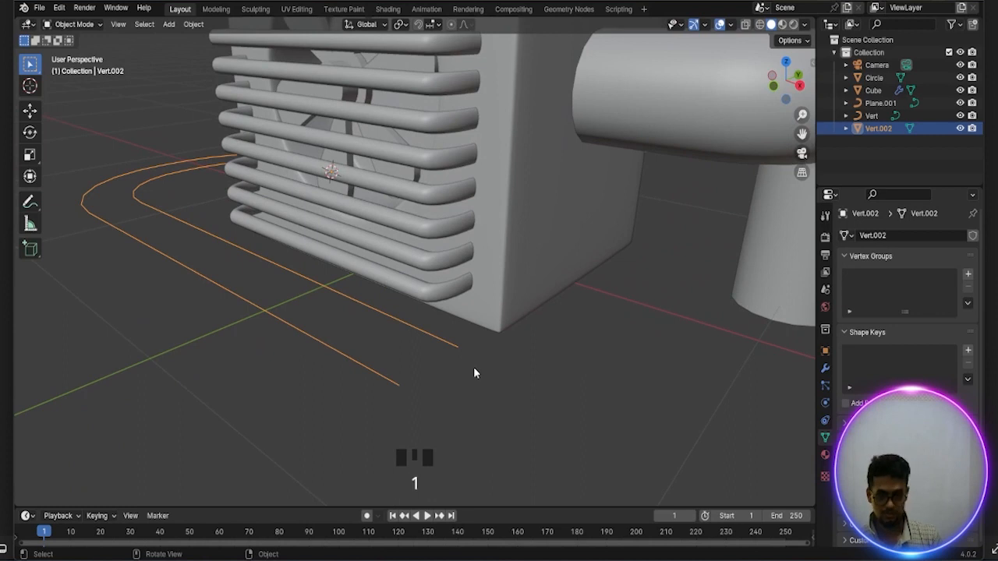
pyautogui.press('Tab')
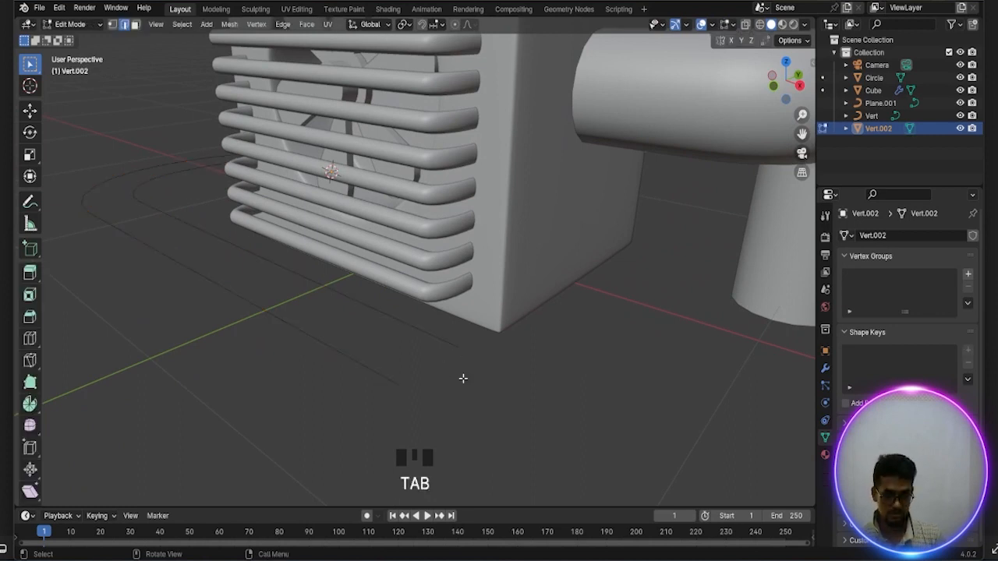
pyautogui.press('1')
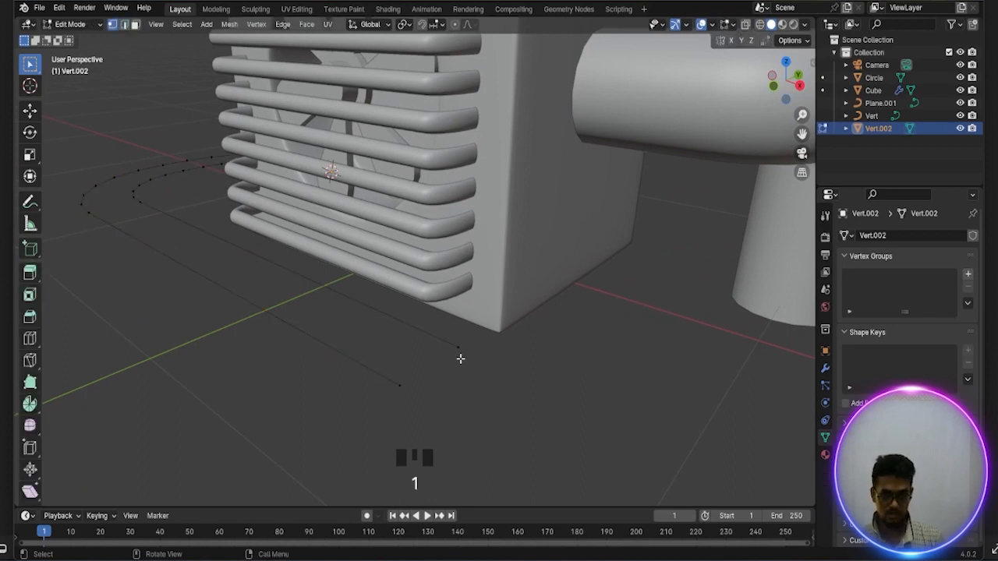
# Extrude the two outlines' end vertices on the pipe side about 0.191 m downward along Z
pyautogui.click(458, 348)
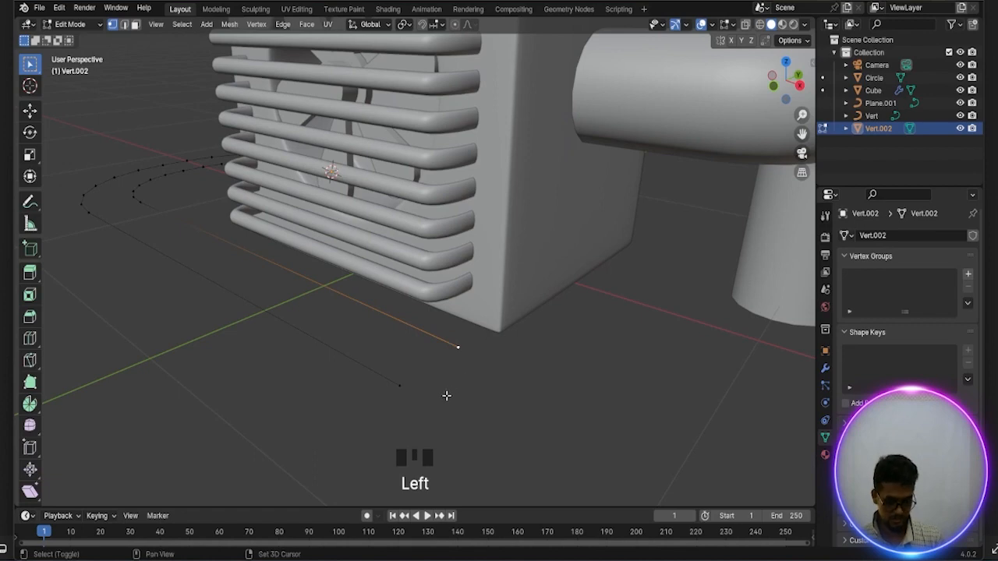
pyautogui.keyDown('shift'); pyautogui.click(403, 388); pyautogui.keyUp('shift')
pyautogui.scroll(-2, 462, 395)
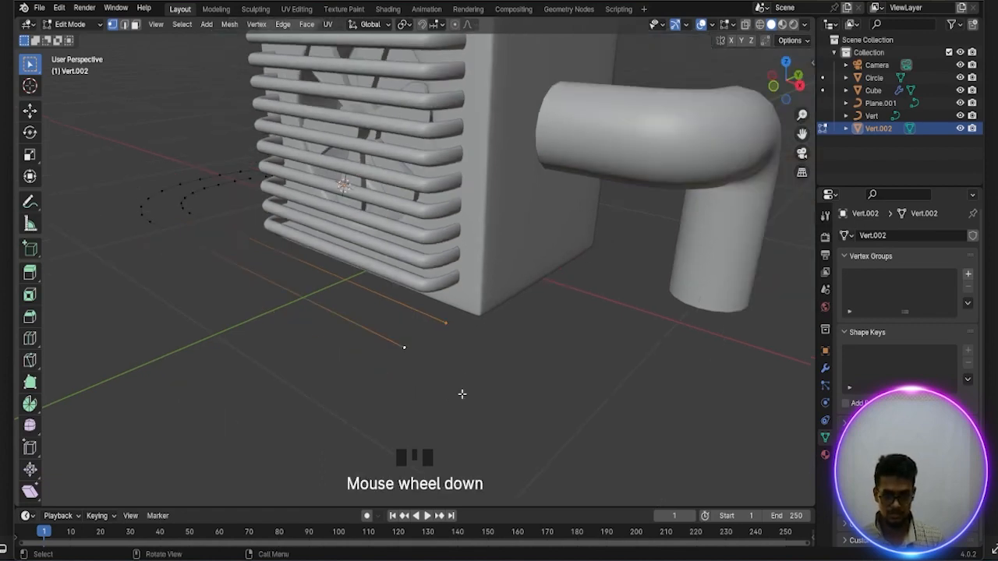
pyautogui.press('KP_1')
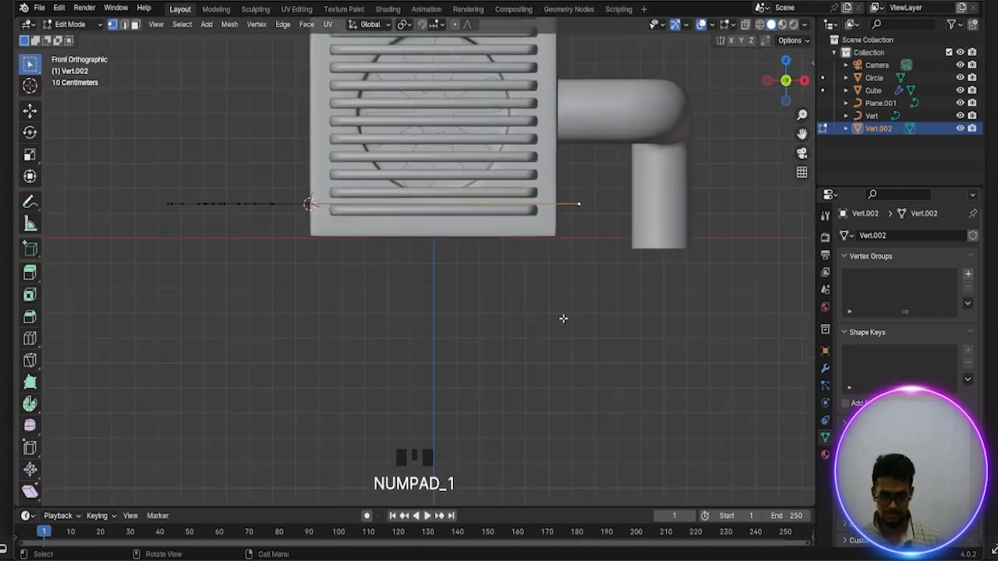
pyautogui.press('e')
pyautogui.press('z')
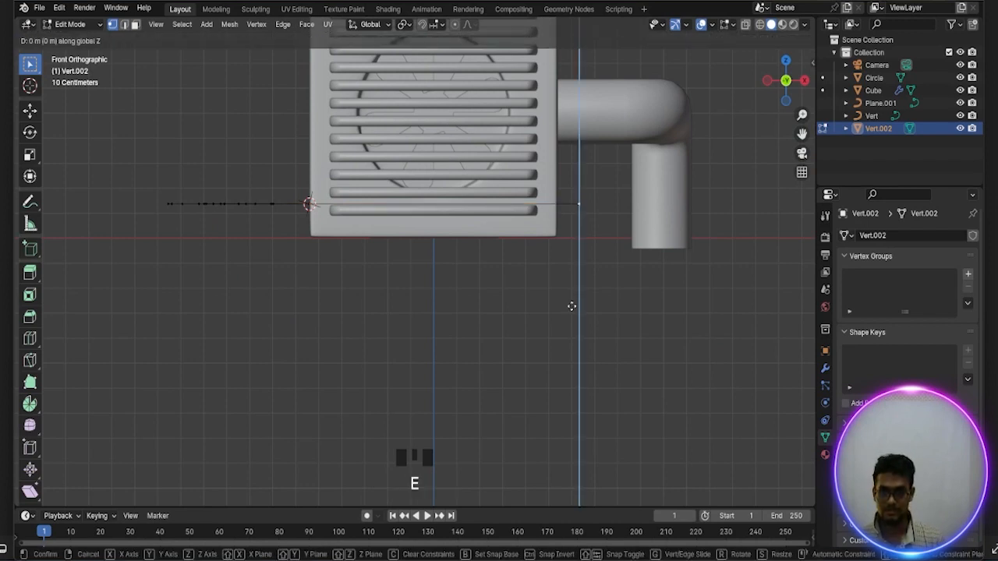
pyautogui.click(583, 354)
# Bevel the two corner vertices above the downward extrusions with a width of about 0.122 m and 7 segments
pyautogui.moveTo(599, 317); pyautogui.dragTo(506, 357, button='middle')
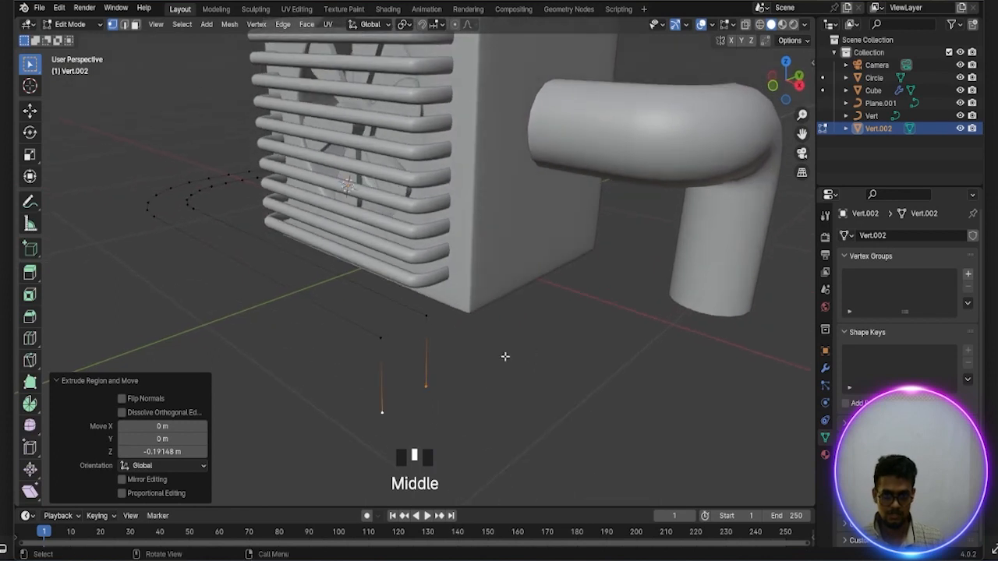
pyautogui.click(427, 316)
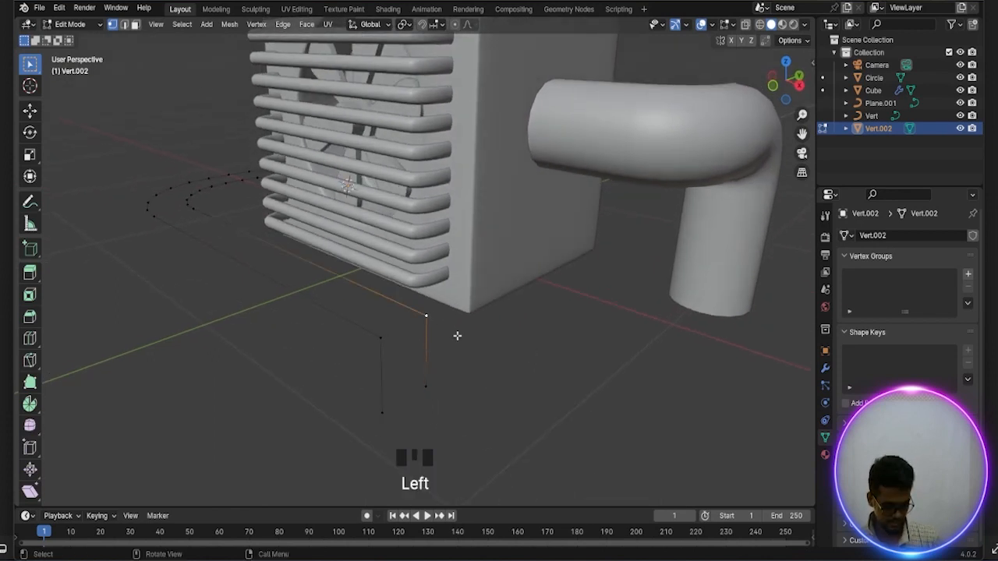
pyautogui.keyDown('shift'); pyautogui.click(381, 339); pyautogui.keyUp('shift')
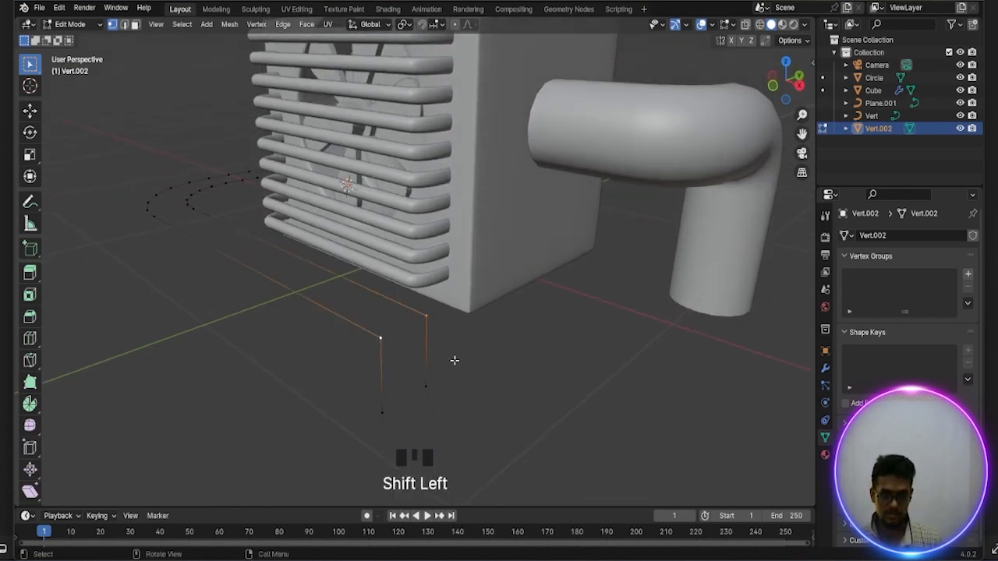
pyautogui.scroll(-2, 456, 359)
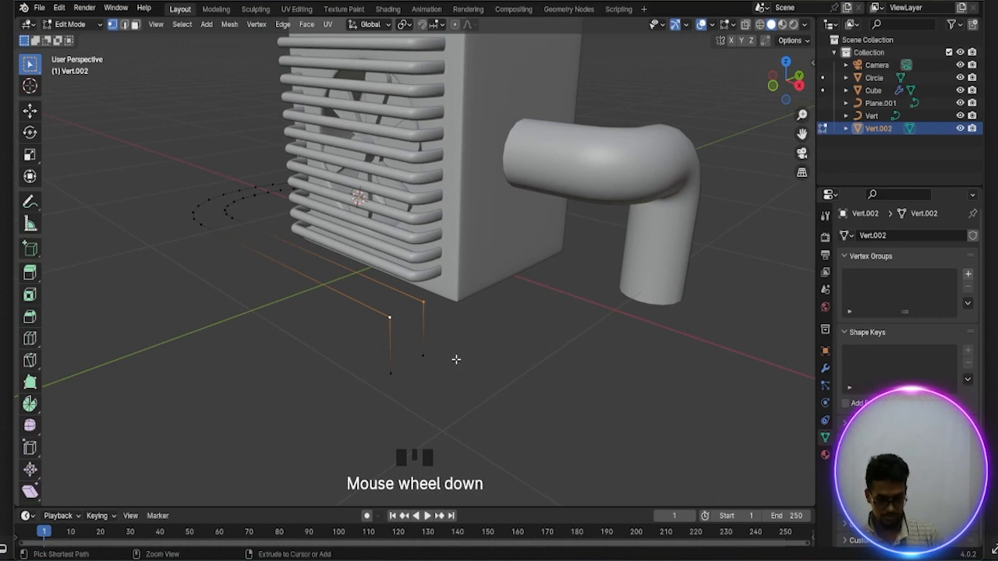
pyautogui.hotkey('ctrl', 'b')
pyautogui.press('v')
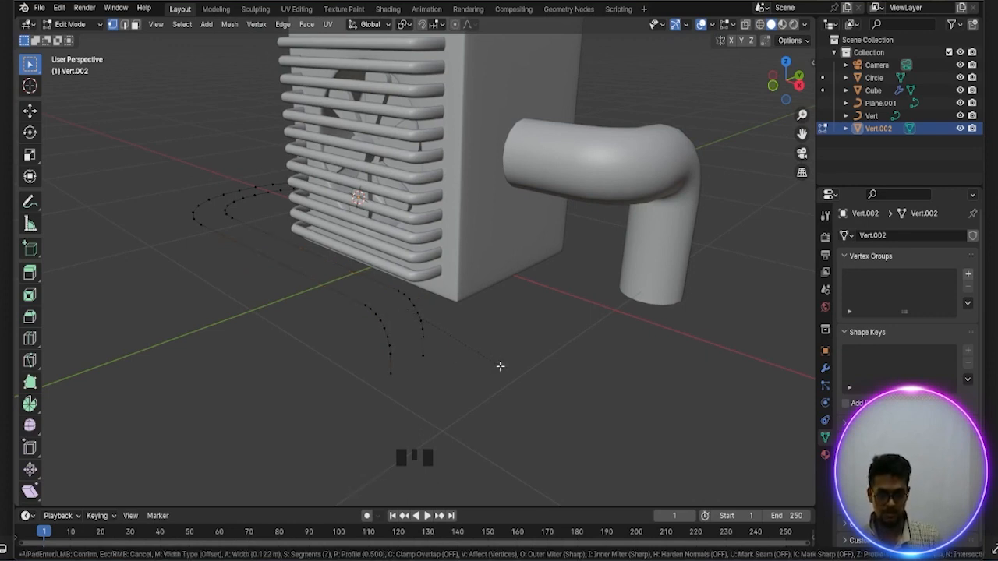
pyautogui.click(503, 370)
# Finish the corner bevel, return to Object Mode and convert the pair of outlines to a curve object
pyautogui.moveTo(455, 360); pyautogui.dragTo(504, 357, button='middle')
pyautogui.press('Tab')
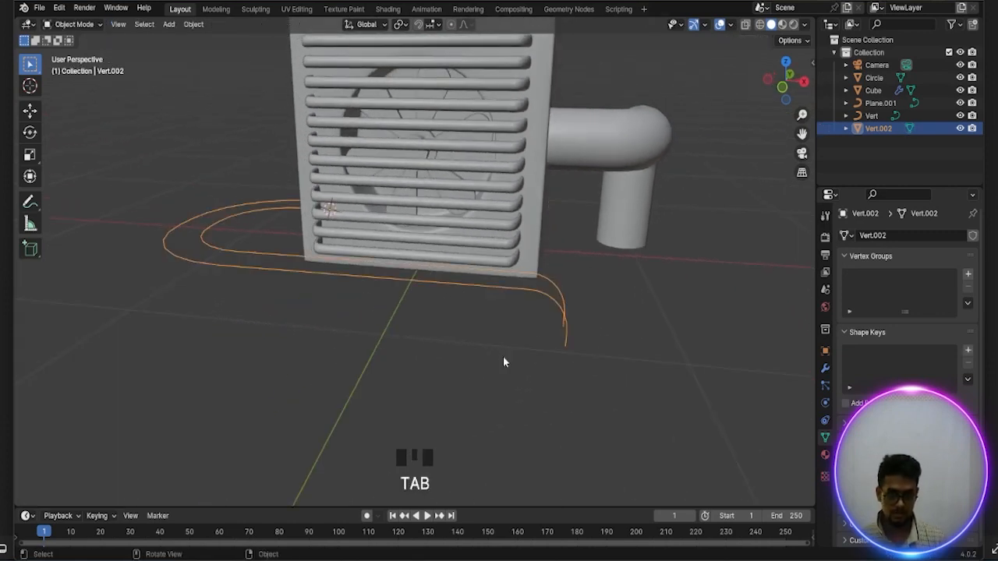
pyautogui.rightClick(529, 295)
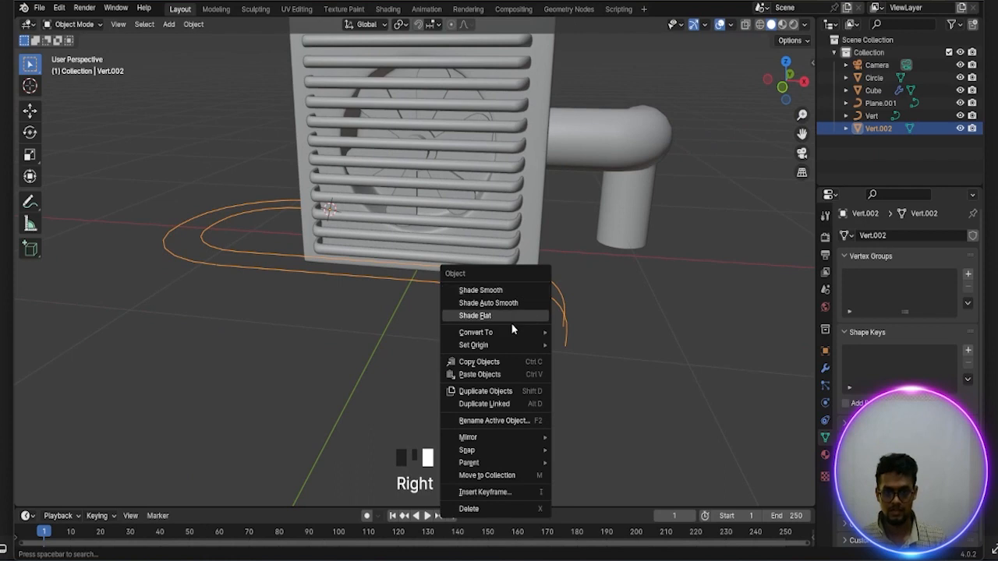
pyautogui.moveTo(507, 330)
pyautogui.click(609, 333)
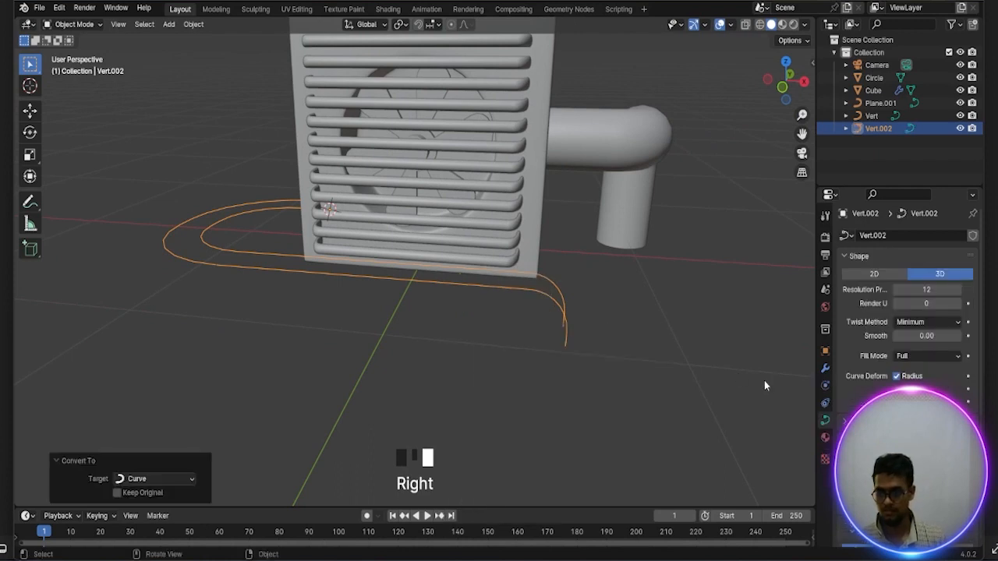
# Increase the curve's bevel depth until the two outlines become thick, closely spaced round pipes with a narrow gap between them
pyautogui.scroll(-4, 904, 311)
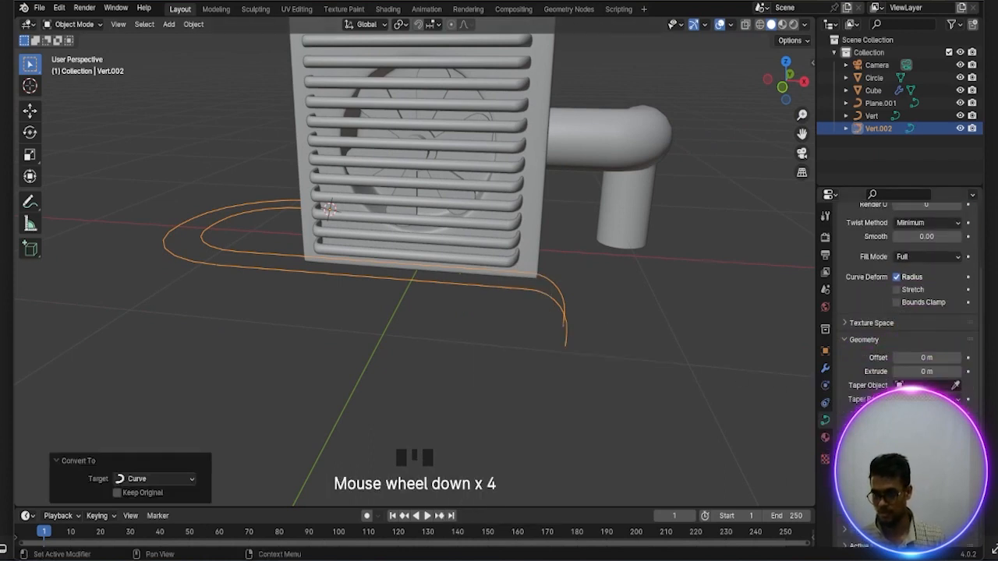
pyautogui.click(958, 460)
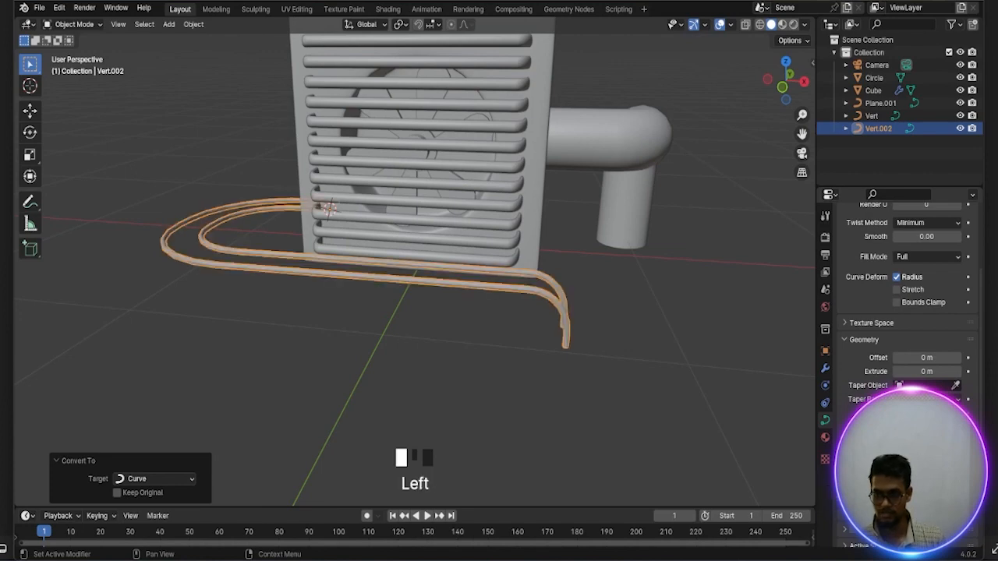
pyautogui.click(957, 460)
pyautogui.click(957, 460)
pyautogui.click(958, 460)
pyautogui.click(958, 460)
pyautogui.moveTo(507, 421); pyautogui.dragTo(624, 472, button='middle')
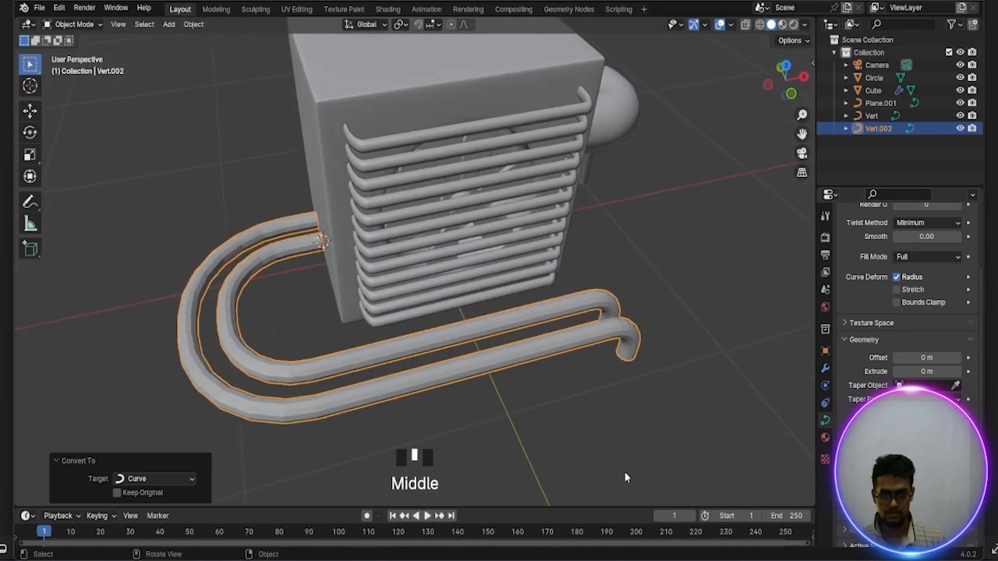
pyautogui.click(958, 460)
pyautogui.click(958, 460)
pyautogui.click(958, 460)
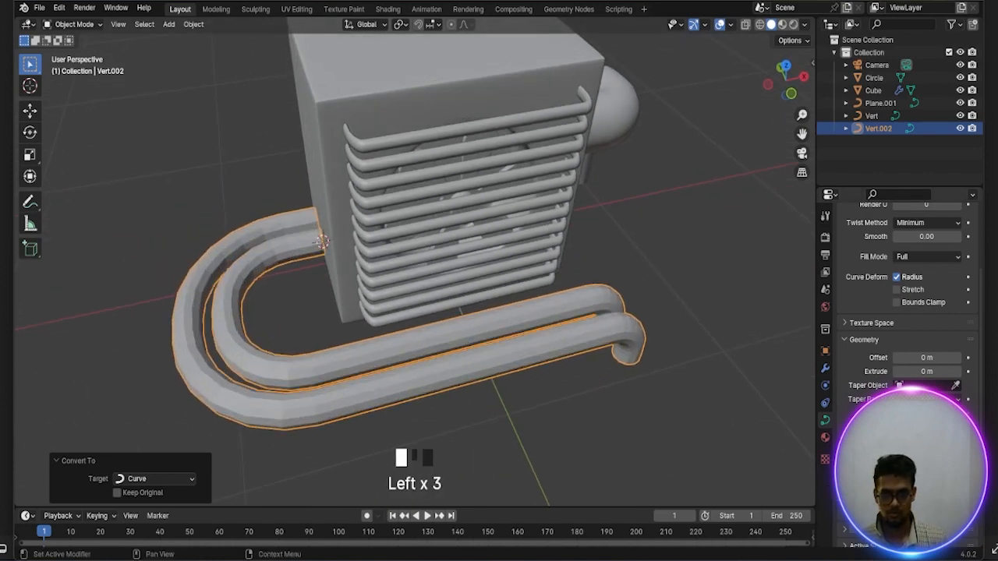
pyautogui.moveTo(677, 470); pyautogui.dragTo(713, 483, button='middle')
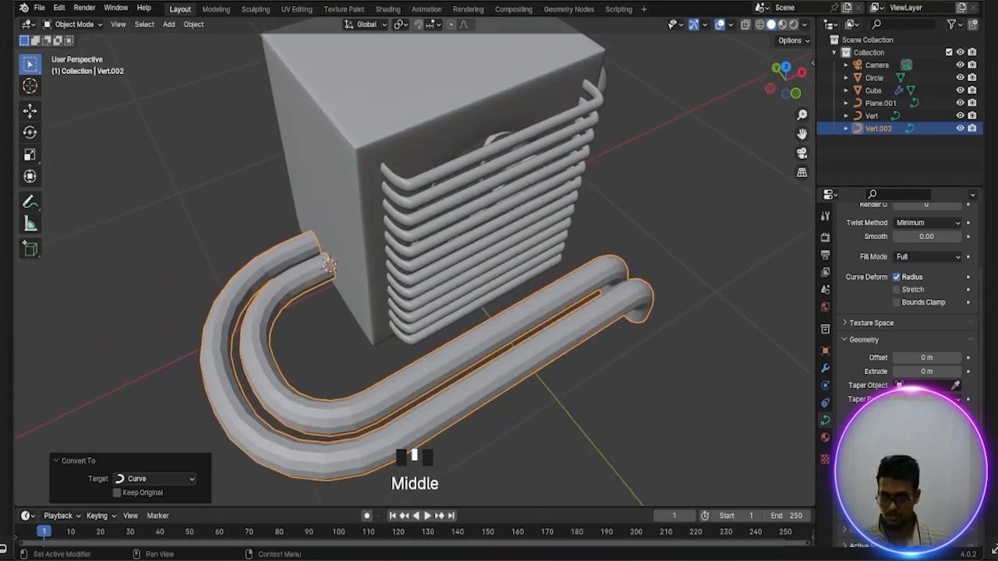
pyautogui.click(957, 460)
# Smooth the faceted surface of the two front pipes and deselect them
pyautogui.moveTo(690, 468); pyautogui.dragTo(670, 428, button='middle')
pyautogui.moveTo(563, 357); pyautogui.dragTo(435, 347, button='middle')
pyautogui.moveTo(436, 329)
pyautogui.mouseDown(button='right')
pyautogui.moveTo(405, 266)
pyautogui.moveTo(401, 287)
pyautogui.mouseUp(button='right')
pyautogui.click(470, 384)
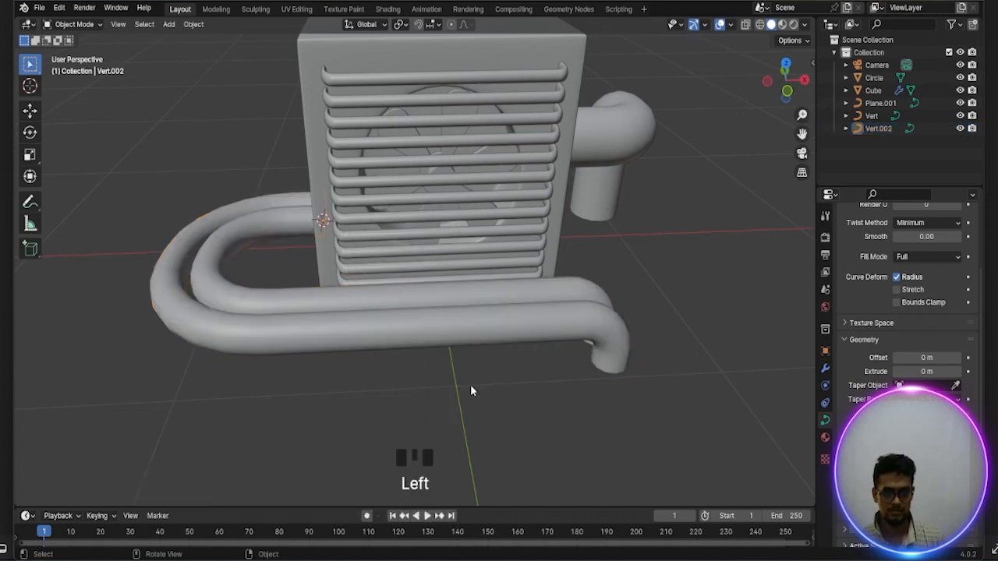
pyautogui.moveTo(471, 384); pyautogui.dragTo(468, 359, button='middle')
pyautogui.scroll(-3, 453, 364)
pyautogui.scroll(2, 469, 363)
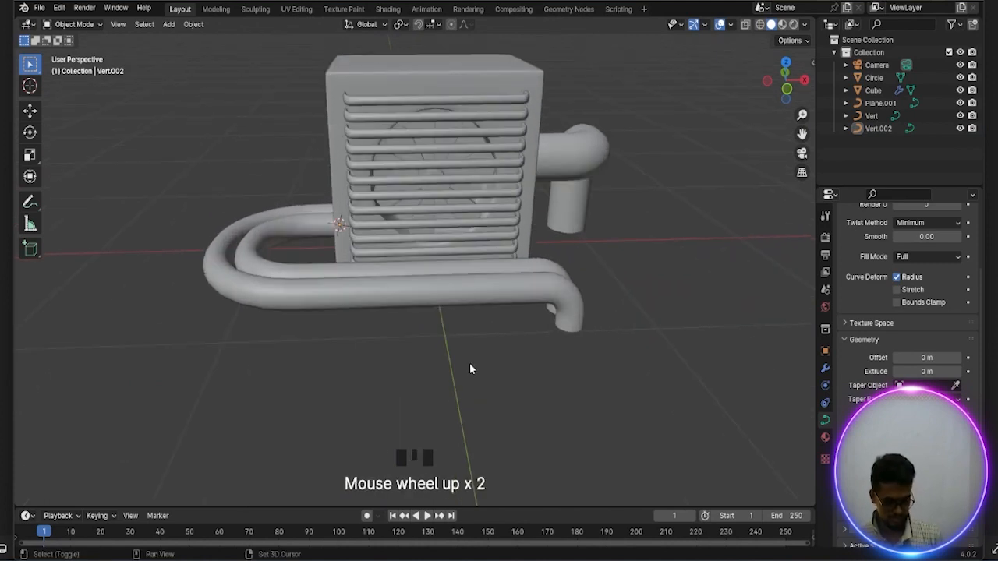
# Snap the 3D cursor to the world origin and add a 2 m plane mesh there
pyautogui.hotkey('shift', 's')
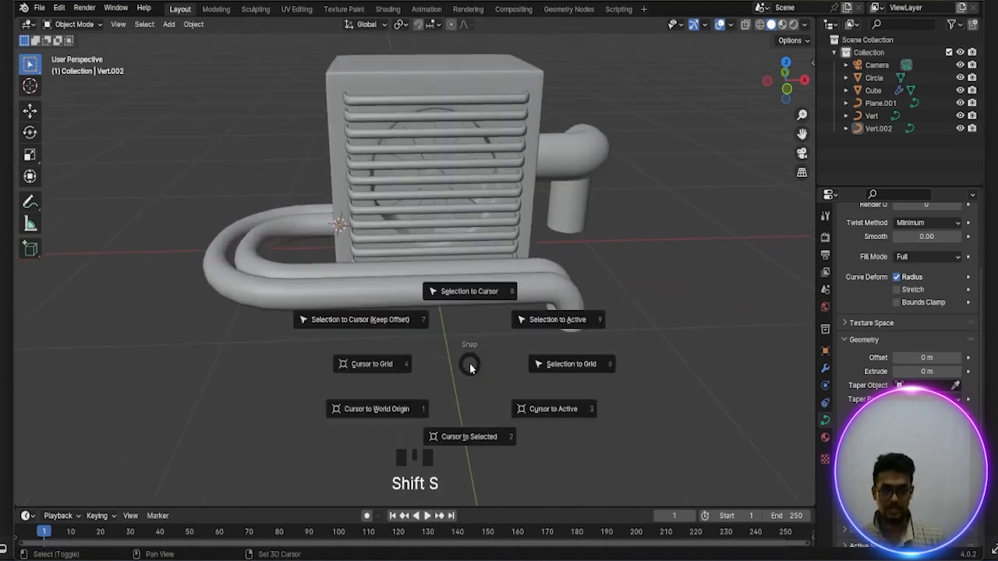
pyautogui.click(378, 413)
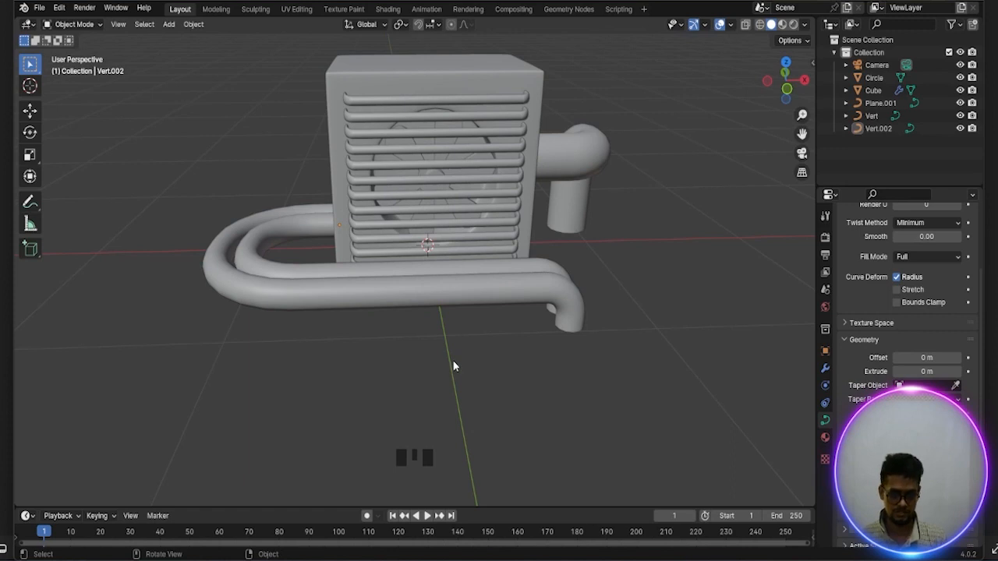
pyautogui.moveTo(452, 359); pyautogui.dragTo(452, 378, button='middle')
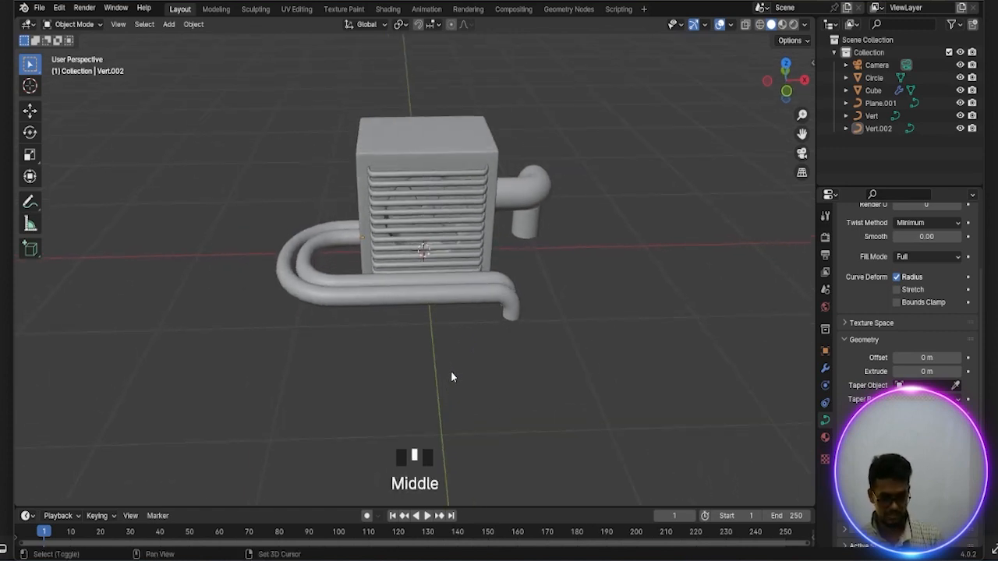
pyautogui.hotkey('shift', 'a')
pyautogui.moveTo(406, 315)
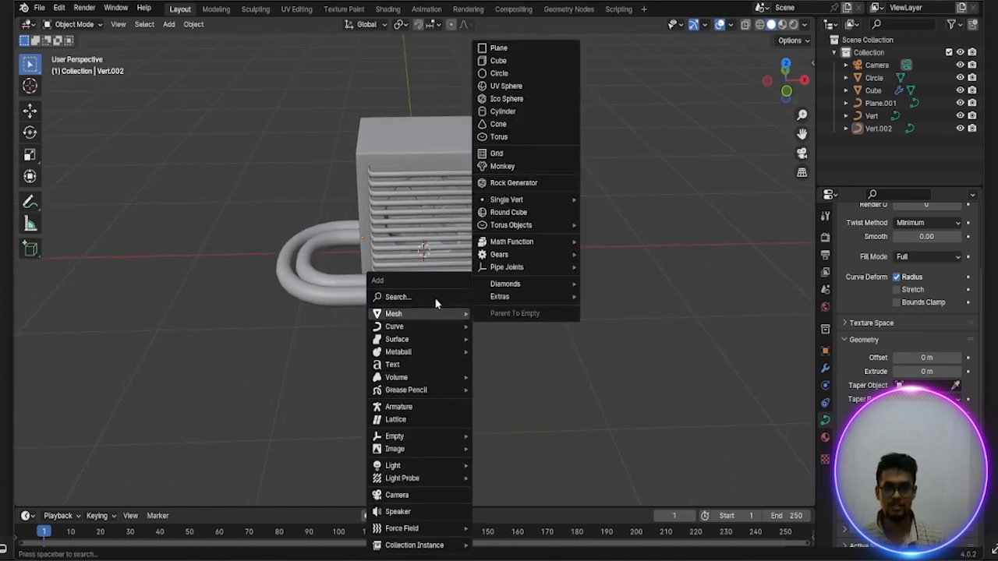
pyautogui.click(528, 48)
pyautogui.scroll(-2, 526, 244)
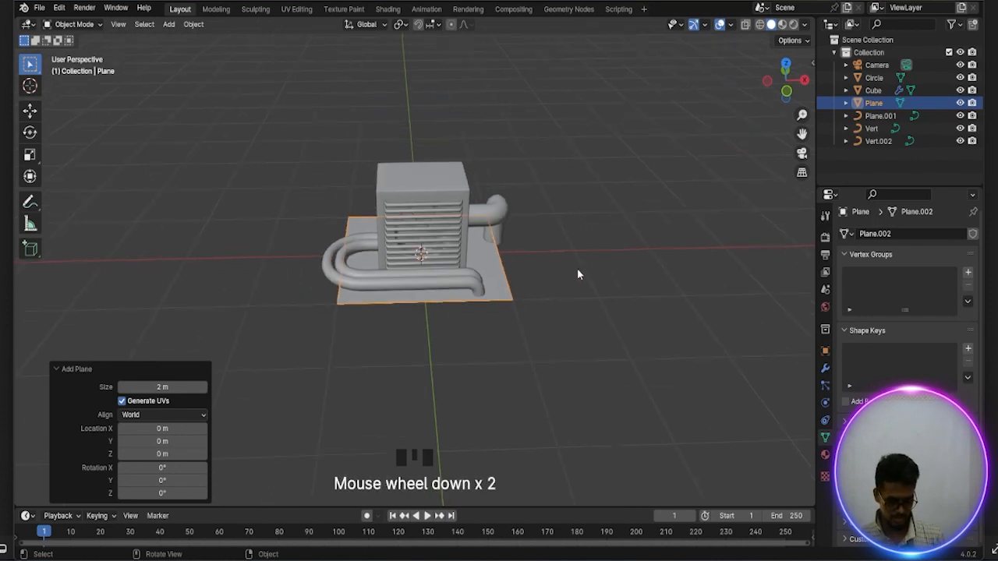
# Scale the plane up by about 2.38, and again by a factor of 22, as a large ground surface
pyautogui.press('s')
pyautogui.click(727, 365)
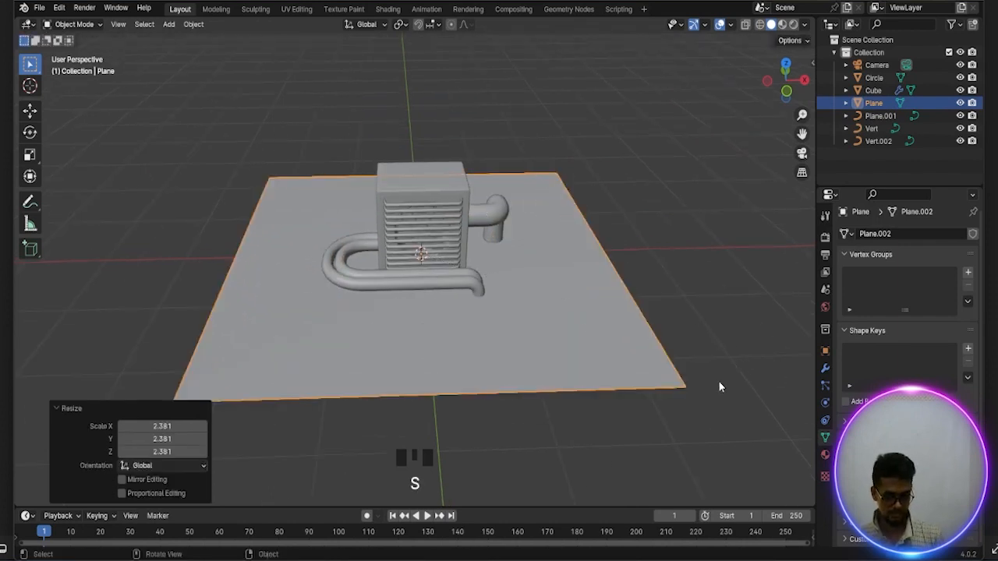
pyautogui.press('1')
pyautogui.press('s')
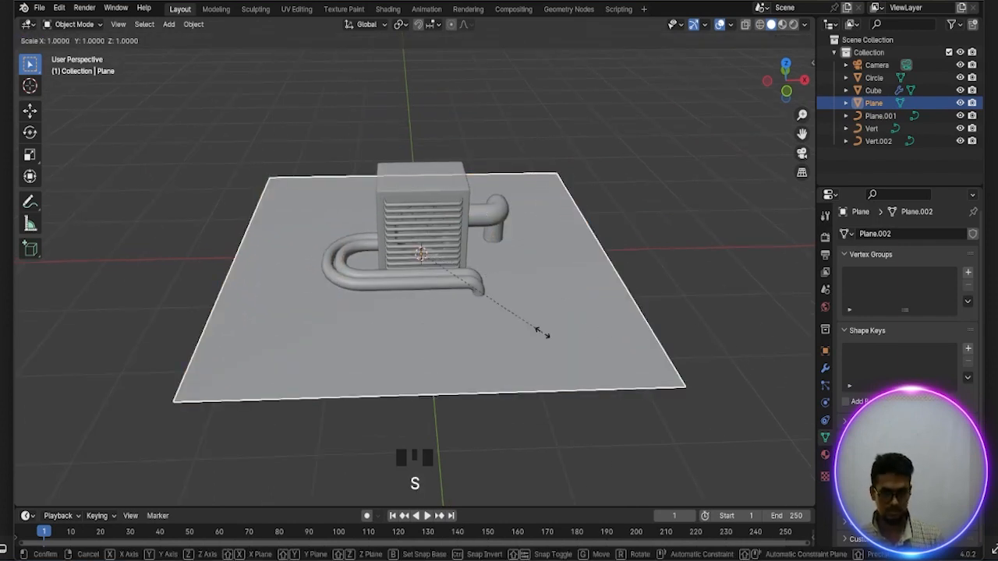
pyautogui.press('2')
pyautogui.press('2')
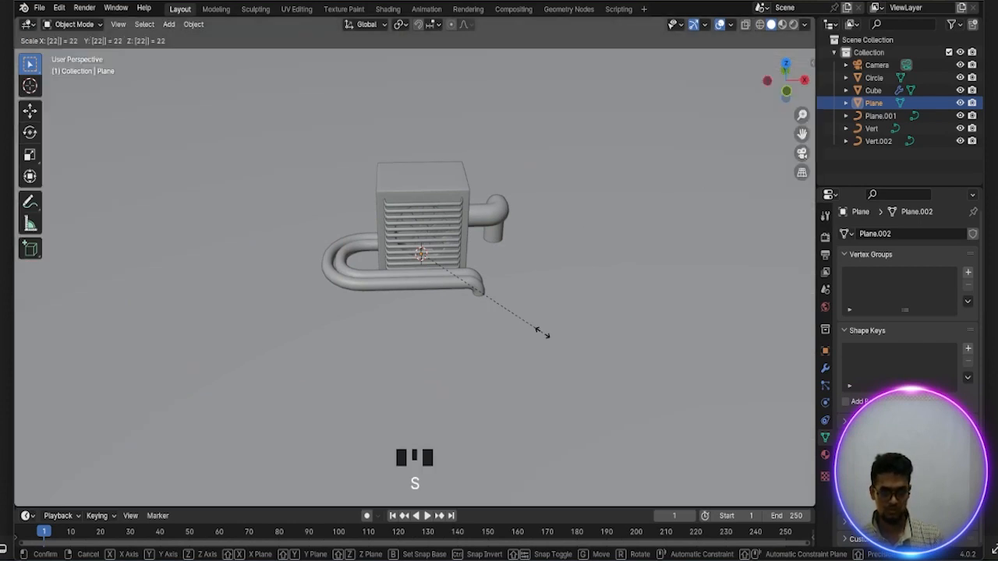
pyautogui.press('Return')
pyautogui.scroll(-15, 542, 332)
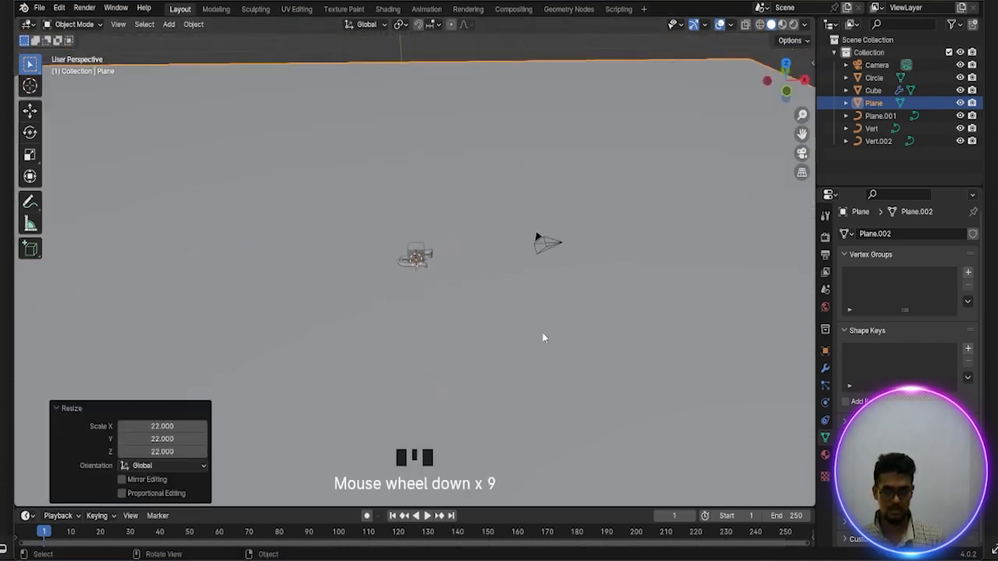
pyautogui.scroll(16, 543, 338)
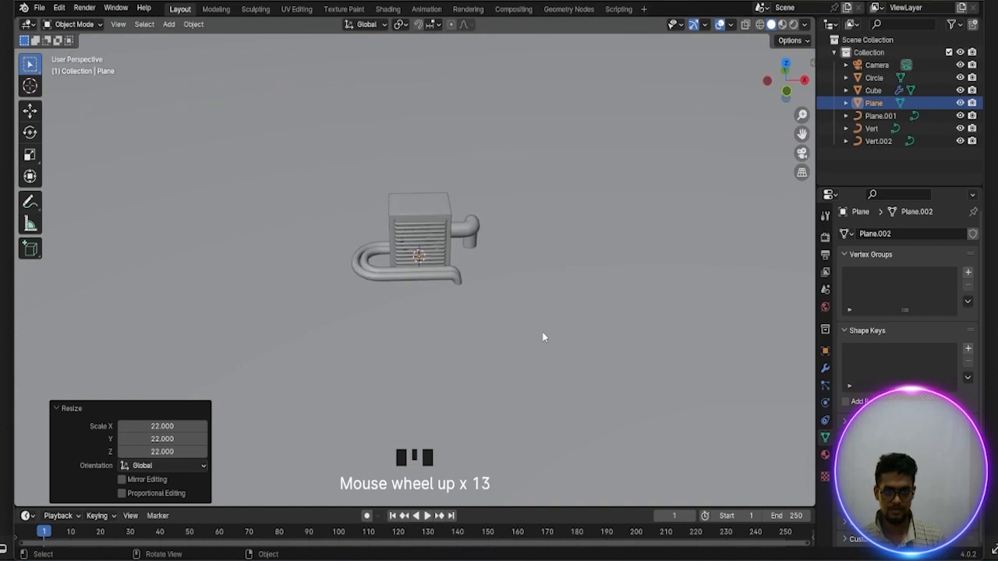
# Look through the camera, select it and move it about 3 m along its local Z axis toward the fan
pyautogui.moveTo(544, 316); pyautogui.dragTo(511, 288, button='middle')
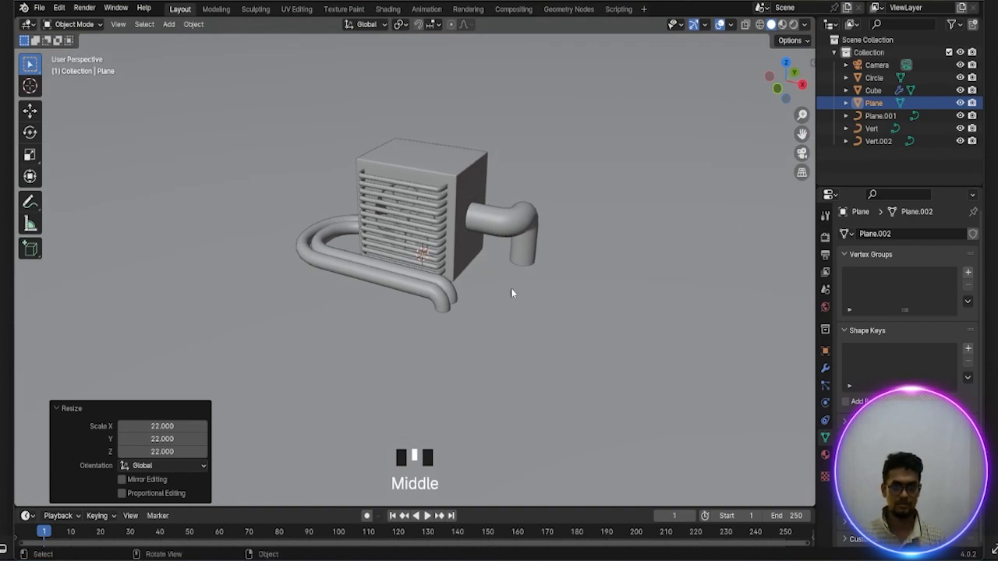
pyautogui.press('KP_0')
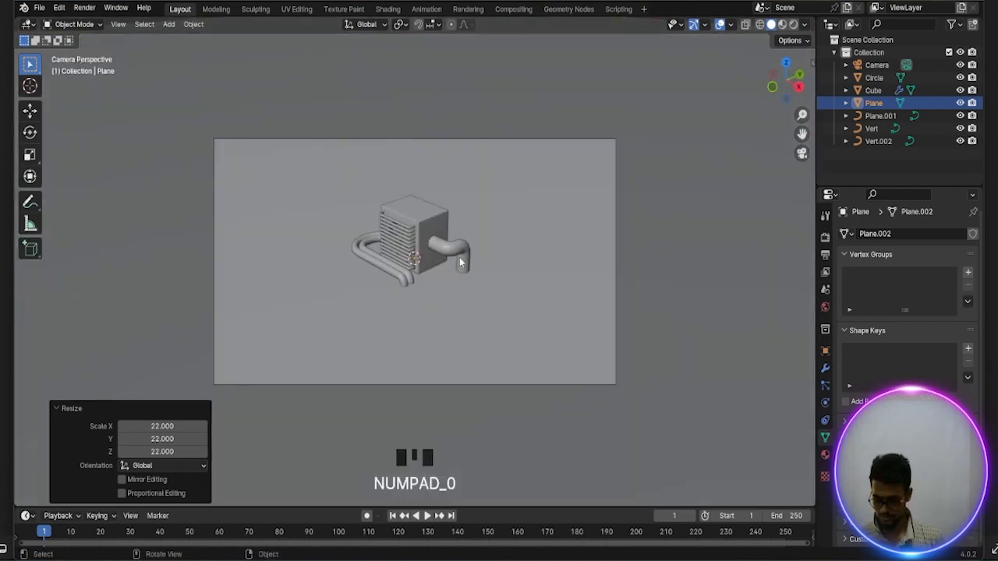
pyautogui.press('KP_0')
pyautogui.moveTo(458, 262); pyautogui.dragTo(485, 262, button='middle')
pyautogui.press('KP_0')
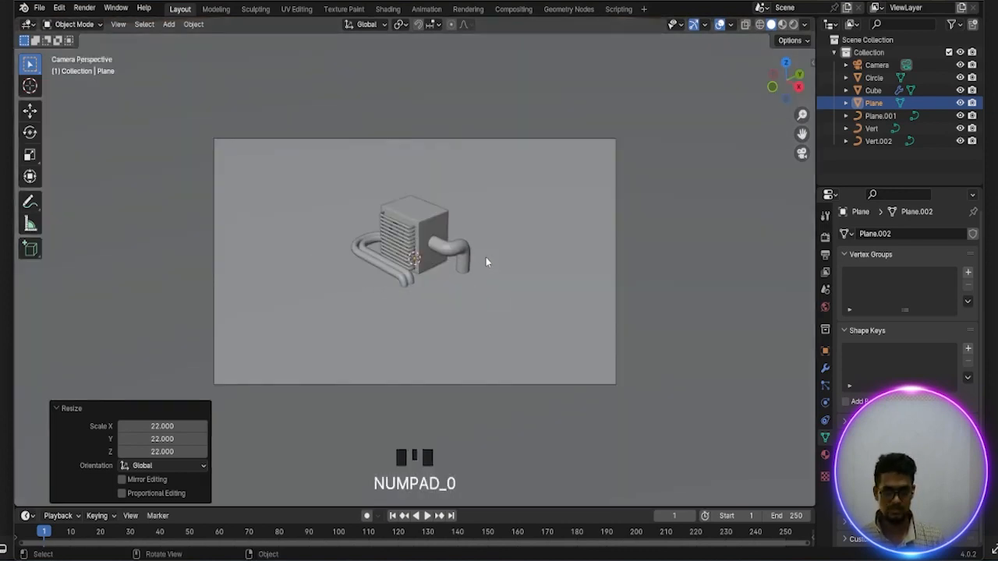
pyautogui.click(487, 139)
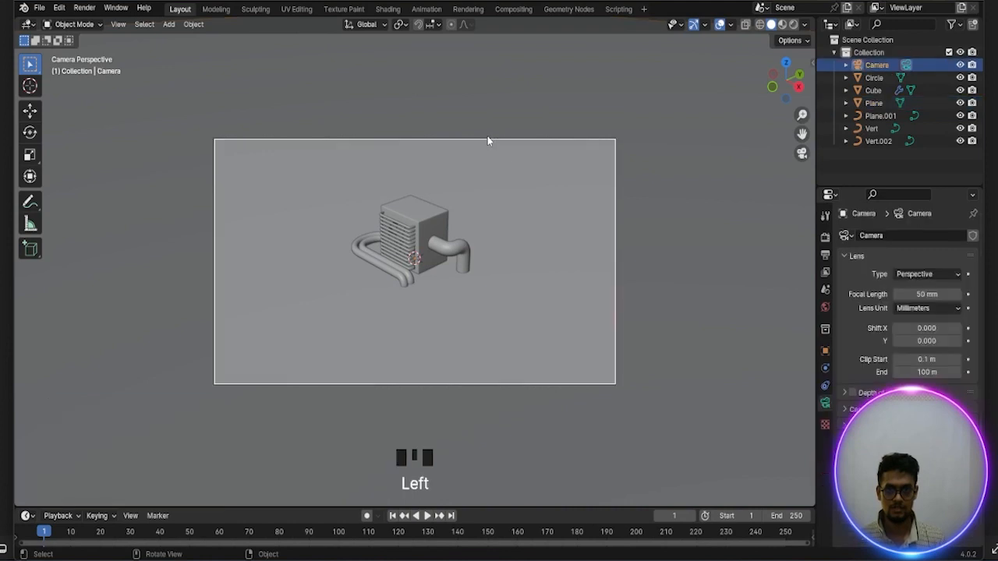
pyautogui.press('g')
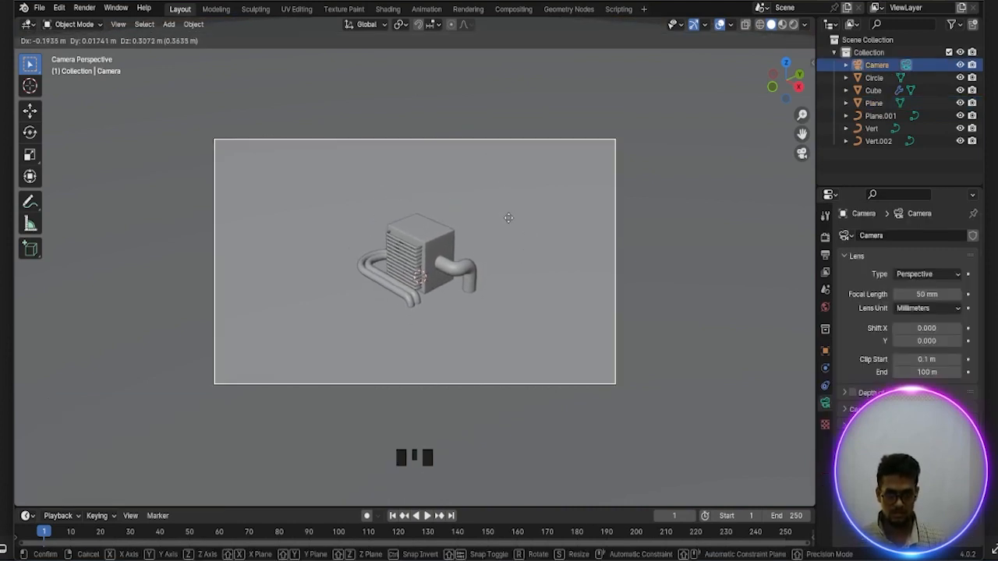
pyautogui.press('z')
pyautogui.press('z')
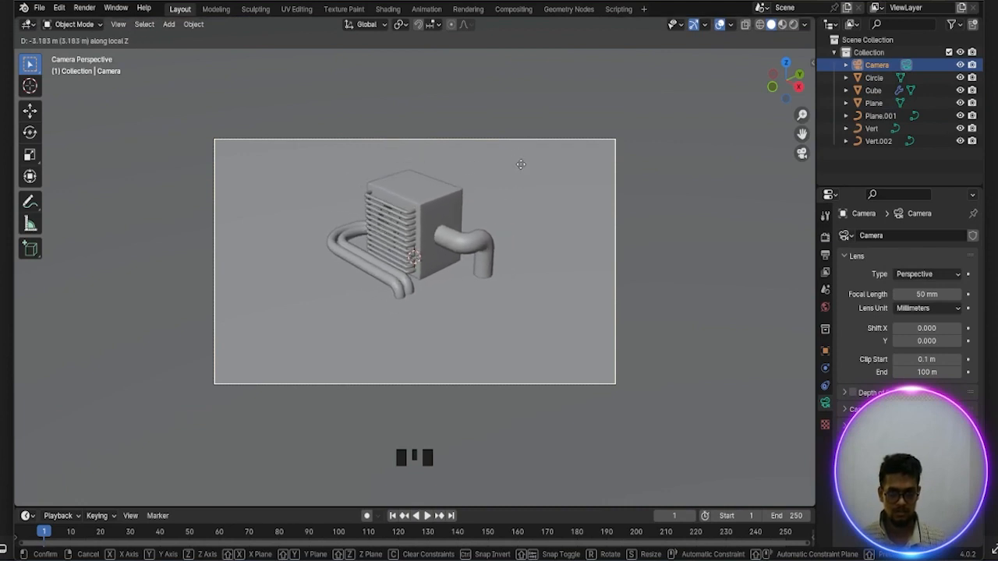
pyautogui.click(519, 152)
# Shift the camera in the view plane by about -0.097 m in X and 0.303 m in Y
pyautogui.click(516, 143)
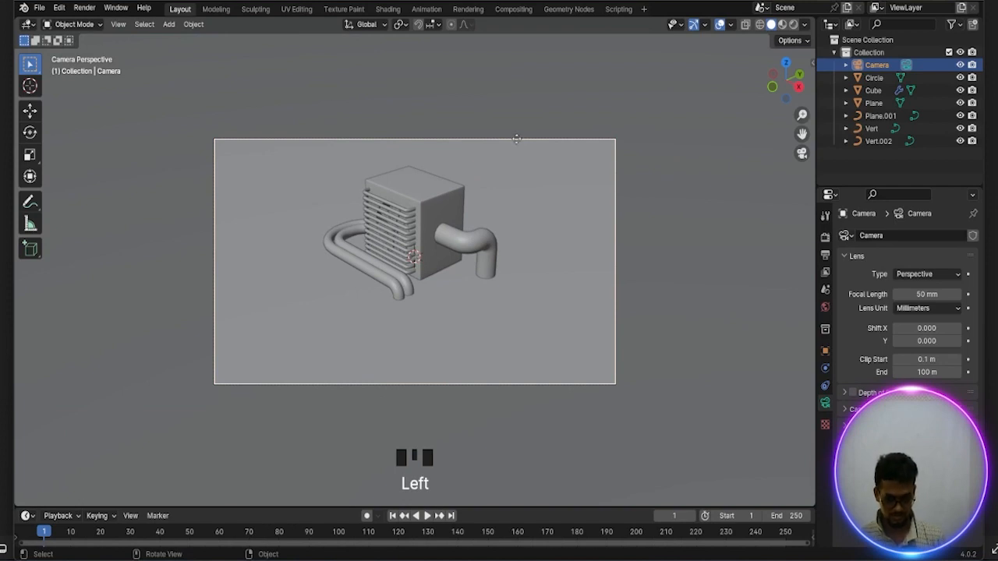
pyautogui.press('g')
pyautogui.click(497, 202)
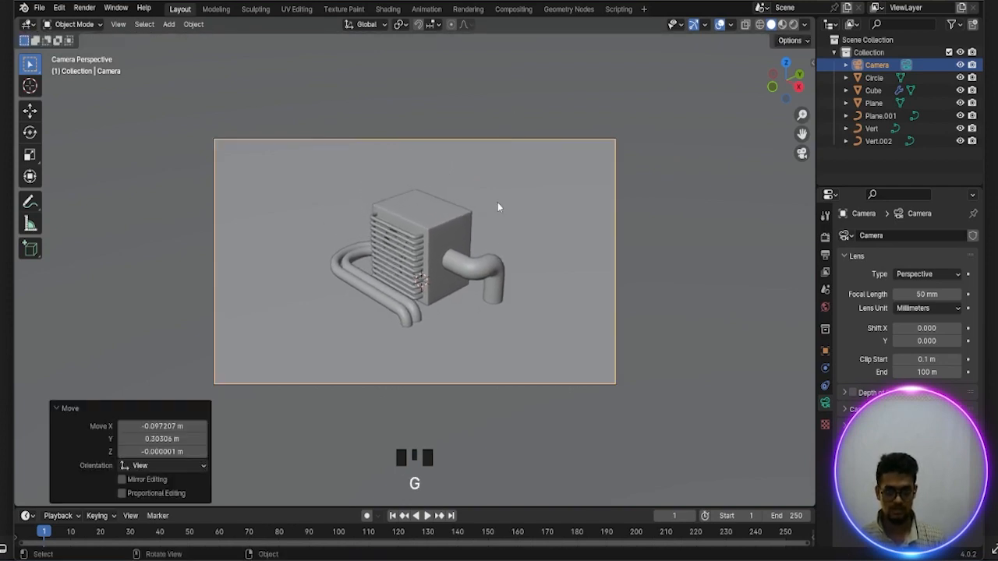
pyautogui.scroll(2, 497, 210)
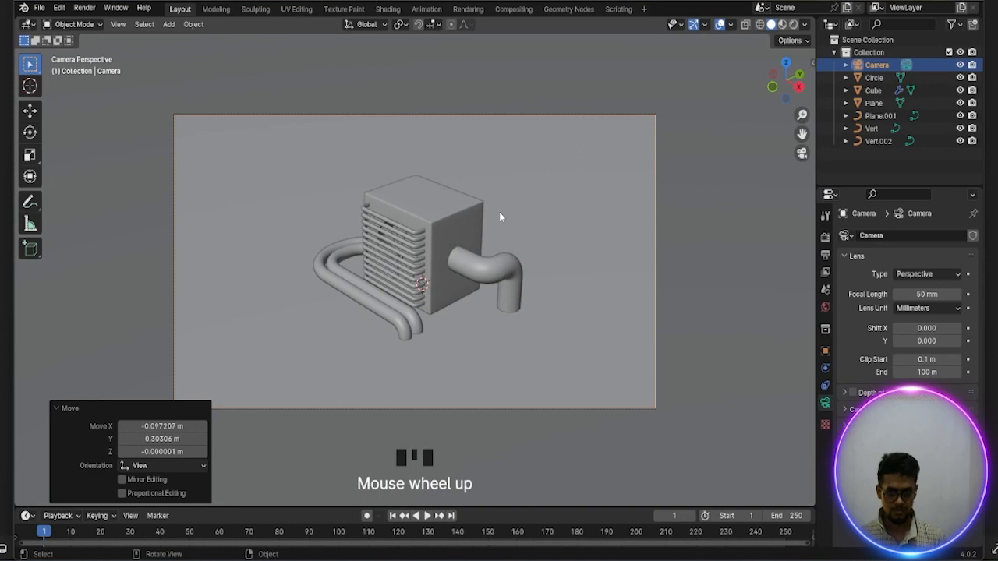
# Temporarily lock the camera to the view, reframe the fan closer and from a more frontal angle, and unlock it
pyautogui.press('n')
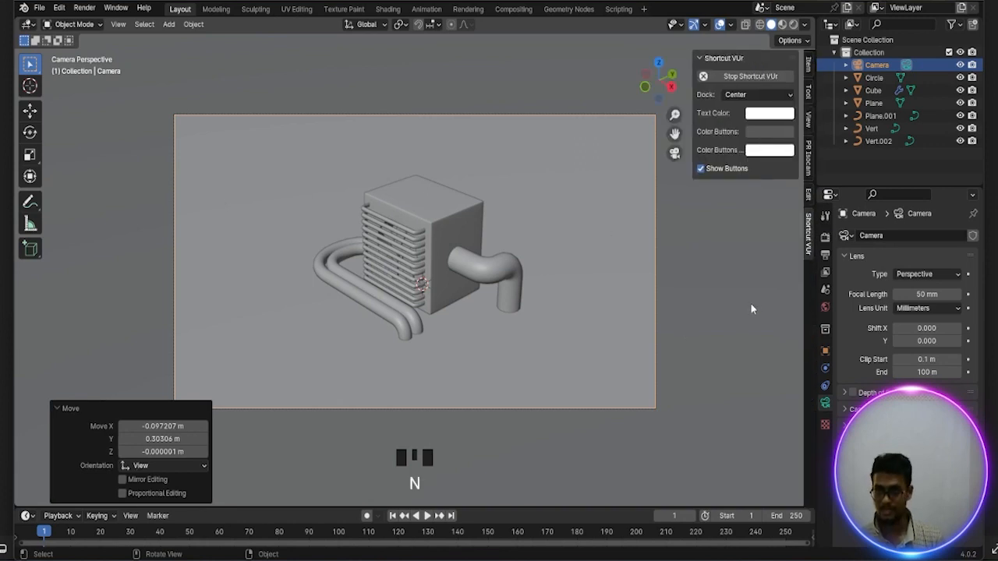
pyautogui.click(809, 119)
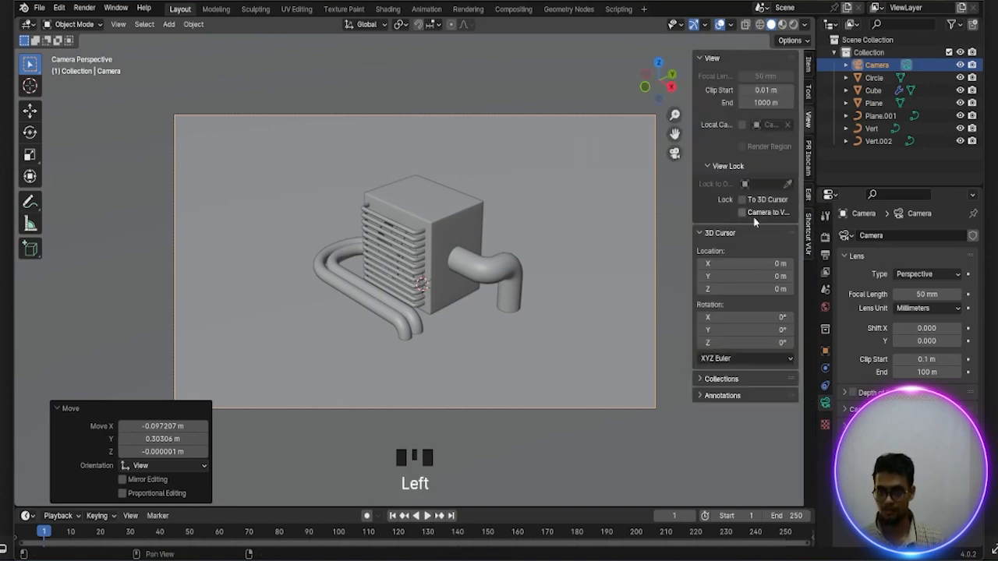
pyautogui.click(741, 212)
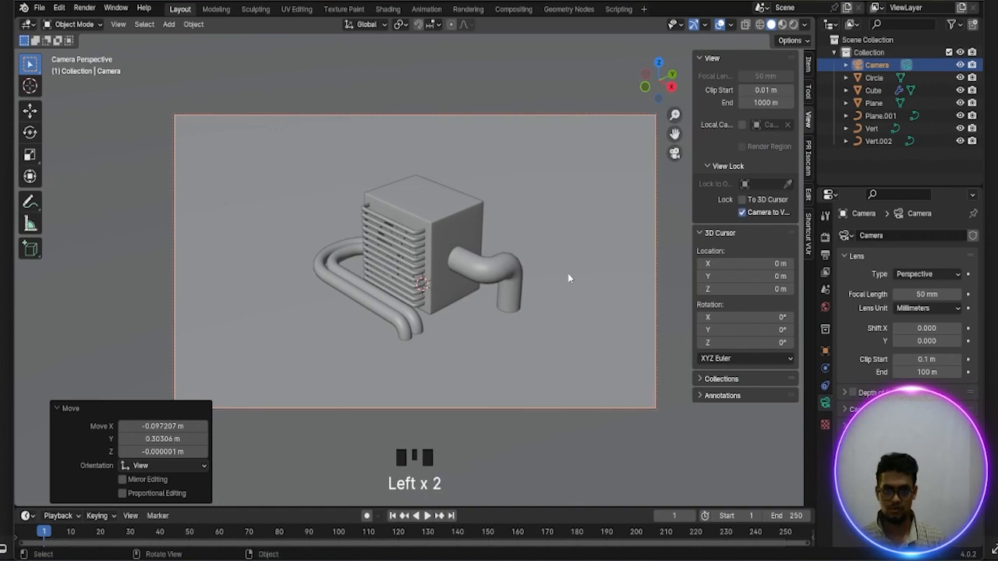
pyautogui.scroll(2, 546, 269)
pyautogui.moveTo(549, 276); pyautogui.dragTo(559, 272, button='middle')
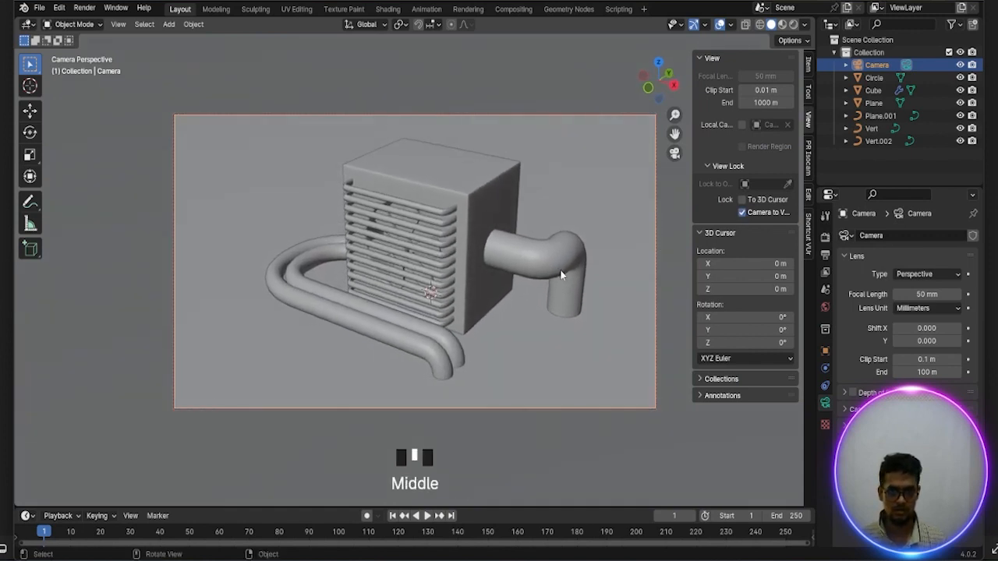
pyautogui.click(741, 213)
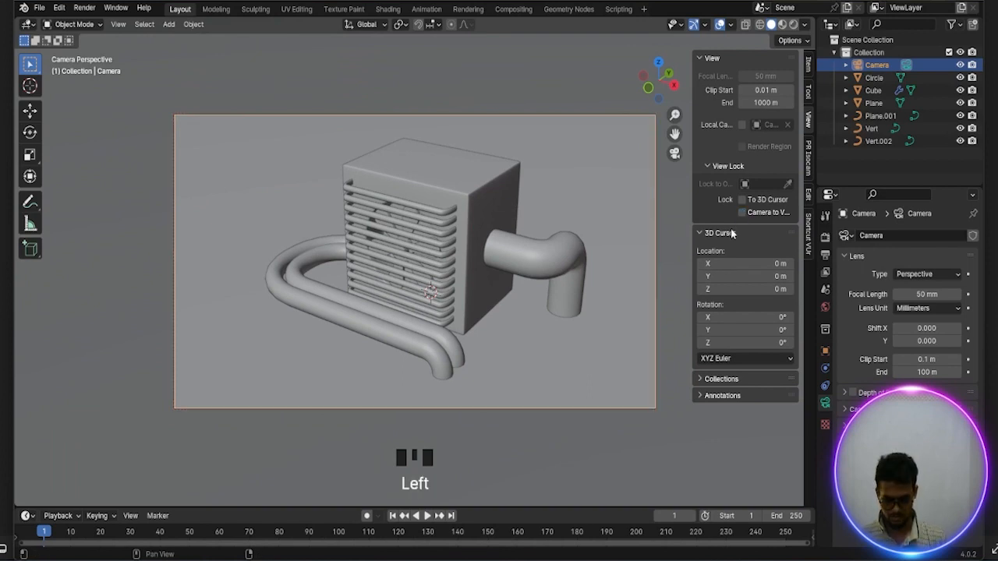
pyautogui.press('n')
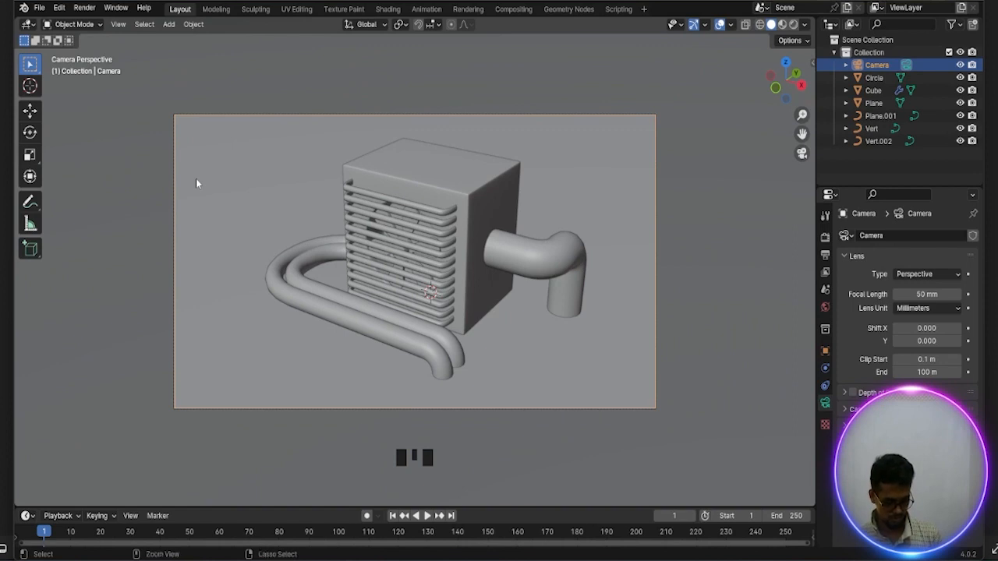
# Set a render region covering the whole camera frame and switch the viewport to rendered shading
pyautogui.hotkey('ctrl', 'b')
pyautogui.moveTo(167, 113); pyautogui.dragTo(692, 436)
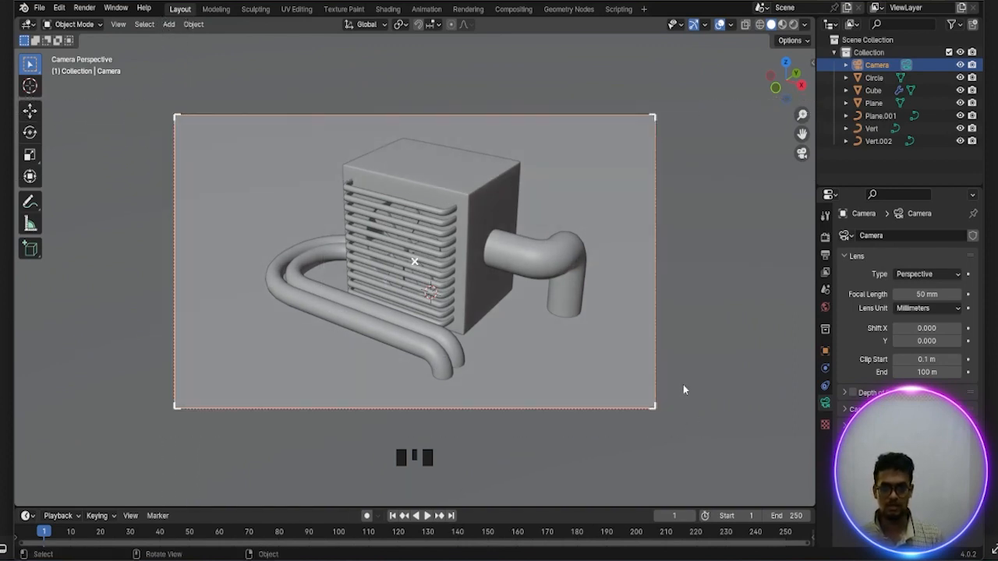
pyautogui.press('s')
pyautogui.click(707, 274)
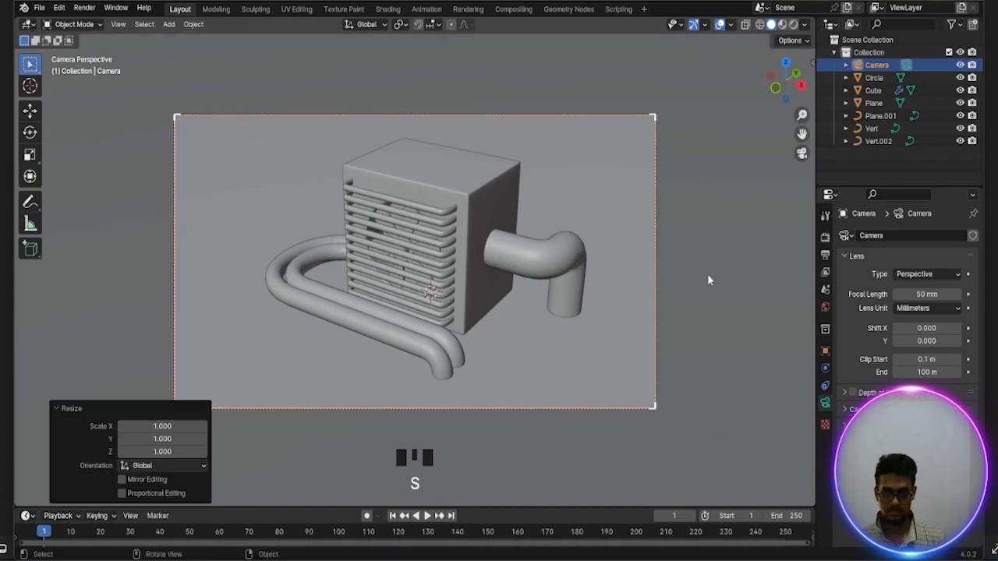
pyautogui.press('z')
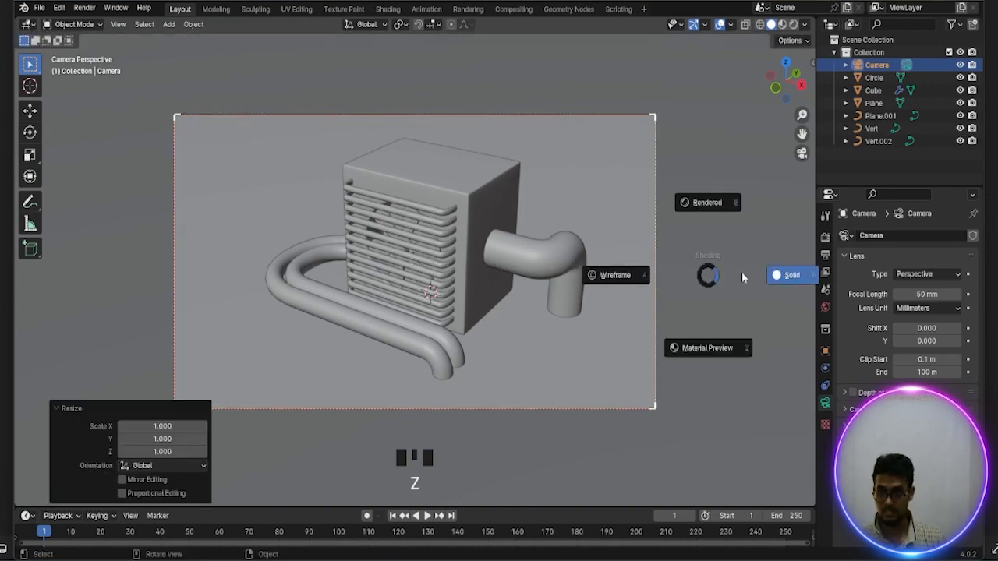
pyautogui.click(705, 204)
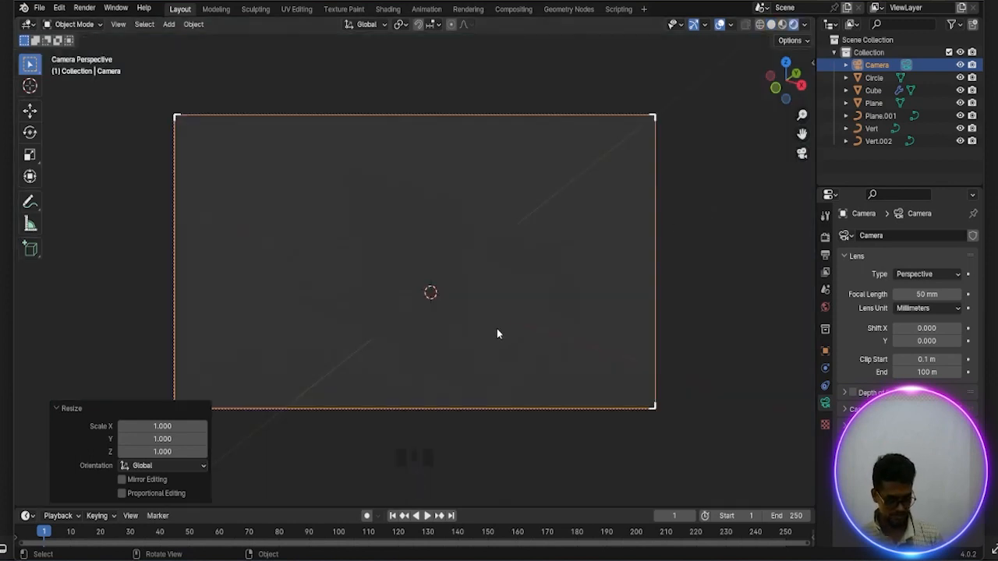
# Add an area light and raise it about 2.33 m along Z above the fan
pyautogui.hotkey('shift', 'a')
pyautogui.moveTo(462, 466)
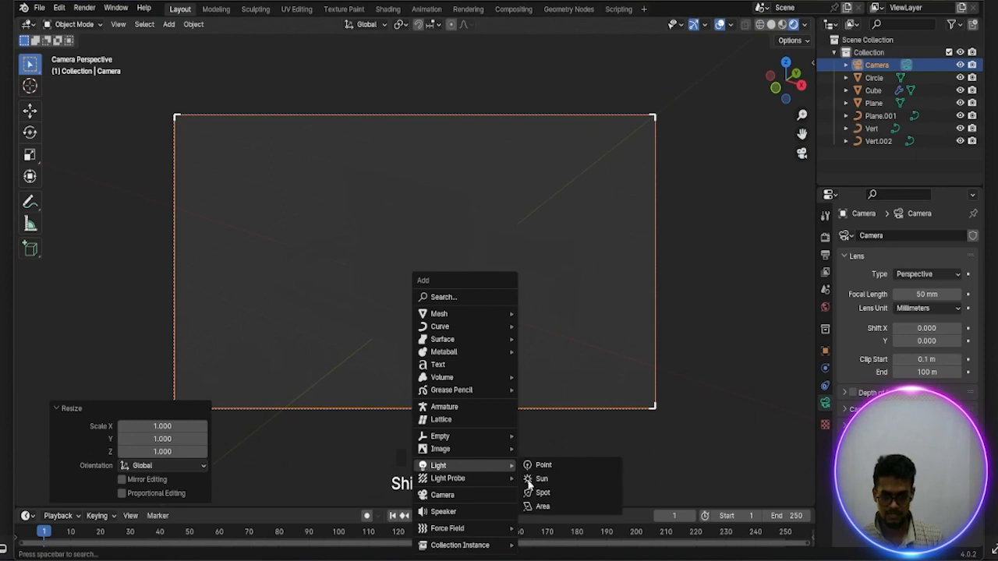
pyautogui.click(543, 506)
pyautogui.scroll(-1, 492, 330)
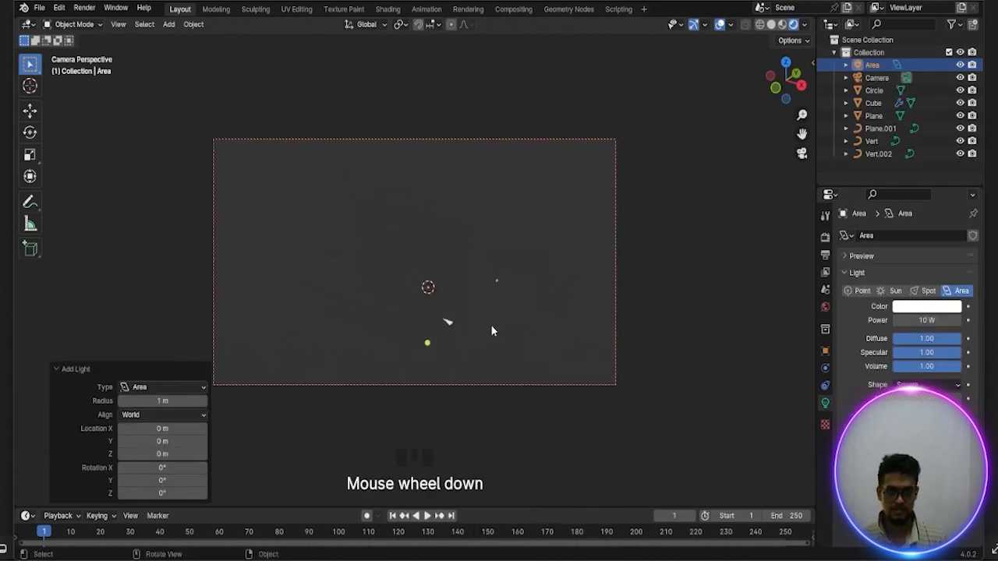
pyautogui.scroll(-2, 492, 326)
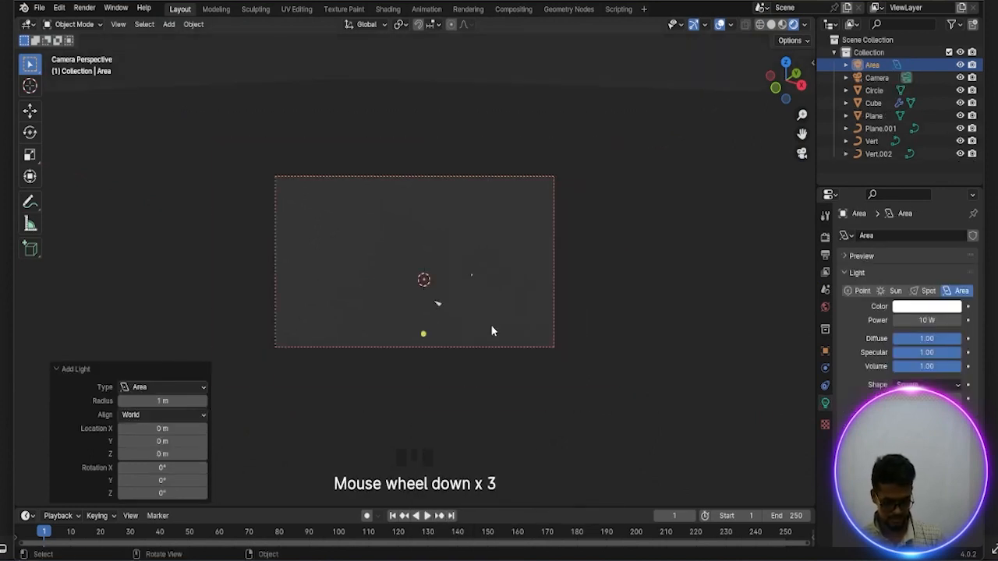
pyautogui.press('g')
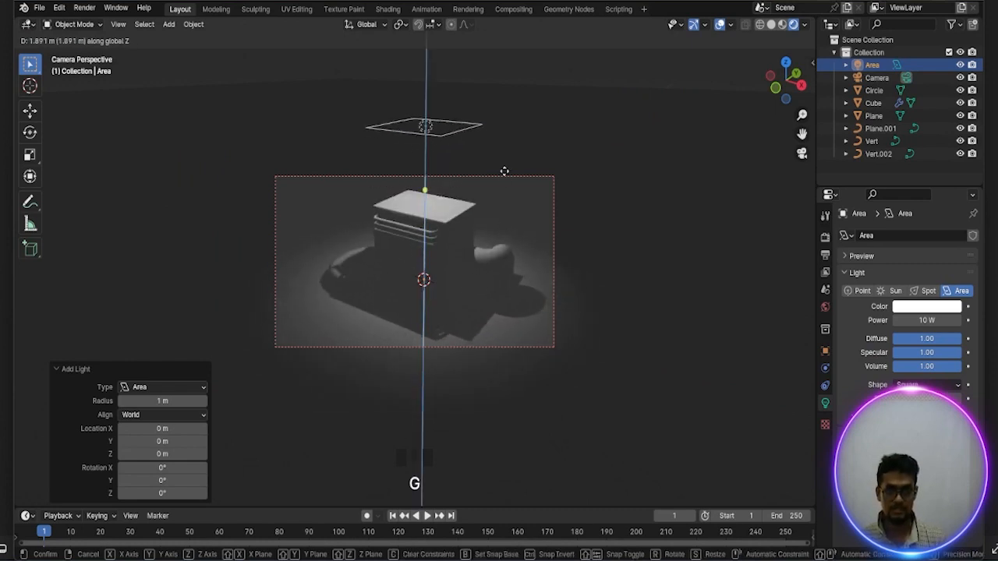
pyautogui.click(504, 127)
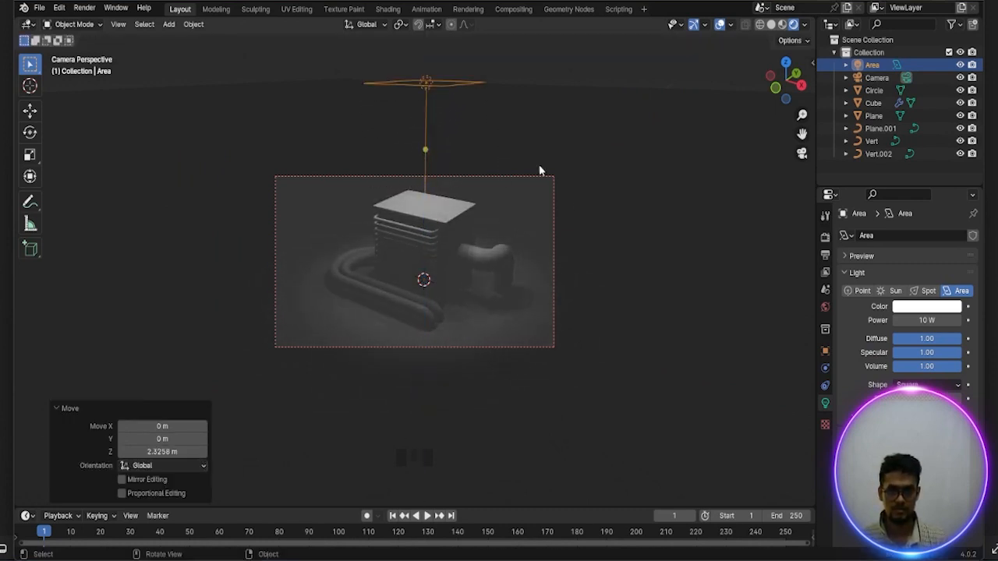
# Set the area light's power to 250 W
pyautogui.click(825, 405)
pyautogui.doubleClick(921, 323)
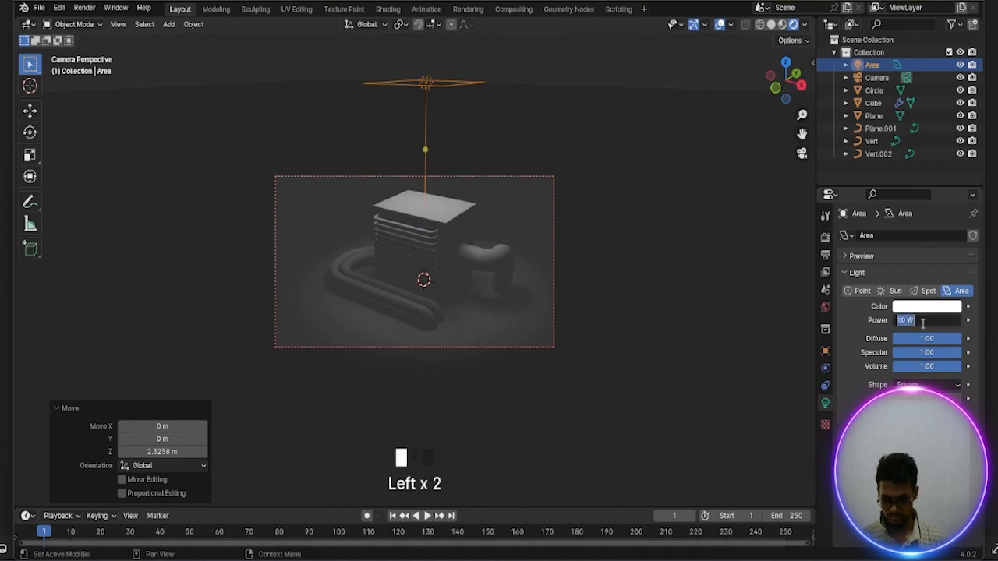
pyautogui.press('BackSpace')
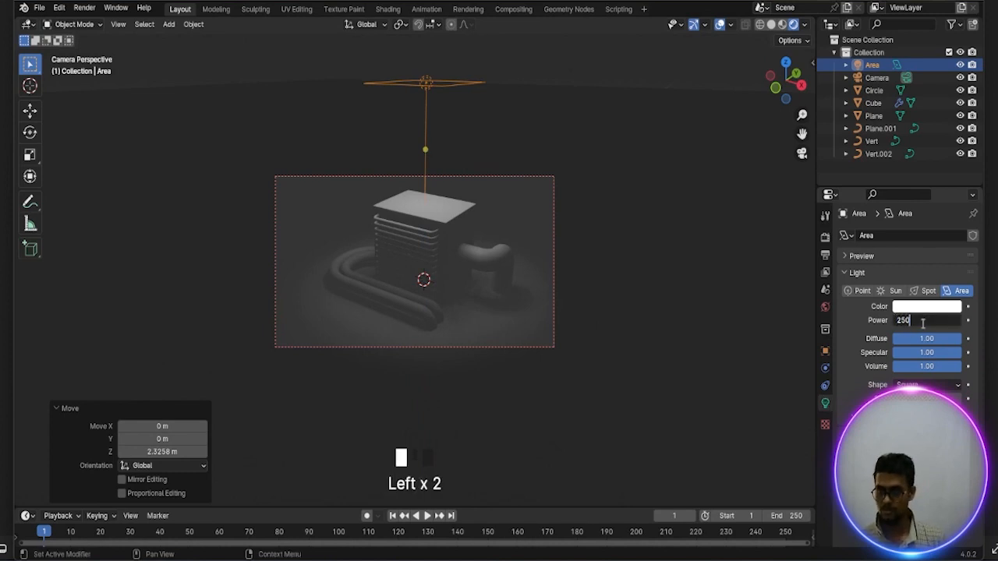
pyautogui.write('250')
pyautogui.press('Return')
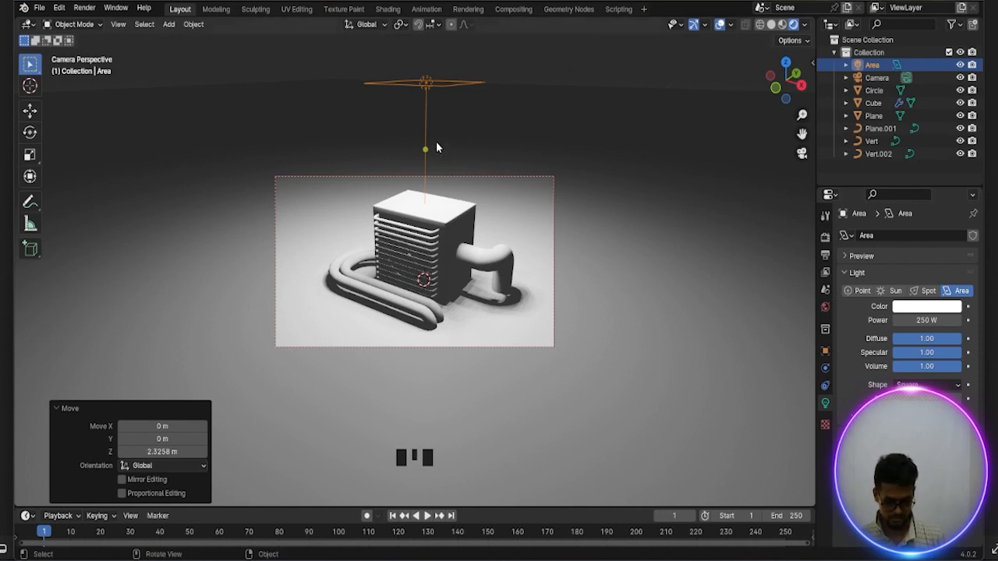
# Move the area light about 1.57 m along the Y axis
pyautogui.press('g')
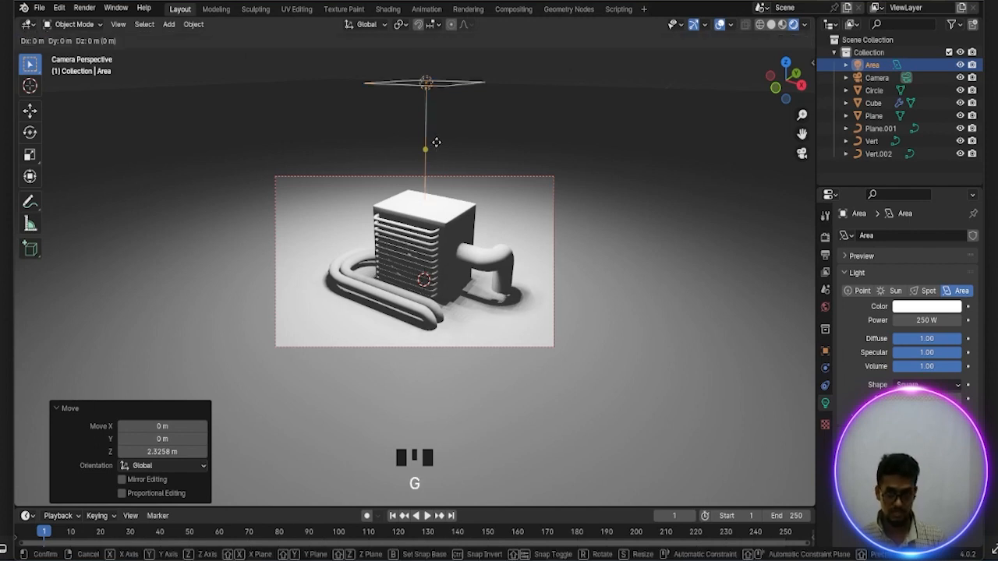
pyautogui.press('y')
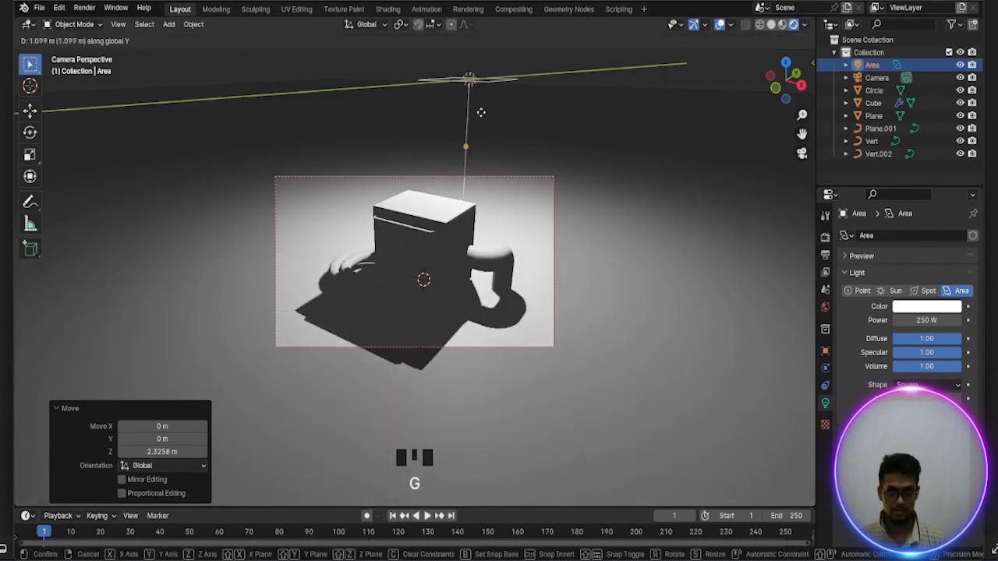
pyautogui.click(494, 110)
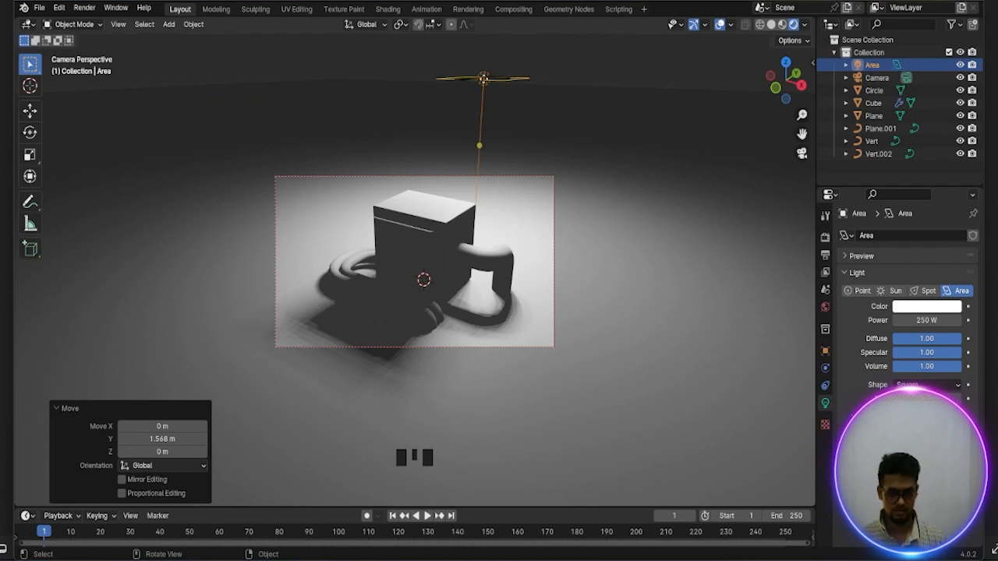
# Duplicate the area light and place the copy offset by about -1.25 m in X, -1.11 m in Y and -0.5 m in Z
pyautogui.click(483, 78)
pyautogui.hotkey('shift', 'd')
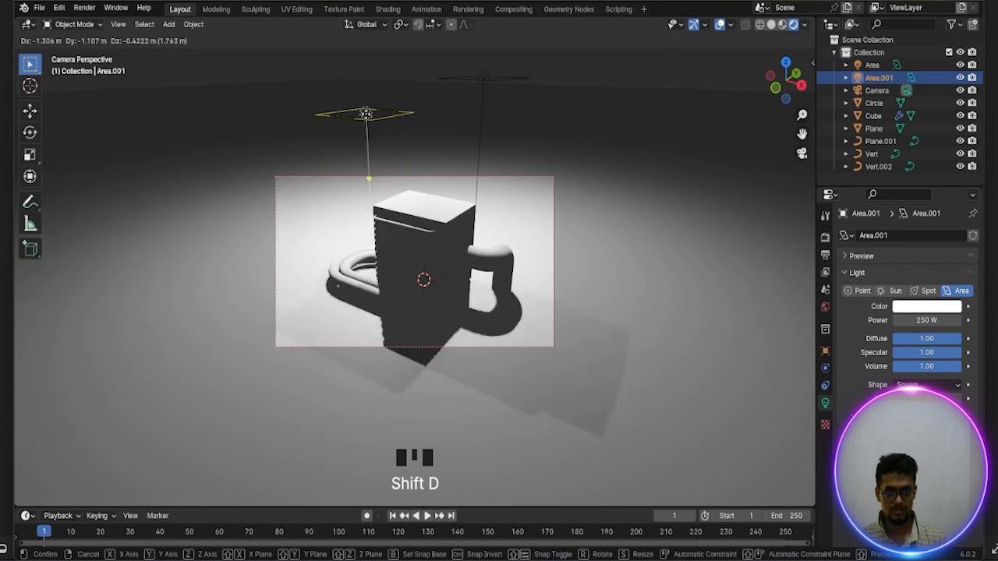
pyautogui.click(369, 121)
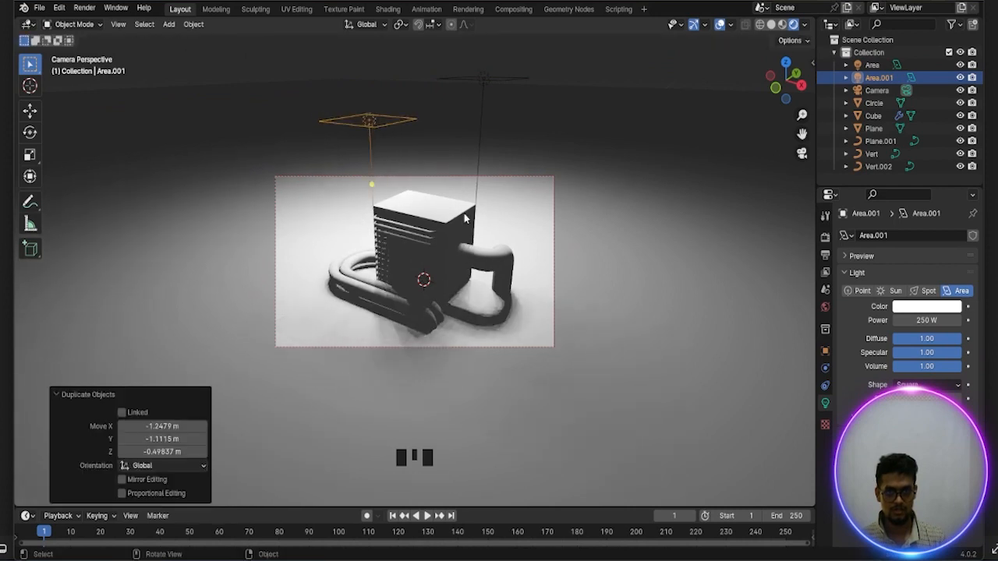
# Move the original area light about -1.11 m along the Y axis
pyautogui.click(495, 80)
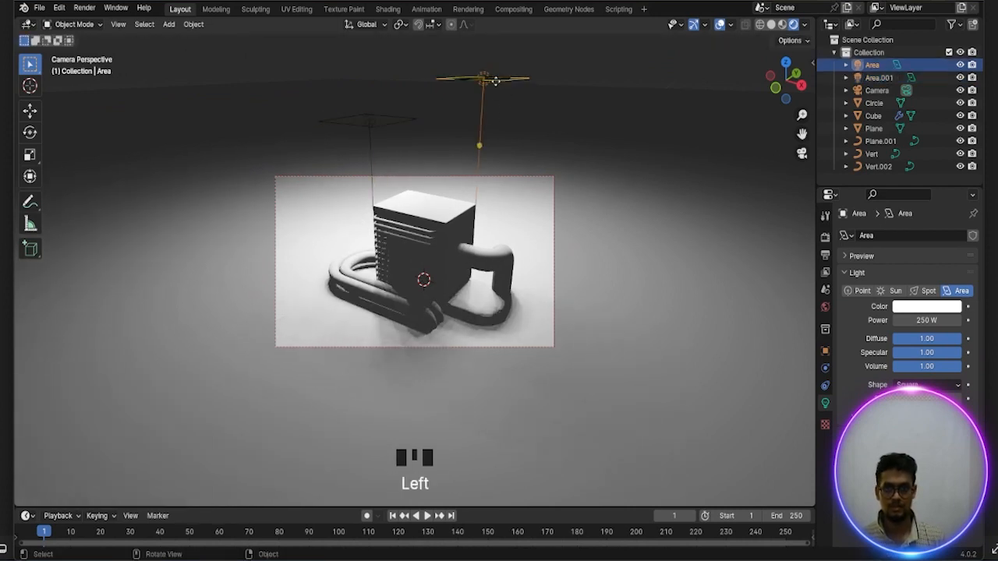
pyautogui.press('g')
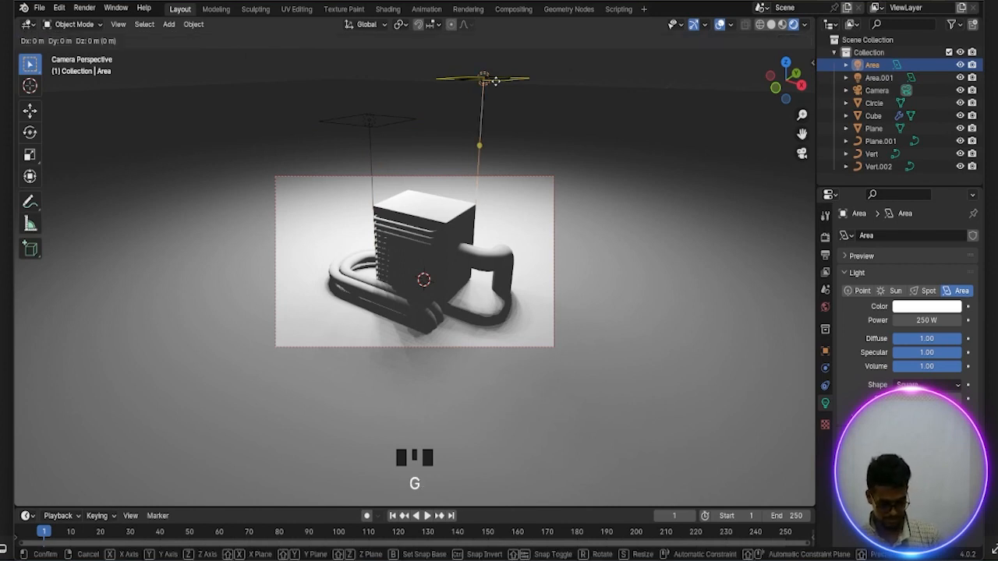
pyautogui.press('y')
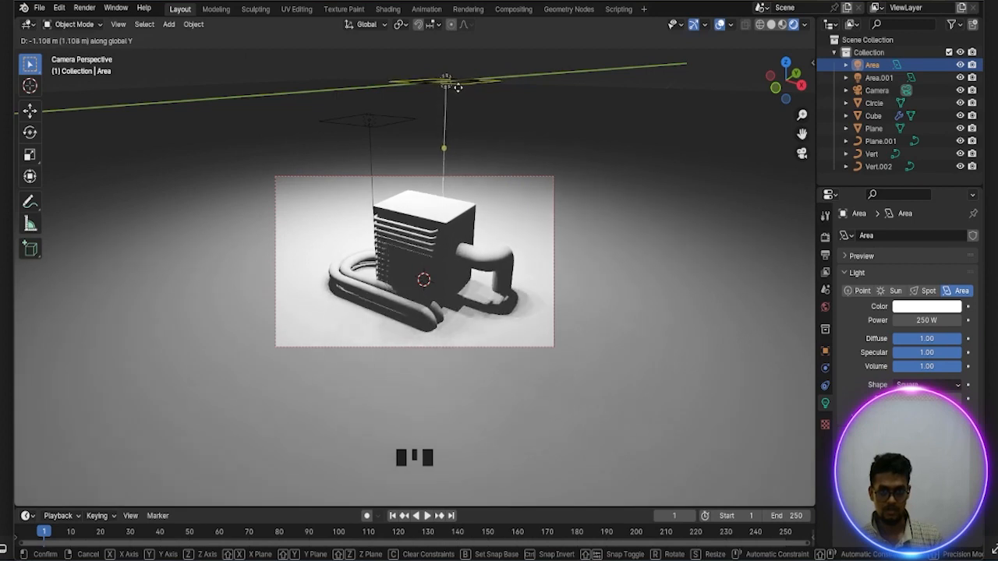
pyautogui.click(458, 308)
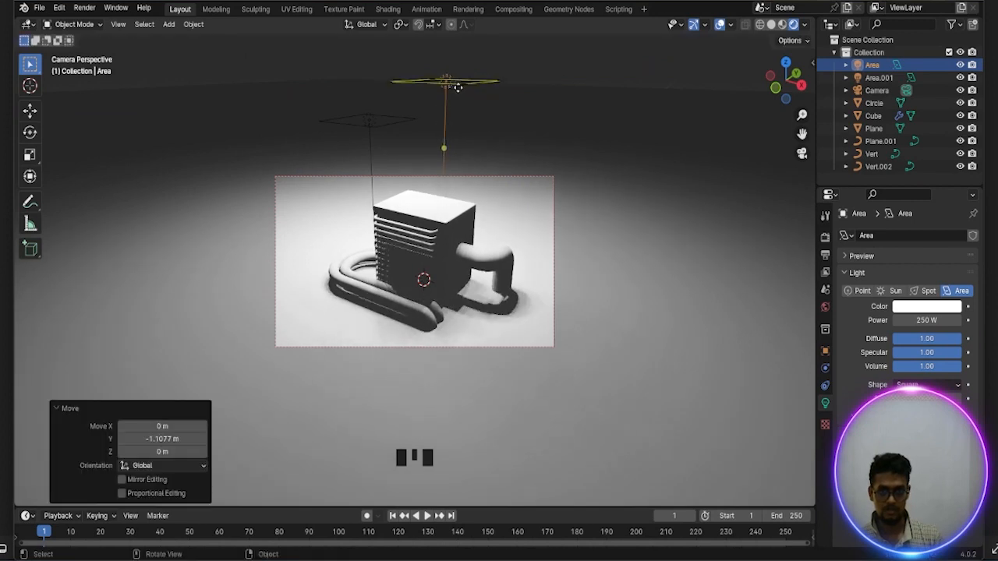
# Duplicate the second area light about -2.12 m in X, -1.6 m in Y and -0.35 m in Z, and set the copy's shape to Disk
pyautogui.click(375, 127)
pyautogui.hotkey('shift', 'd')
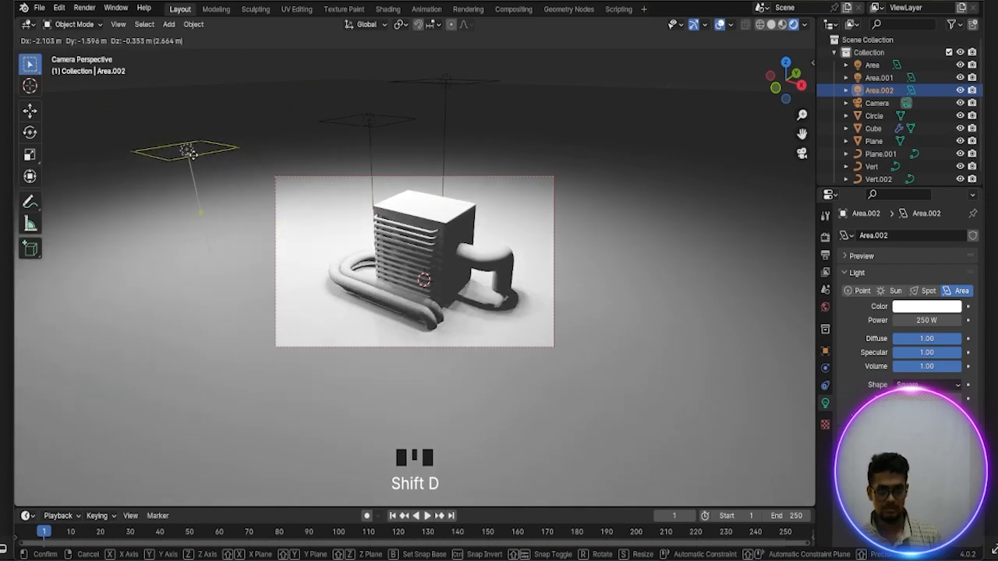
pyautogui.click(186, 151)
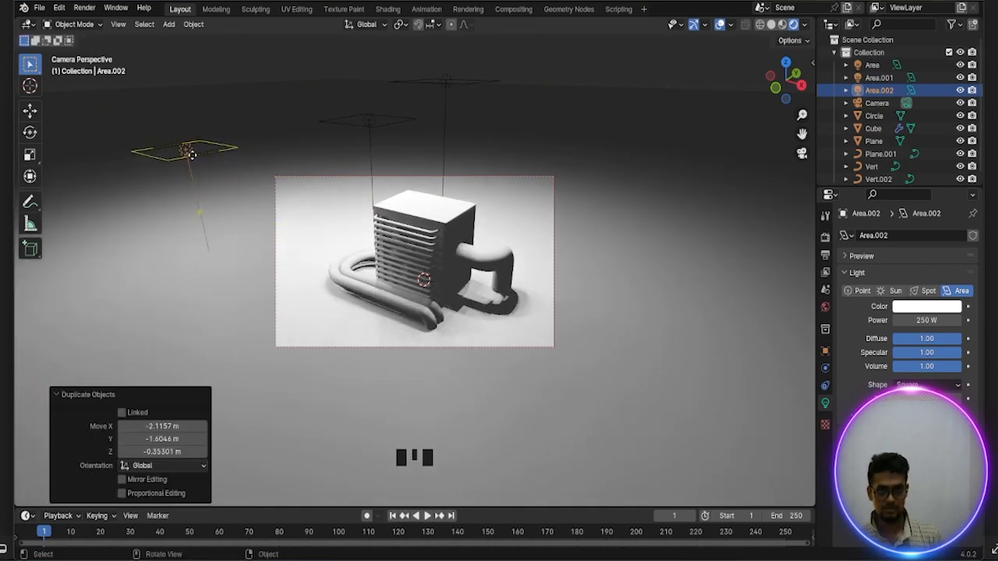
pyautogui.click(949, 391)
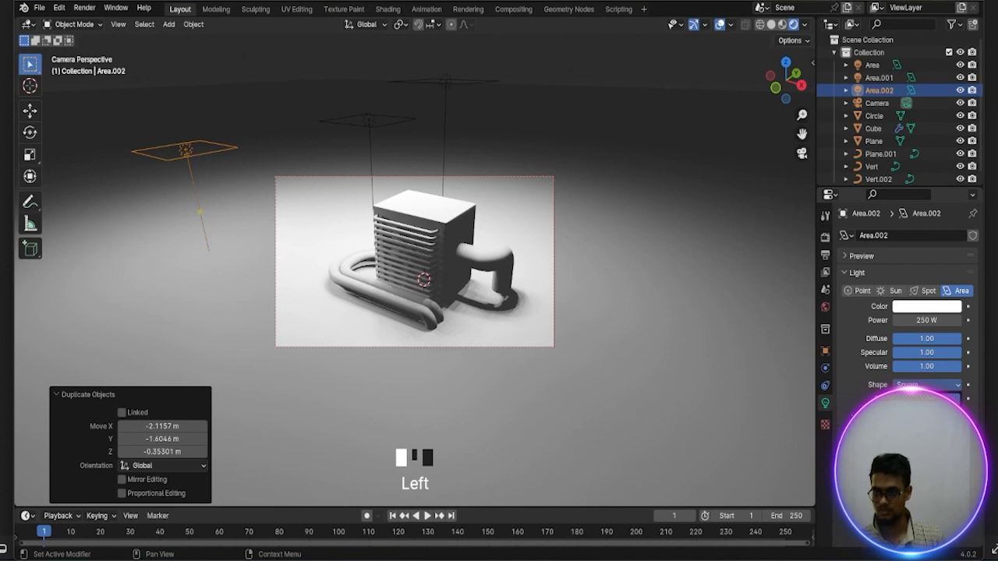
pyautogui.click(938, 425)
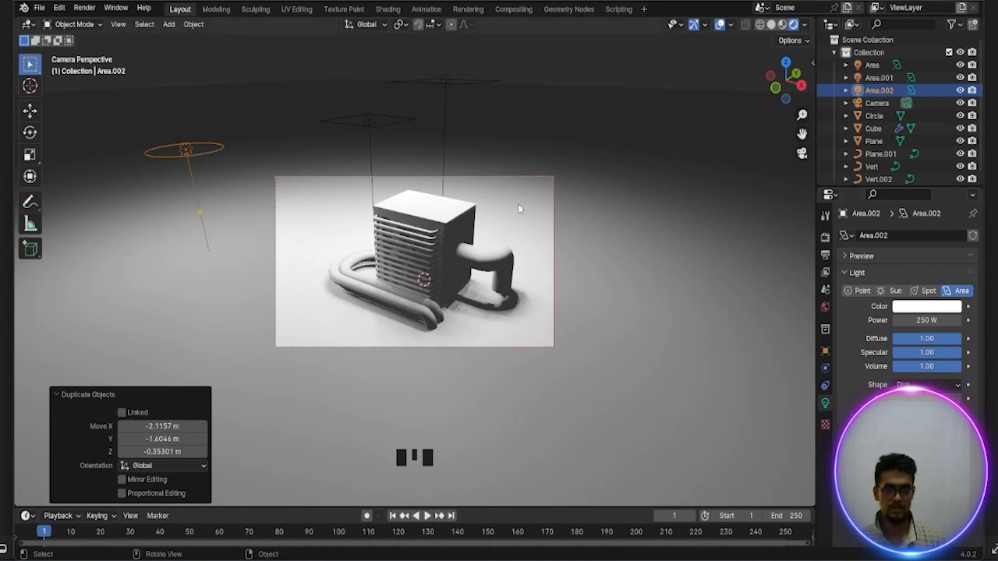
# Duplicate the original area light about 2.17 m in X, 0.83 m in Y and -1.07 m in Z, and set the copy's shape to Disk
pyautogui.click(461, 79)
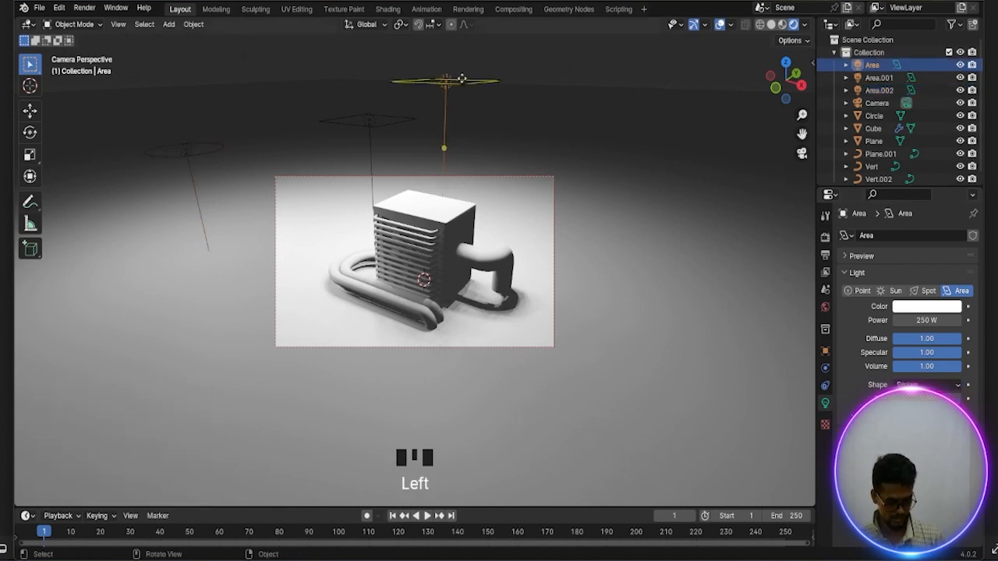
pyautogui.hotkey('shift', 'd')
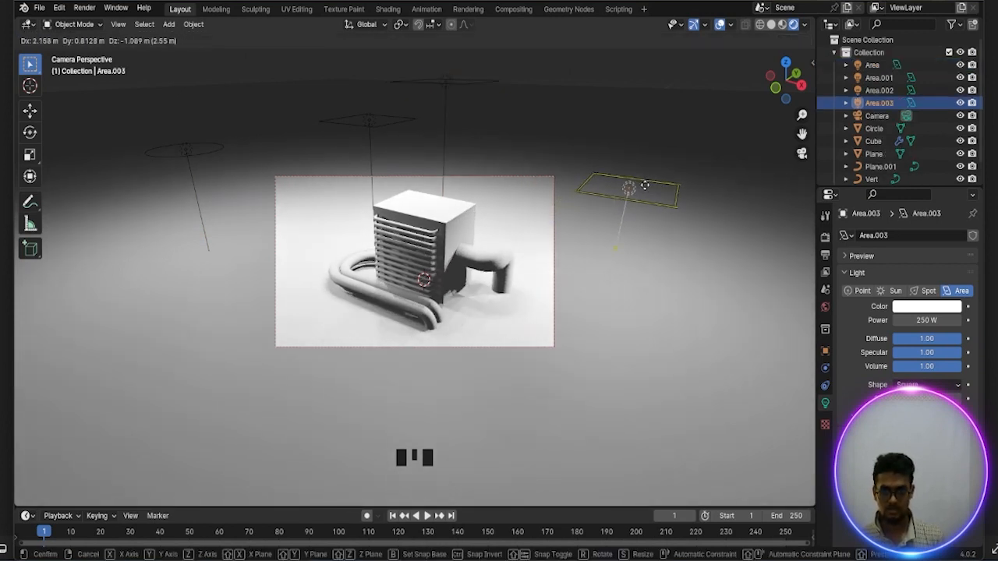
pyautogui.click(646, 183)
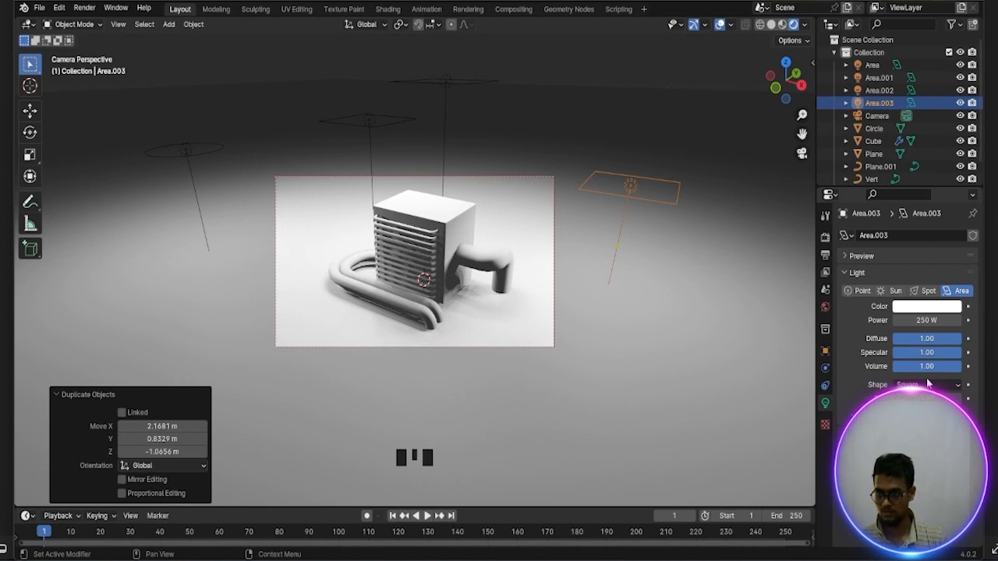
pyautogui.click(925, 426)
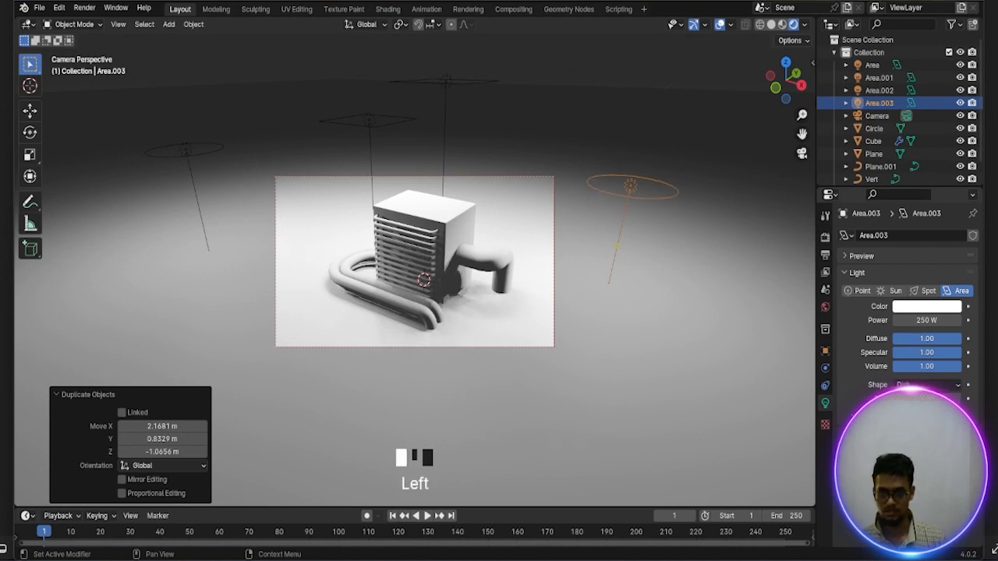
# Give the ground plane a new material with a pink base color
pyautogui.click(574, 314)
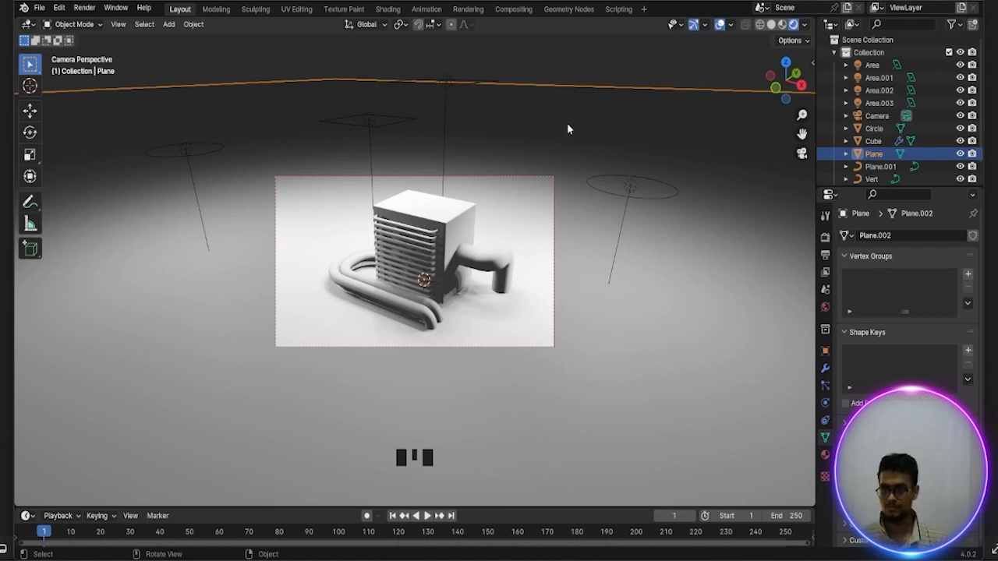
pyautogui.scroll(-2, 894, 337)
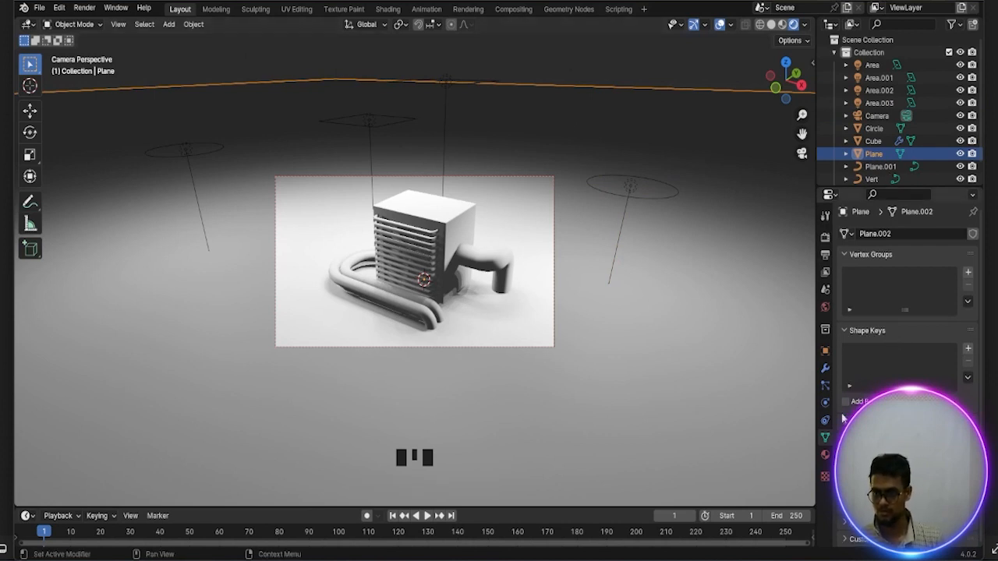
pyautogui.click(826, 459)
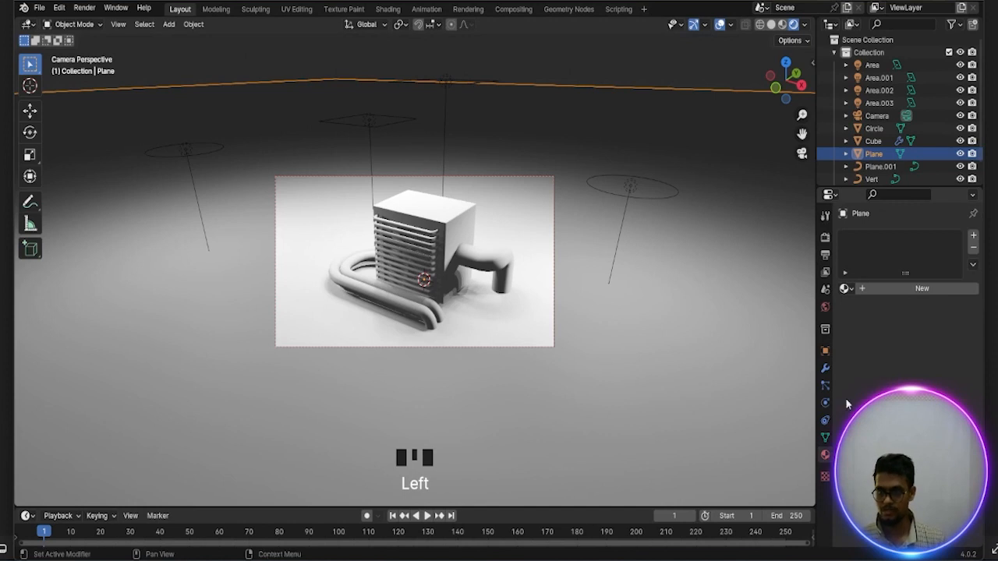
pyautogui.click(909, 290)
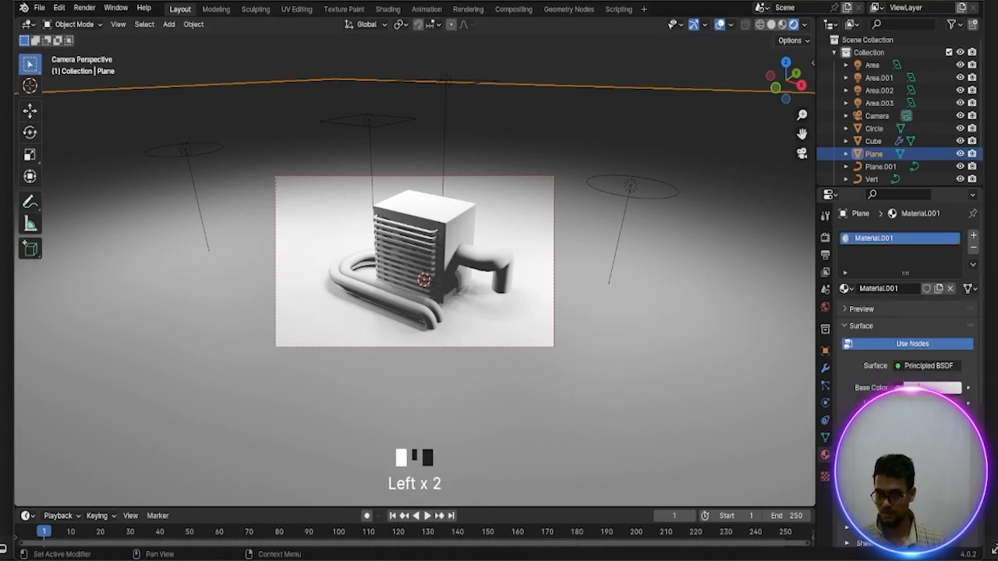
pyautogui.click(932, 387)
pyautogui.moveTo(917, 275)
pyautogui.mouseDown()
pyautogui.moveTo(921, 240)
pyautogui.moveTo(927, 251)
pyautogui.moveTo(903, 267)
pyautogui.mouseUp()
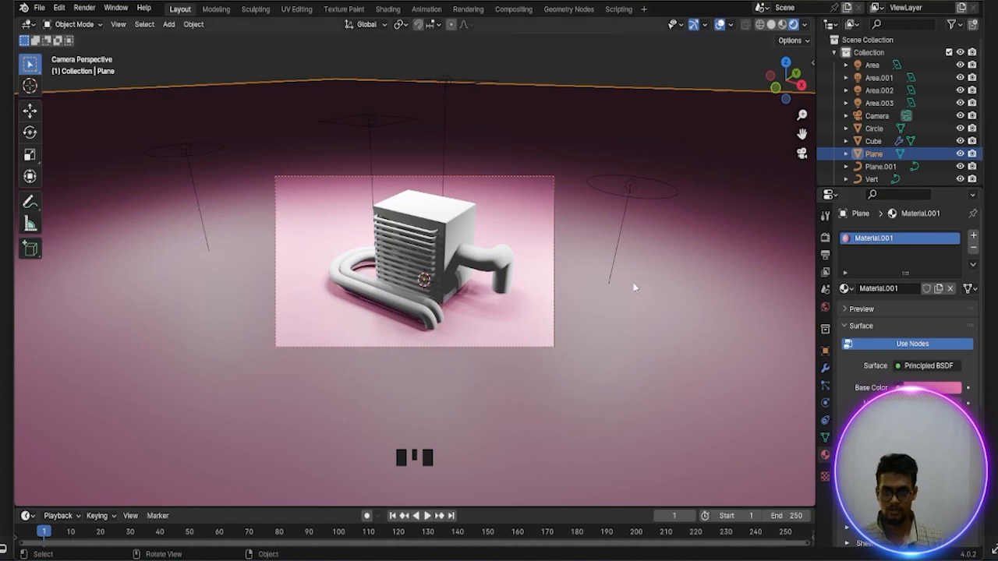
# Remove the housing cube's existing material and give it a new one
pyautogui.click(455, 217)
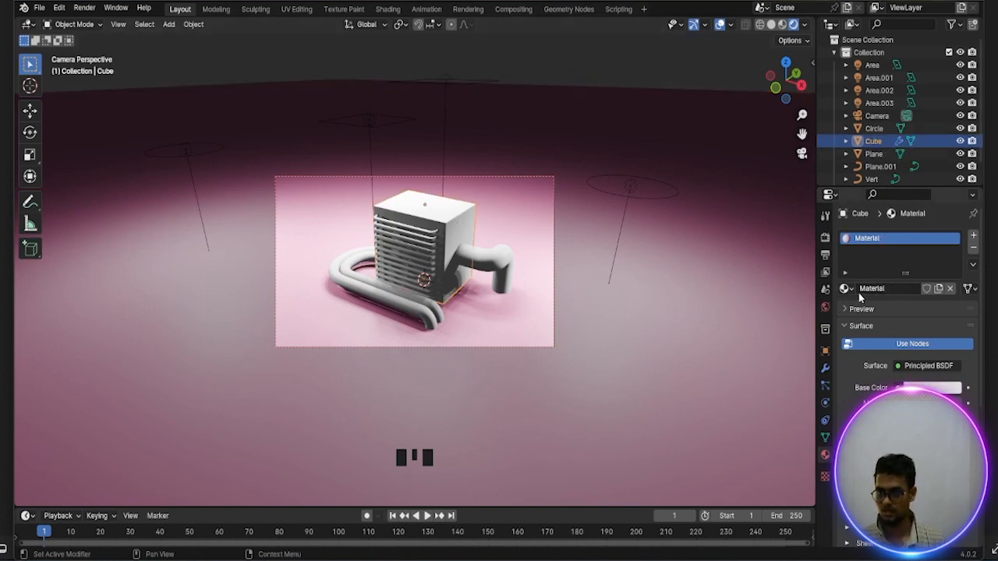
pyautogui.click(973, 247)
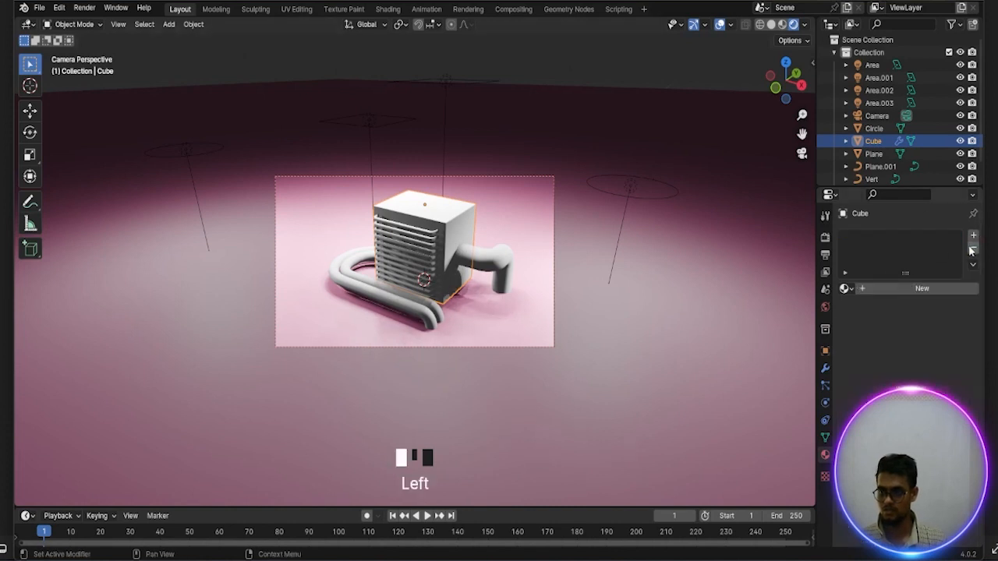
pyautogui.click(930, 290)
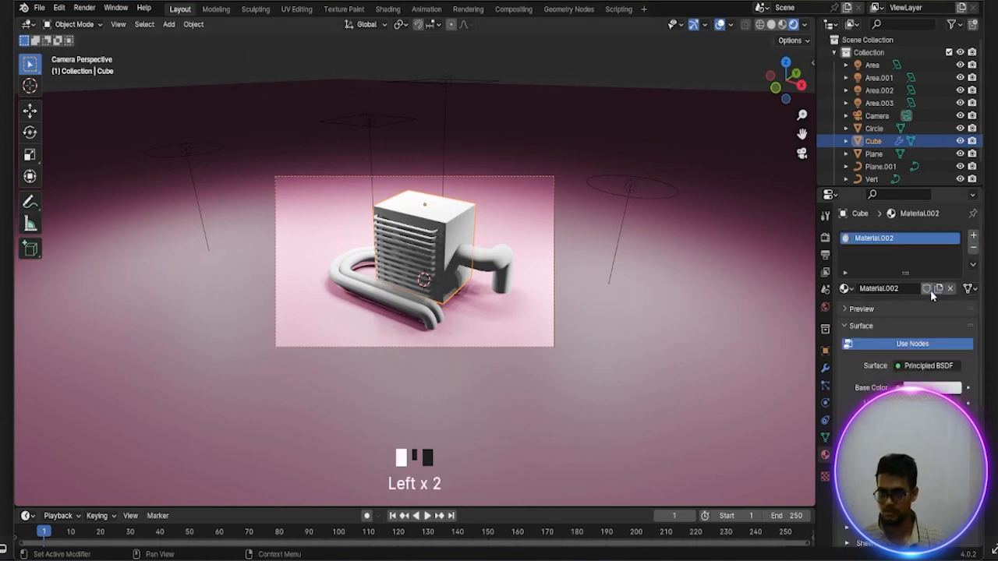
pyautogui.click(932, 403)
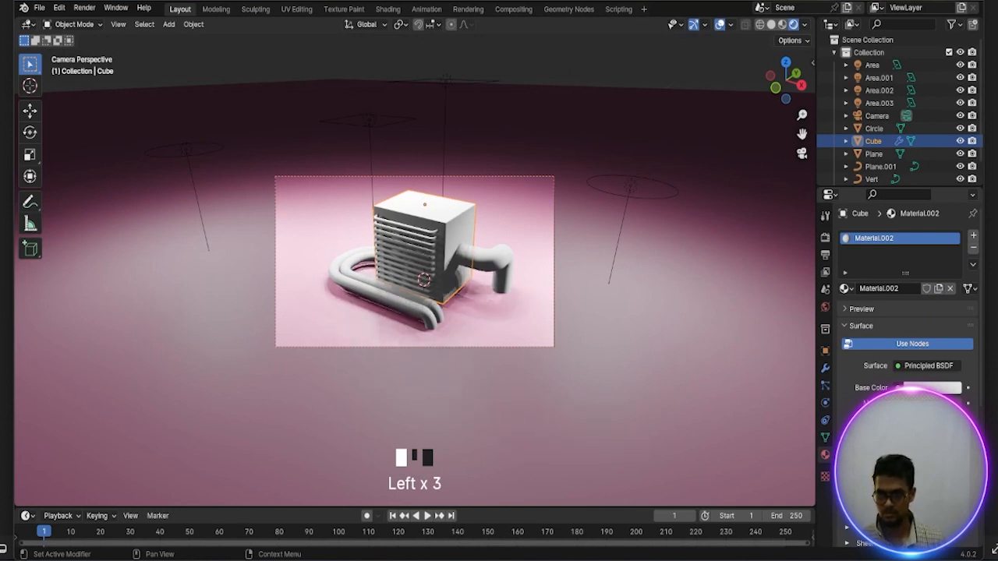
pyautogui.click(932, 403)
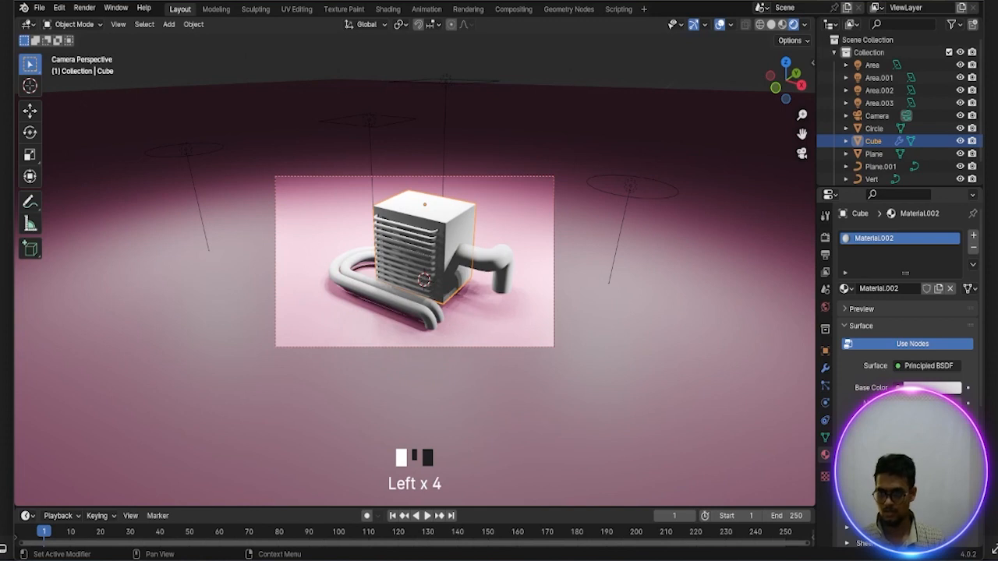
# Try a blue base color on the housing material, with hue 0.664, saturation 1.000 and value 0.822
pyautogui.click(932, 387)
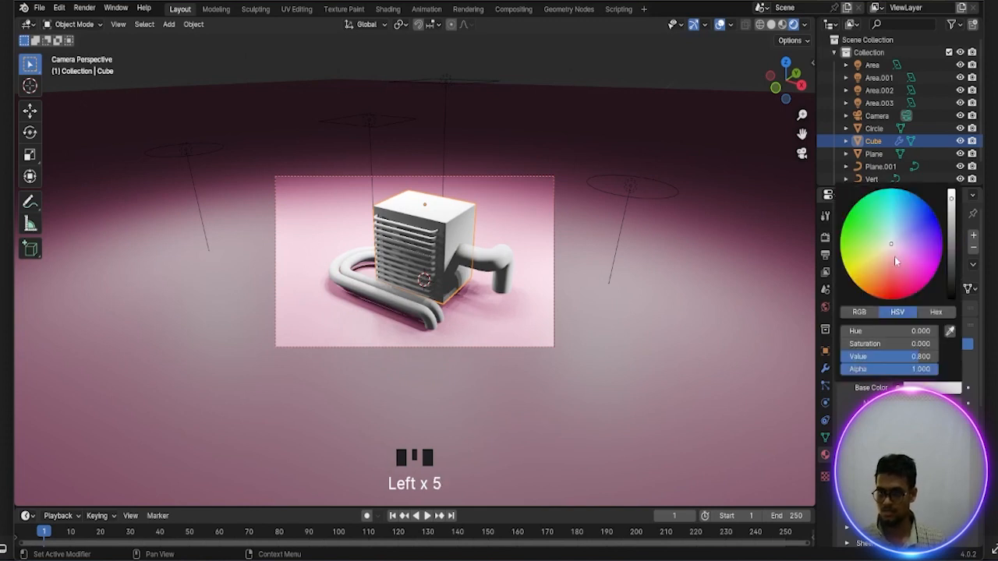
pyautogui.moveTo(896, 262); pyautogui.dragTo(877, 273)
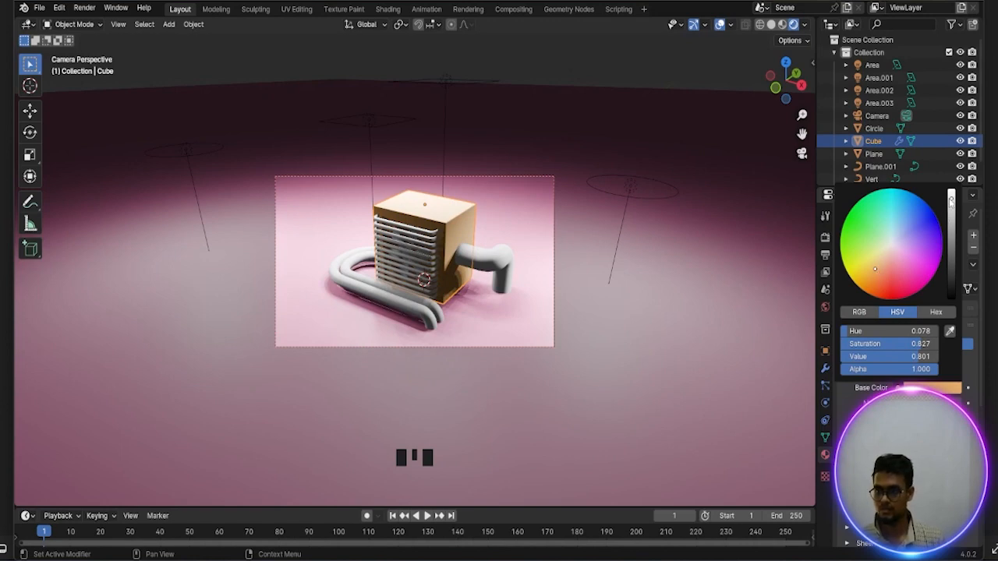
pyautogui.moveTo(950, 201); pyautogui.dragTo(951, 196)
pyautogui.click(932, 213)
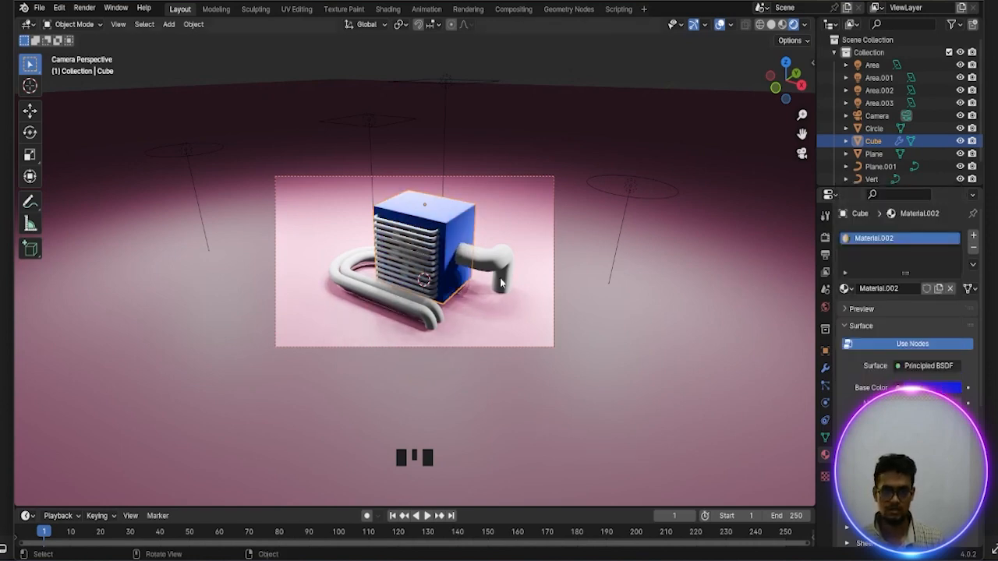
# Set the housing material's base color to red with hue 0.009, saturation 0.982 and value 0.822
pyautogui.click(936, 388)
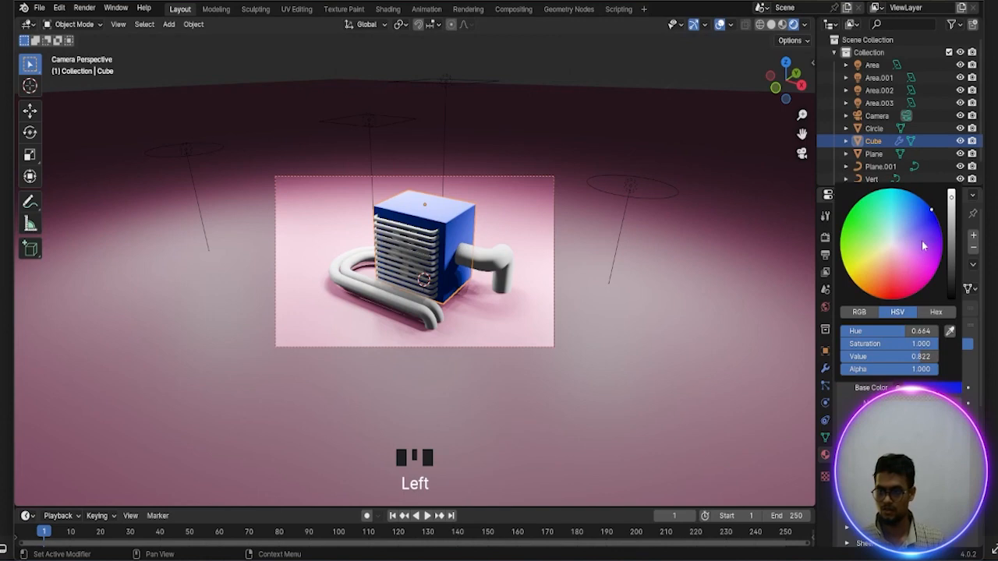
pyautogui.click(879, 283)
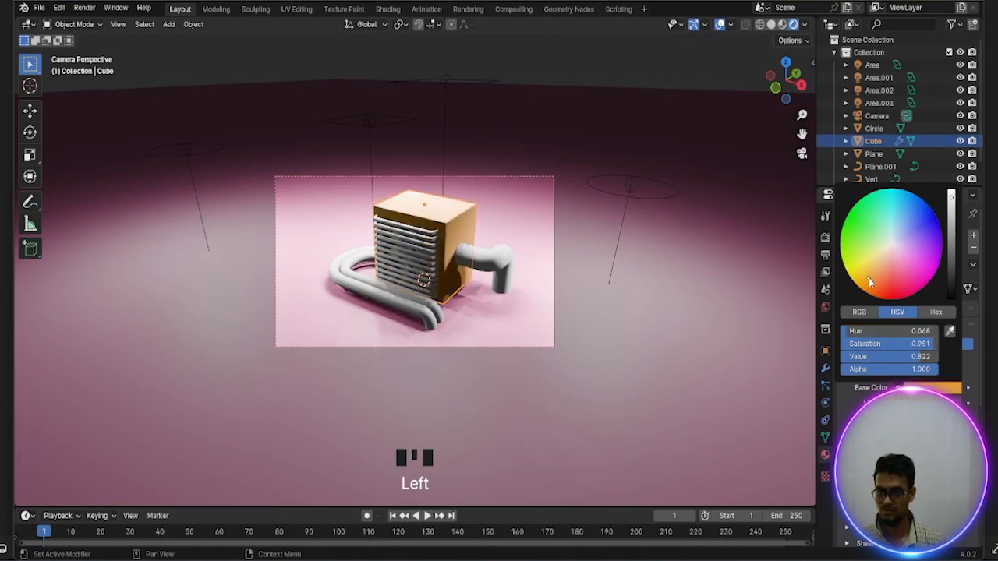
pyautogui.moveTo(877, 285); pyautogui.dragTo(877, 289)
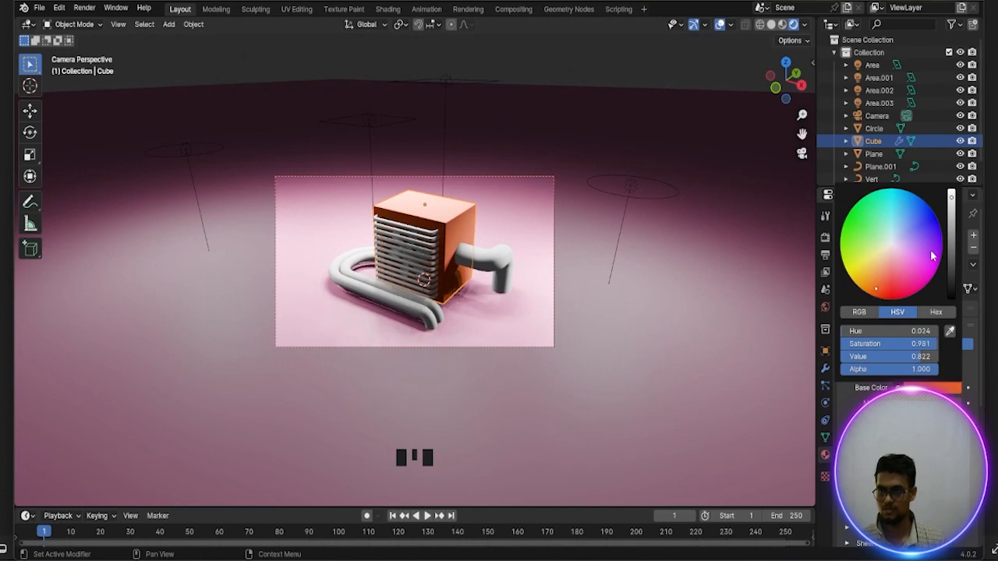
pyautogui.click(940, 211)
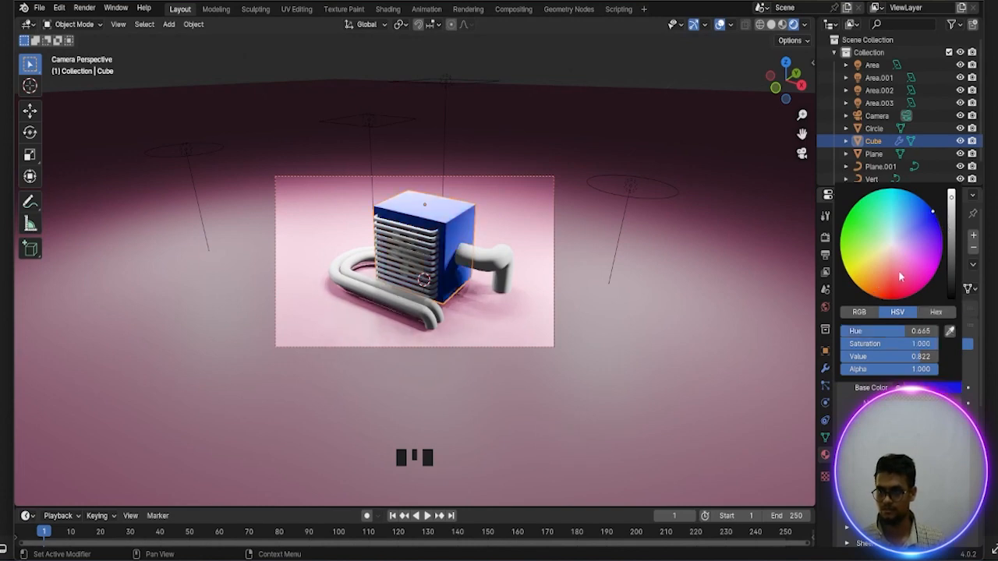
pyautogui.click(881, 293)
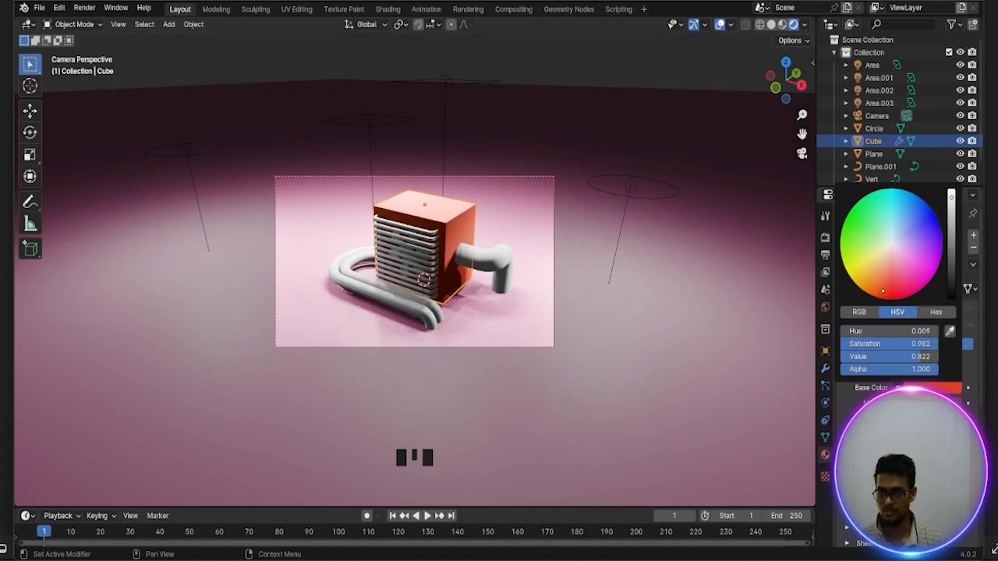
# Give the front grille bars a new metallic material
pyautogui.click(417, 246)
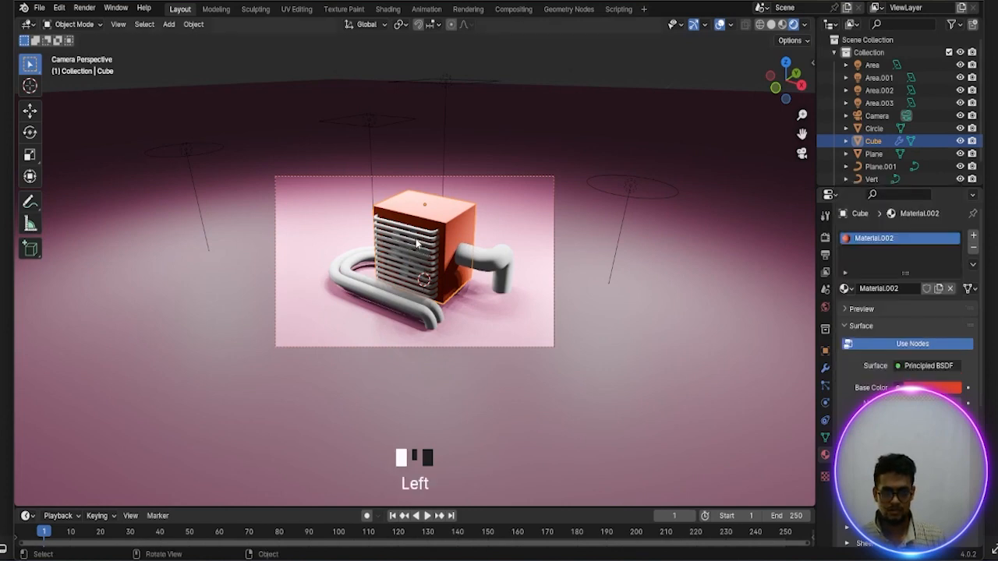
pyautogui.click(883, 290)
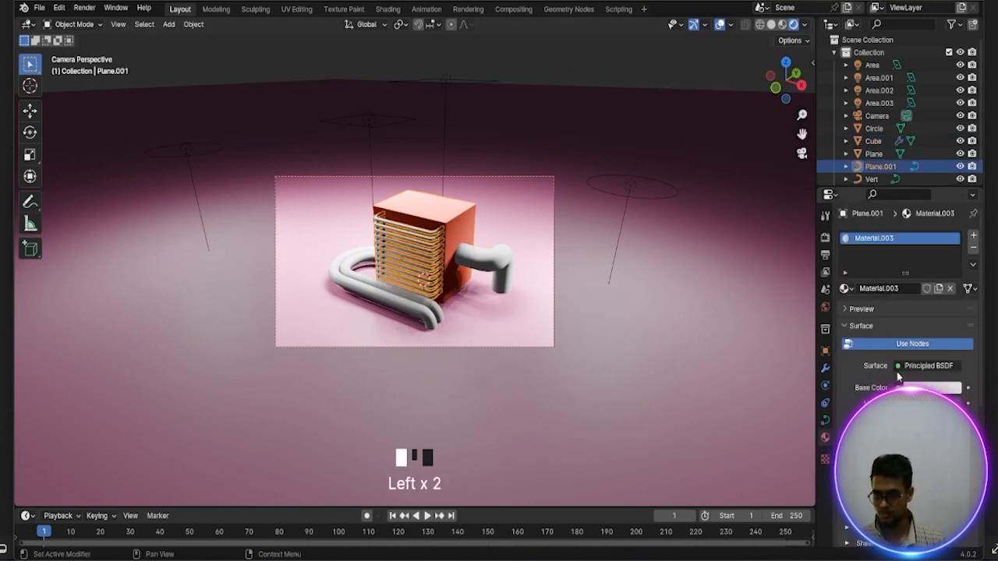
pyautogui.click(932, 388)
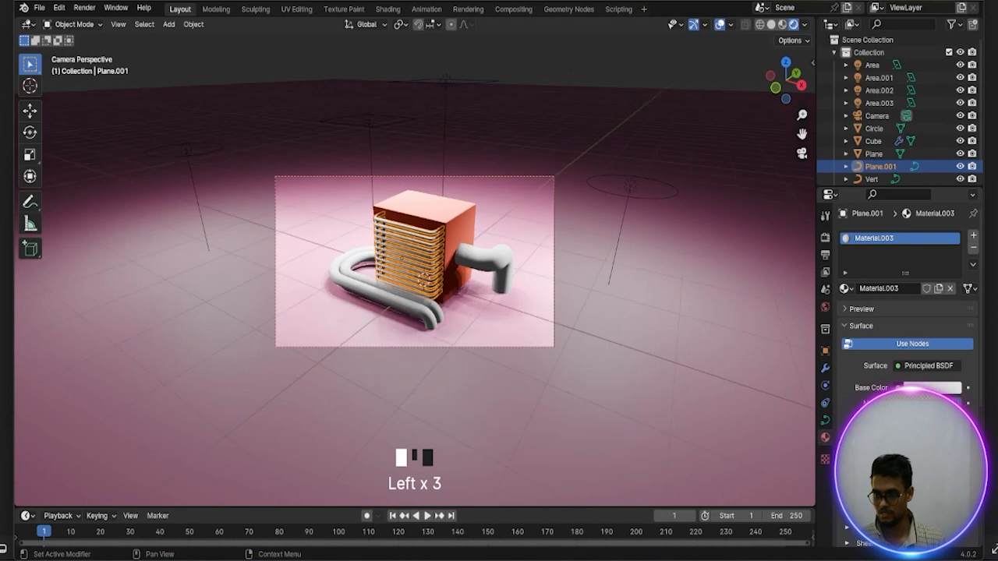
pyautogui.click(932, 402)
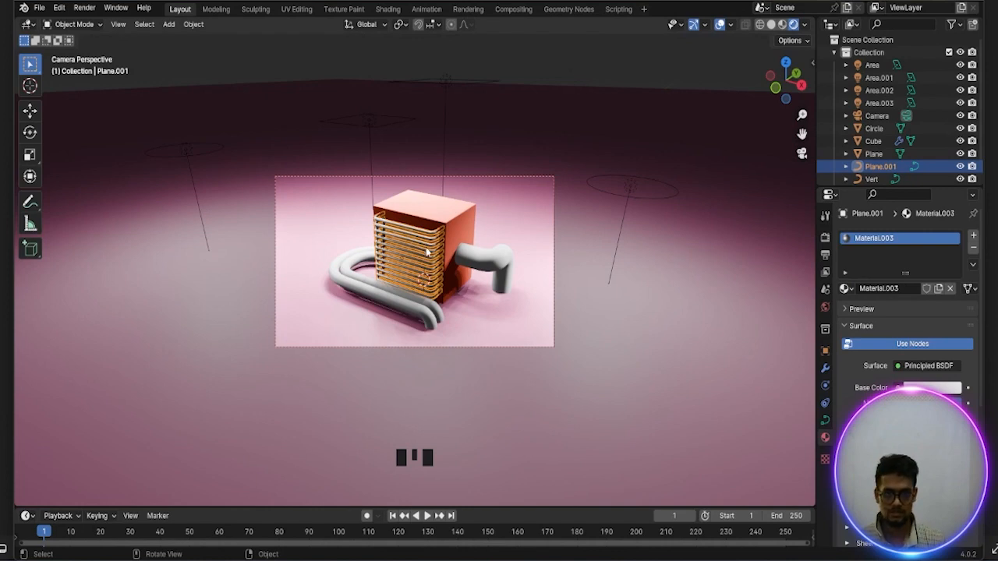
# Assign the grille's existing Material.003 to the fan blades behind the bars
pyautogui.scroll(6, 427, 252)
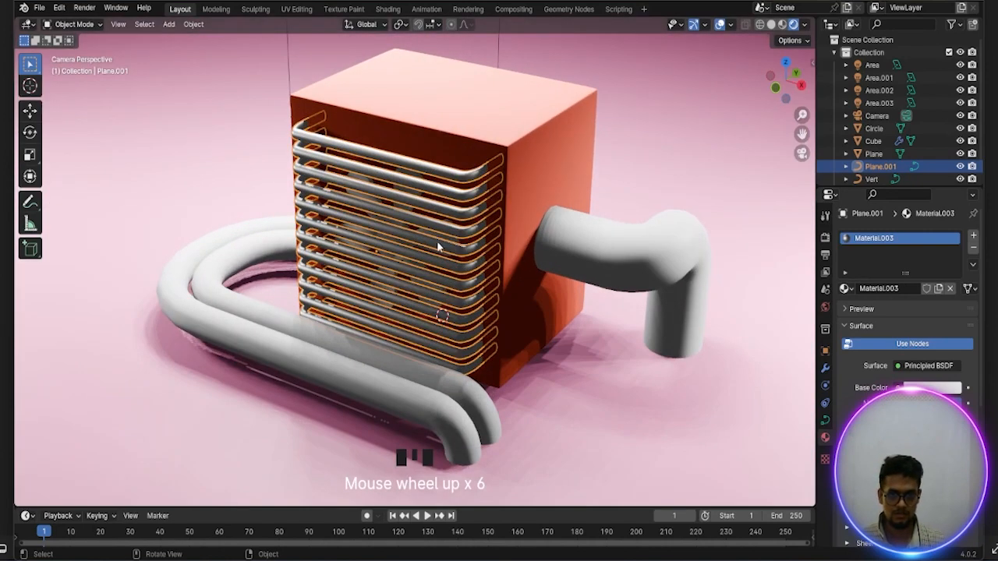
pyautogui.click(437, 241)
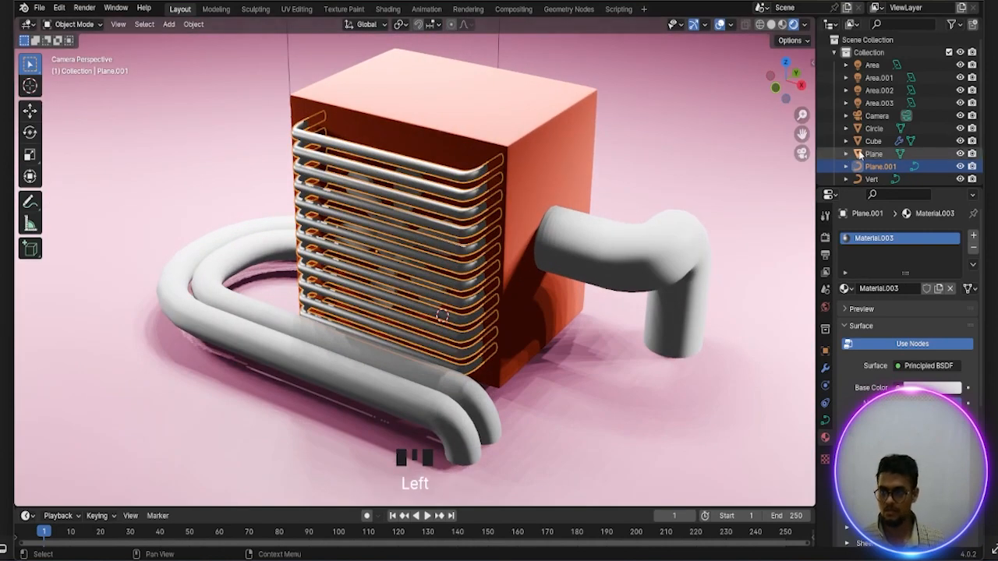
pyautogui.click(874, 128)
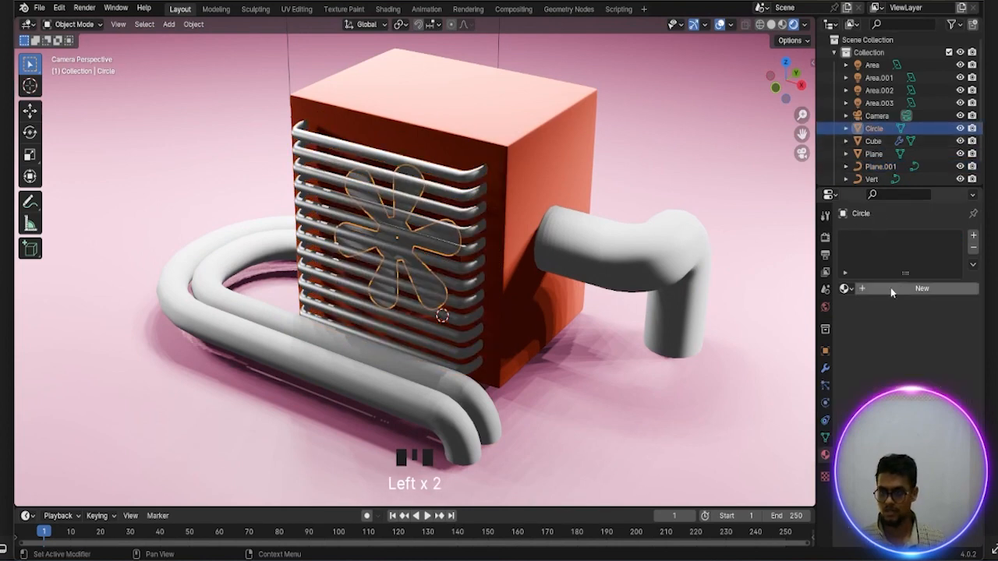
pyautogui.click(847, 288)
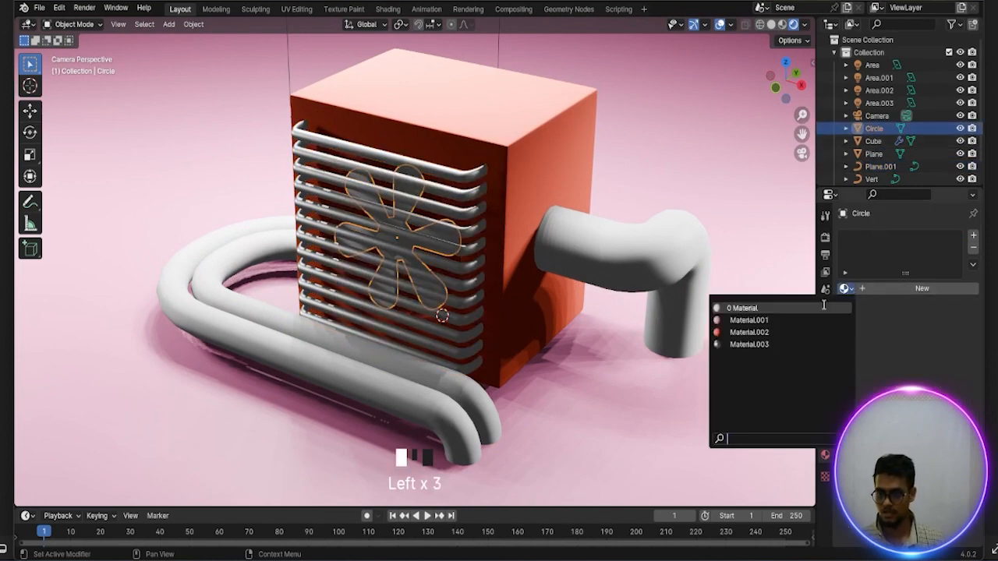
pyautogui.click(747, 344)
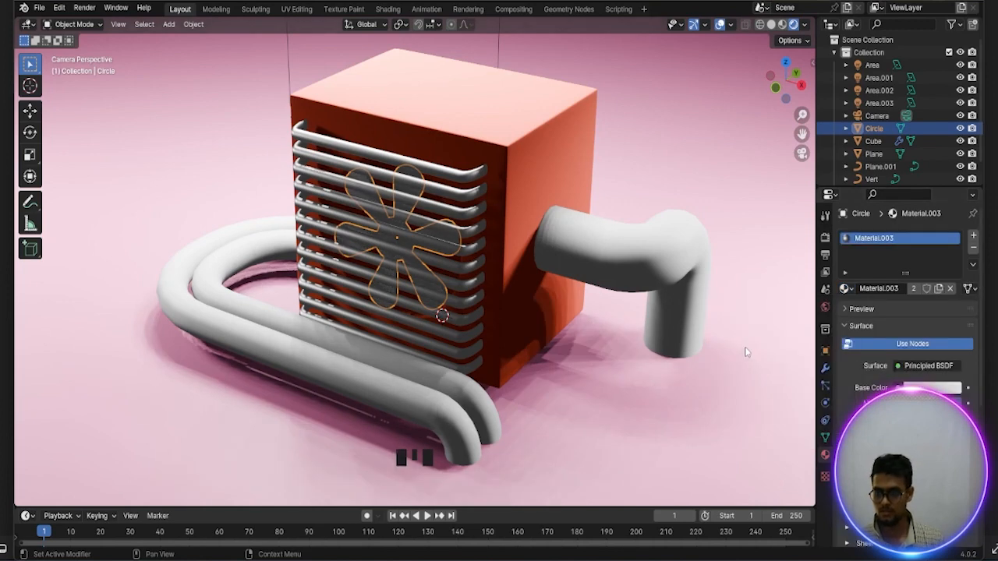
# Give the short bent pipe on the housing's side a new metallic material with a light beige base color
pyautogui.click(638, 269)
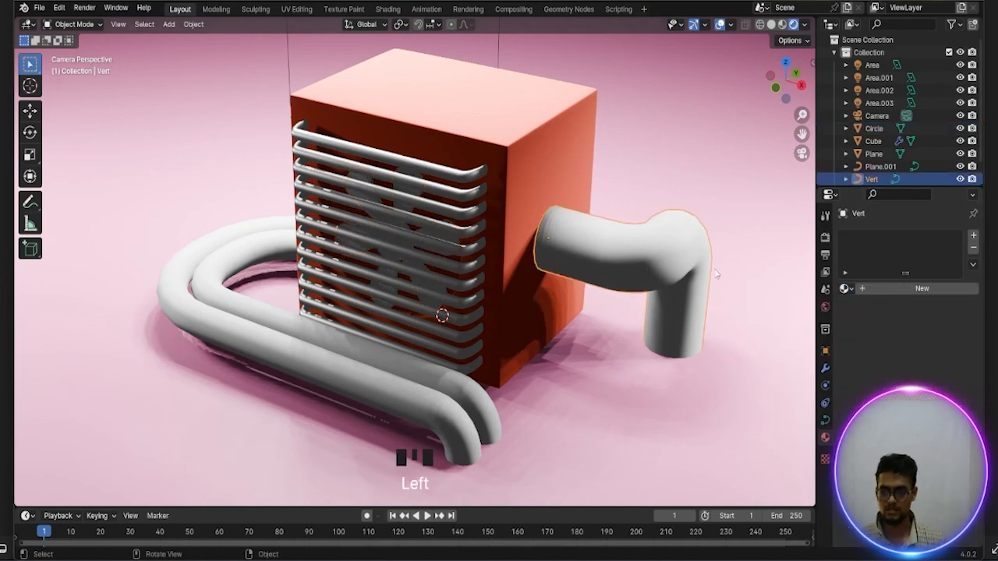
pyautogui.click(897, 289)
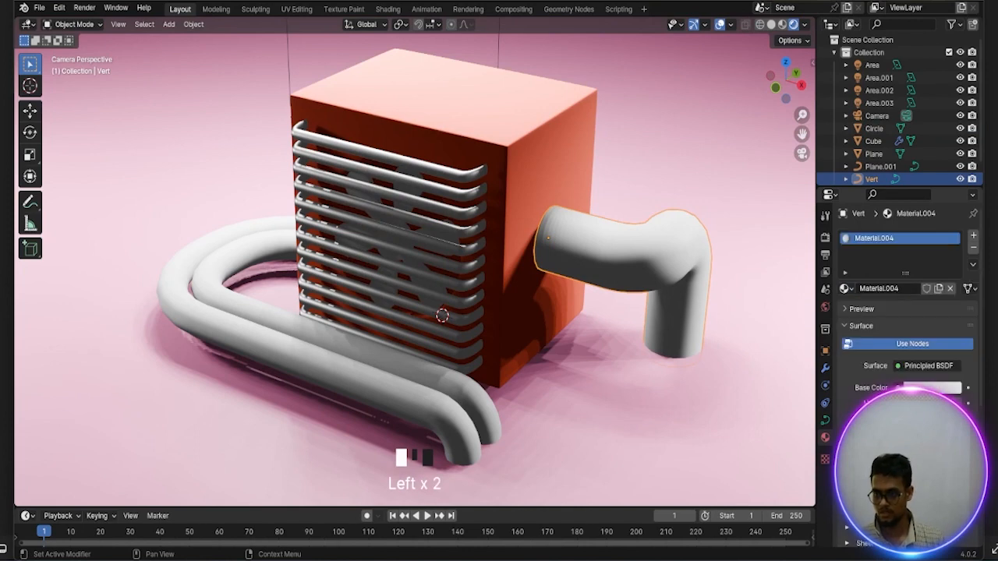
pyautogui.moveTo(913, 403)
pyautogui.mouseDown()
pyautogui.moveTo(962, 403)
pyautogui.moveTo(918, 418)
pyautogui.mouseUp()
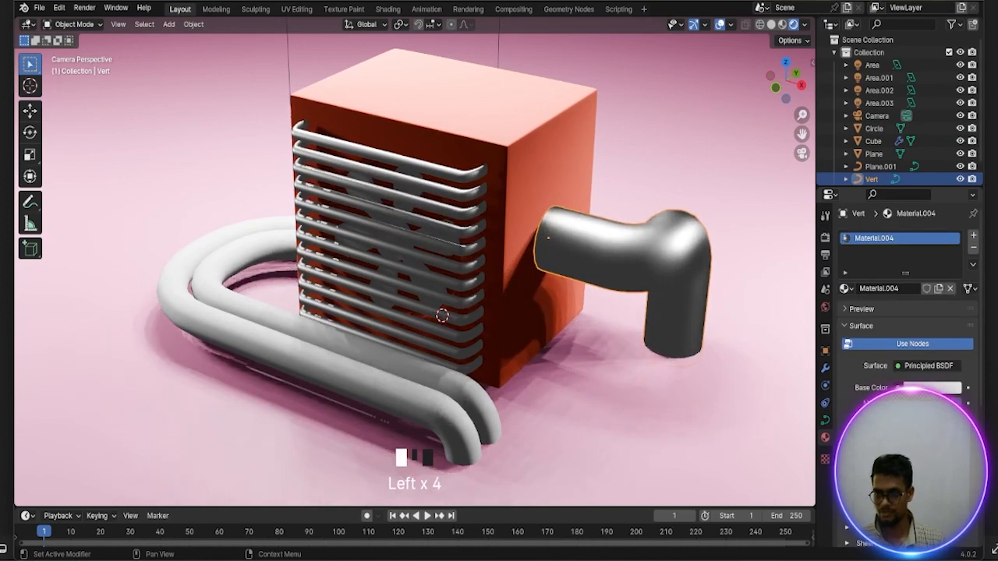
pyautogui.click(932, 387)
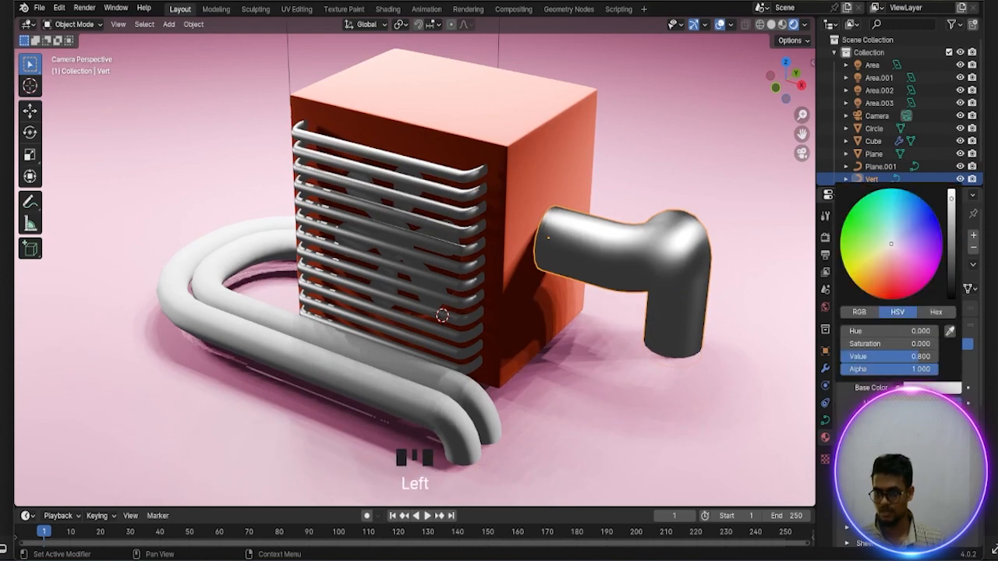
pyautogui.click(885, 257)
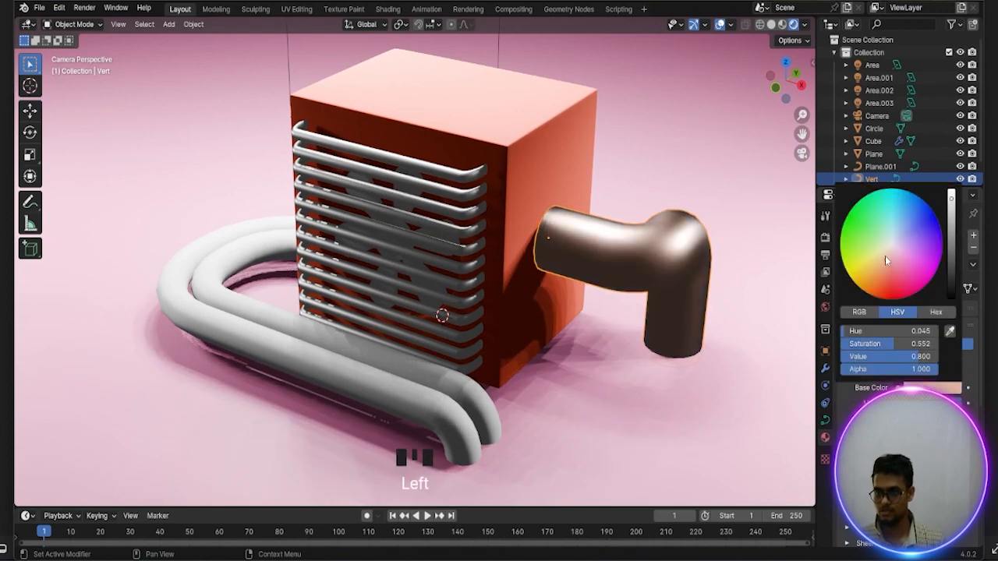
pyautogui.moveTo(883, 260); pyautogui.dragTo(884, 258)
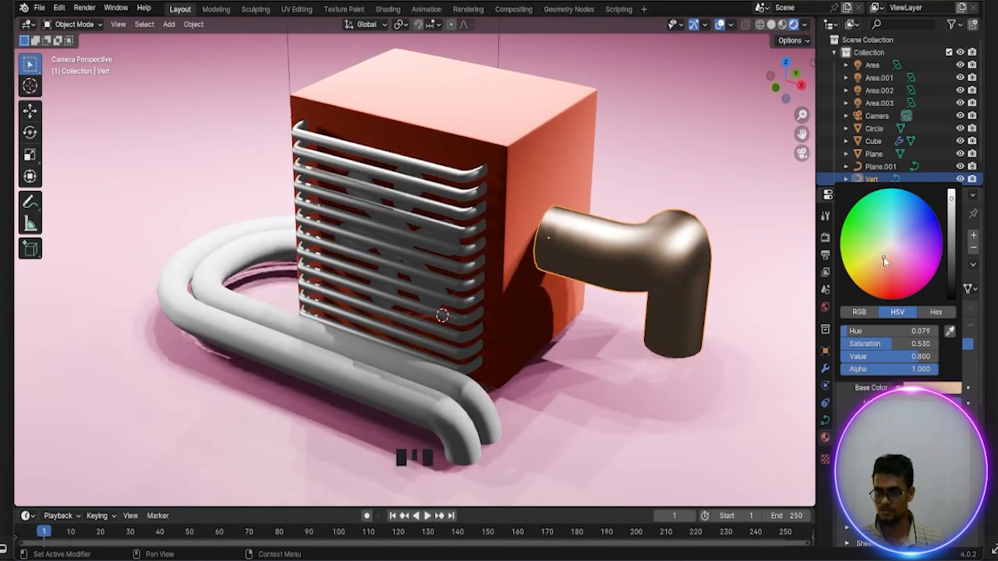
# Assign the bent pipe's existing Material.004 to the pair of long looped pipes
pyautogui.click(479, 398)
pyautogui.click(848, 289)
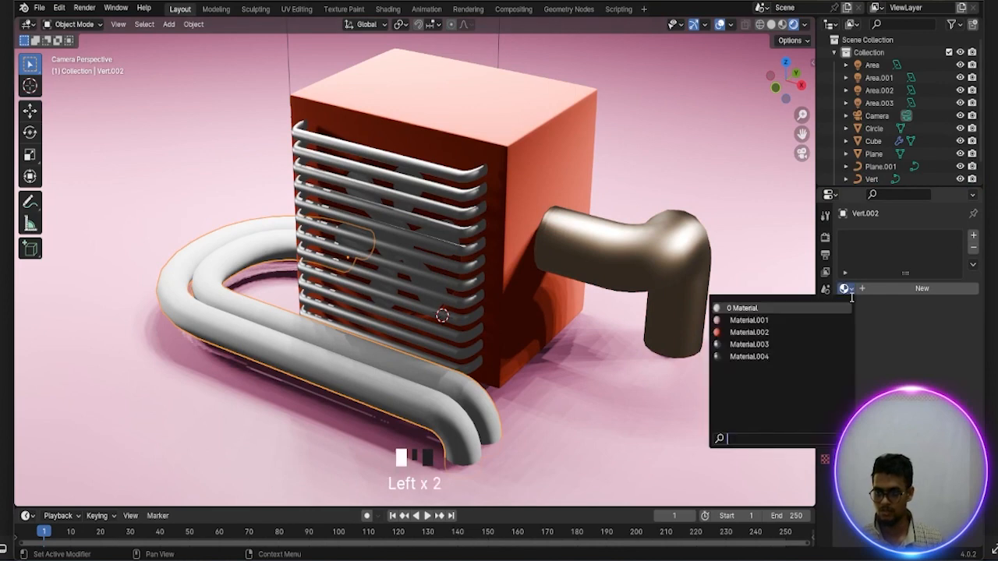
pyautogui.click(744, 358)
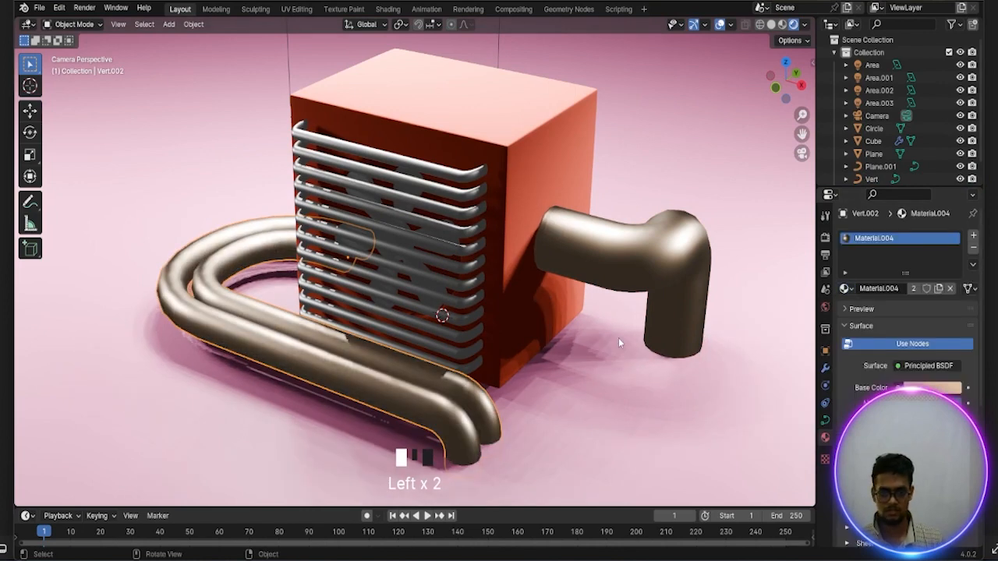
# Switch the scene's render engine to Cycles
pyautogui.scroll(-3, 612, 338)
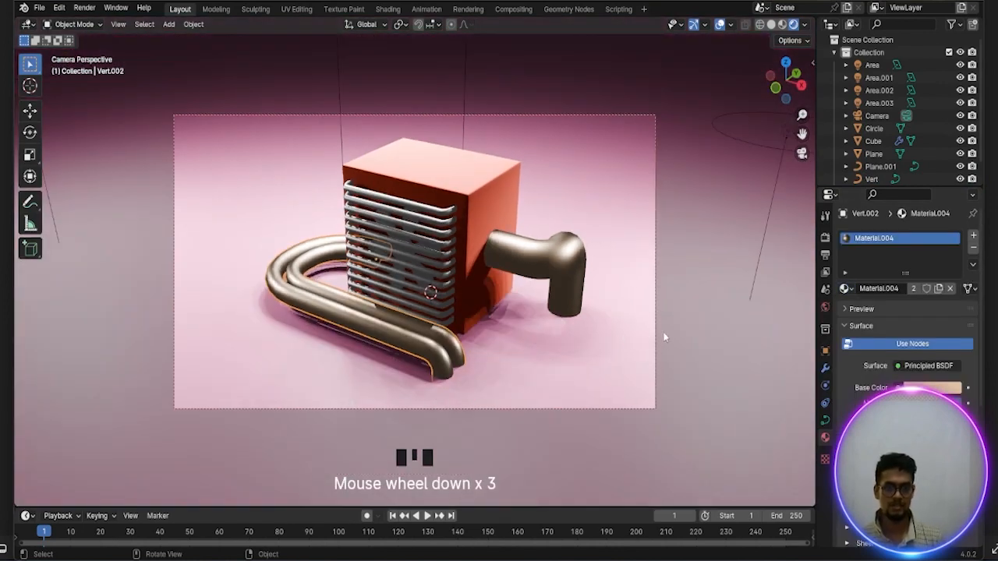
pyautogui.scroll(-1, 694, 299)
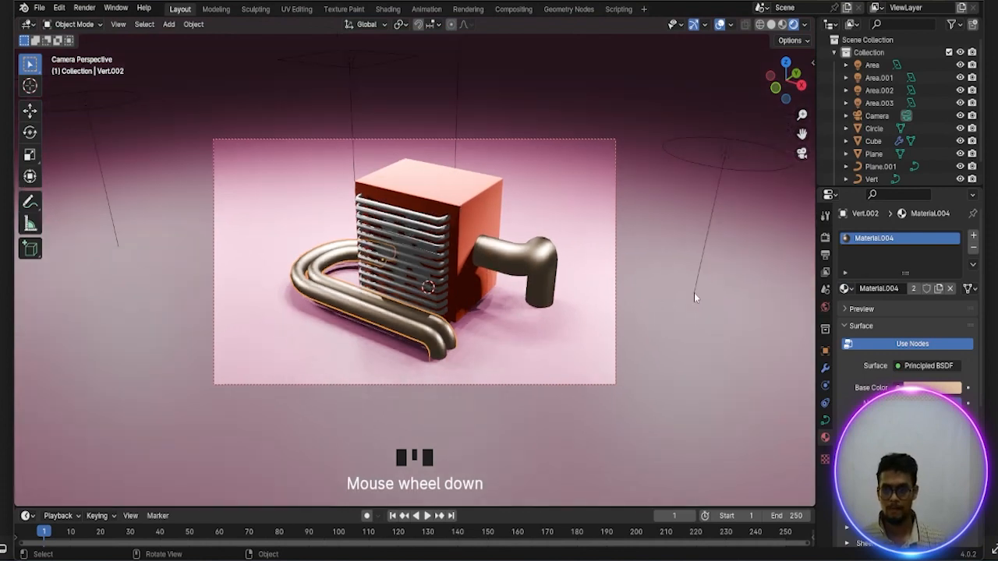
pyautogui.scroll(1, 695, 298)
pyautogui.scroll(-1, 694, 292)
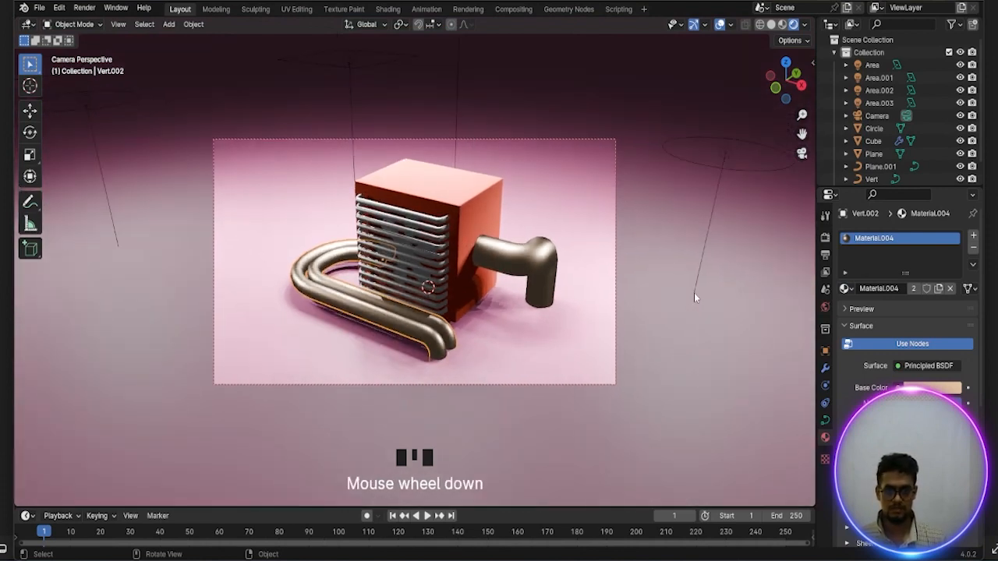
pyautogui.scroll(1, 694, 292)
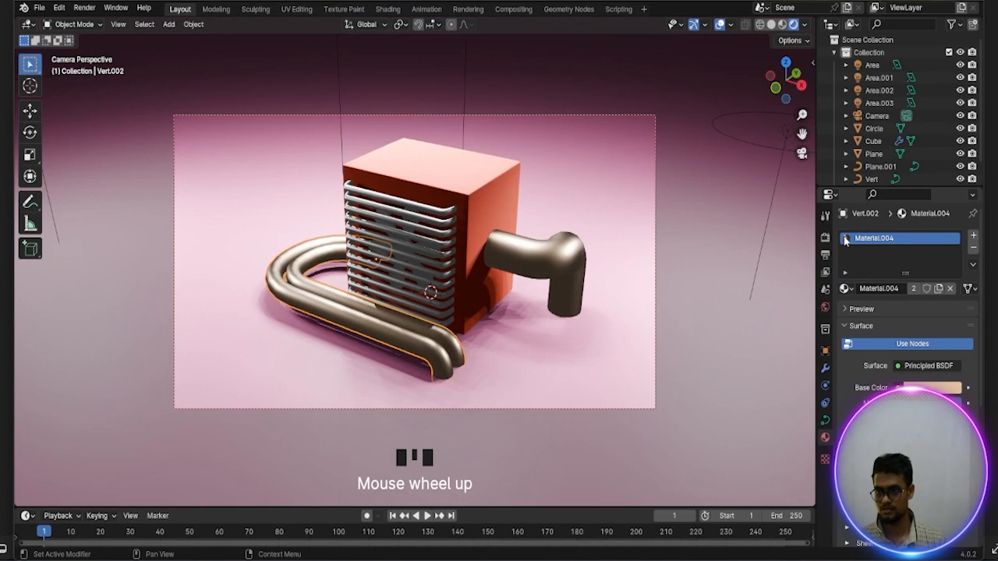
pyautogui.click(825, 237)
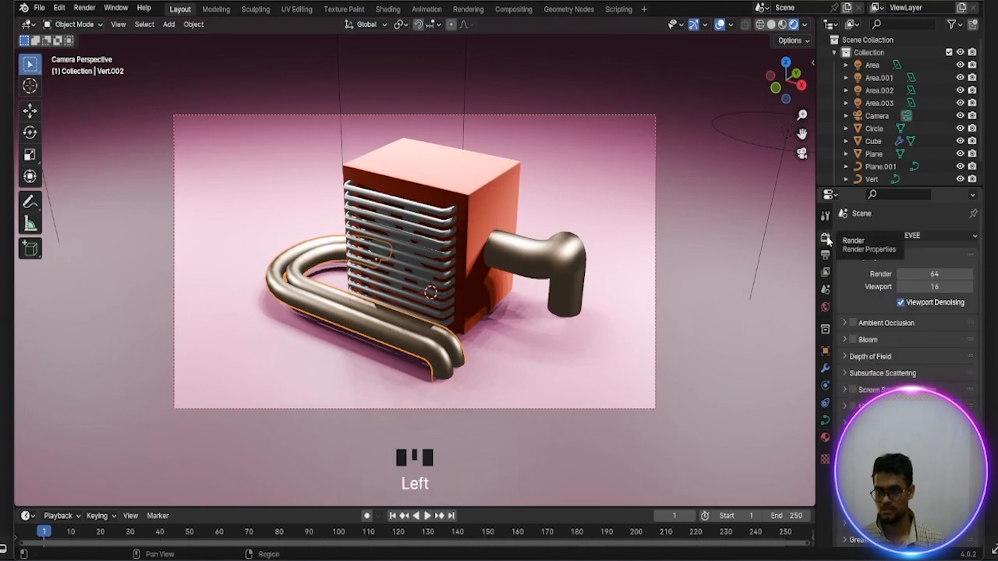
pyautogui.click(935, 234)
pyautogui.click(932, 280)
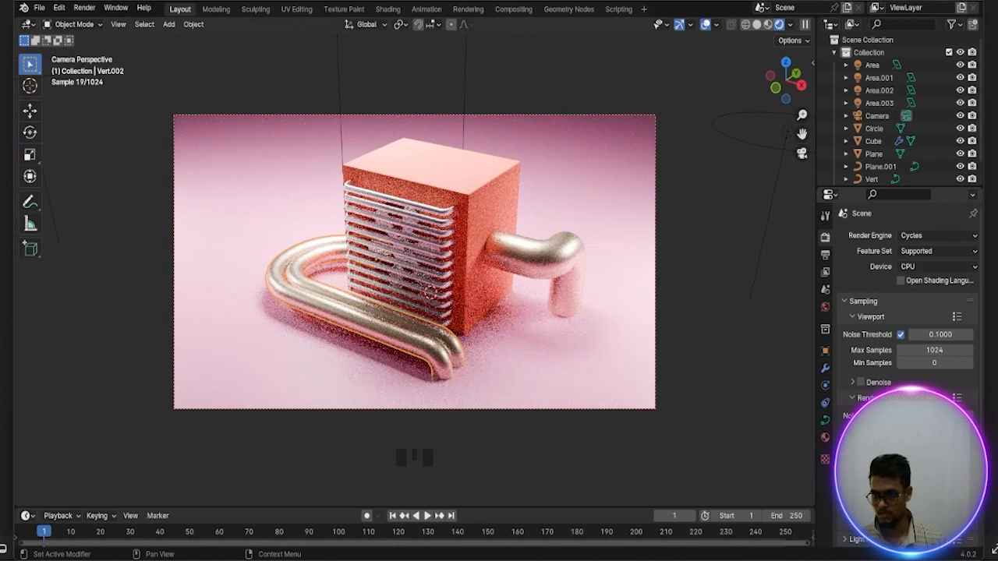
# Enable viewport denoising and set the maximum samples to 512 for both the viewport and the final render
pyautogui.click(861, 382)
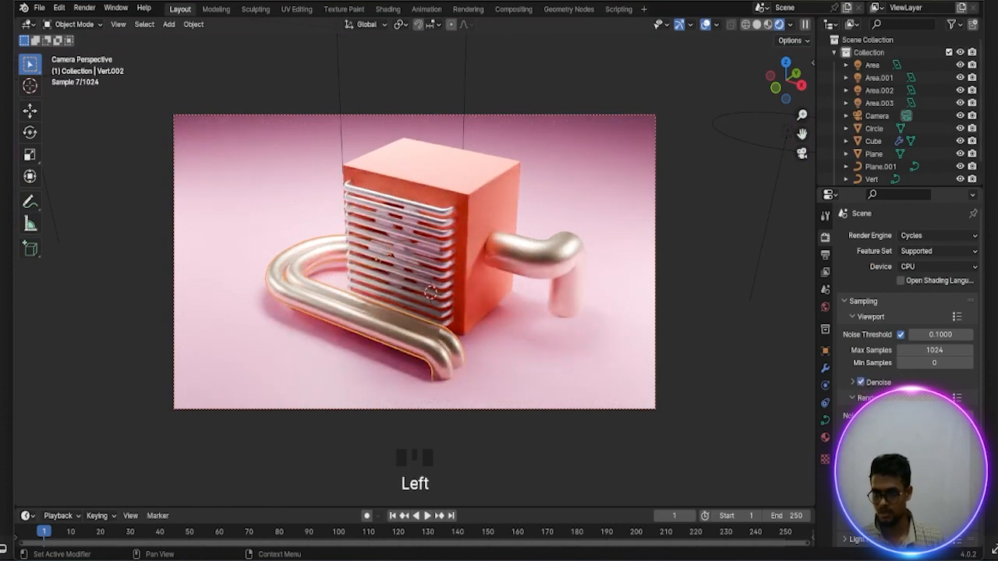
pyautogui.scroll(2, 886, 388)
pyautogui.scroll(-1, 885, 388)
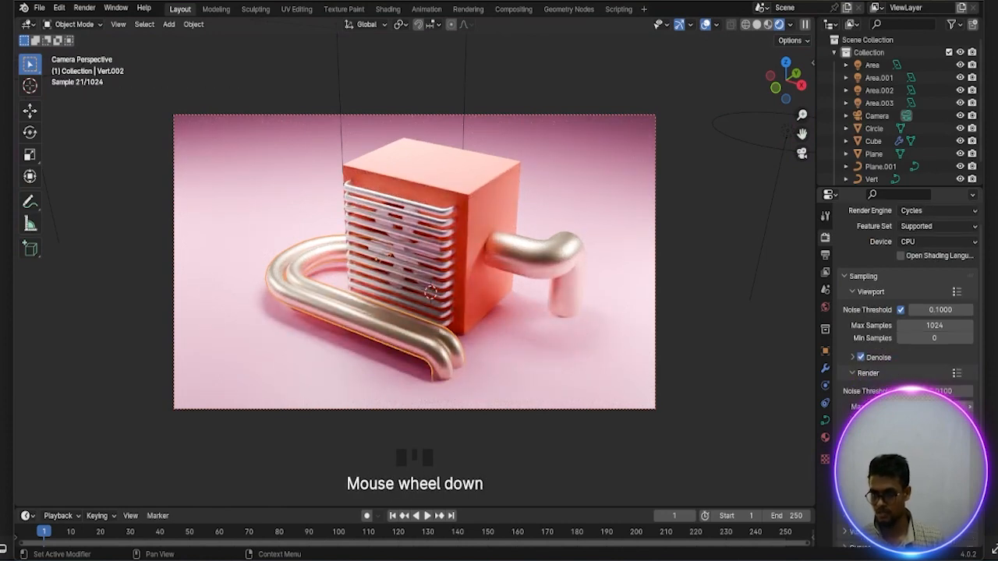
pyautogui.click(934, 407)
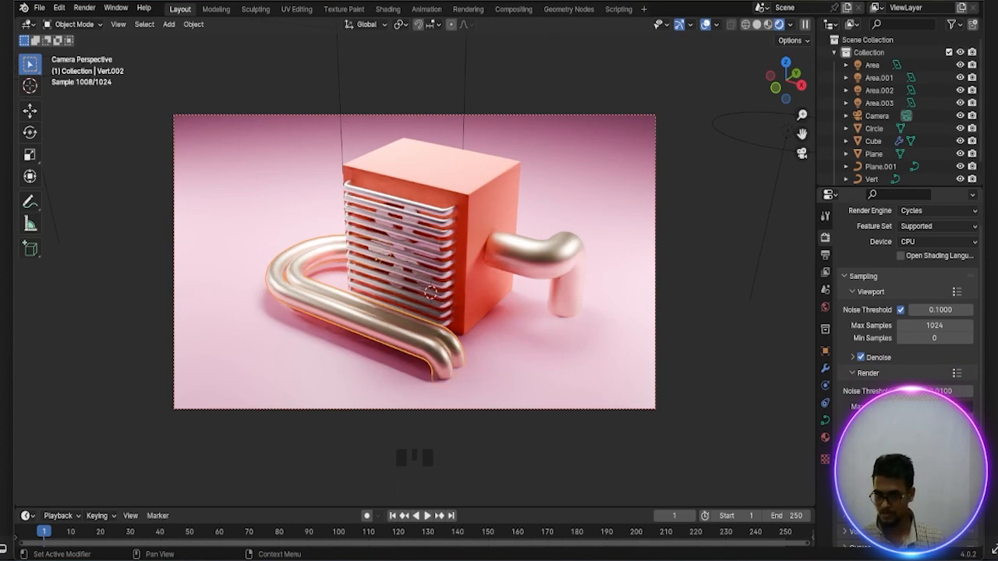
pyautogui.click(932, 328)
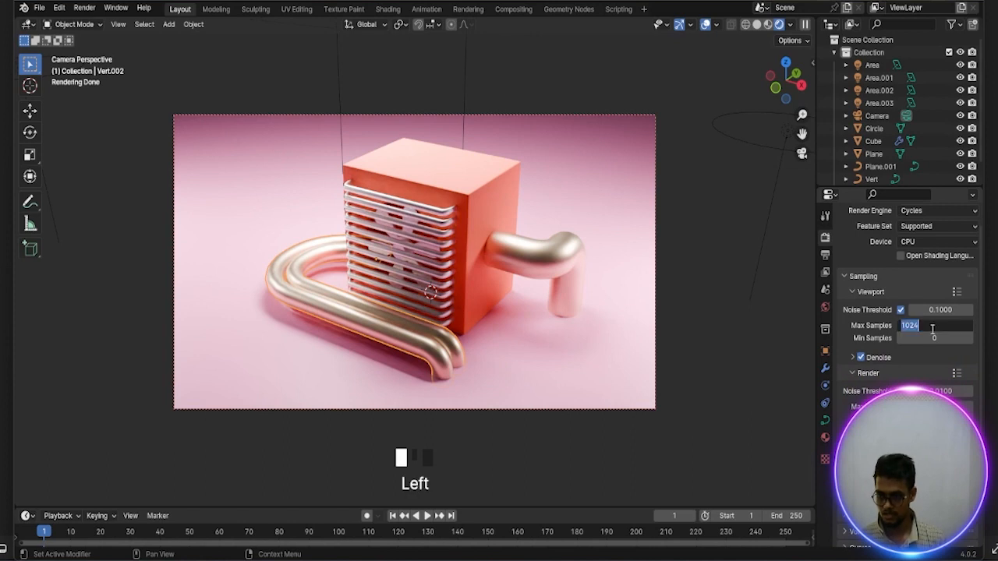
pyautogui.press('BackSpace')
pyautogui.write('512')
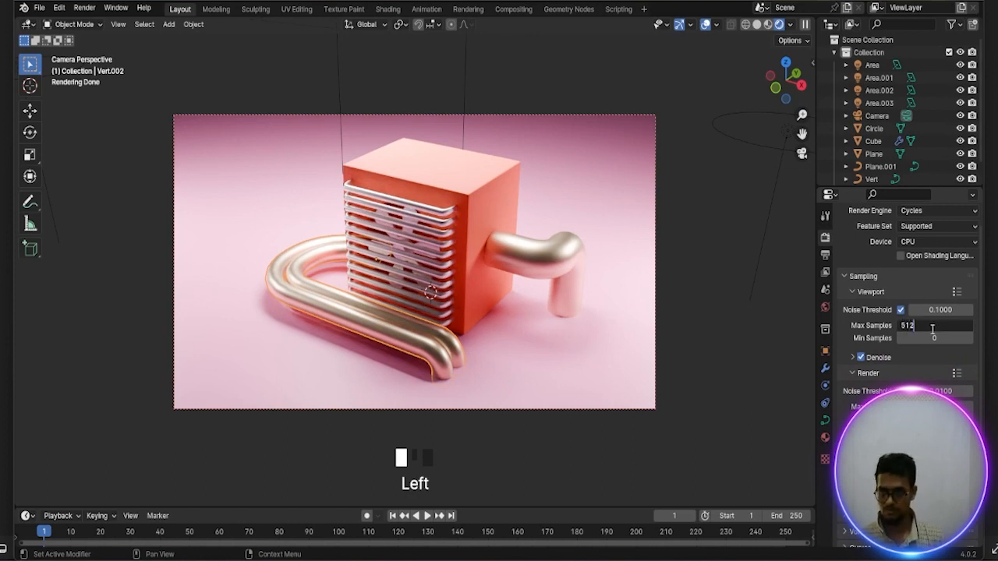
pyautogui.click(842, 357)
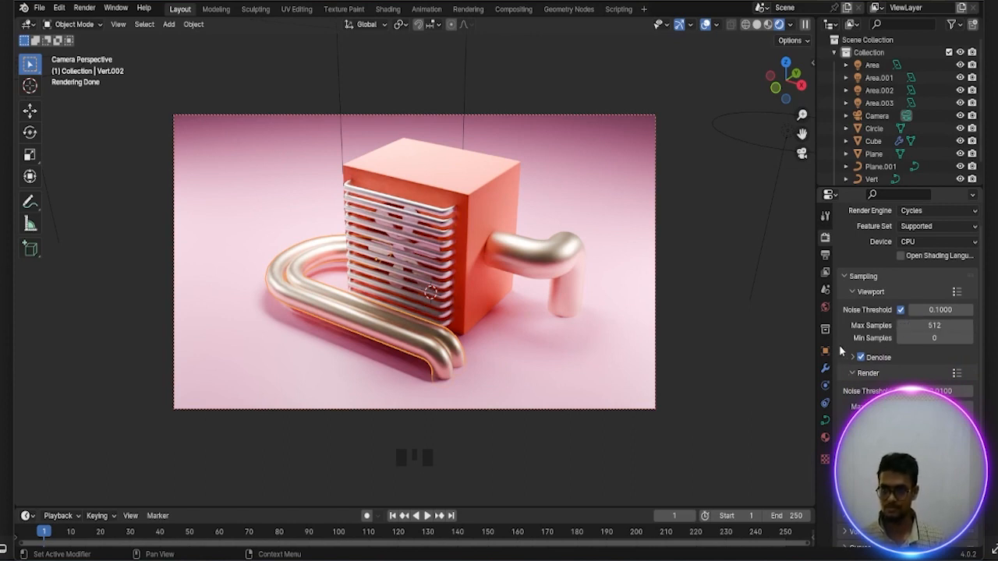
# Choose a higher-contrast look in the scene's color management and lower the exposure to darken the image
pyautogui.scroll(-9, 905, 312)
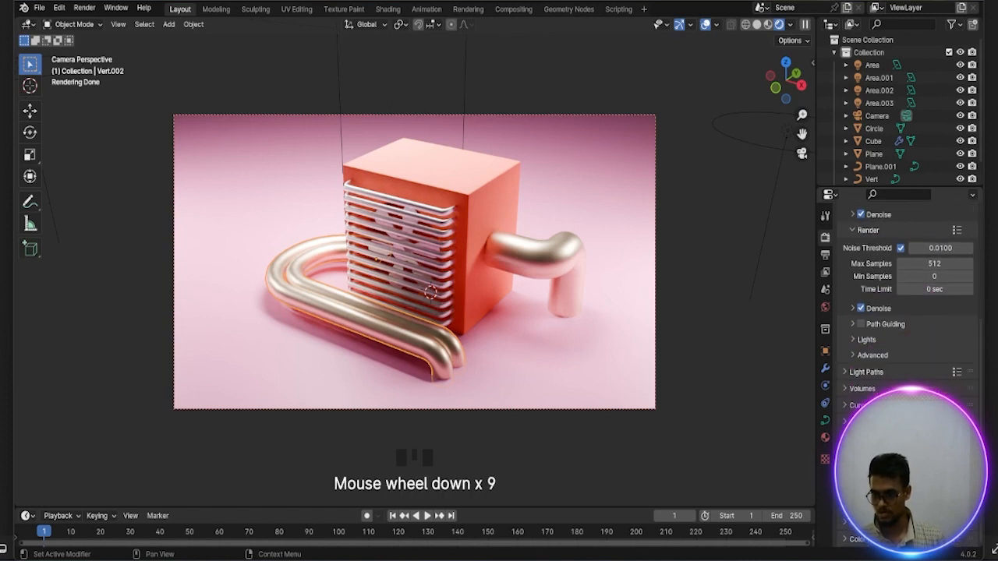
pyautogui.click(868, 290)
pyautogui.scroll(-7, 868, 290)
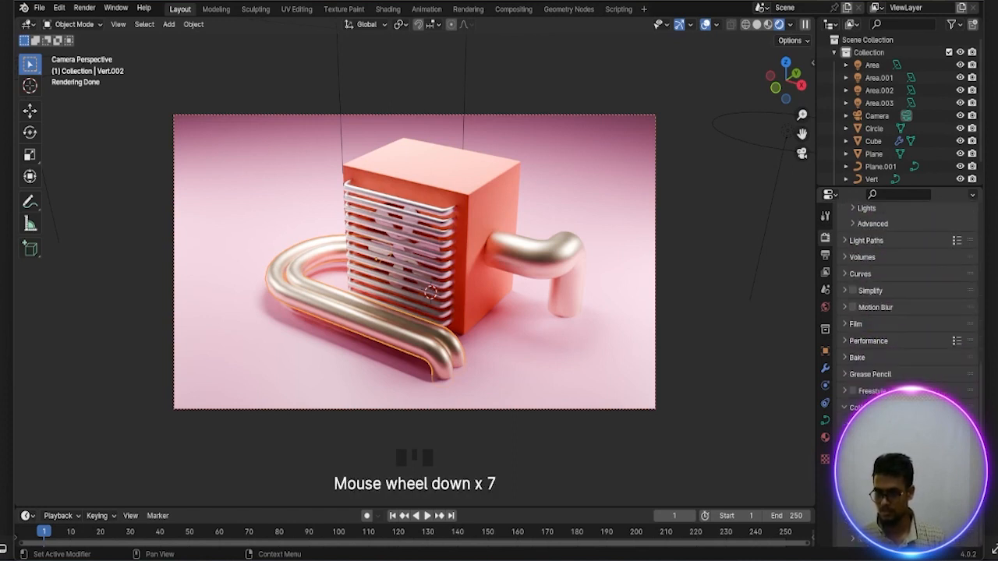
pyautogui.click(928, 457)
pyautogui.click(924, 387)
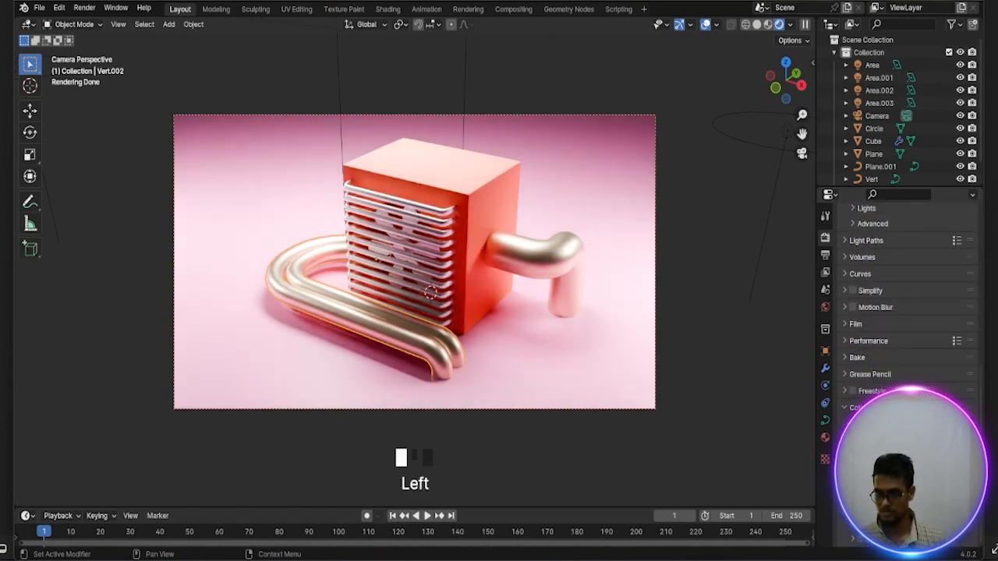
pyautogui.moveTo(928, 472); pyautogui.dragTo(913, 472)
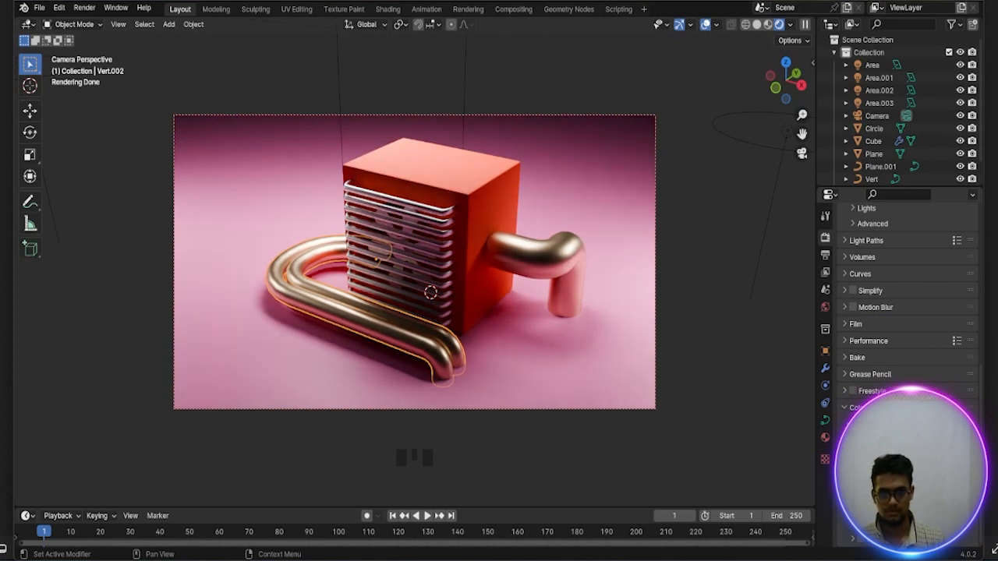
# Brighten the world background color from dark to a light neutral gray
pyautogui.click(825, 306)
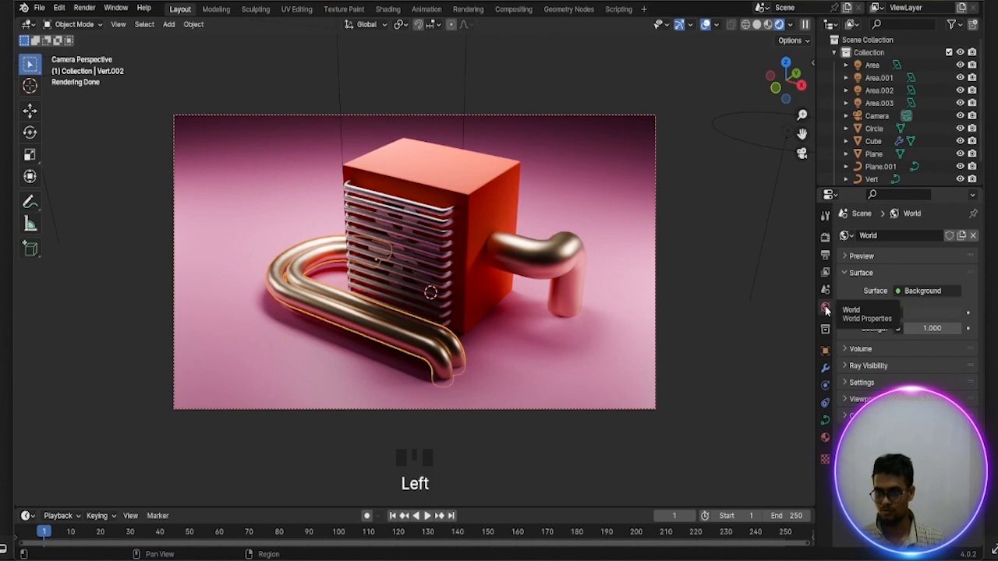
pyautogui.click(931, 309)
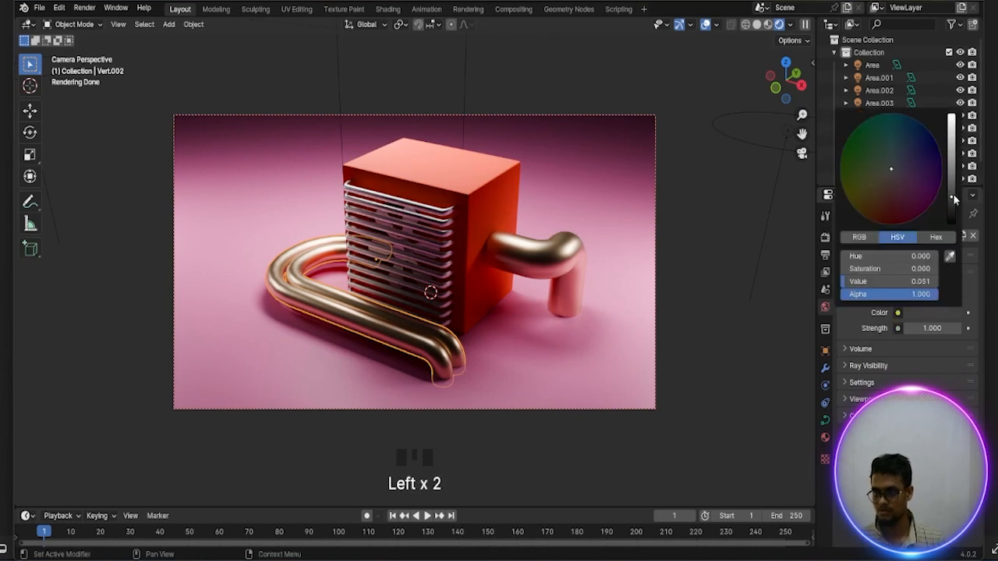
pyautogui.click(951, 151)
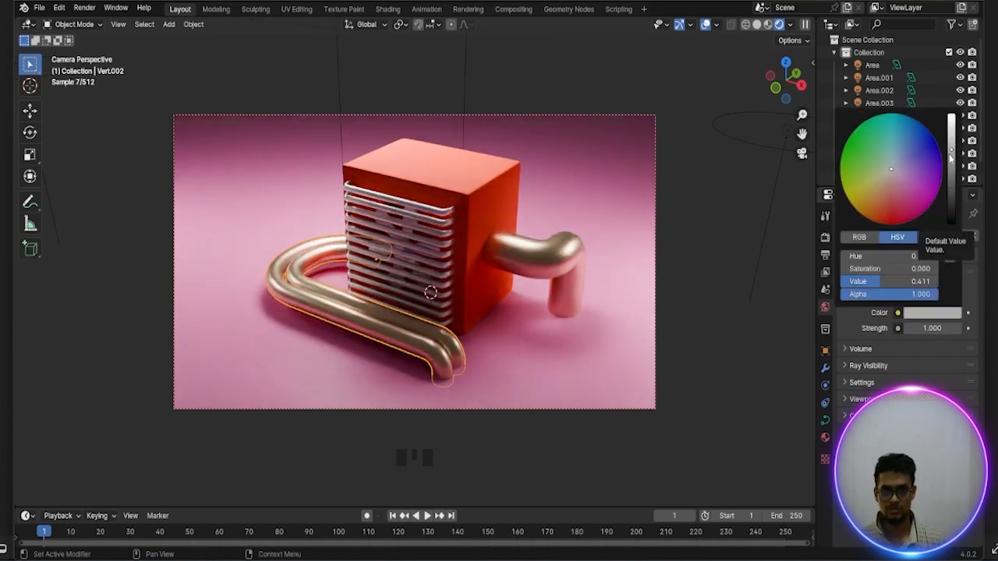
pyautogui.moveTo(951, 151); pyautogui.dragTo(951, 140)
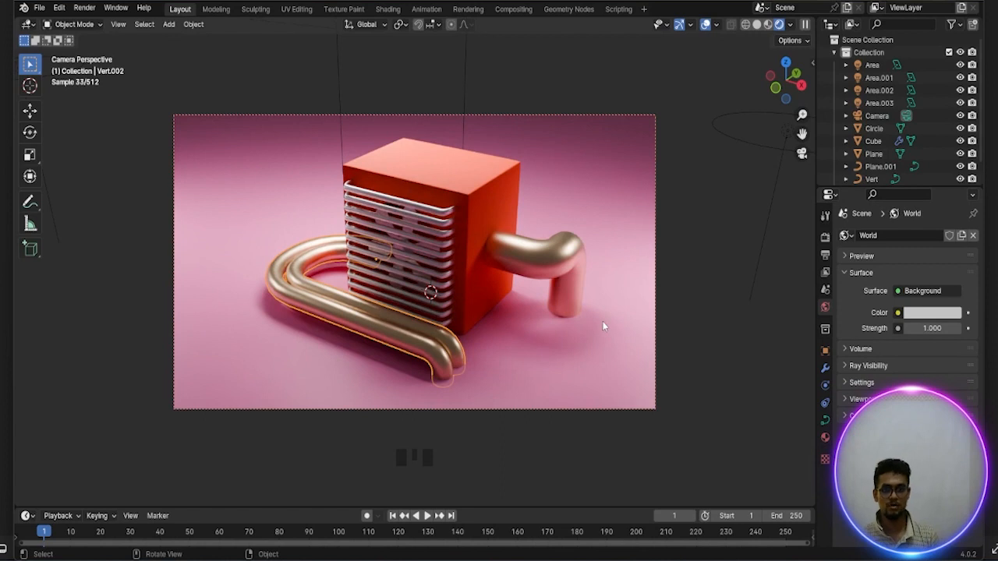
pyautogui.scroll(1, 606, 312)
pyautogui.scroll(-1, 607, 312)
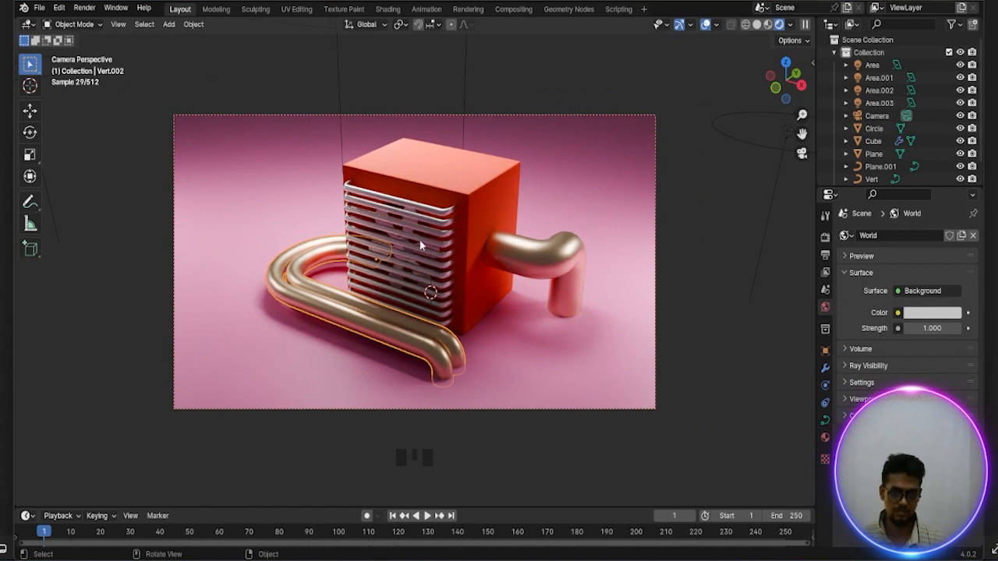
# Render the still image from the camera and inspect the fan unit in the render view
pyautogui.click(84, 8)
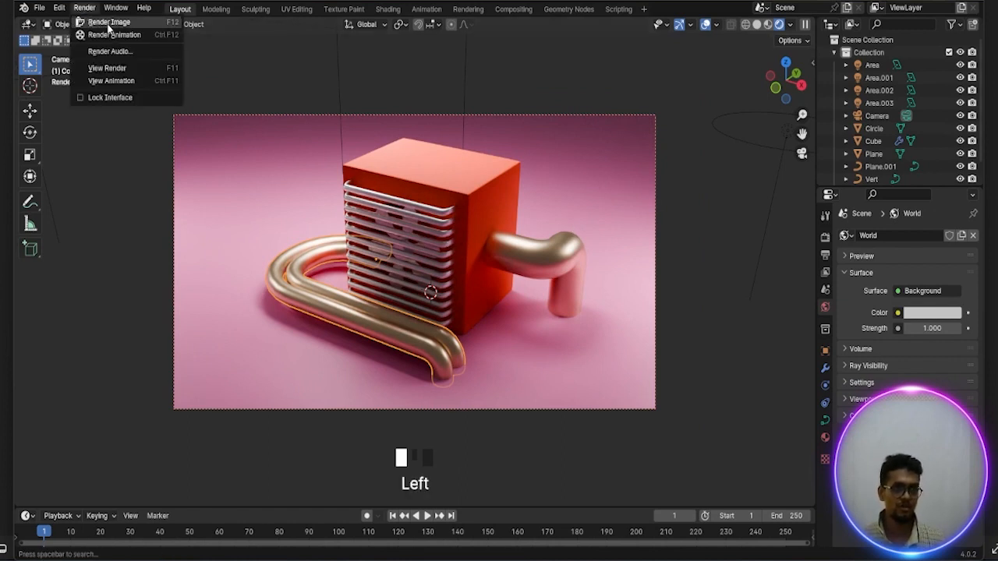
pyautogui.click(109, 24)
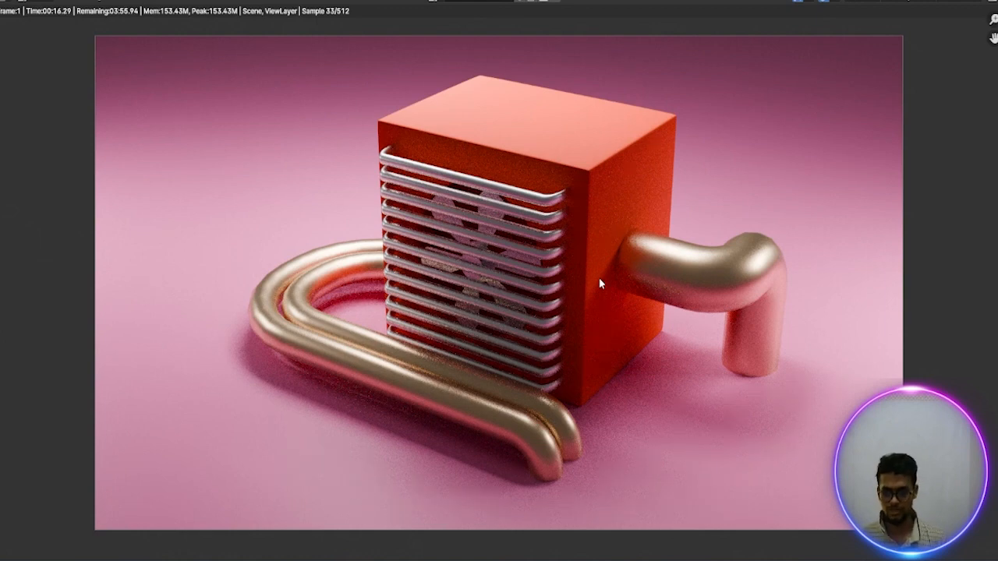
pyautogui.scroll(-1, 613, 425)
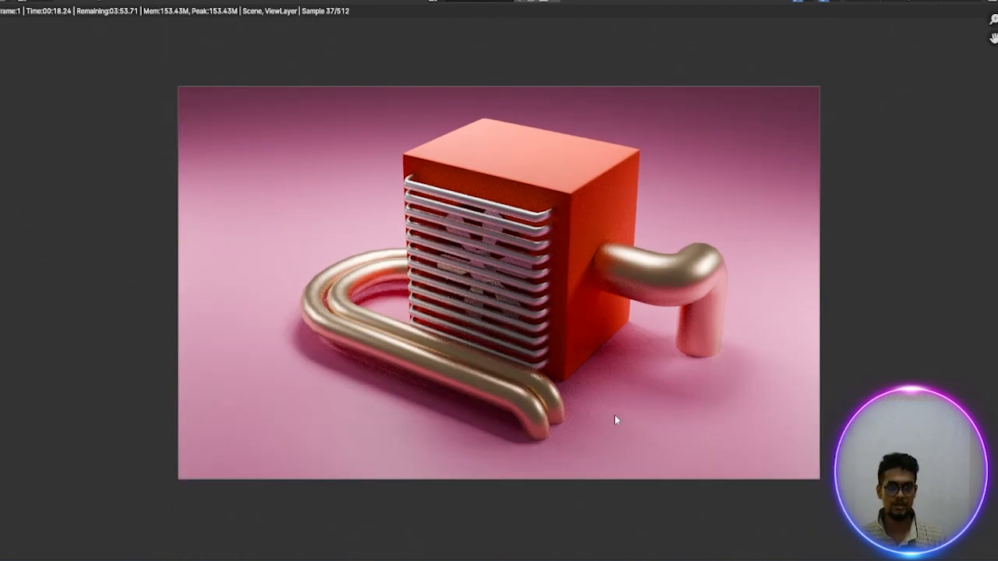
pyautogui.scroll(1, 614, 414)
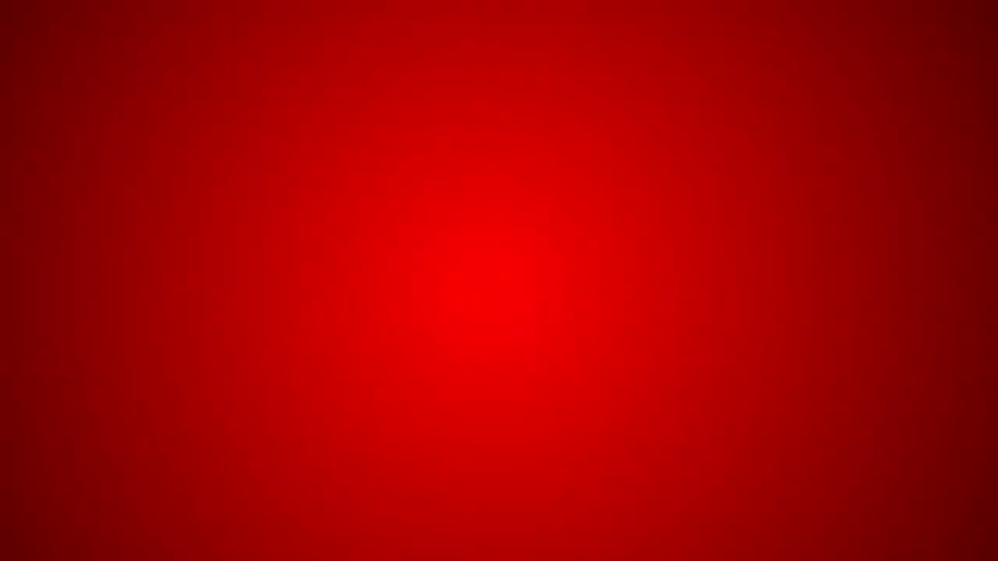